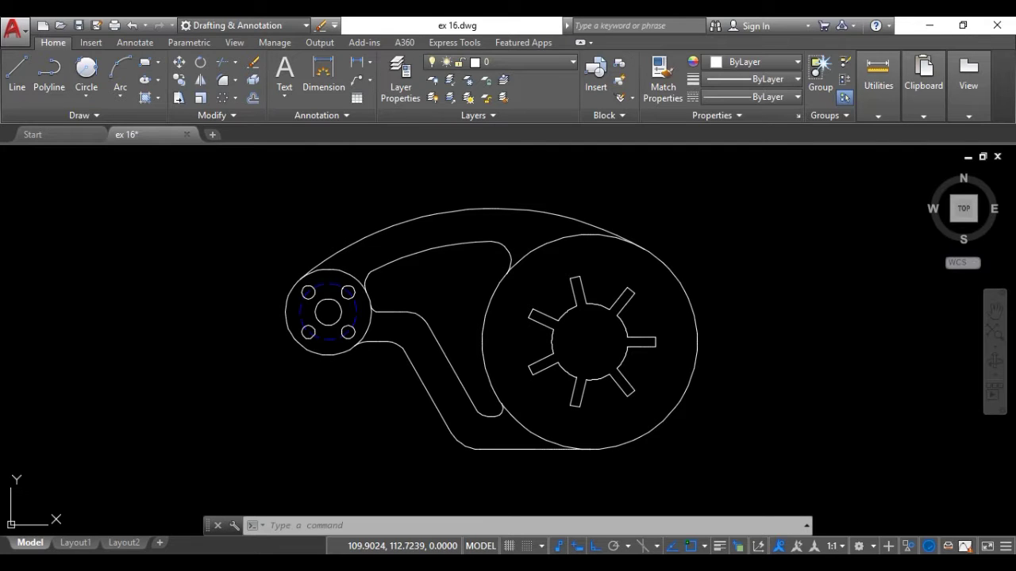
# Step: Hide all objects of the existing finished part drawing to clear the workspace
pyautogui.click(775, 194)
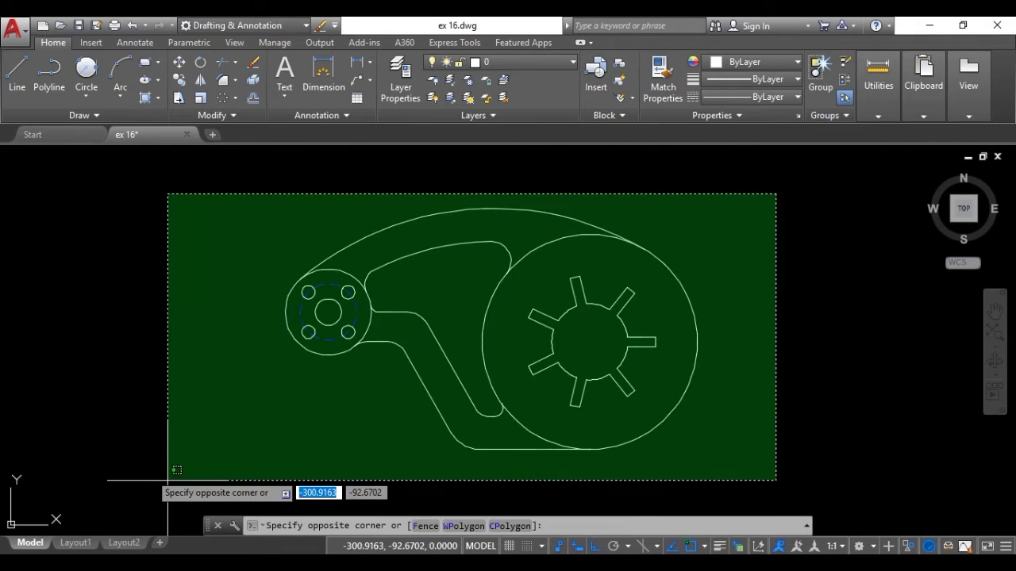
pyautogui.click(147, 471)
pyautogui.rightClick(174, 231)
pyautogui.moveTo(231, 298)
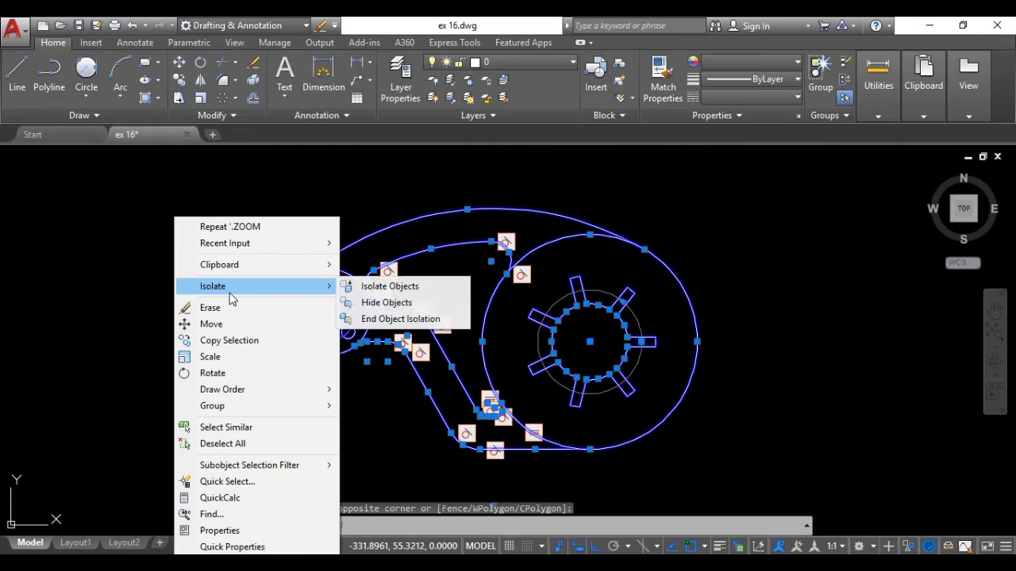
pyautogui.click(434, 305)
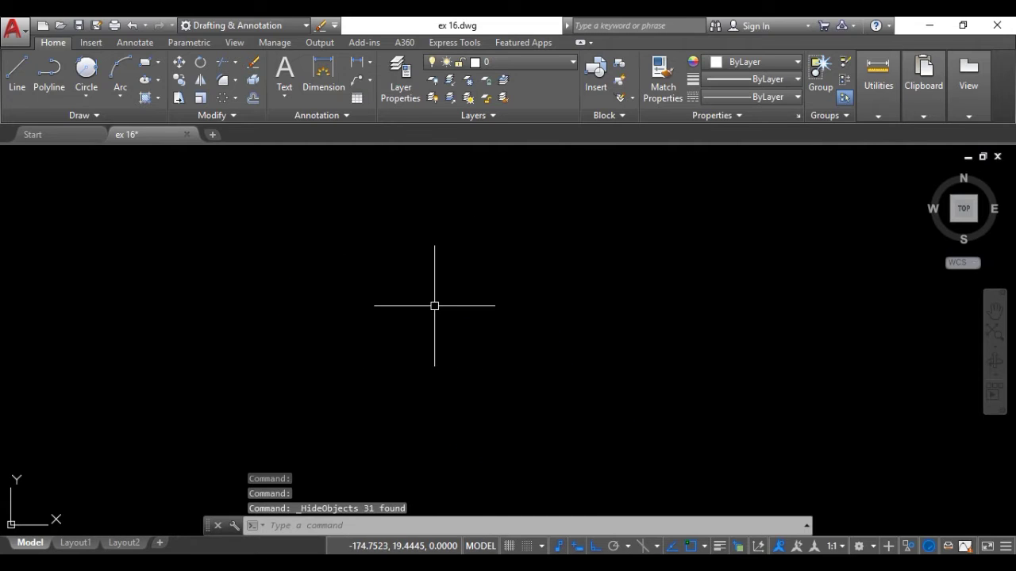
# Step: Draw a circle with a diameter of 130 in the empty drawing area
pyautogui.write('c')
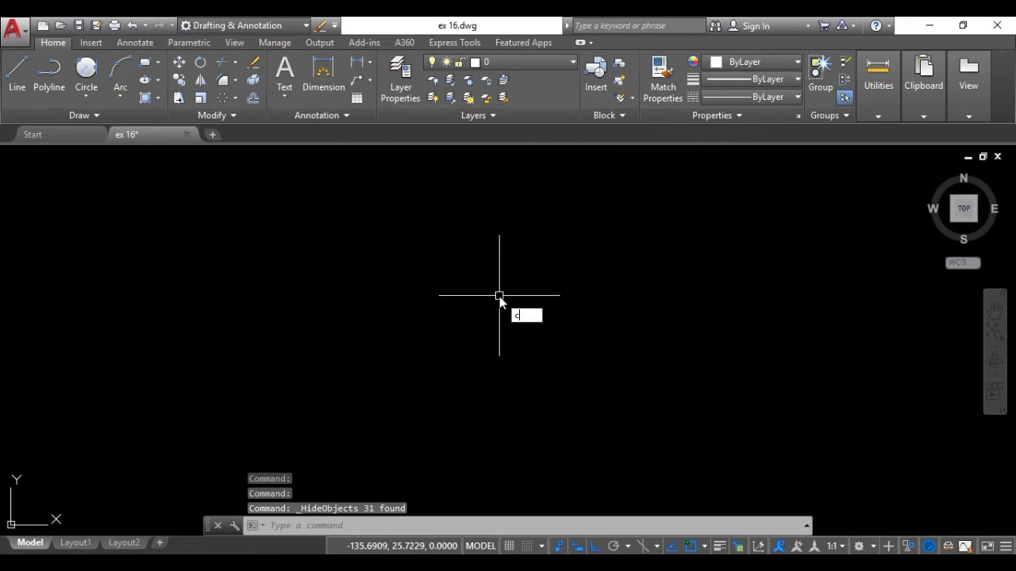
pyautogui.press('Return')
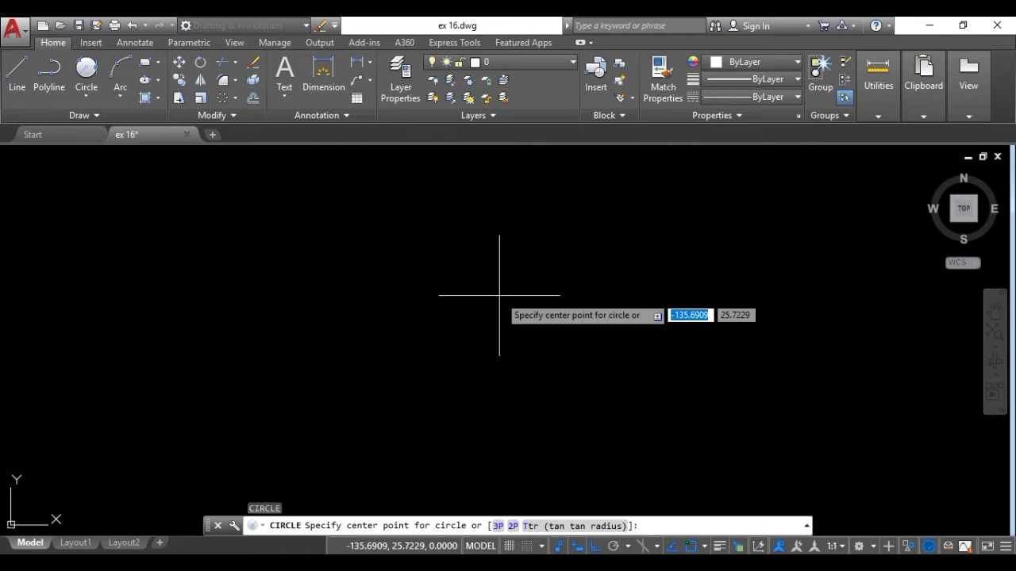
pyautogui.click(431, 300)
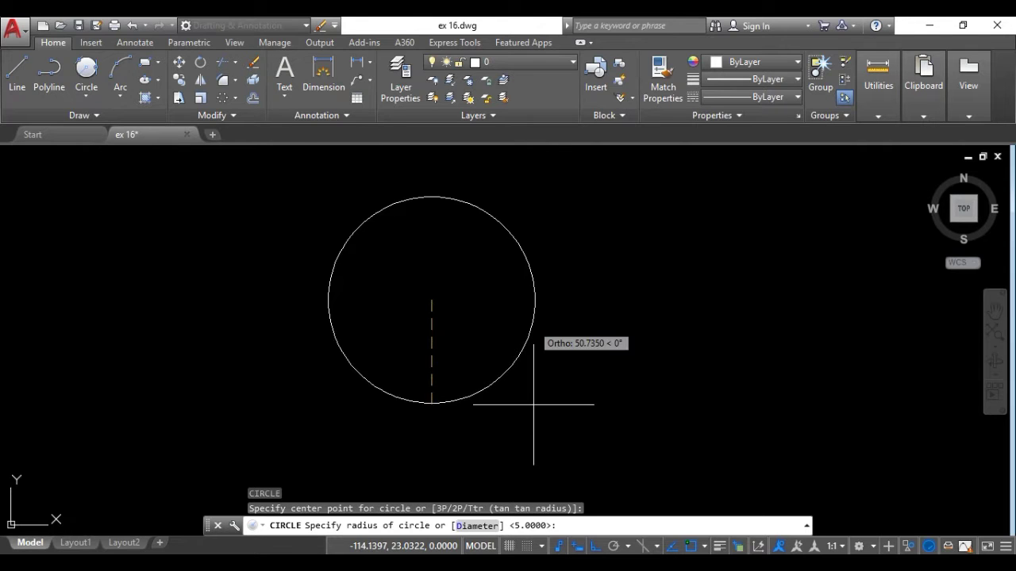
pyautogui.click(475, 526)
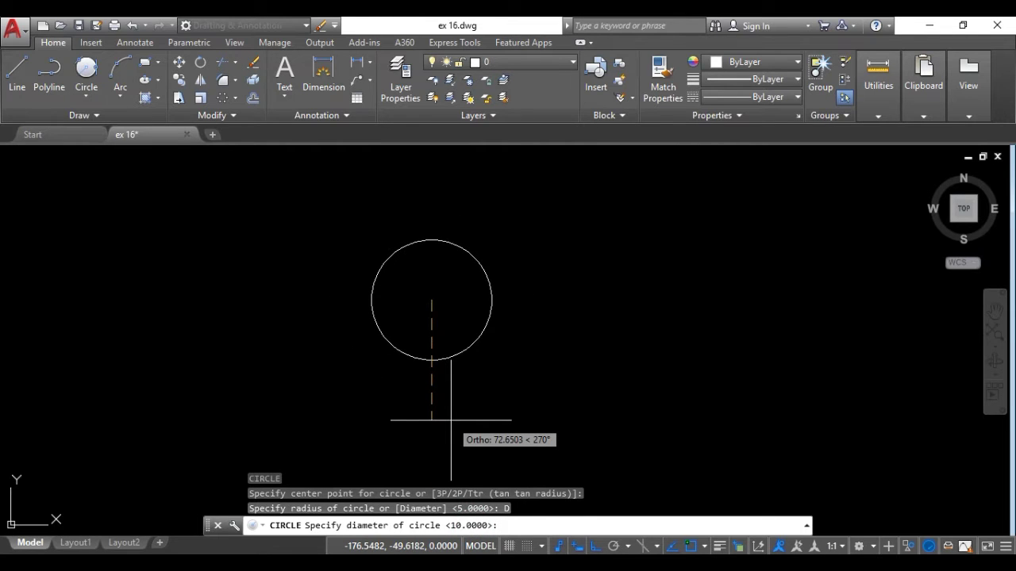
pyautogui.write('1')
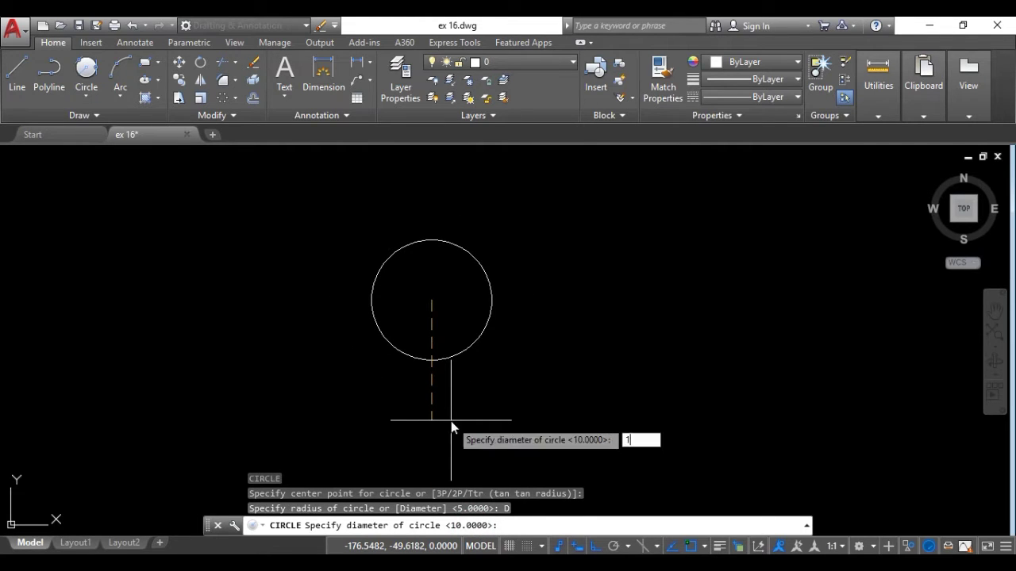
pyautogui.write('30')
pyautogui.press('Return')
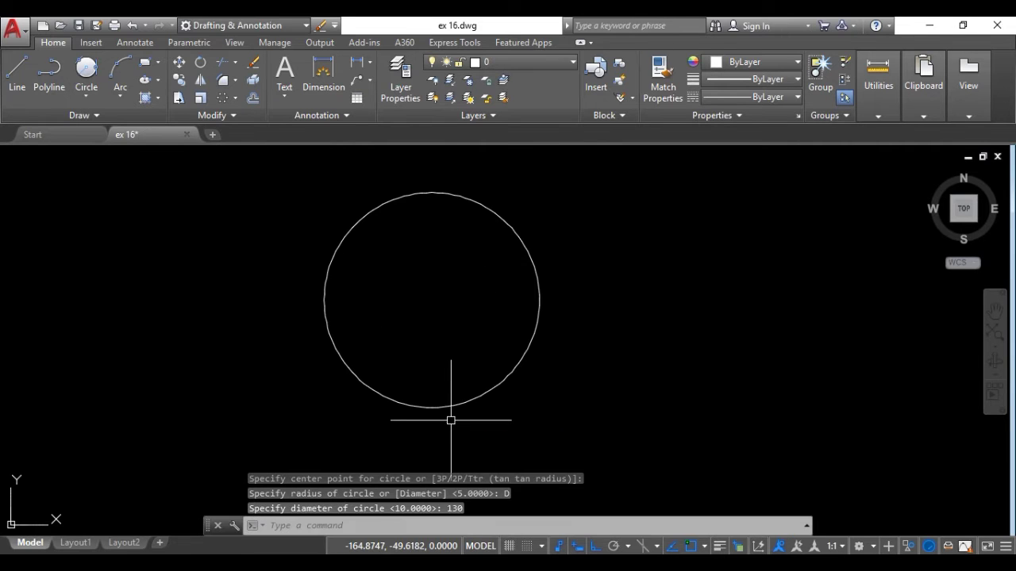
# Step: Draw a circle with a diameter of 80 concentric with the 130-diameter circle
pyautogui.rightClick(554, 290)
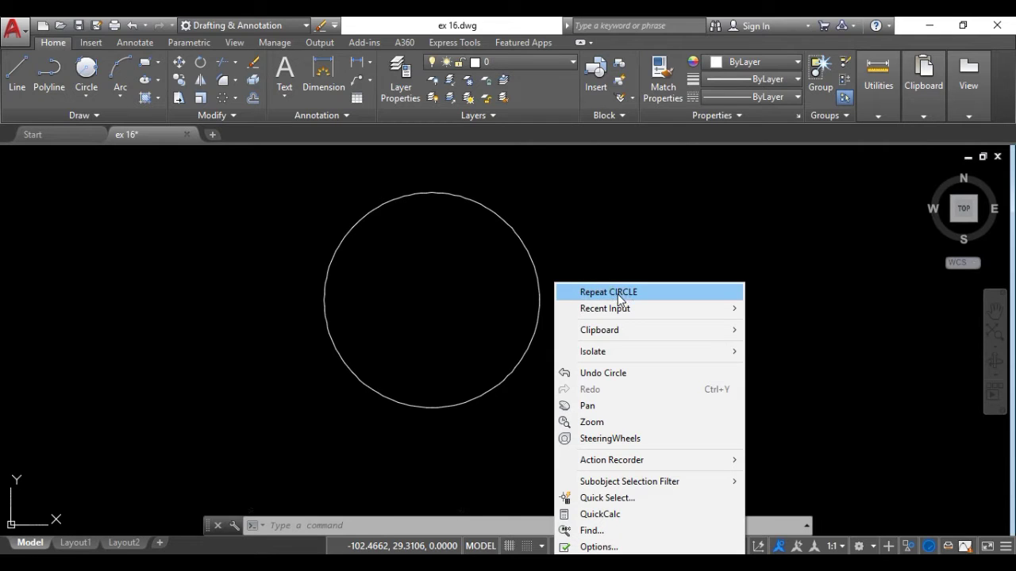
pyautogui.click(619, 298)
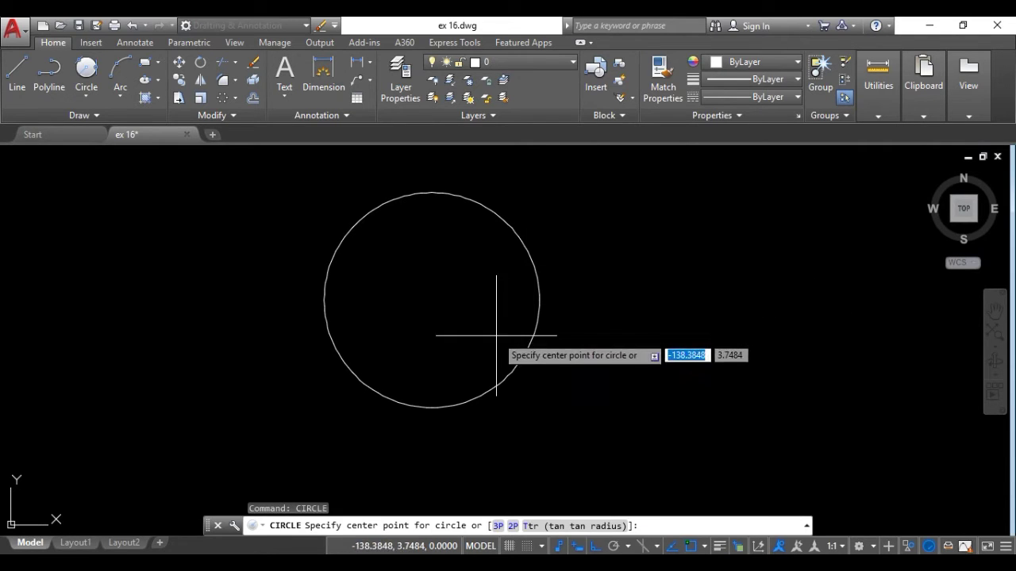
pyautogui.click(433, 300)
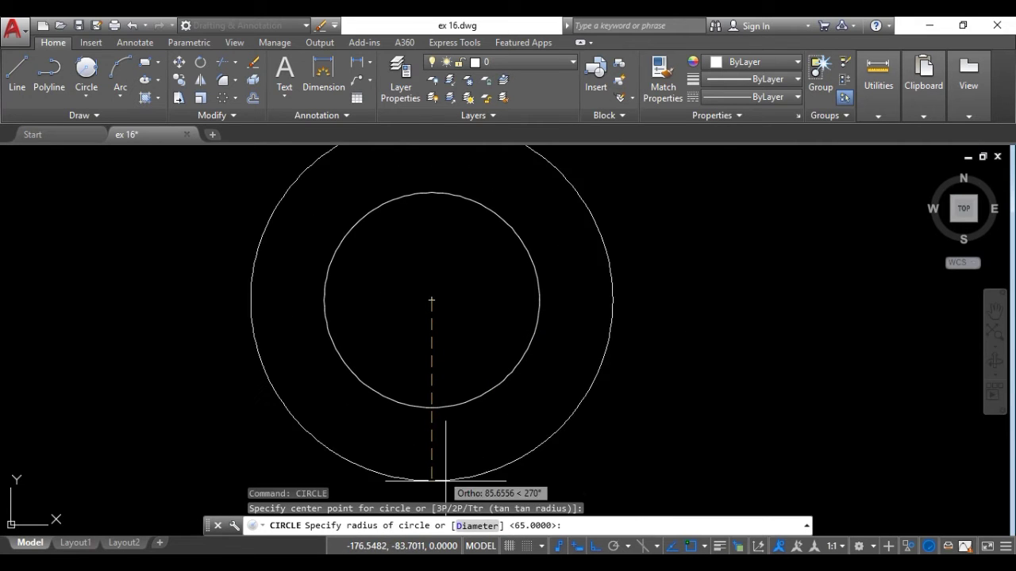
pyautogui.click(476, 525)
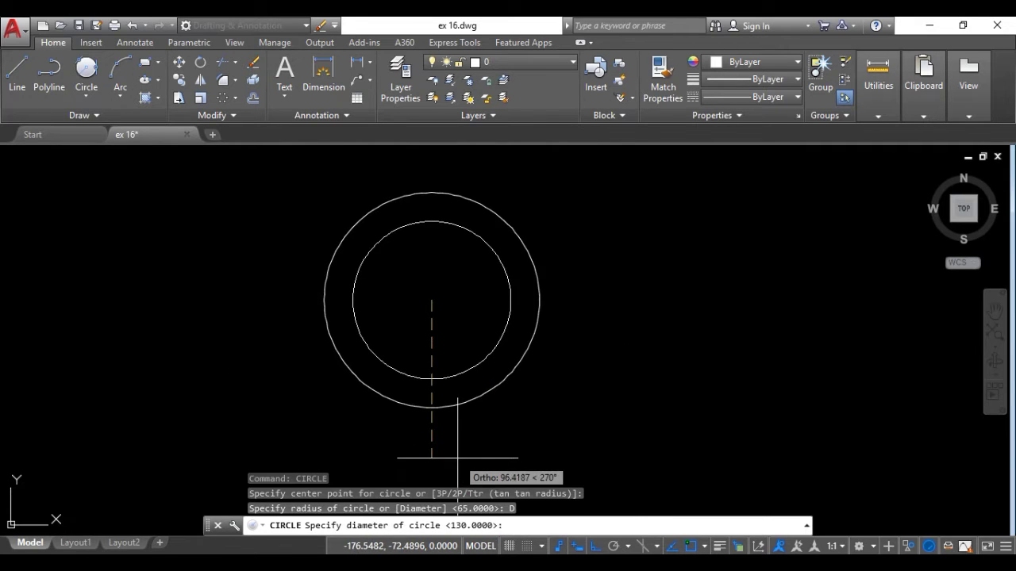
pyautogui.write('80')
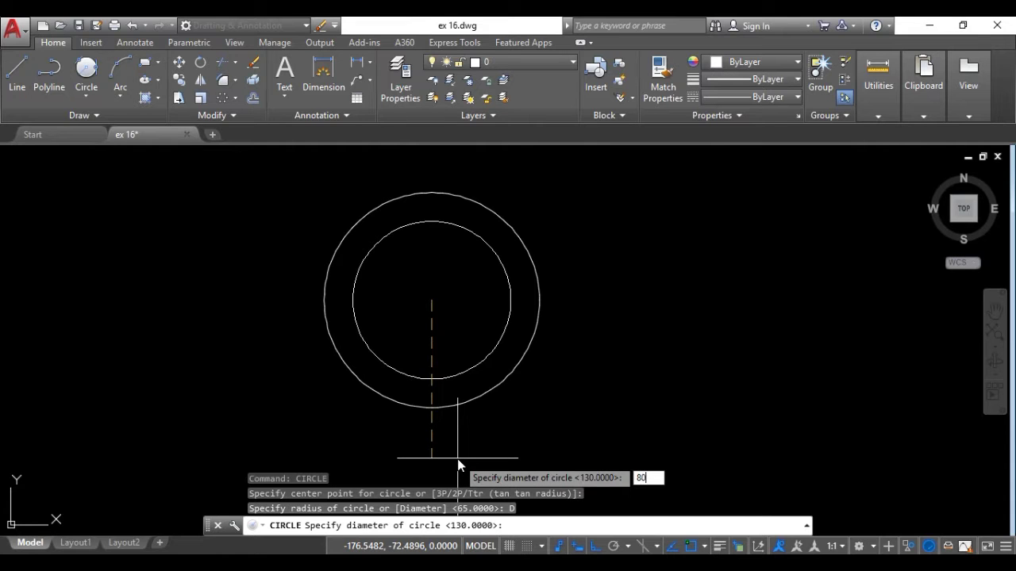
pyautogui.press('Return')
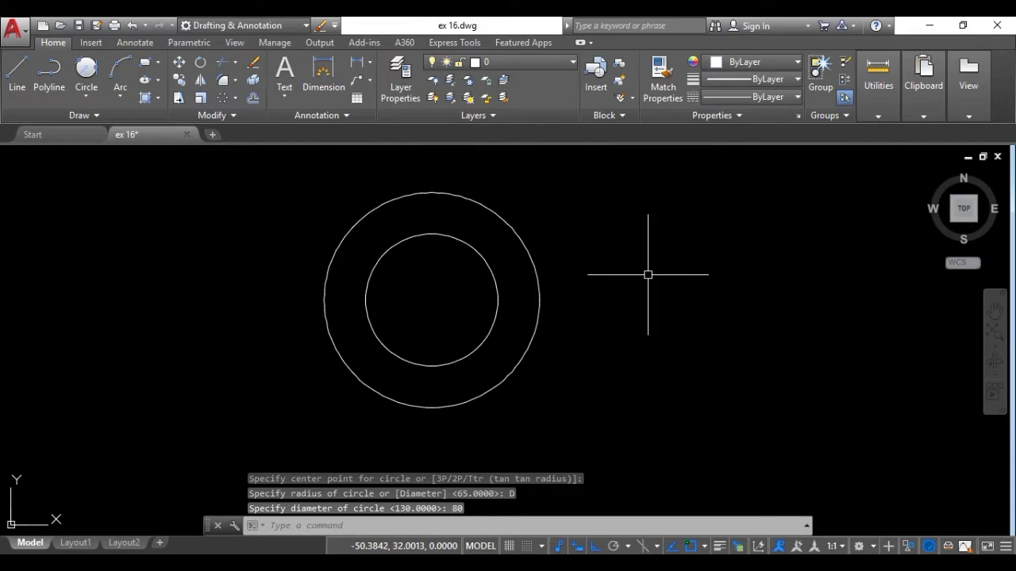
# Step: Draw a third circle with a diameter of 46 at the common center of the existing circles
pyautogui.rightClick(652, 271)
pyautogui.click(691, 280)
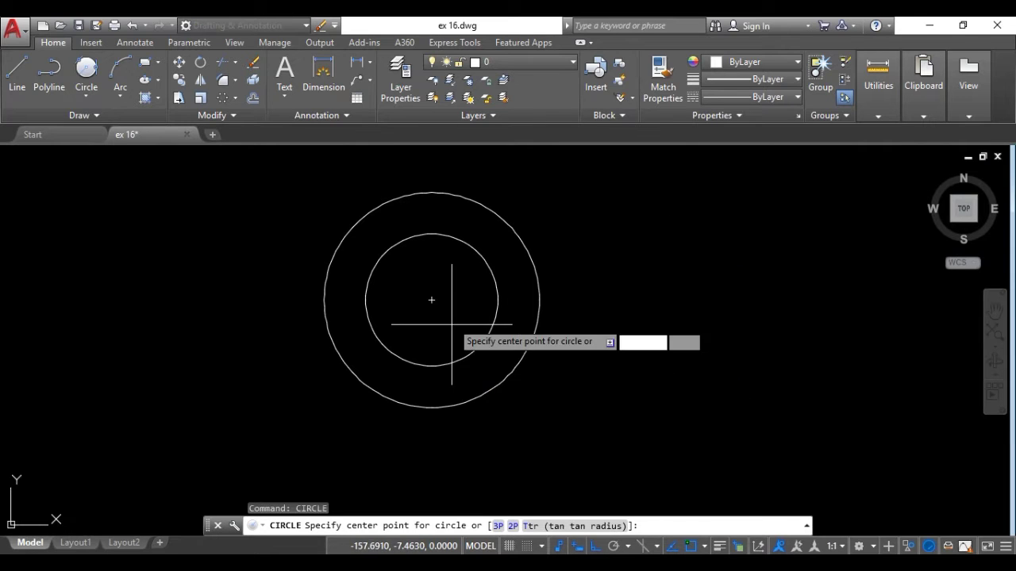
pyautogui.click(432, 300)
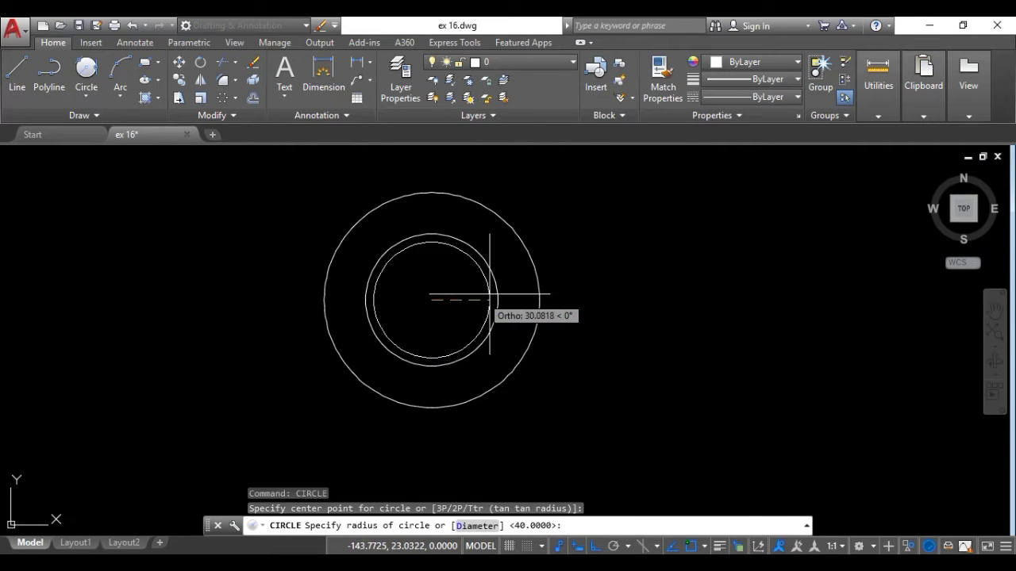
pyautogui.scroll(2, 478, 297)
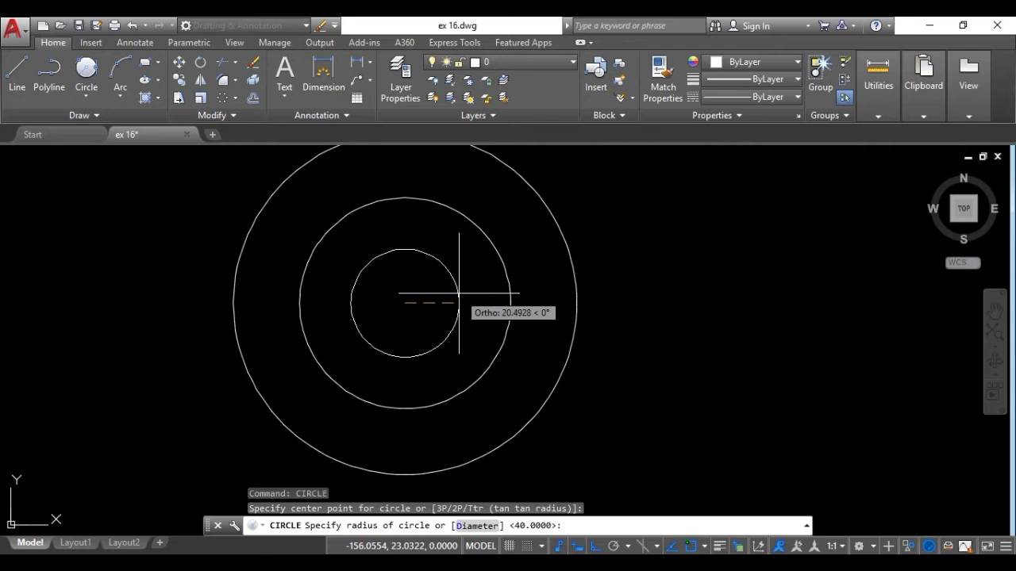
pyautogui.write('D')
pyautogui.press('Return')
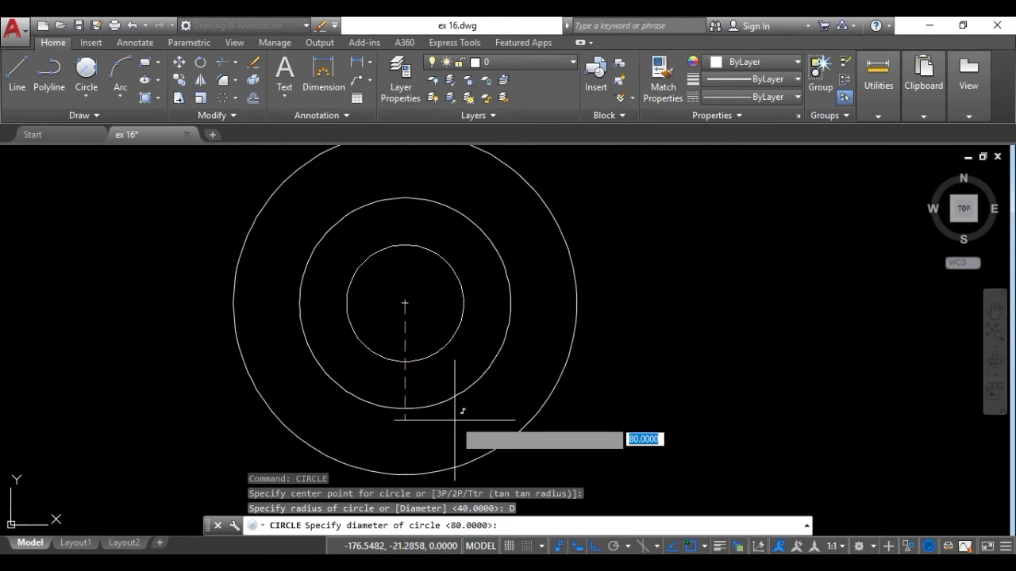
pyautogui.write('46')
pyautogui.press('Return')
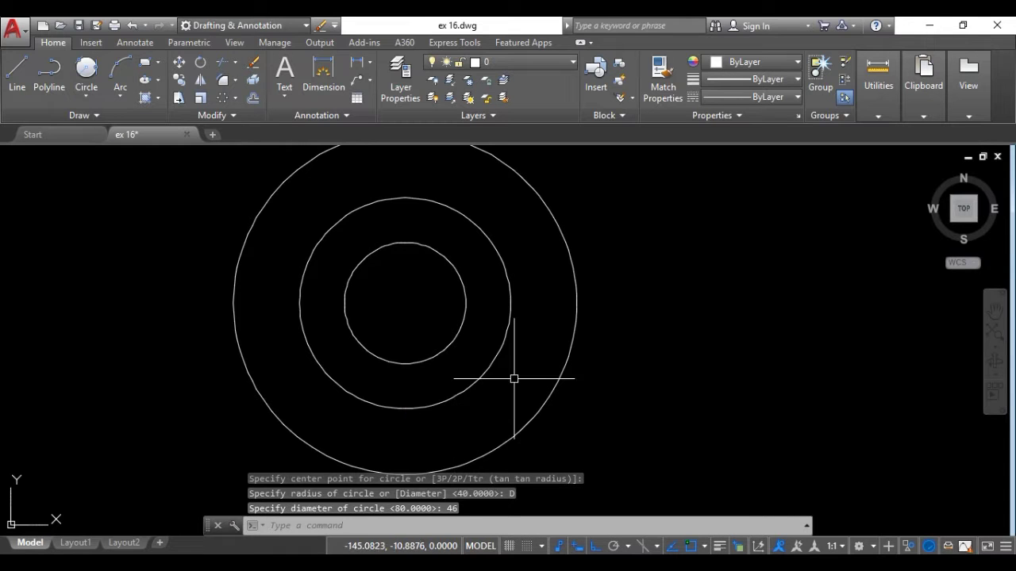
# Step: Switch to the Ex 16 reference PDF and enlarge it to examine the slot dimensions inside the large circle
pyautogui.scroll(-2, 523, 354)
pyautogui.moveTo(528, 336); pyautogui.dragTo(563, 286, button='middle')
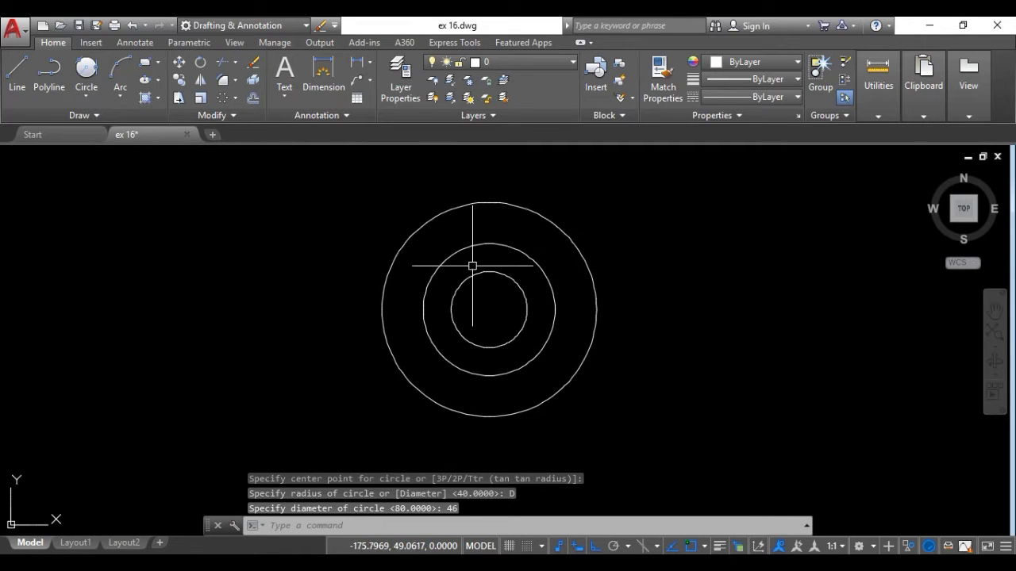
pyautogui.click(927, 24)
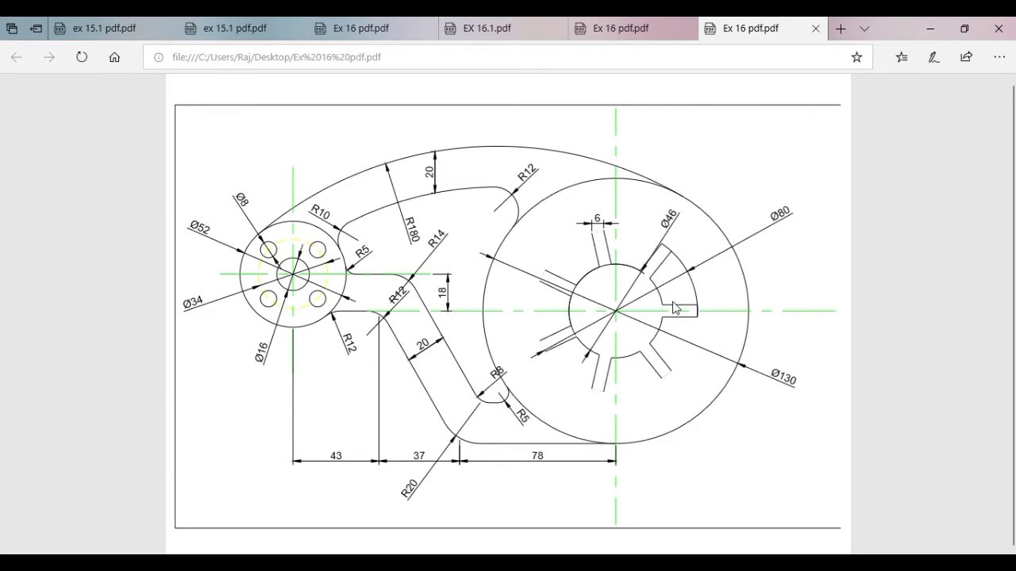
pyautogui.click(688, 184)
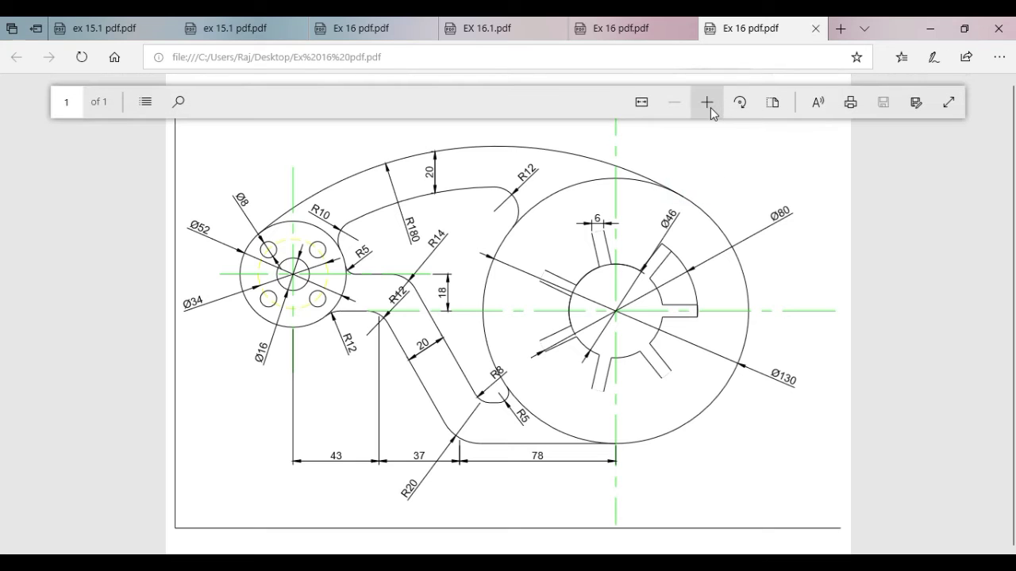
pyautogui.click(709, 103)
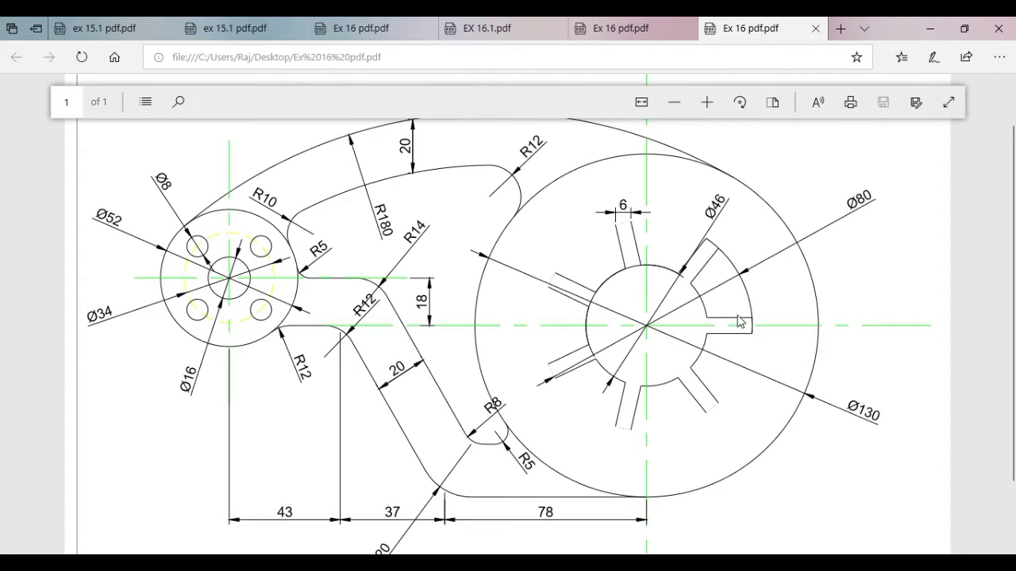
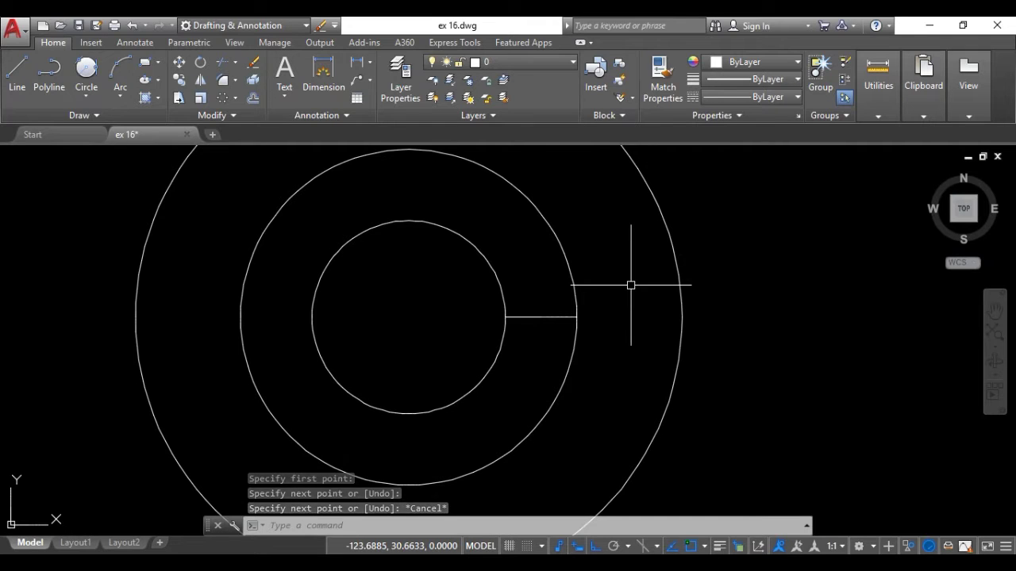
# Step: Offset the horizontal line between the inner and middle circles by 3 to both its upper and lower sides
pyautogui.write('O')
pyautogui.press('Return')
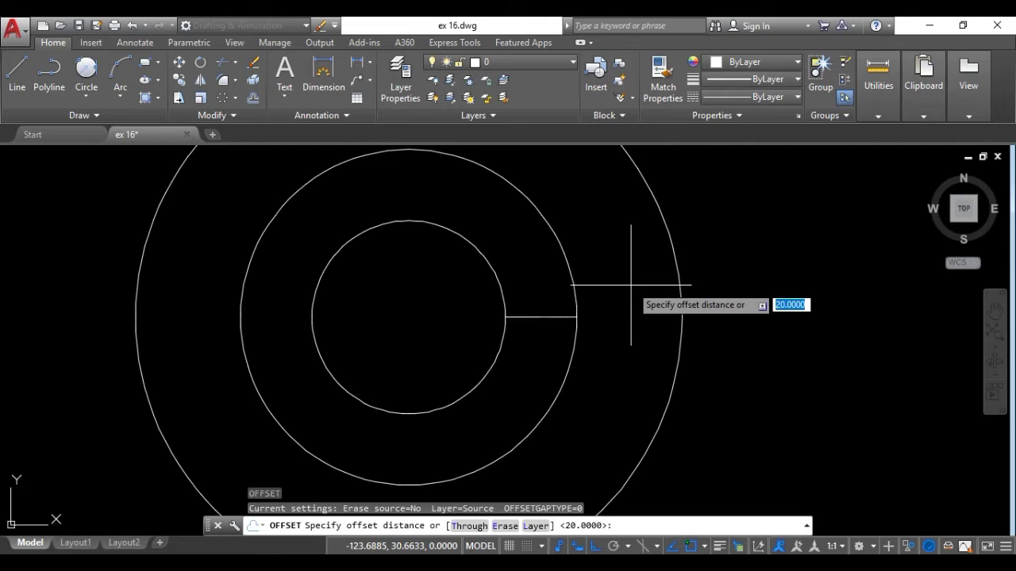
pyautogui.write('3')
pyautogui.press('Return')
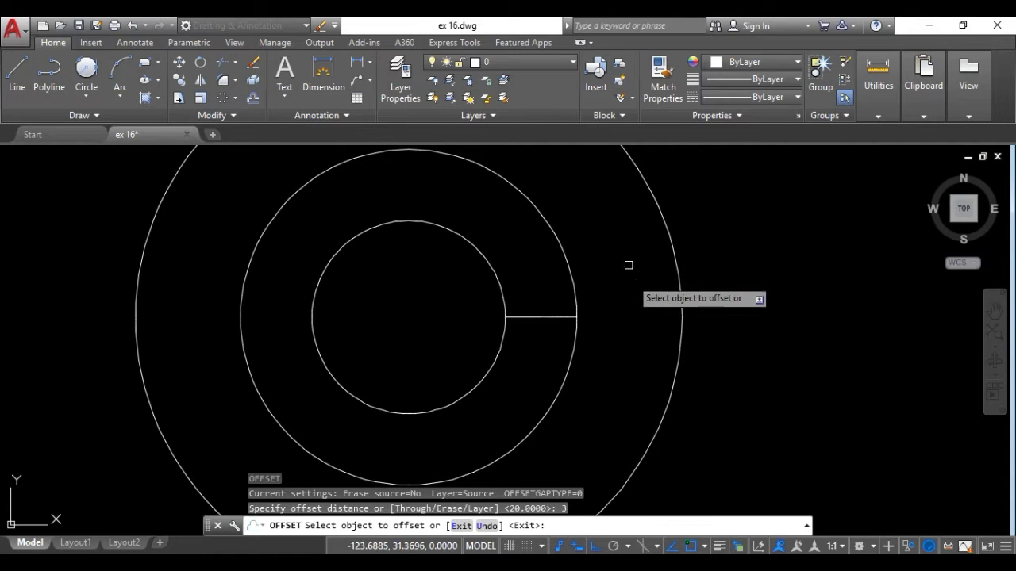
pyautogui.scroll(4, 507, 298)
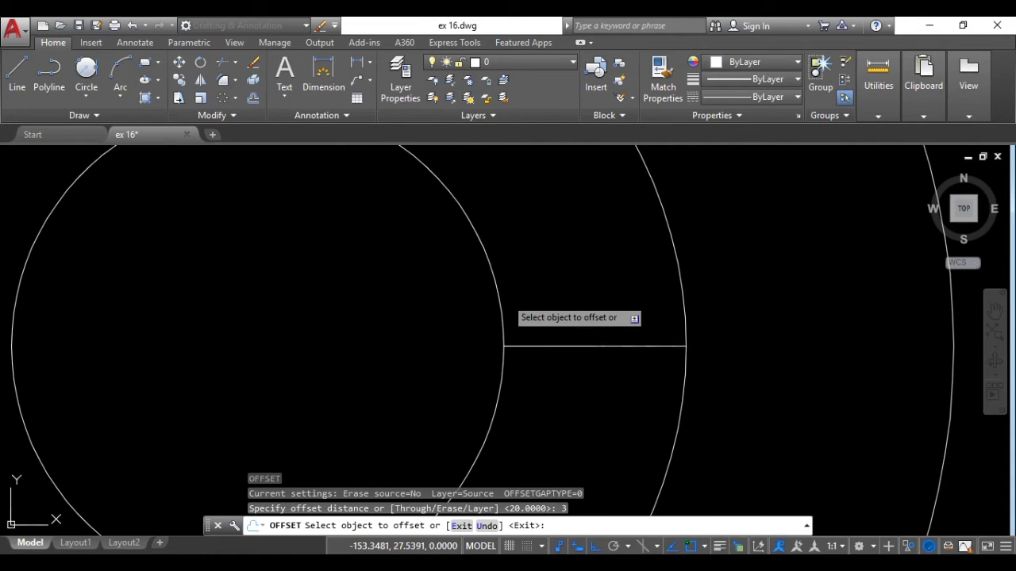
pyautogui.click(574, 346)
pyautogui.click(566, 293)
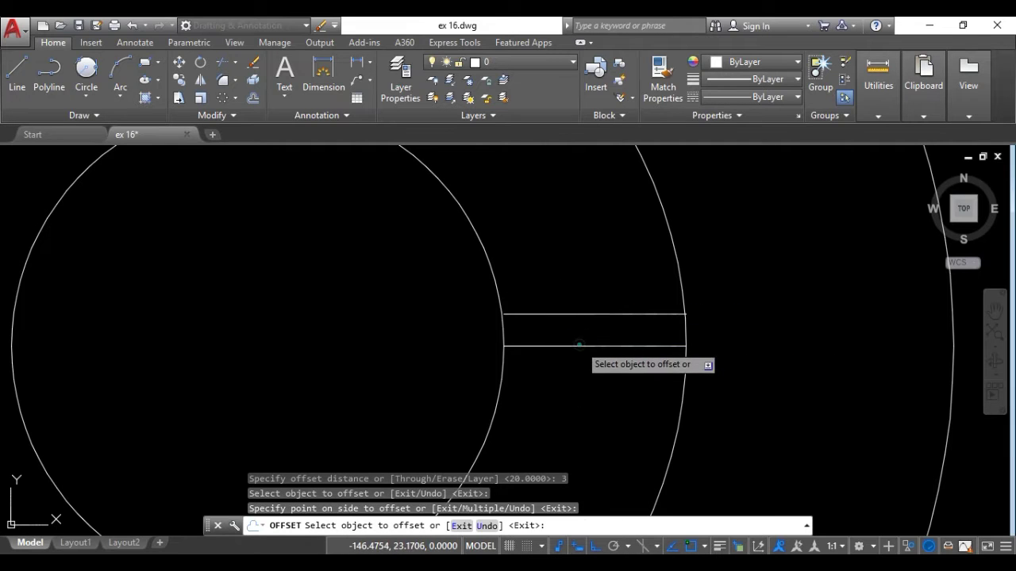
pyautogui.click(580, 346)
pyautogui.click(584, 392)
pyautogui.scroll(-4, 583, 392)
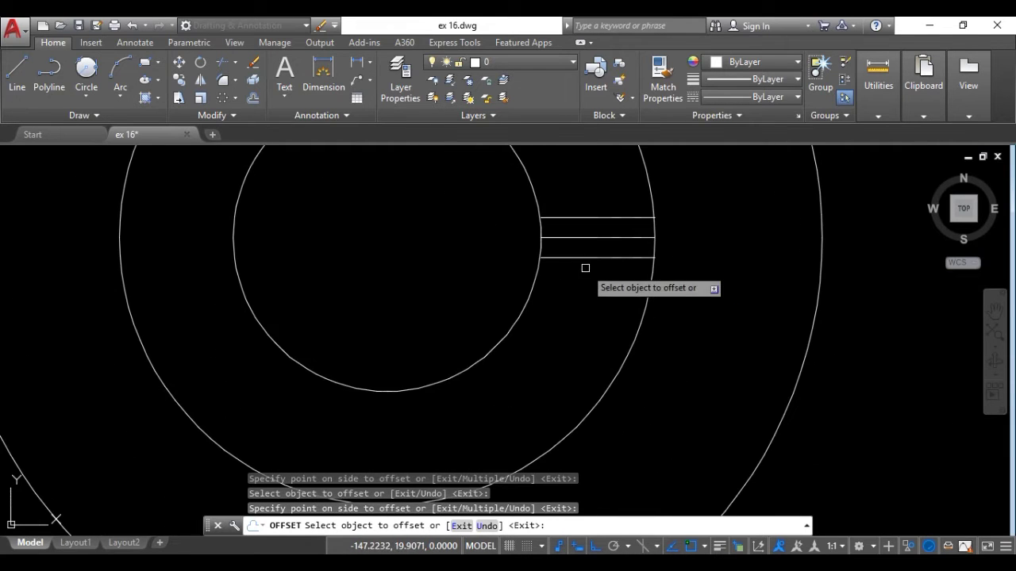
pyautogui.press('Escape')
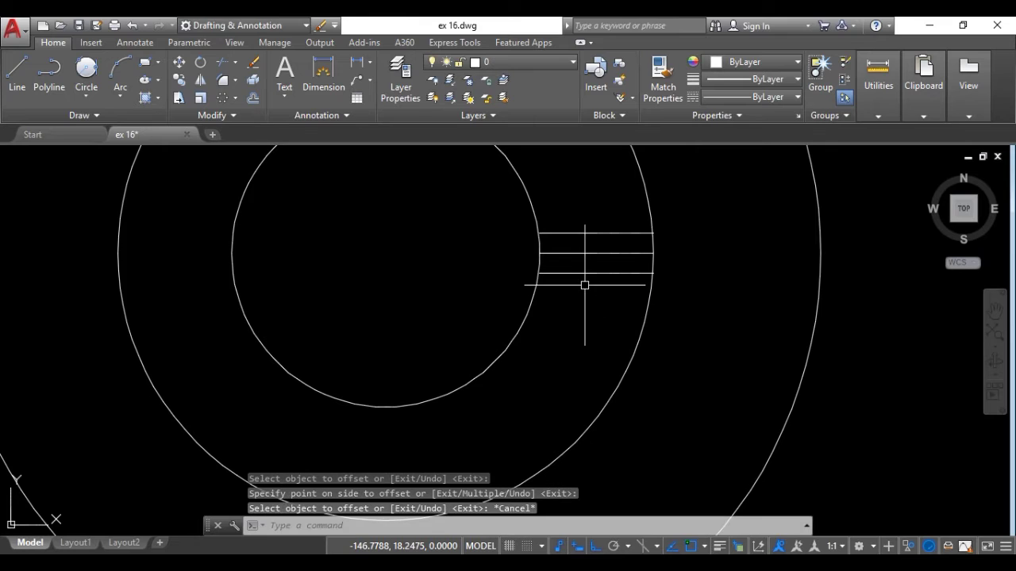
# Step: Erase the original middle line between the two offset slot lines
pyautogui.click(592, 253)
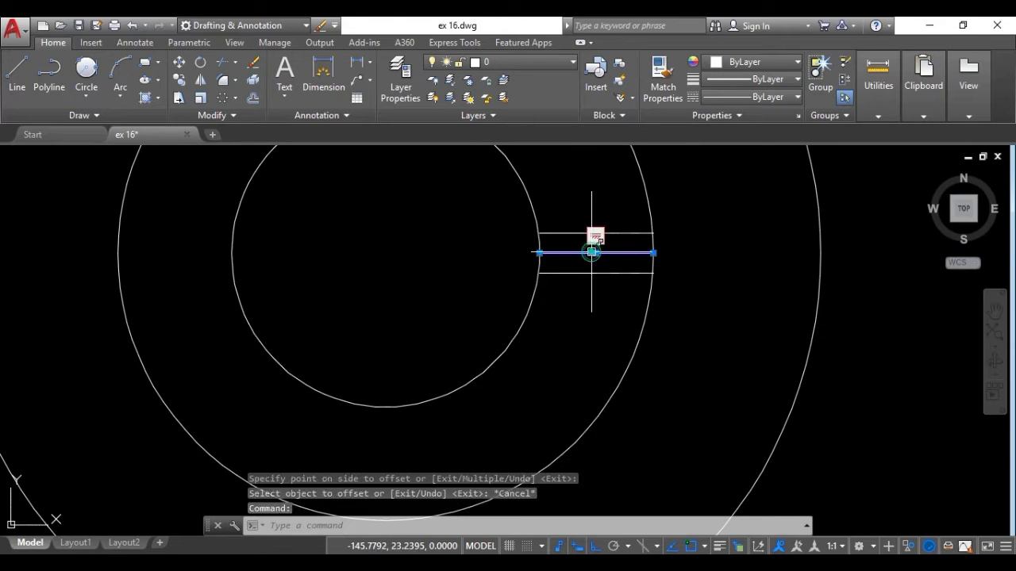
pyautogui.click(254, 62)
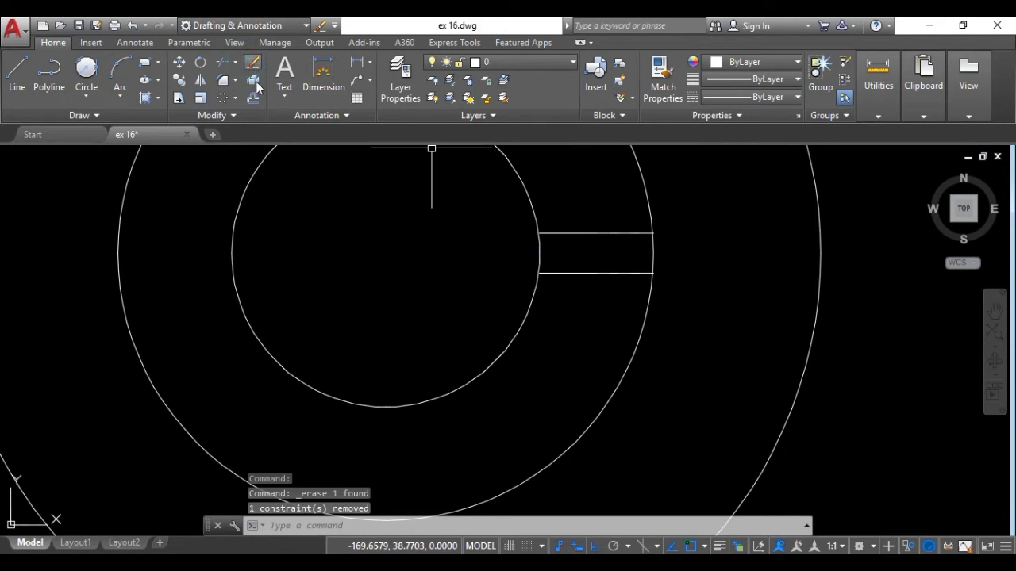
pyautogui.scroll(-3, 542, 274)
pyautogui.moveTo(540, 272); pyautogui.dragTo(535, 306, button='middle')
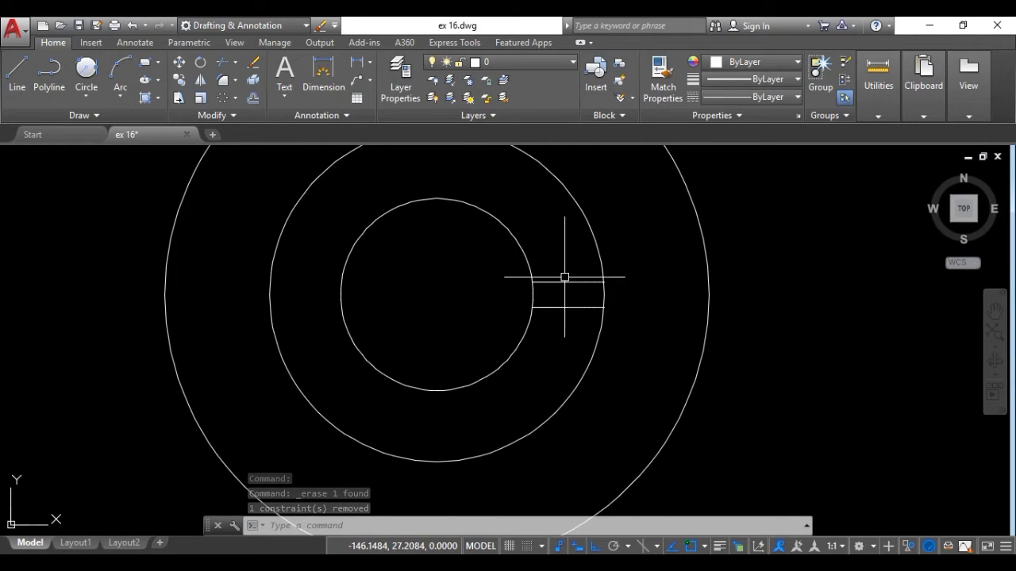
pyautogui.scroll(6, 596, 280)
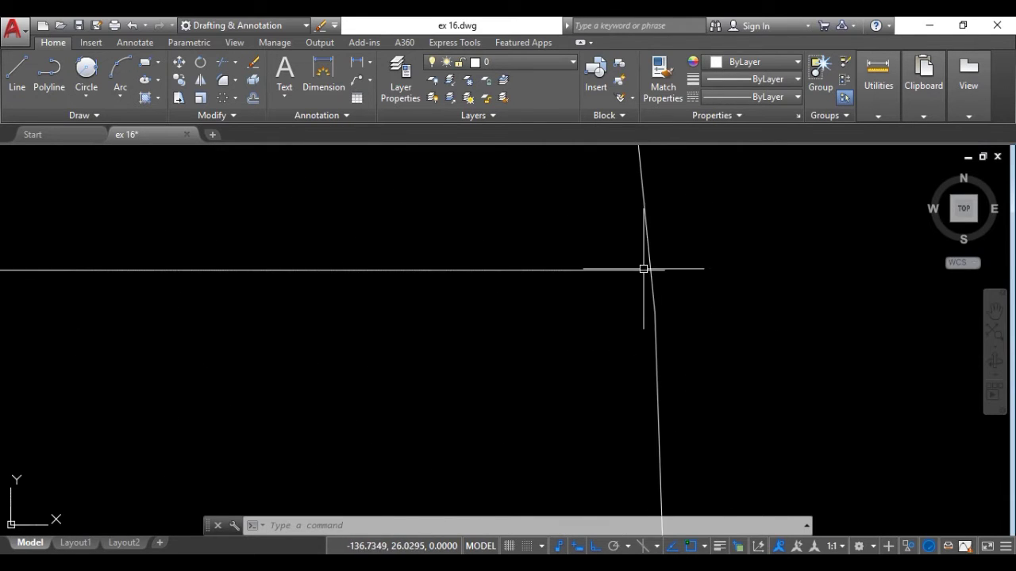
# Step: Trim the overhanging outer ends of the upper and lower slot lines at the middle circle
pyautogui.scroll(-4, 656, 268)
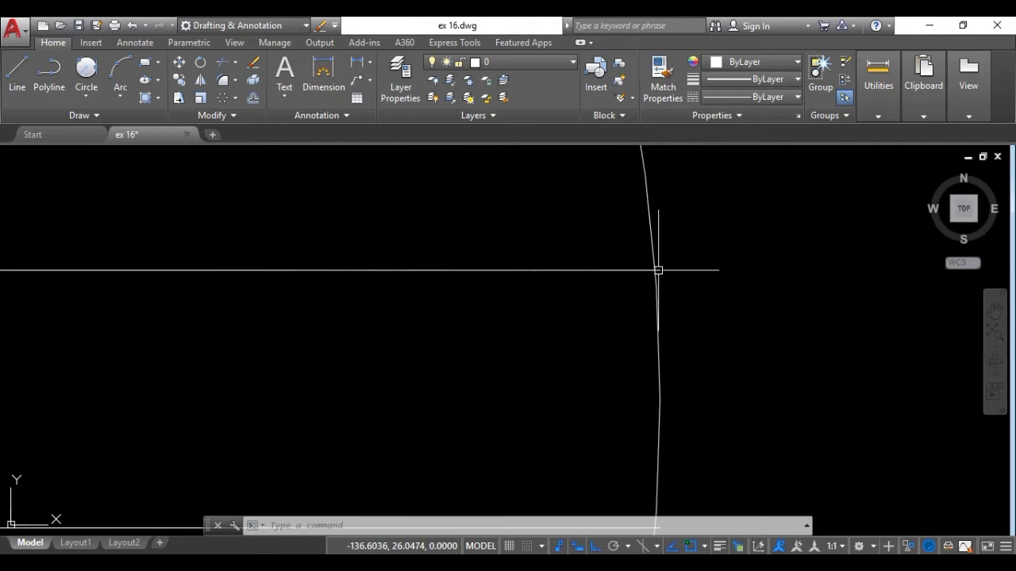
pyautogui.scroll(1, 680, 302)
pyautogui.scroll(3, 646, 256)
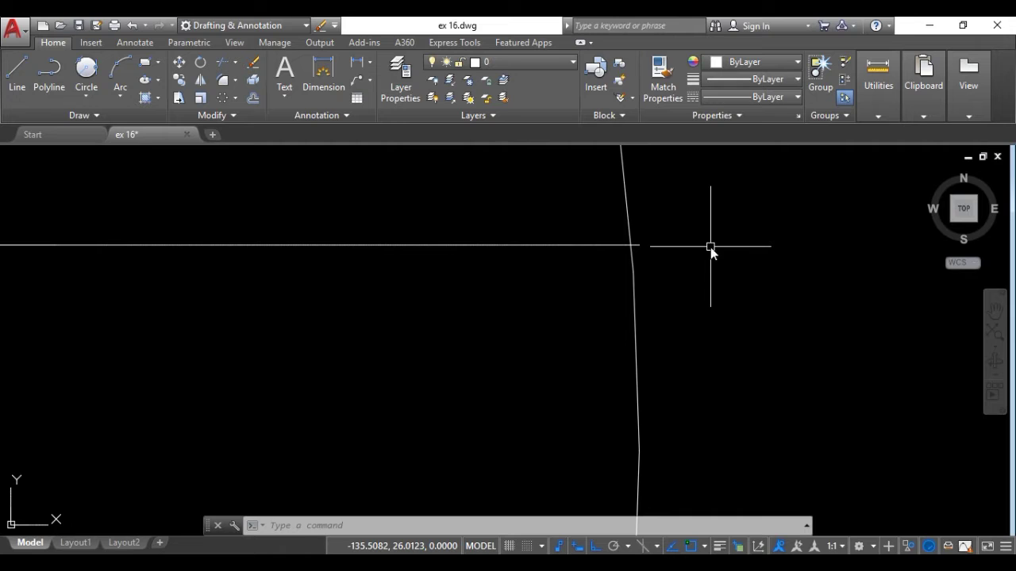
pyautogui.write('tr')
pyautogui.press('Return')
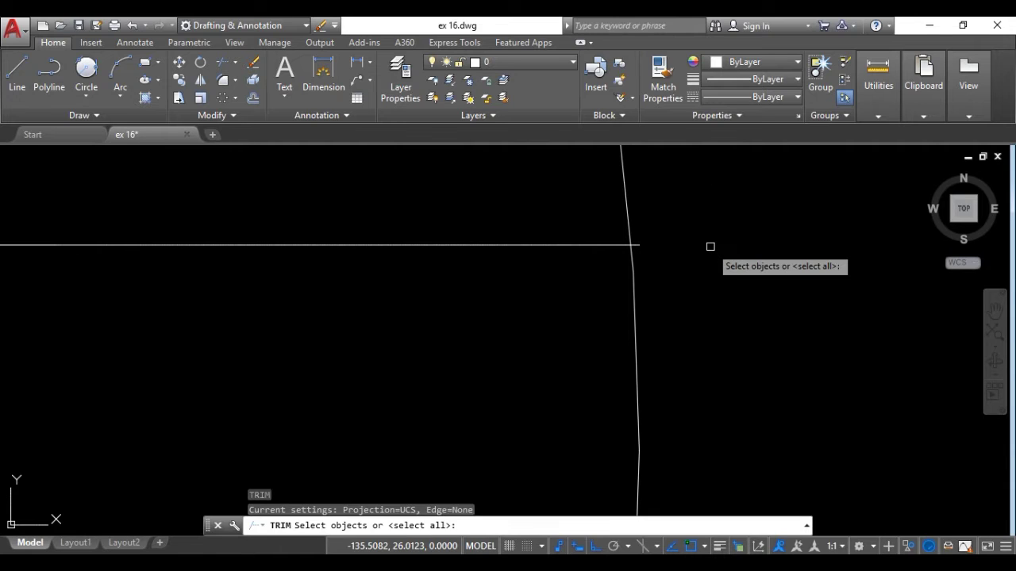
pyautogui.press('Return')
pyautogui.scroll(1, 653, 240)
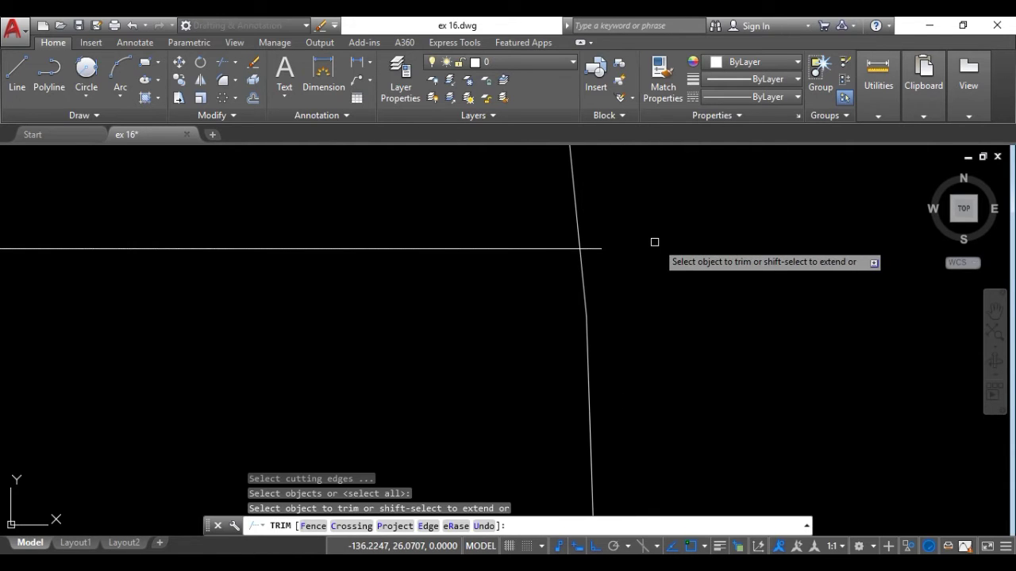
pyautogui.click(596, 249)
pyautogui.scroll(-2, 603, 248)
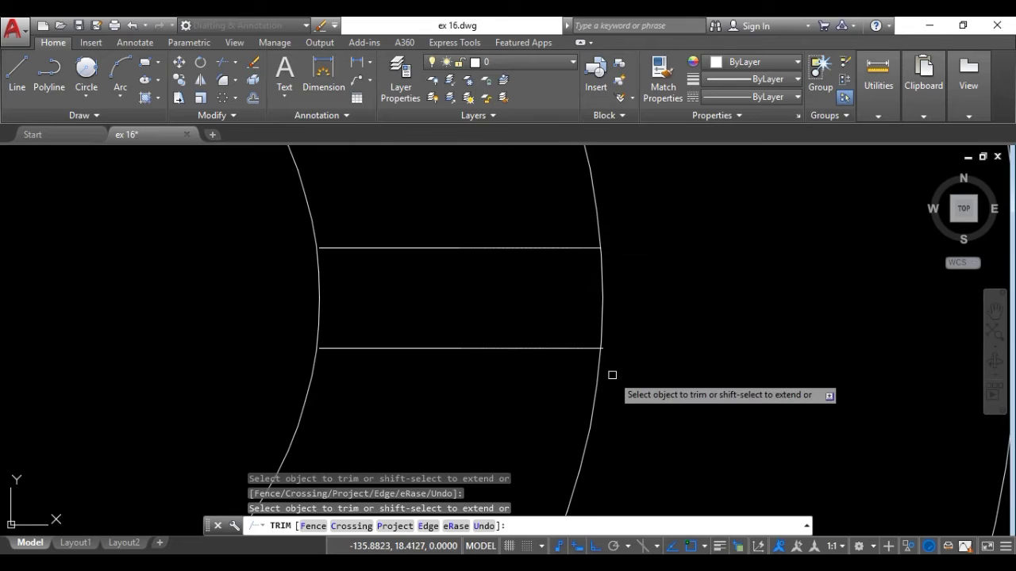
pyautogui.scroll(5, 612, 375)
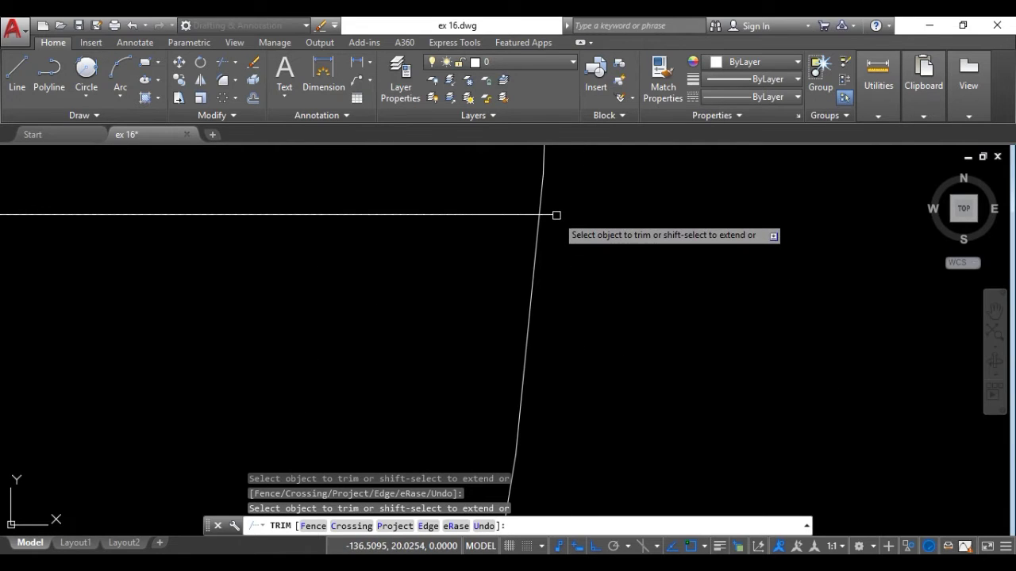
pyautogui.click(552, 214)
pyautogui.scroll(-3, 564, 218)
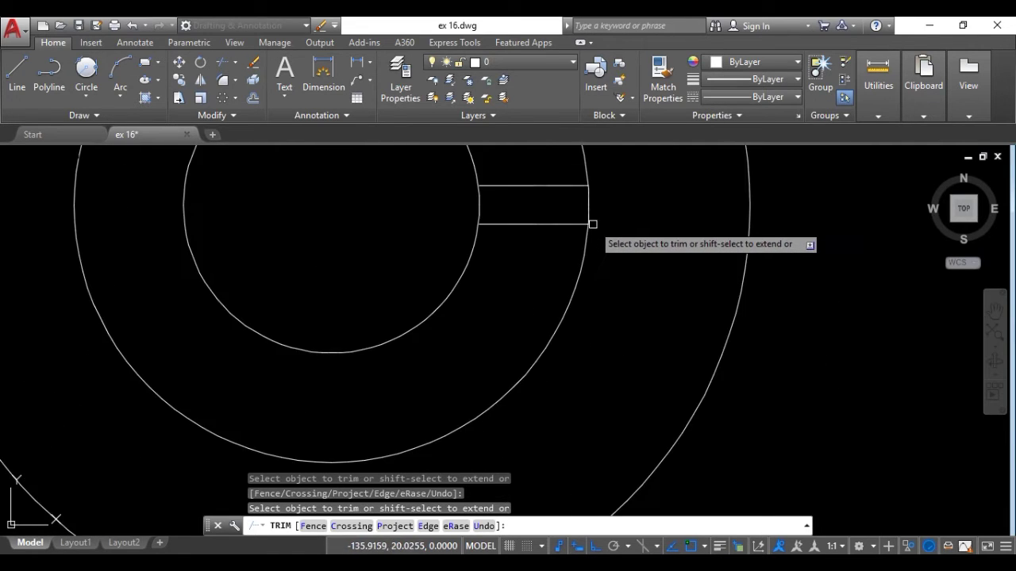
pyautogui.moveTo(593, 224); pyautogui.dragTo(669, 356, button='middle')
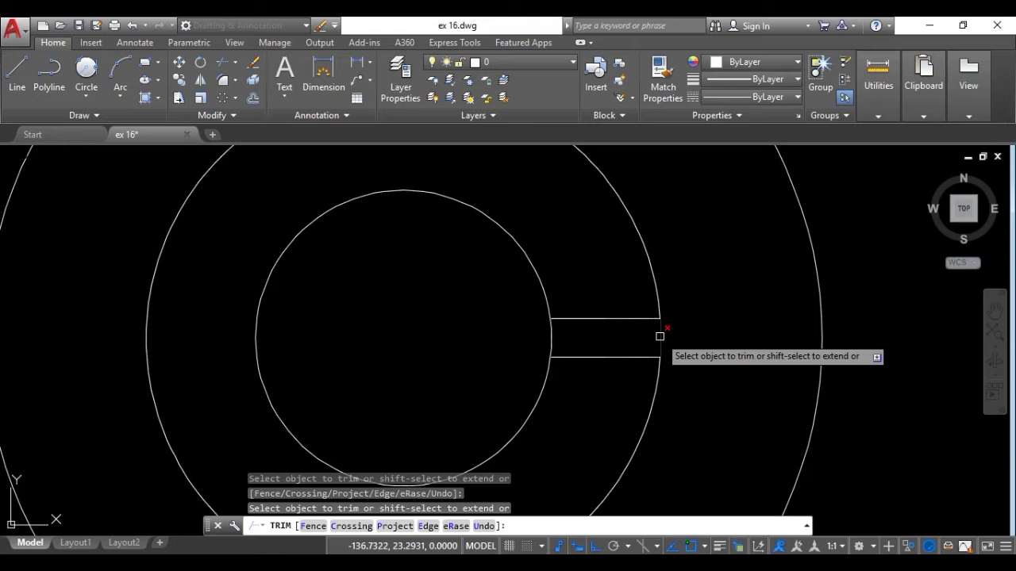
pyautogui.scroll(-2, 660, 336)
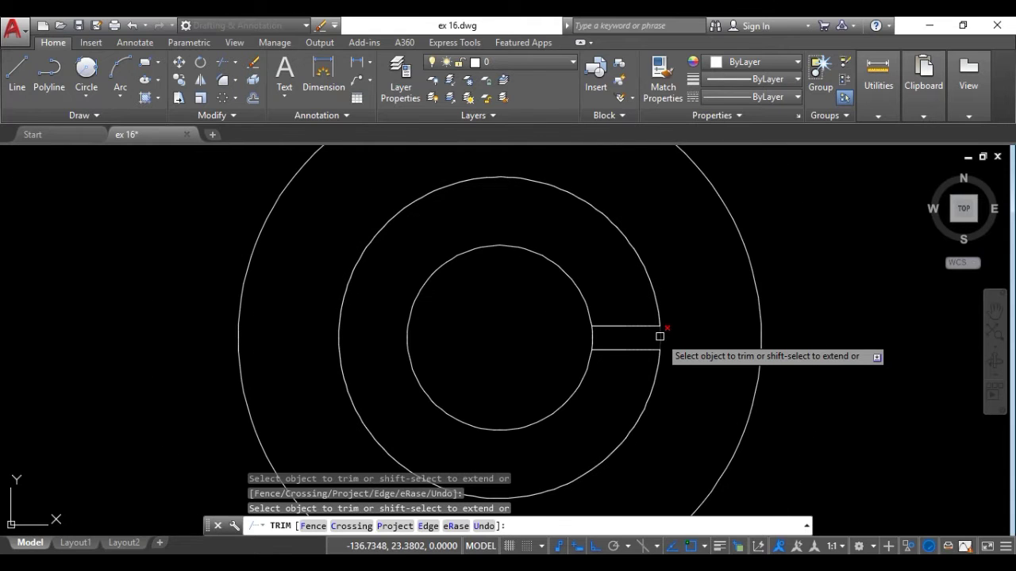
pyautogui.scroll(1, 685, 332)
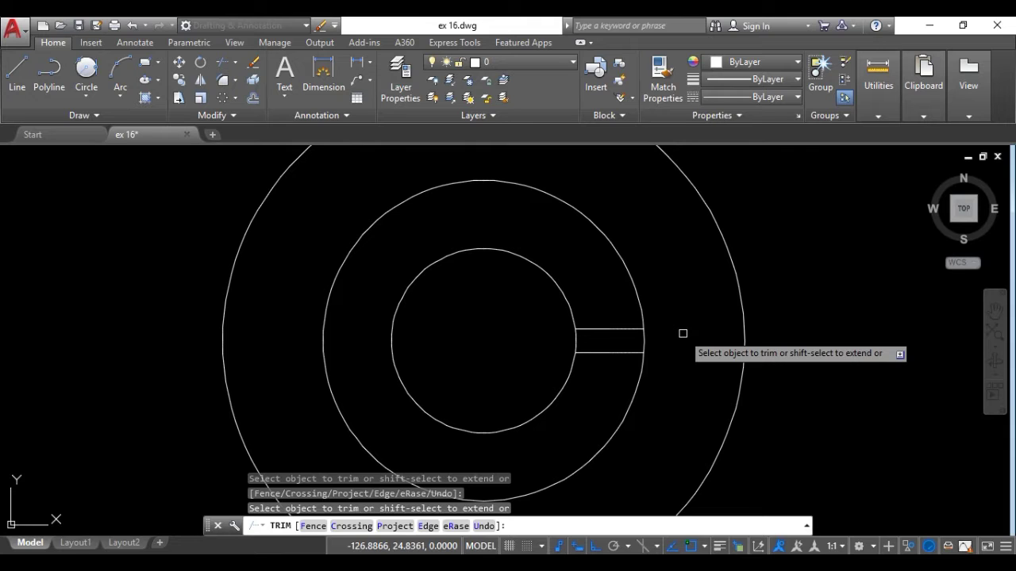
pyautogui.press('Escape')
# Step: Extend the inner ends of both slot lines to meet the inner circle
pyautogui.scroll(7, 585, 328)
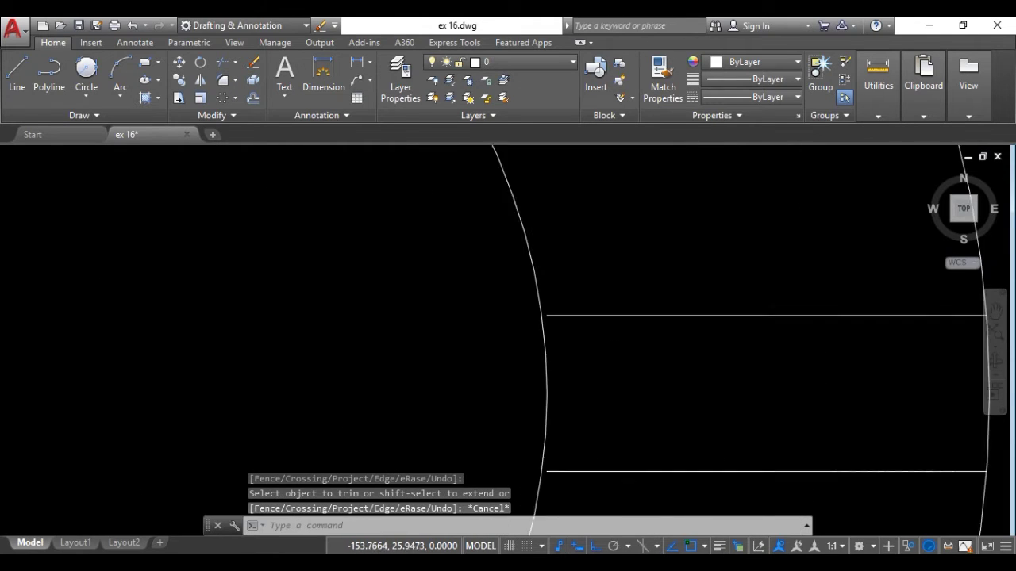
pyautogui.scroll(2, 626, 199)
pyautogui.scroll(-2, 624, 195)
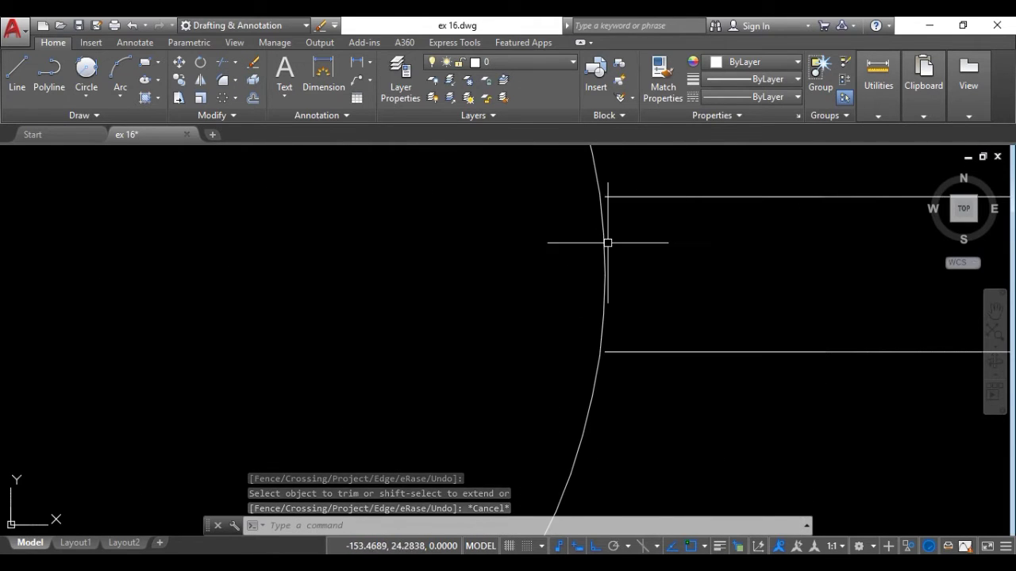
pyautogui.scroll(3, 598, 231)
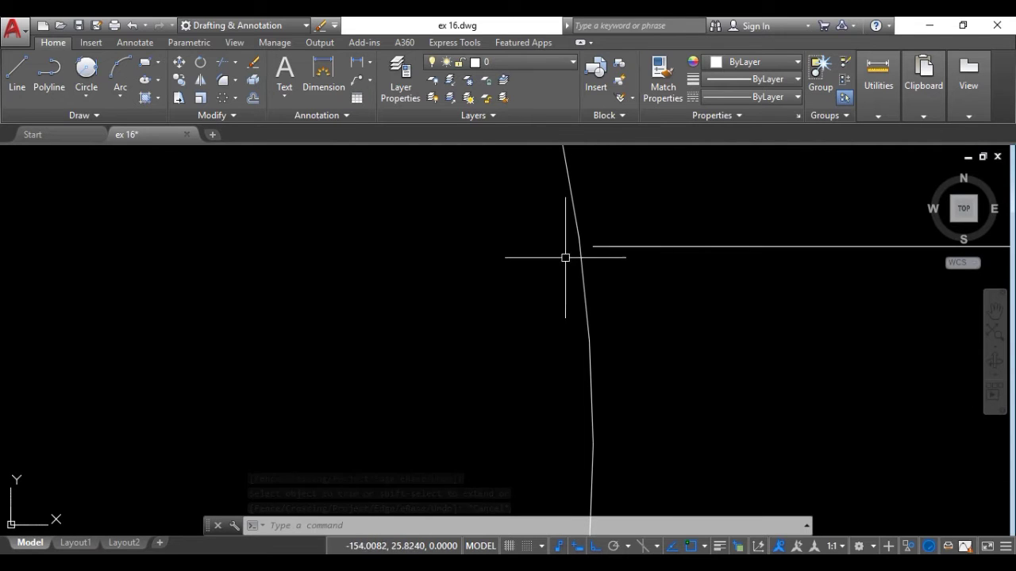
pyautogui.scroll(3, 592, 245)
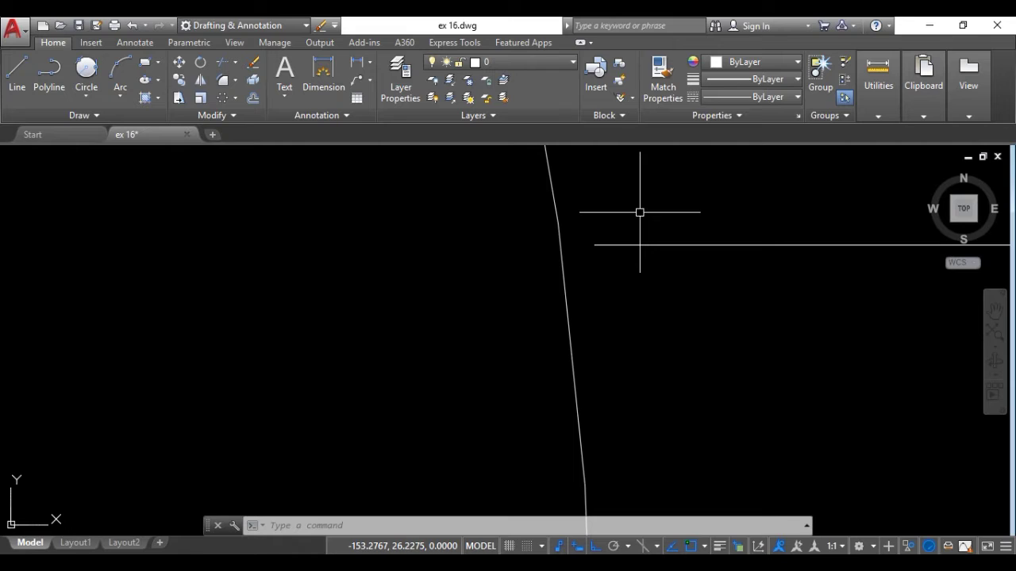
pyautogui.write('EX')
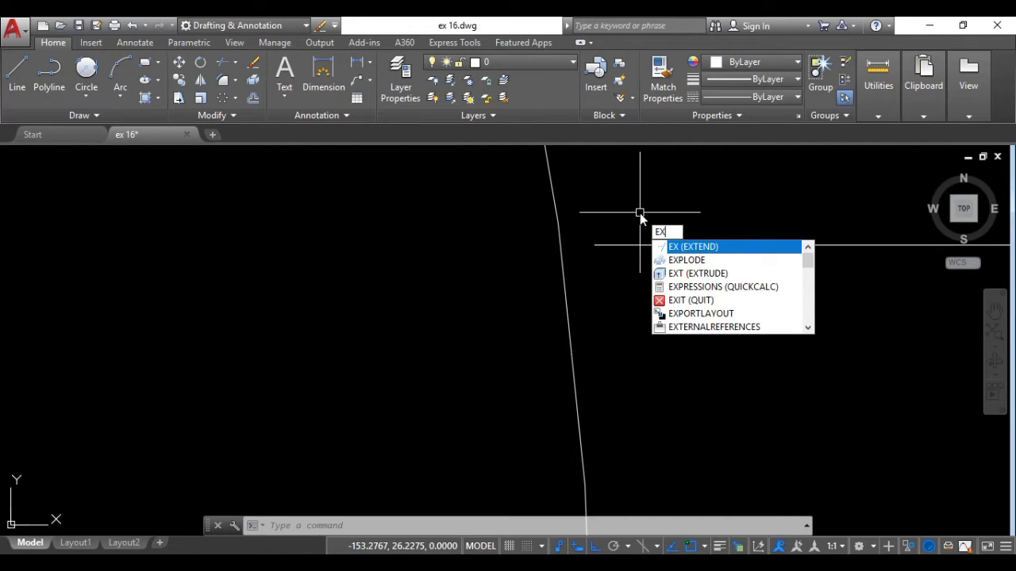
pyautogui.press('Return')
pyautogui.press('Return')
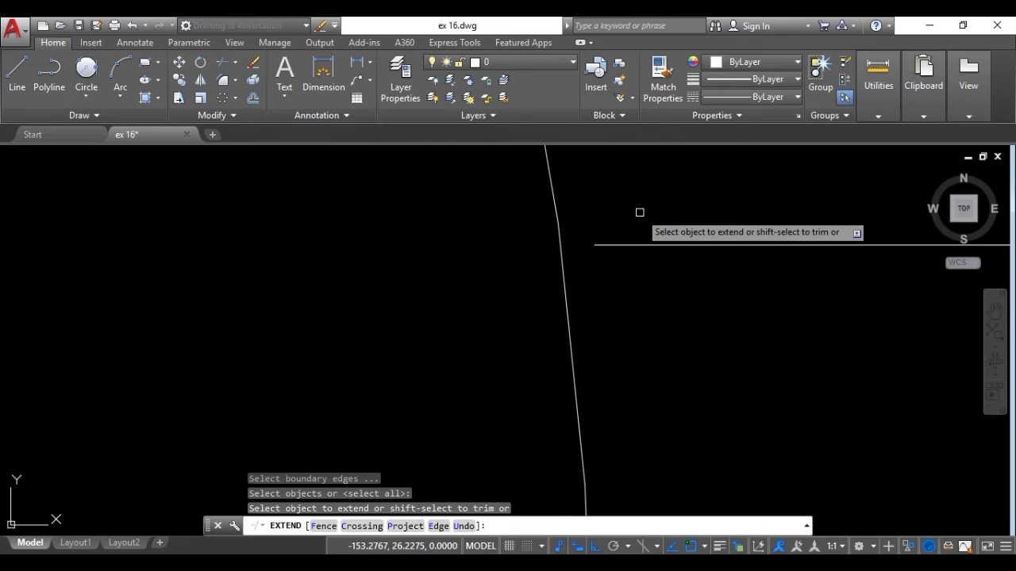
pyautogui.click(598, 242)
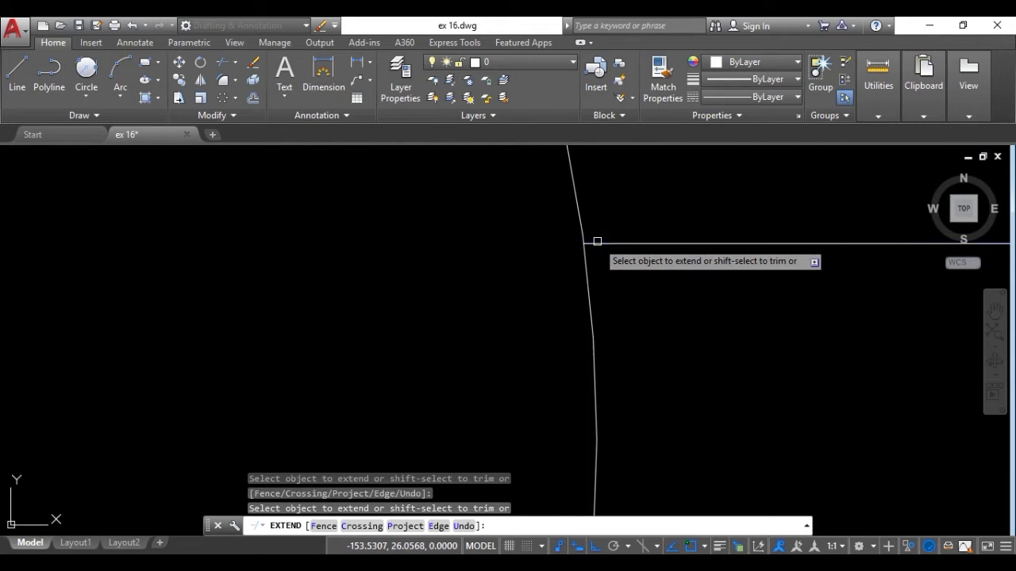
pyautogui.scroll(-2, 597, 241)
pyautogui.click(627, 339)
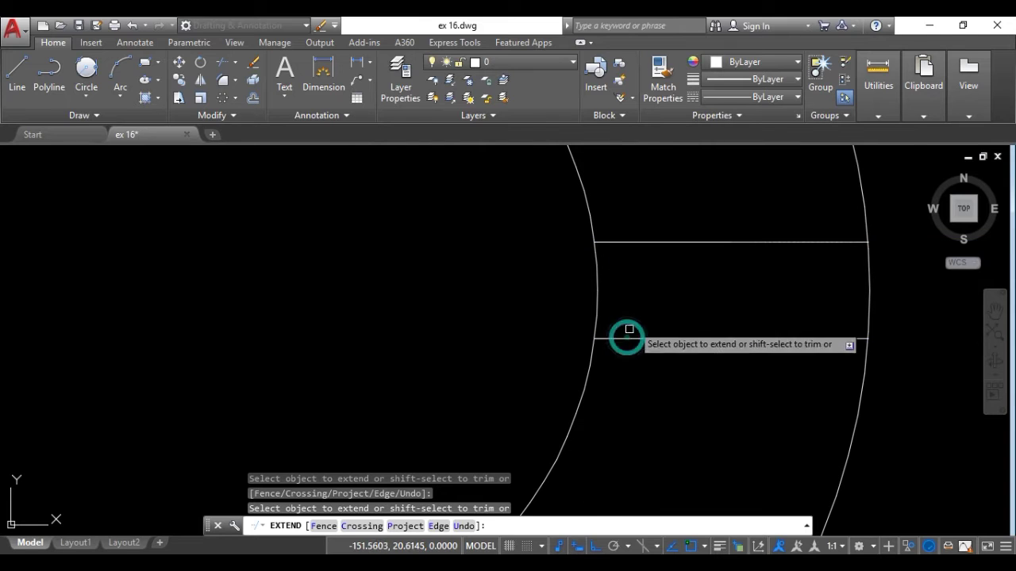
pyautogui.press('Escape')
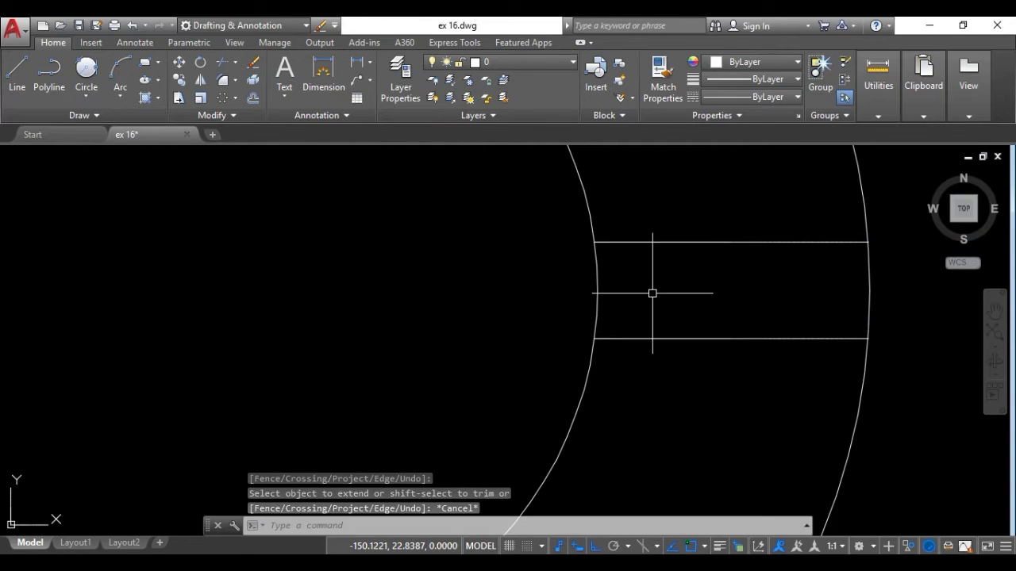
pyautogui.scroll(-3, 655, 290)
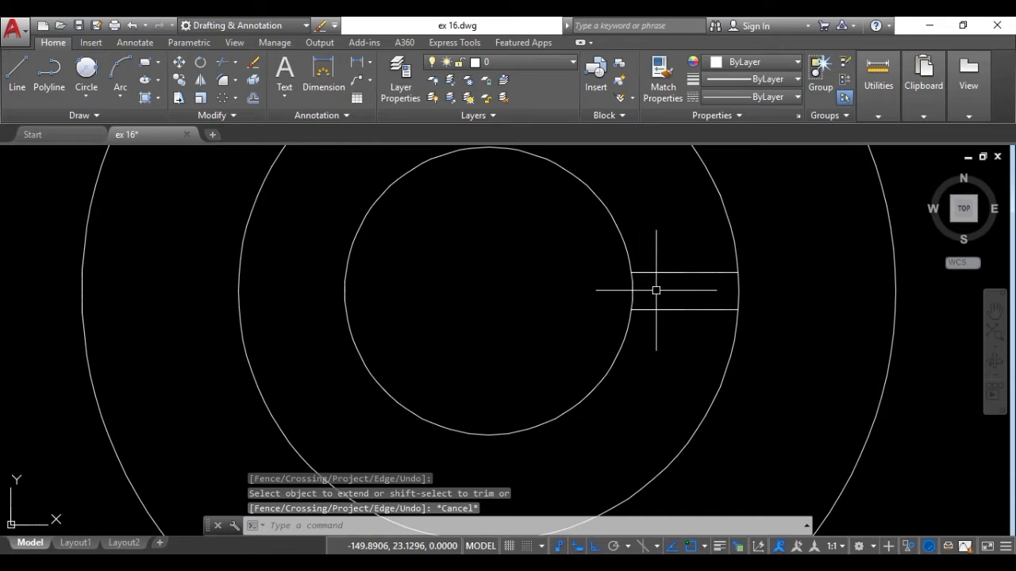
pyautogui.scroll(-4, 778, 296)
pyautogui.scroll(-1, 827, 310)
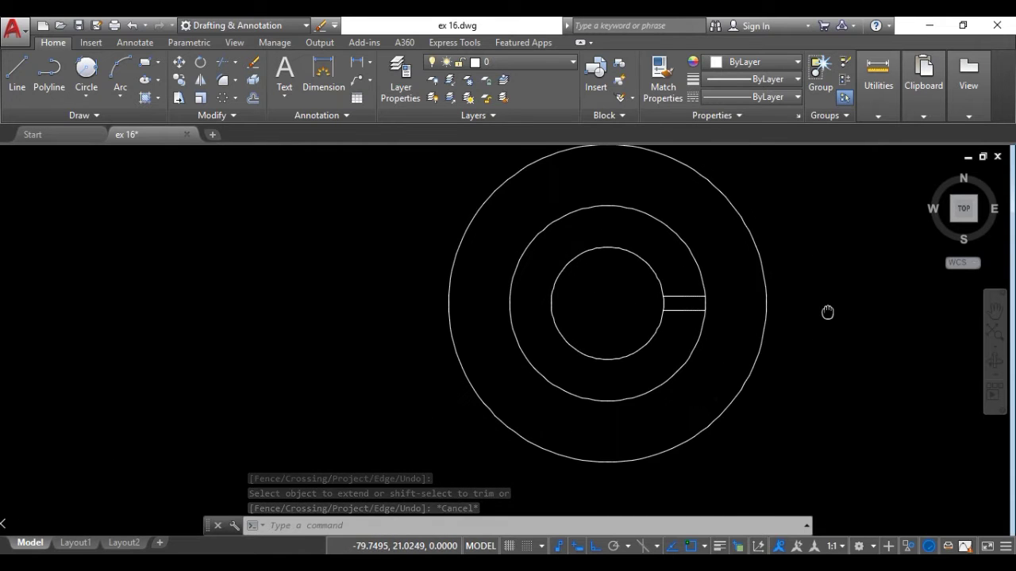
pyautogui.scroll(5, 738, 302)
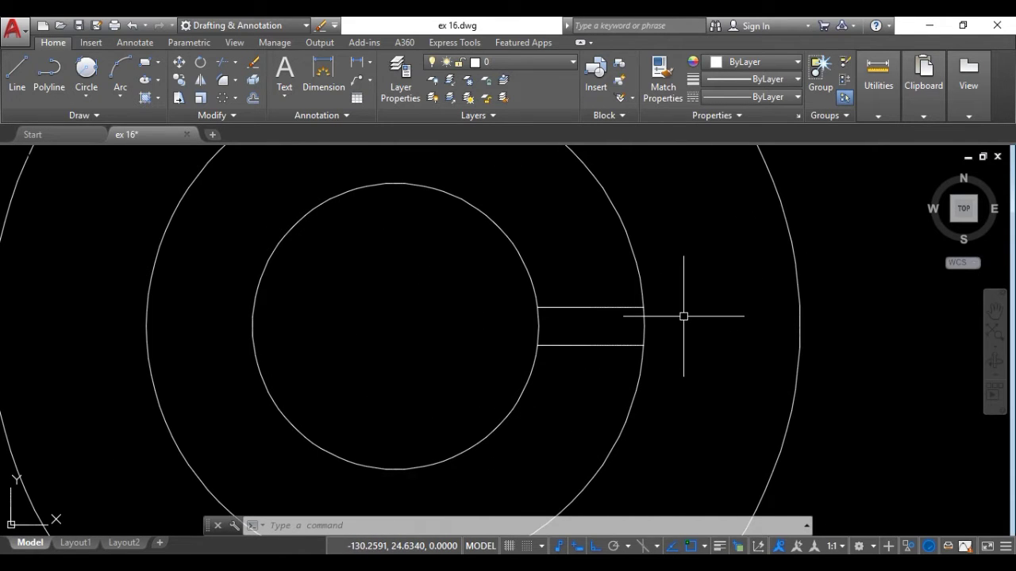
pyautogui.write('t')
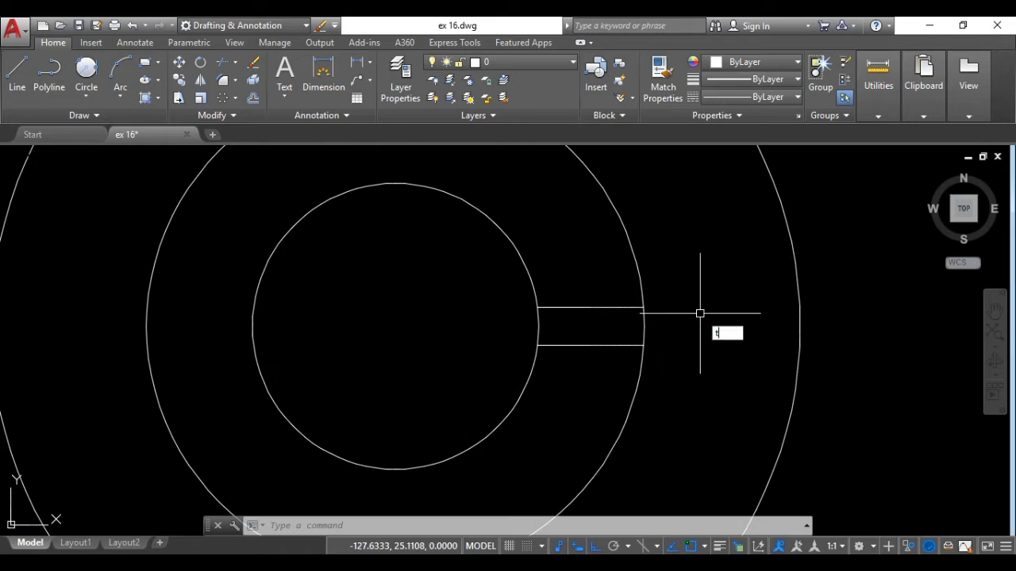
pyautogui.write('r')
pyautogui.press('Return')
pyautogui.press('Return')
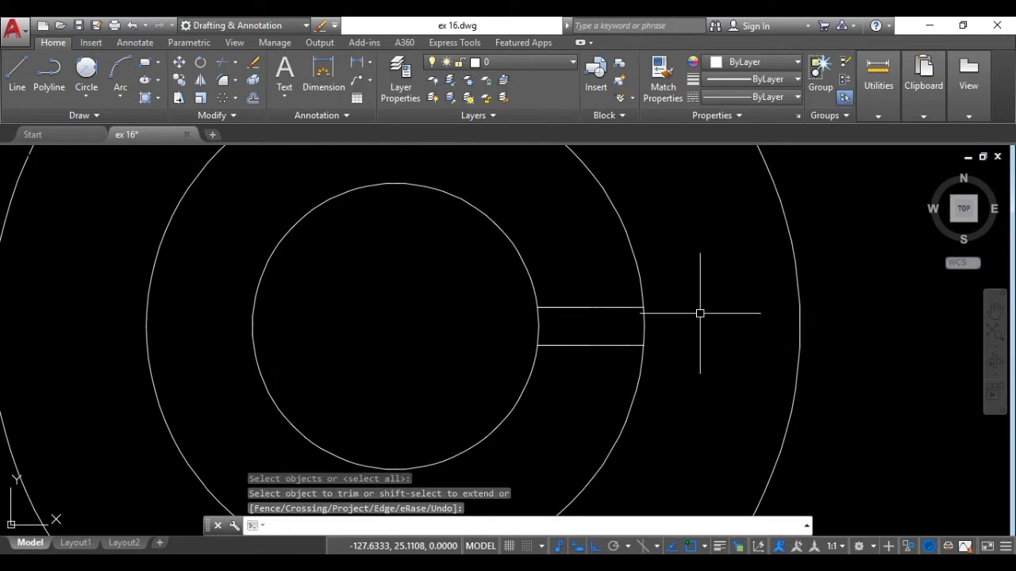
pyautogui.press('Escape')
# Step: Trim away the middle circle outside the slot, keeping only the short arc that closes the slot's outer end
pyautogui.write('tr')
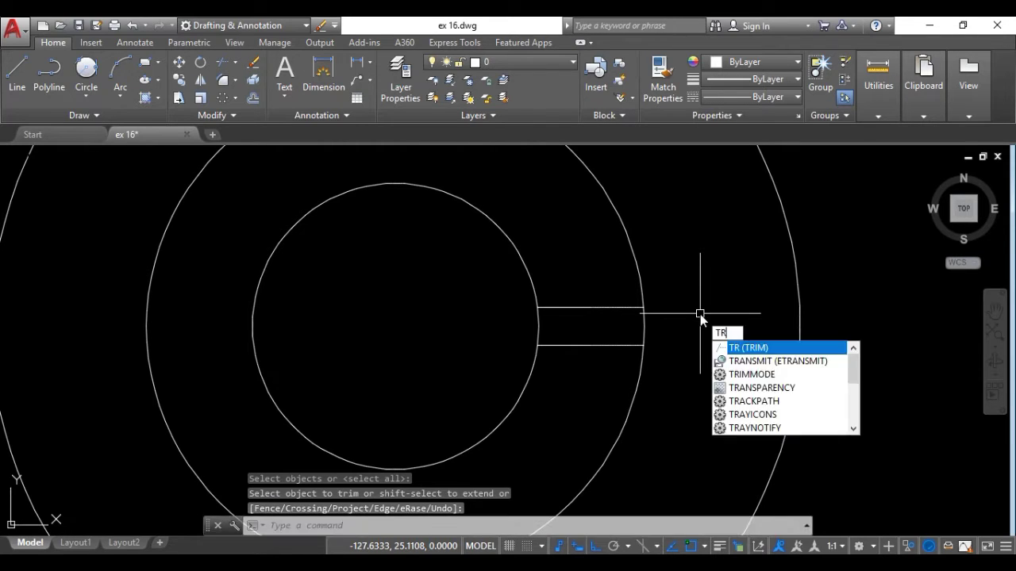
pyautogui.press('Return')
pyautogui.press('Return')
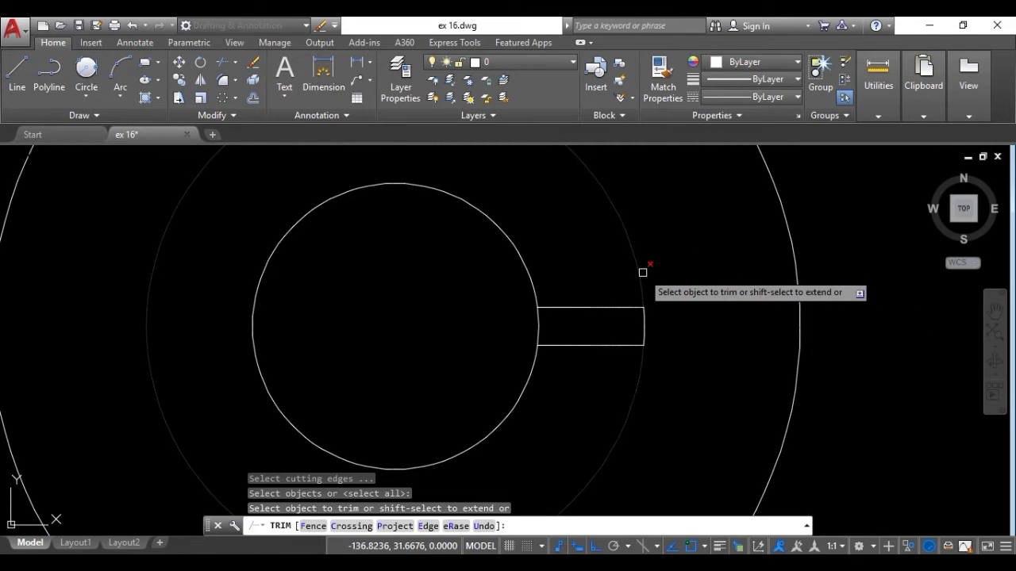
pyautogui.click(643, 272)
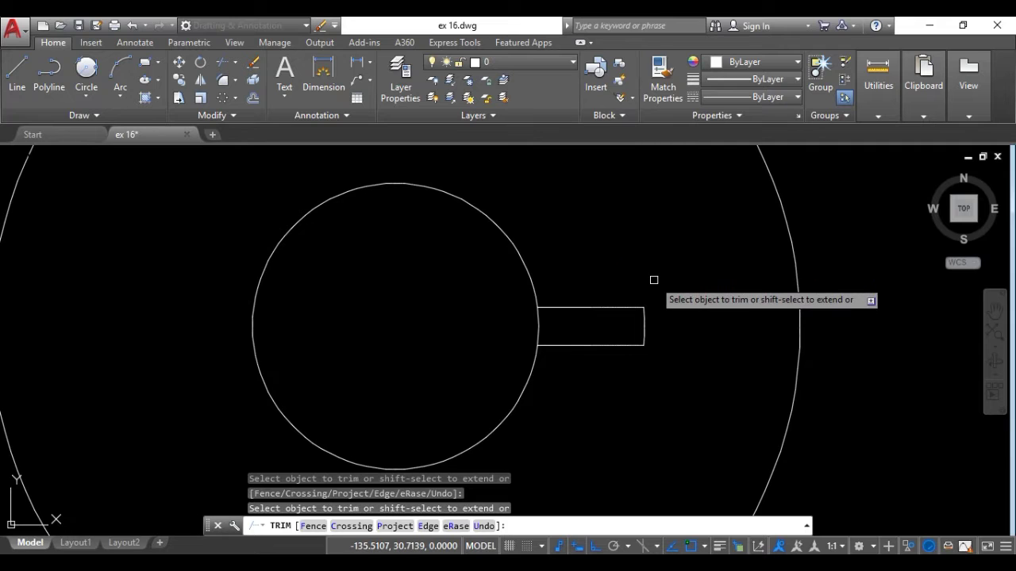
pyautogui.scroll(-2, 654, 281)
pyautogui.press('Escape')
pyautogui.scroll(-4, 655, 281)
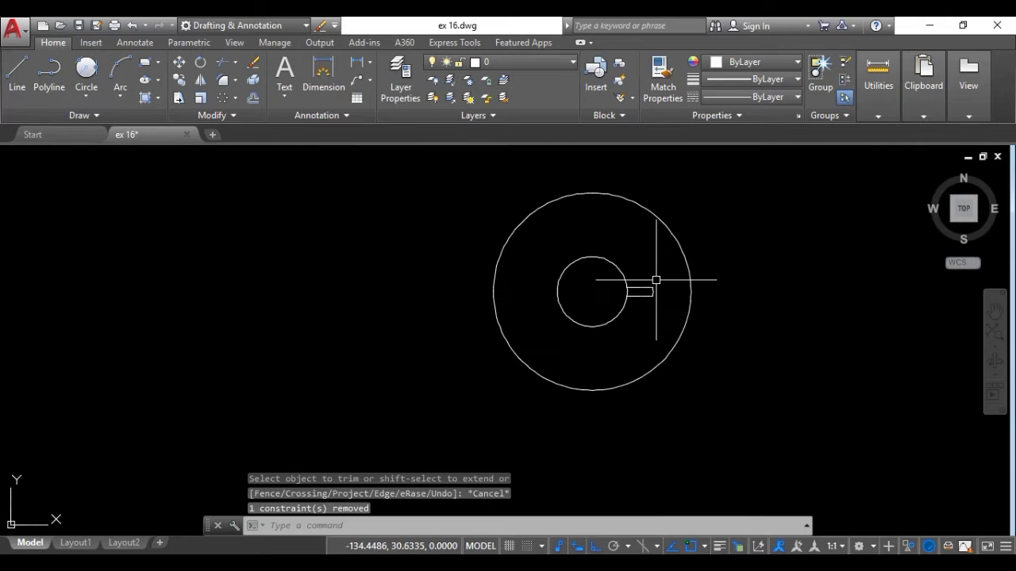
# Step: Create a polar array of the slot's two lines and end arc about the centre of the inner circle
pyautogui.click(930, 28)
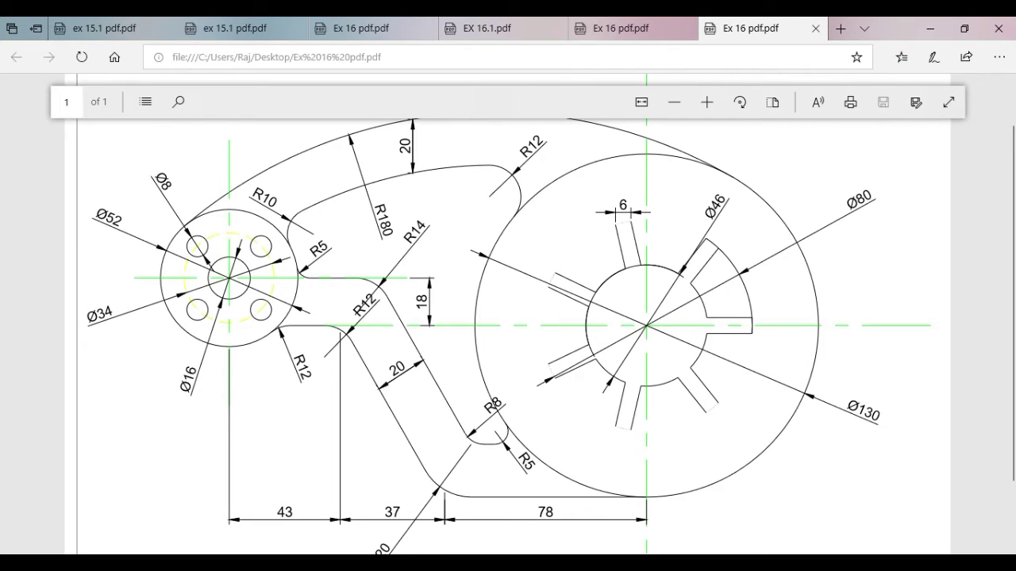
pyautogui.hotkey('alt', 'Tab')
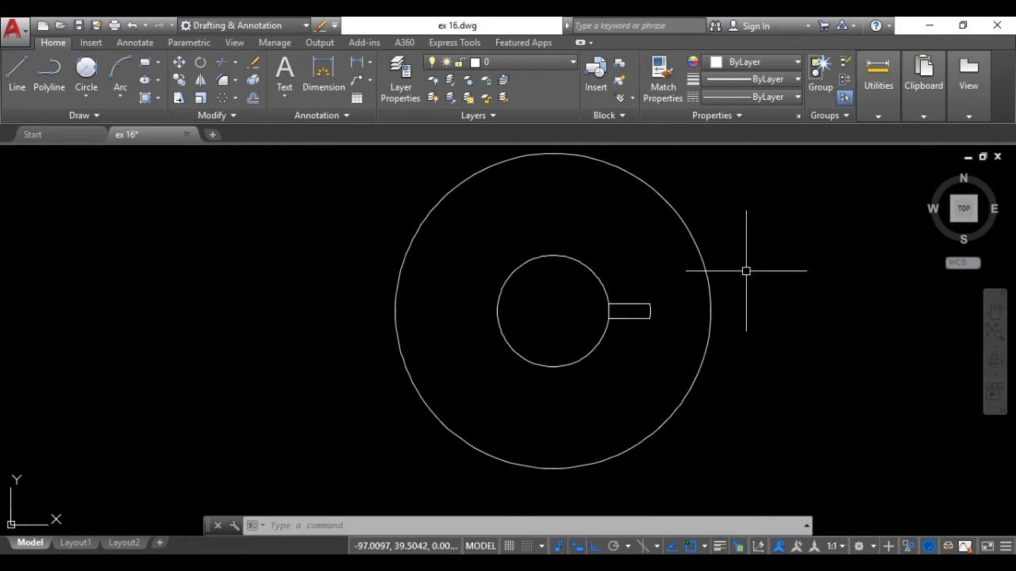
pyautogui.write('AR')
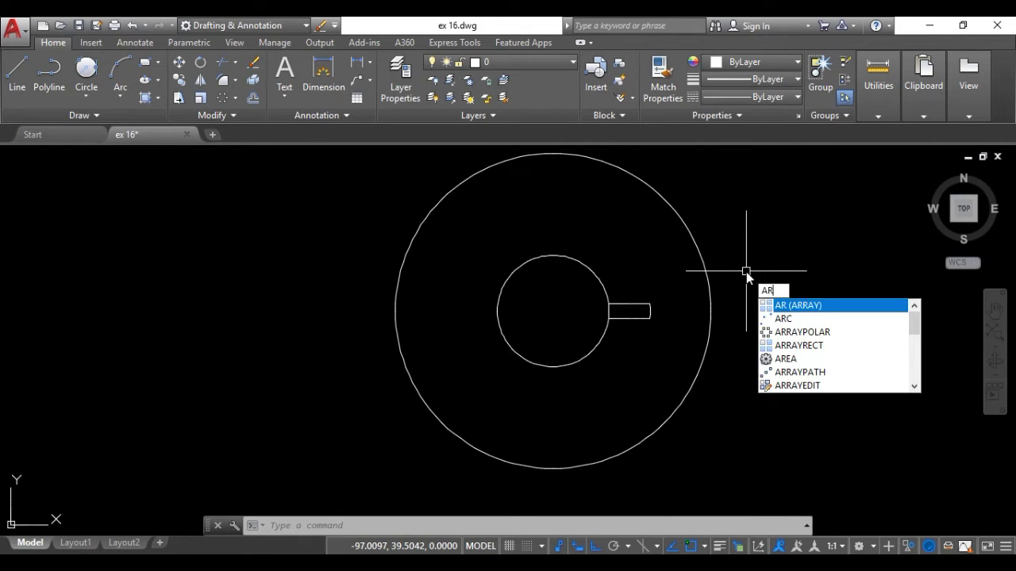
pyautogui.press('Return')
pyautogui.scroll(3, 665, 316)
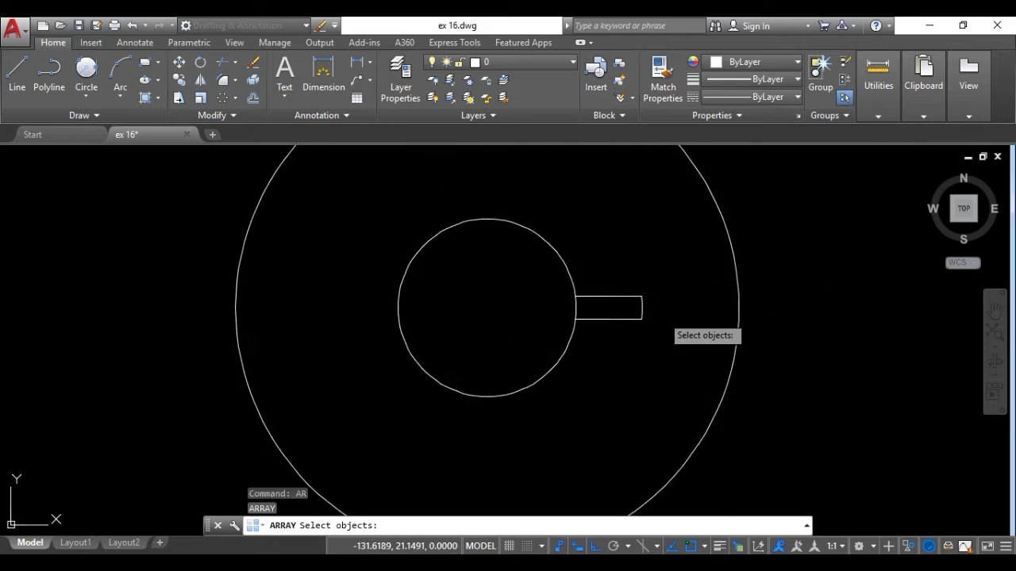
pyautogui.click(636, 266)
pyautogui.click(602, 358)
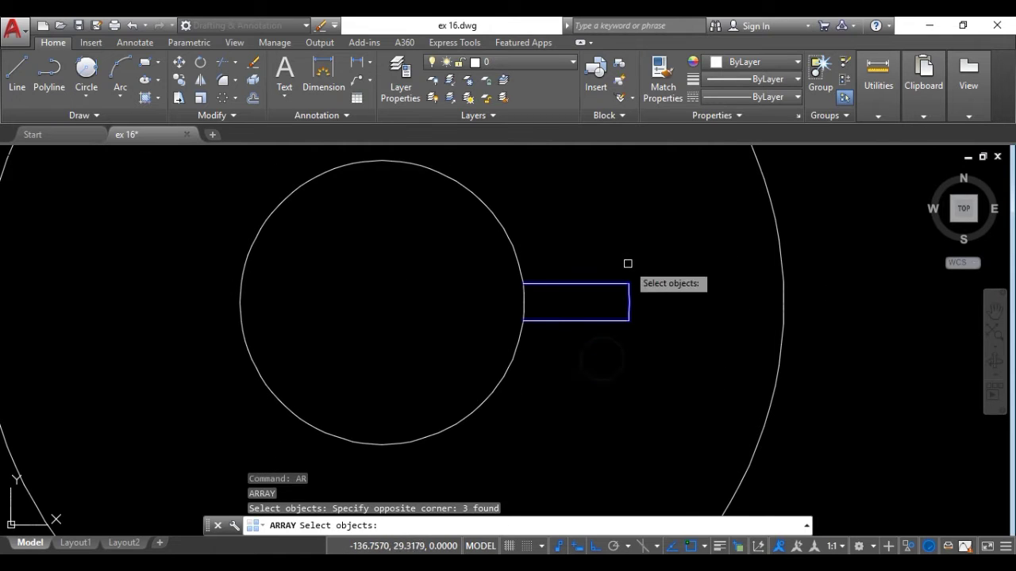
pyautogui.press('Return')
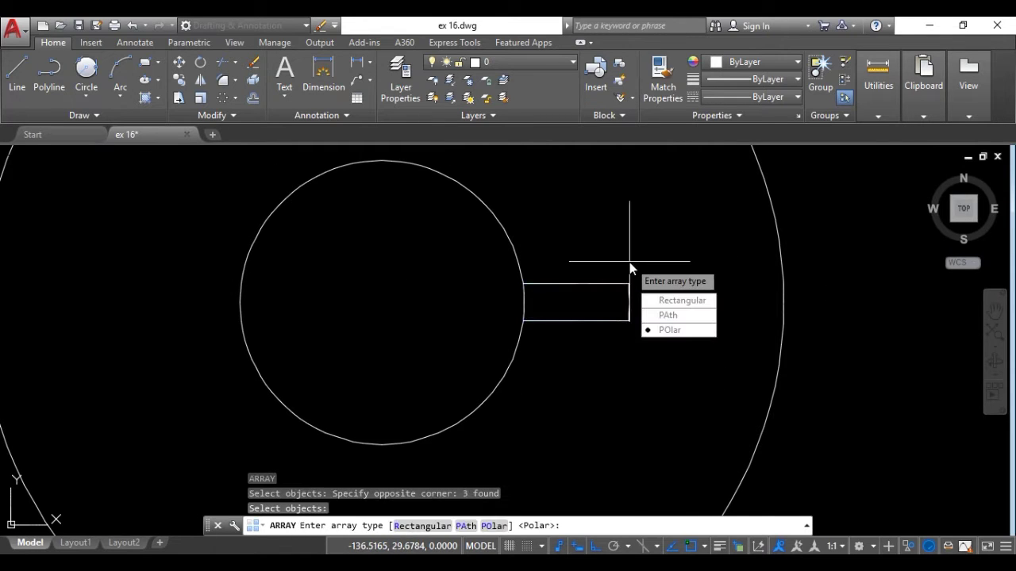
pyautogui.click(668, 329)
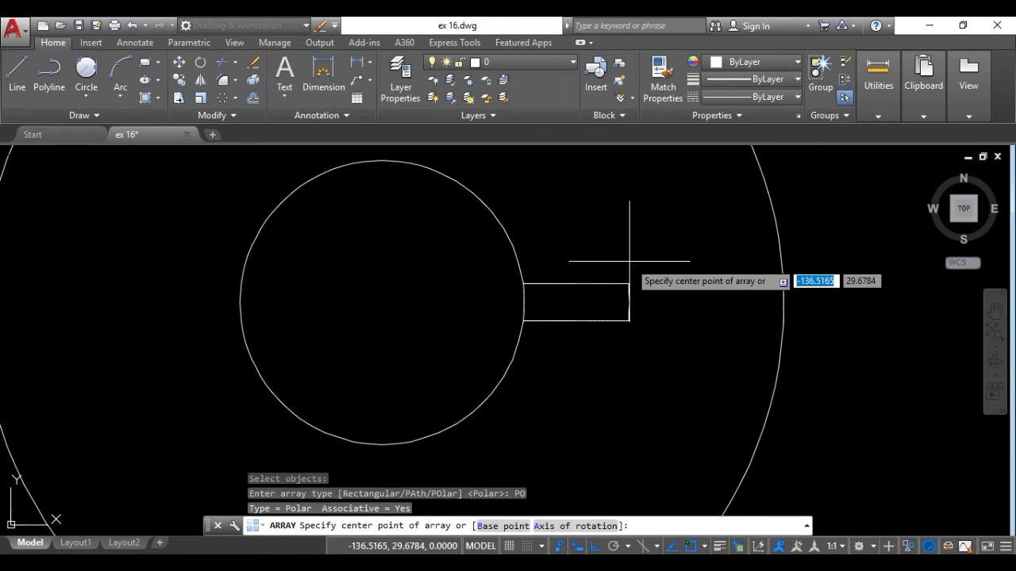
pyautogui.scroll(-2, 630, 260)
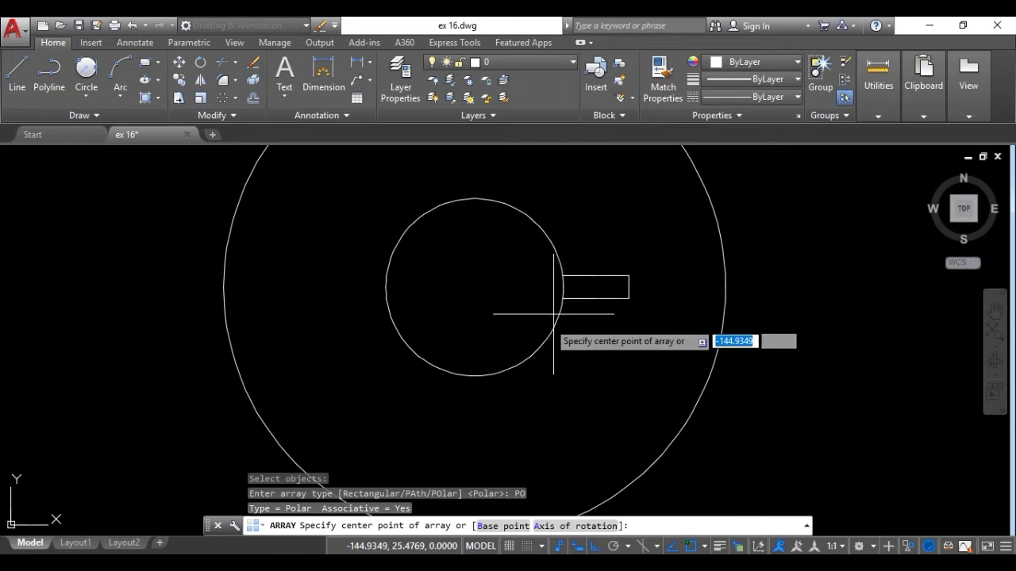
pyautogui.click(475, 287)
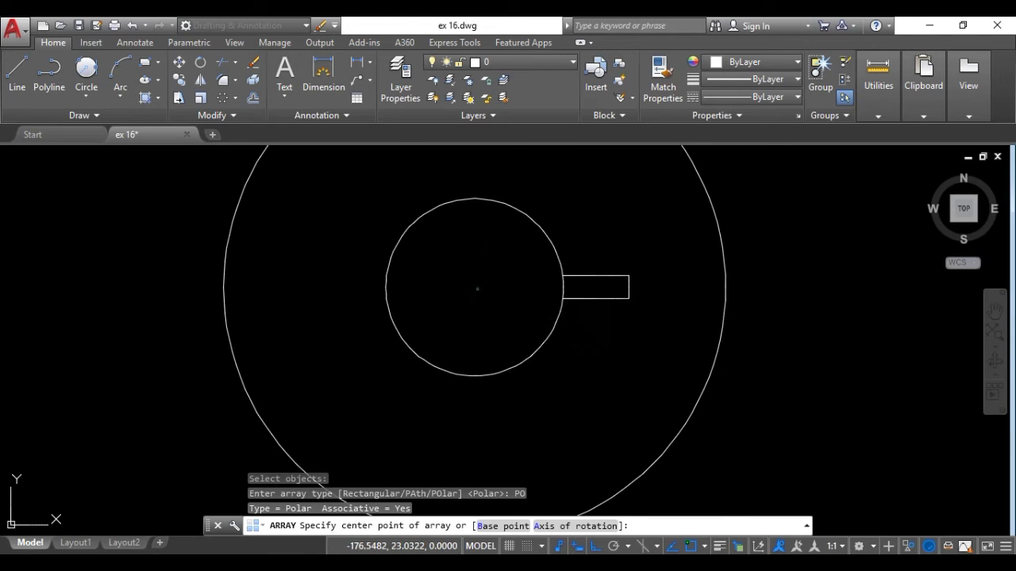
# Step: Set the polar array of slots to 7 items over the full 360 degrees and finish it
pyautogui.scroll(-2, 484, 313)
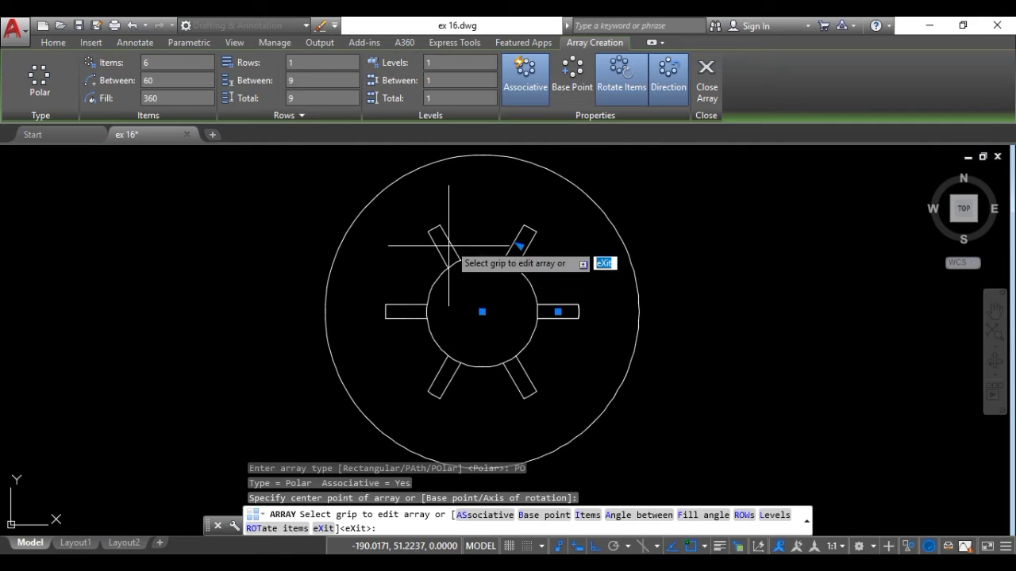
pyautogui.click(156, 62)
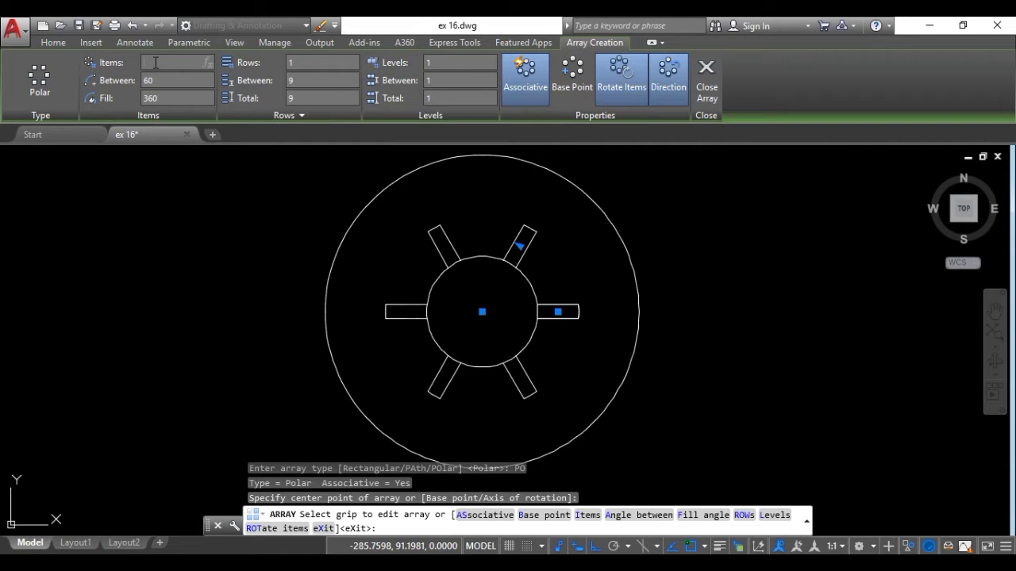
pyautogui.press('Return')
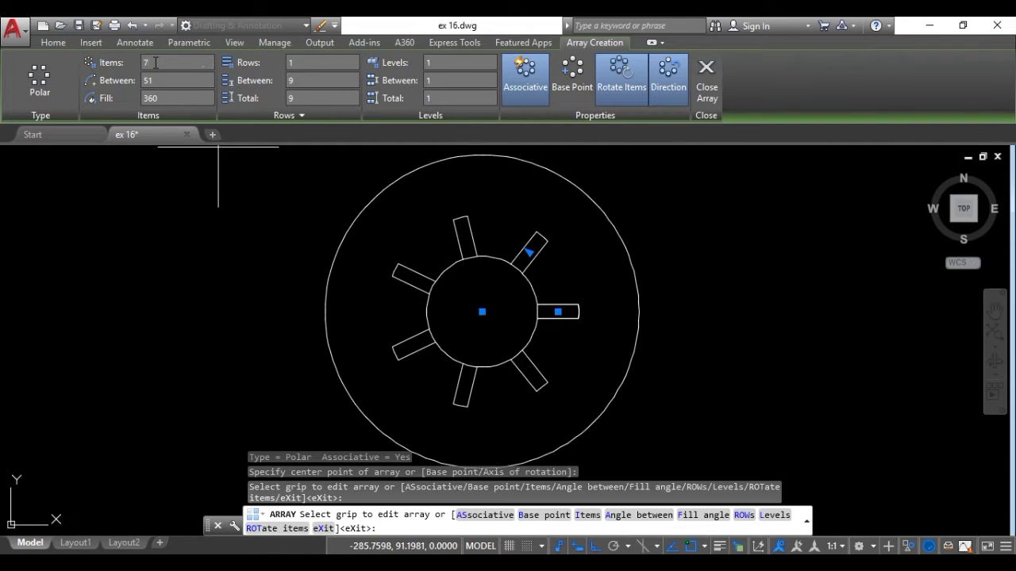
pyautogui.click(704, 78)
pyautogui.scroll(-2, 693, 239)
pyautogui.scroll(-1, 693, 239)
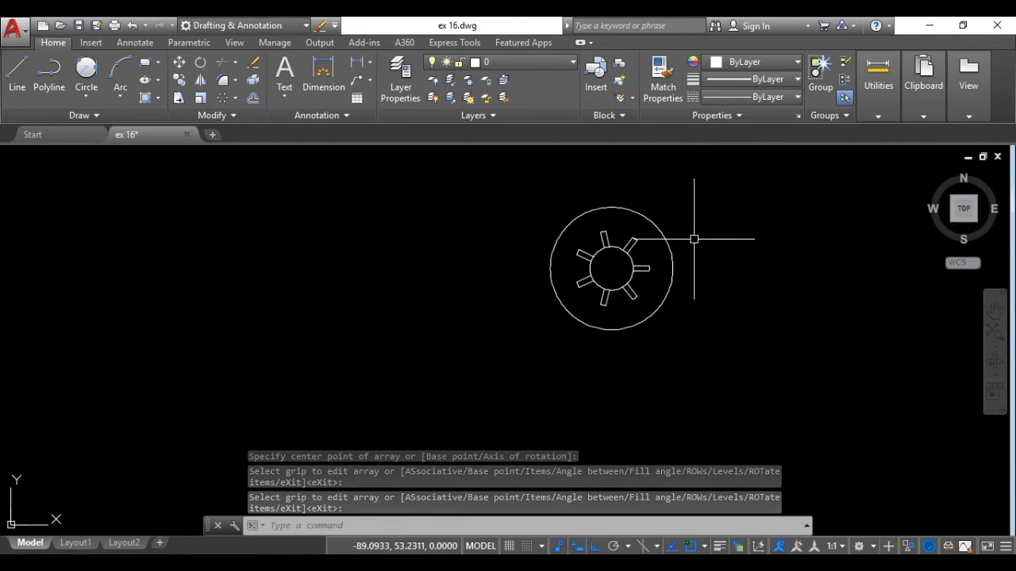
# Step: Trim the inner circle's segments across the mouths of the top, upper-left and lower-left slots
pyautogui.scroll(5, 577, 220)
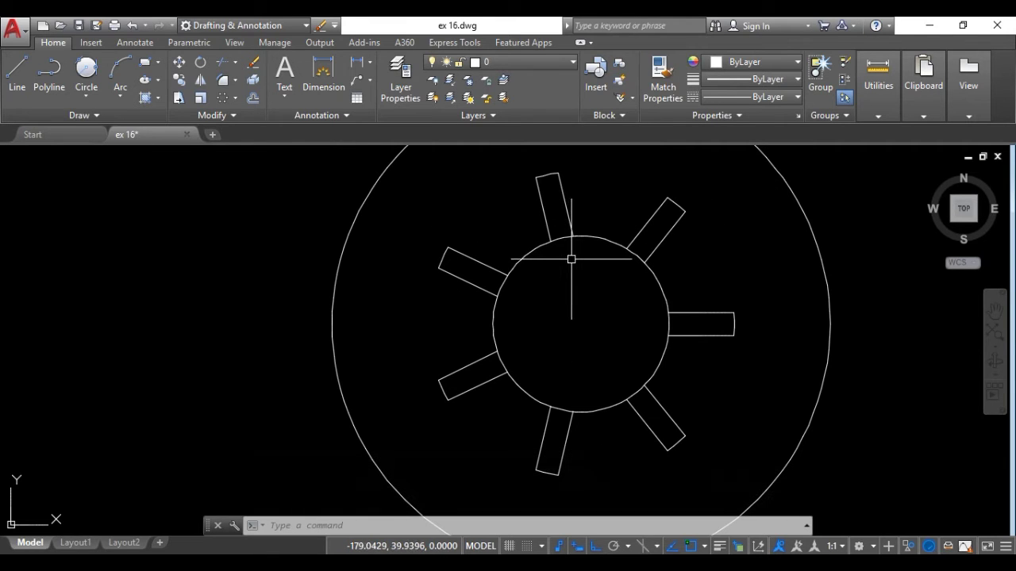
pyautogui.write('tr')
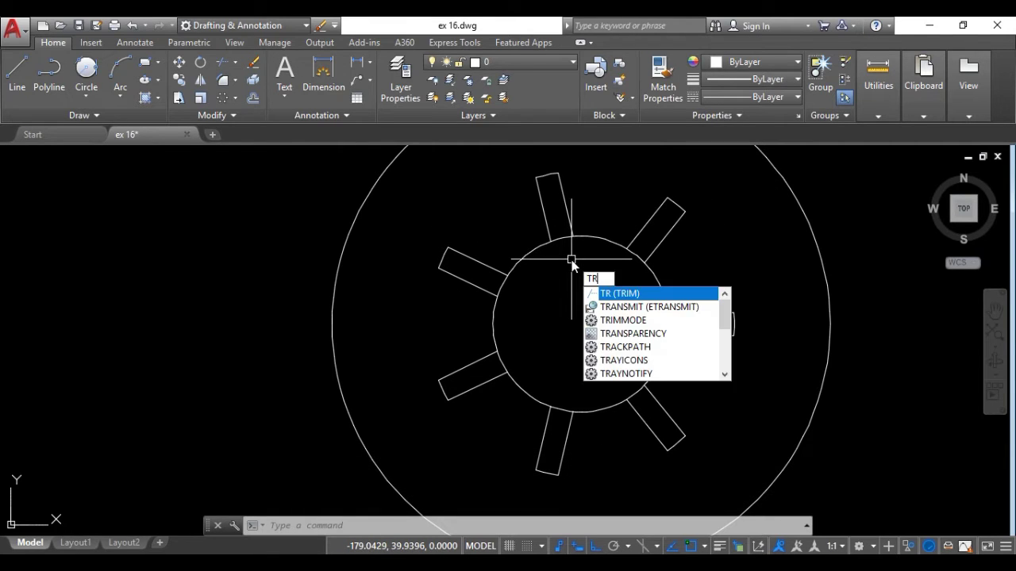
pyautogui.press('Return')
pyautogui.press('Return')
pyautogui.scroll(2, 563, 262)
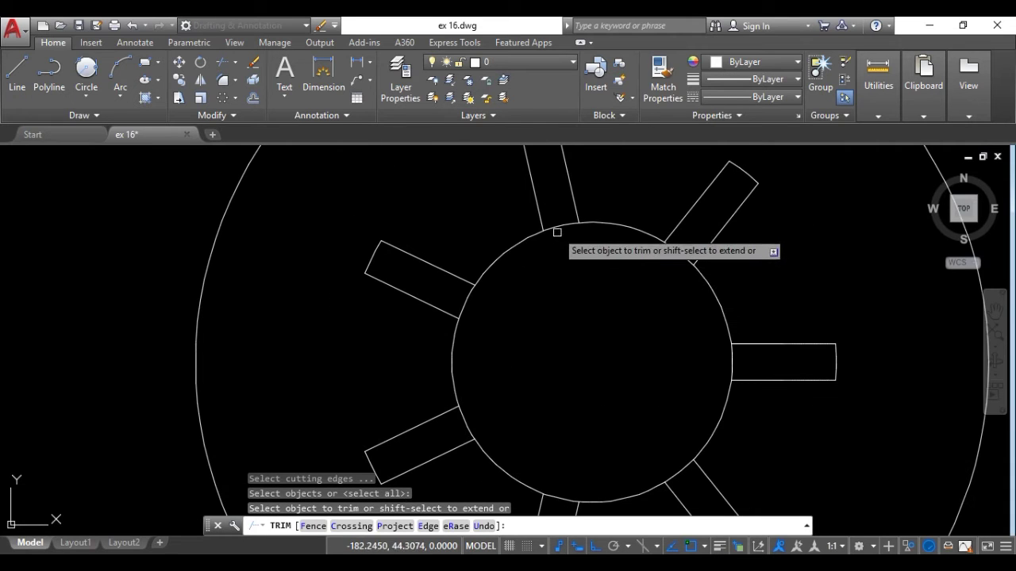
pyautogui.click(553, 222)
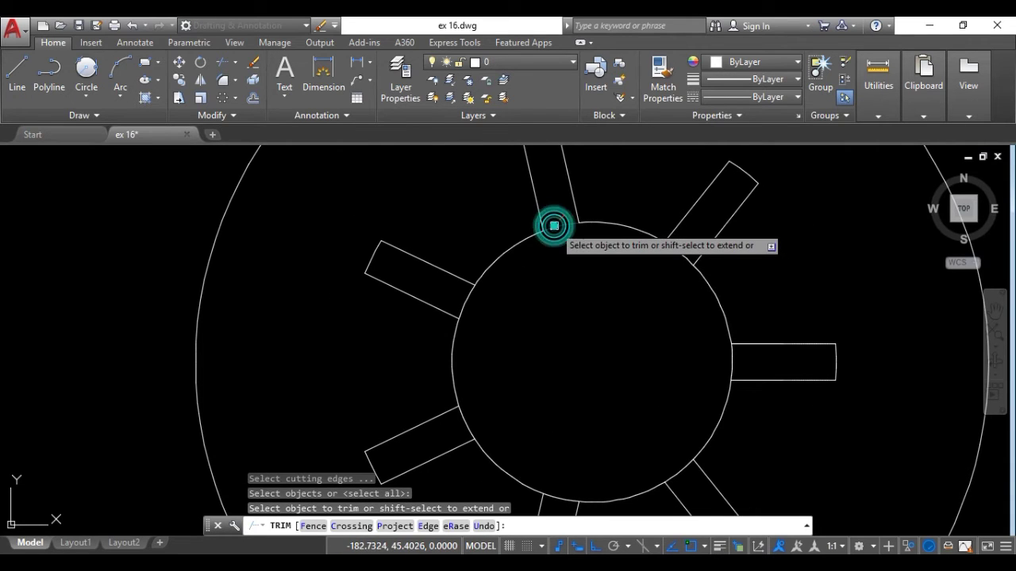
pyautogui.click(464, 299)
pyautogui.click(469, 423)
# Step: Trim the inner circle across the mouths of the remaining bottom, lower-right, right and upper-right slots
pyautogui.moveTo(575, 388); pyautogui.dragTo(573, 274, button='middle')
pyautogui.click(553, 384)
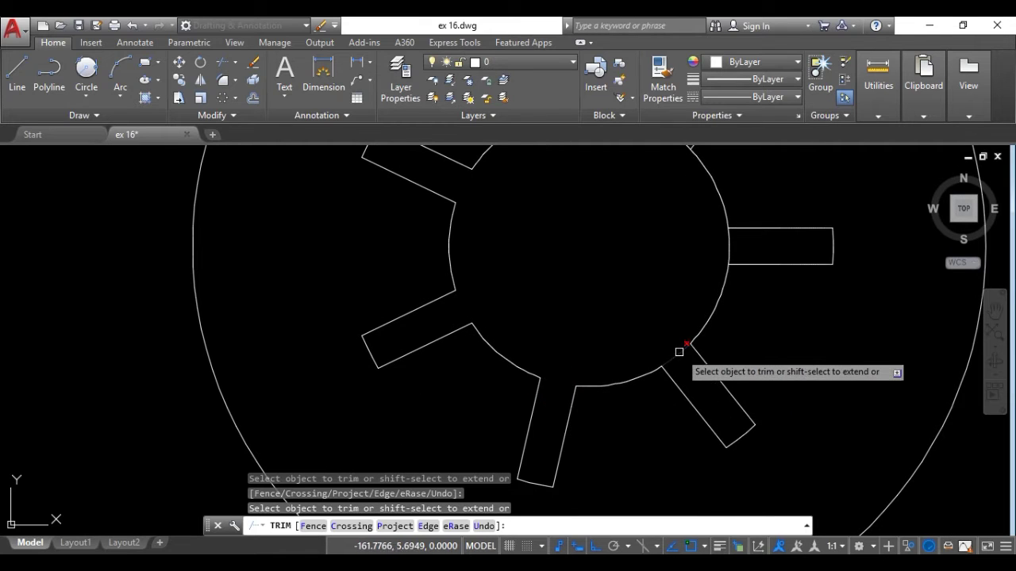
pyautogui.click(678, 351)
pyautogui.click(731, 246)
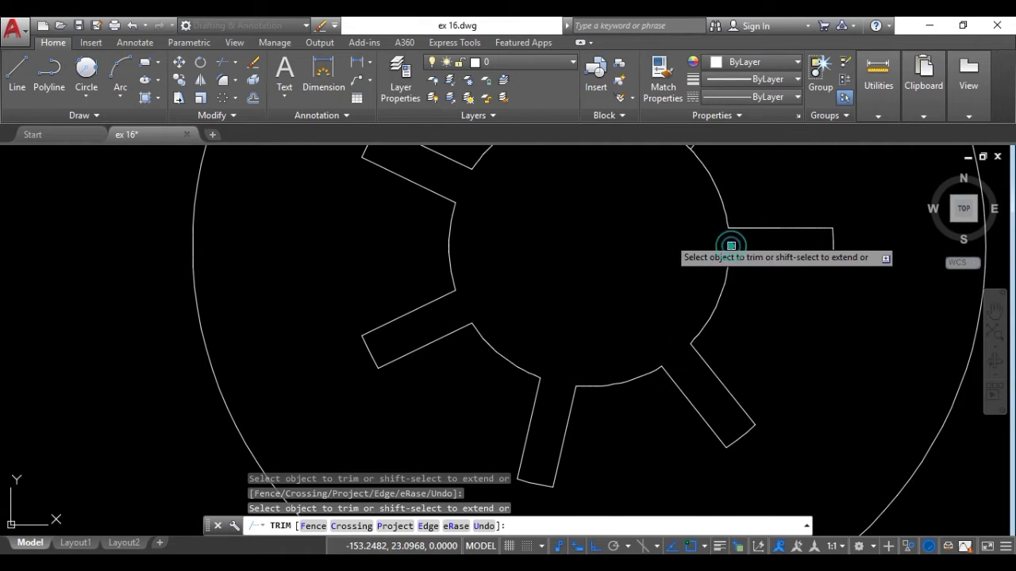
pyautogui.scroll(-2, 731, 245)
pyautogui.moveTo(690, 246); pyautogui.dragTo(648, 328, button='middle')
pyautogui.scroll(3, 661, 252)
pyautogui.click(662, 252)
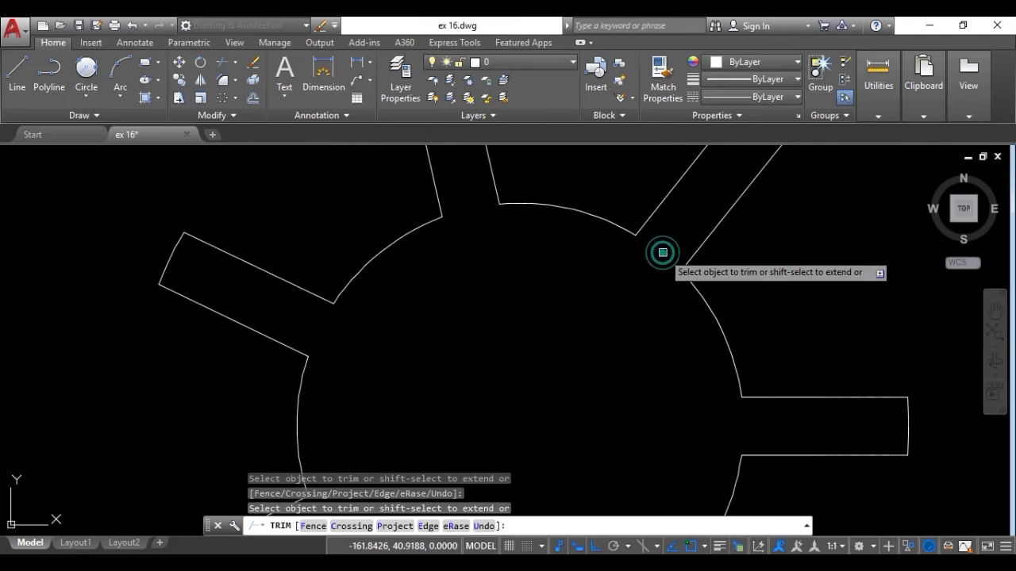
pyautogui.scroll(-8, 662, 252)
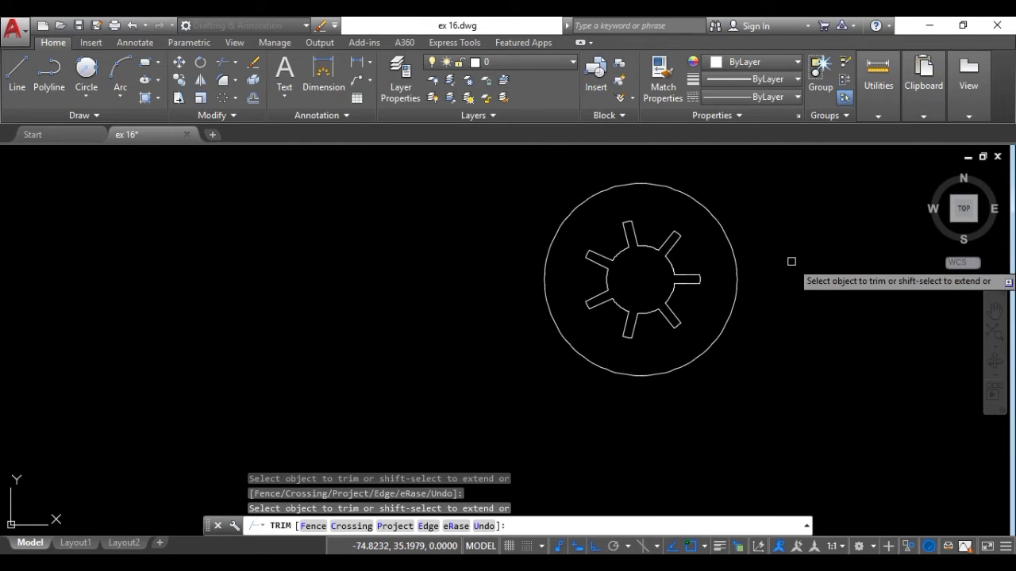
pyautogui.press('Escape')
# Step: Switch to the reference PDF and examine the horizontal distances and vertical offset between the large circle's centre and the small hub's centre
pyautogui.moveTo(917, 60)
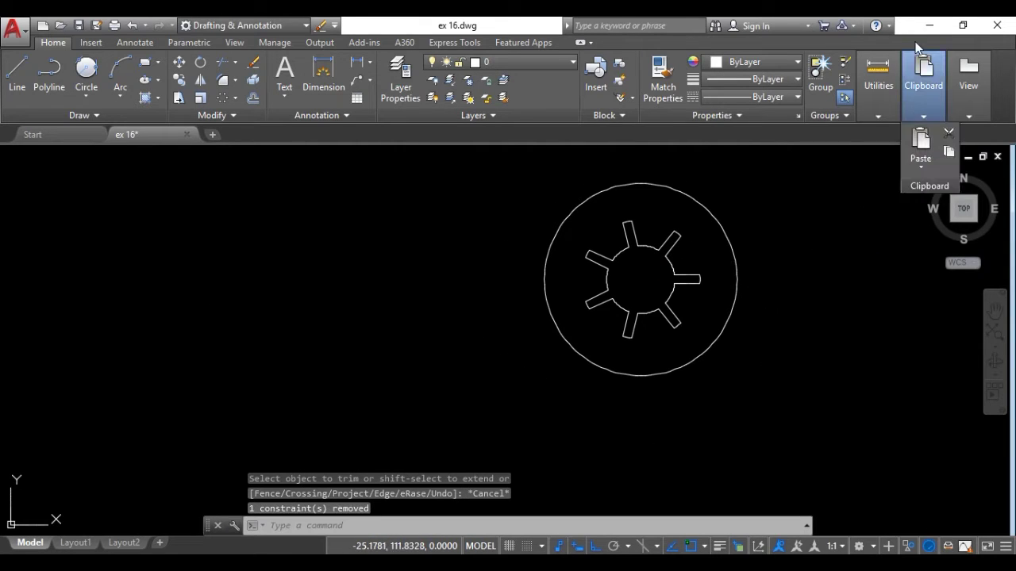
pyautogui.click(925, 26)
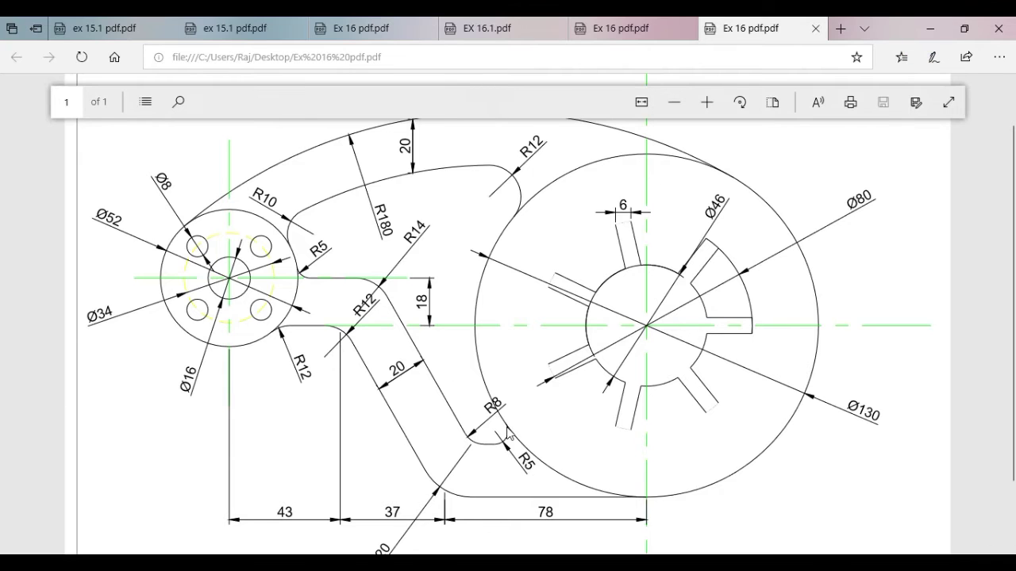
pyautogui.click(641, 102)
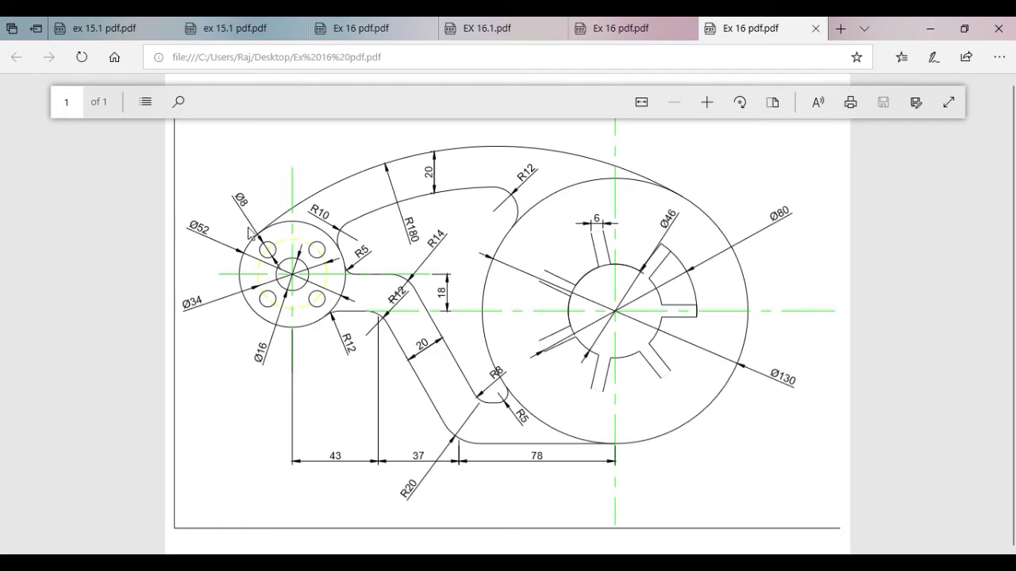
pyautogui.click(707, 102)
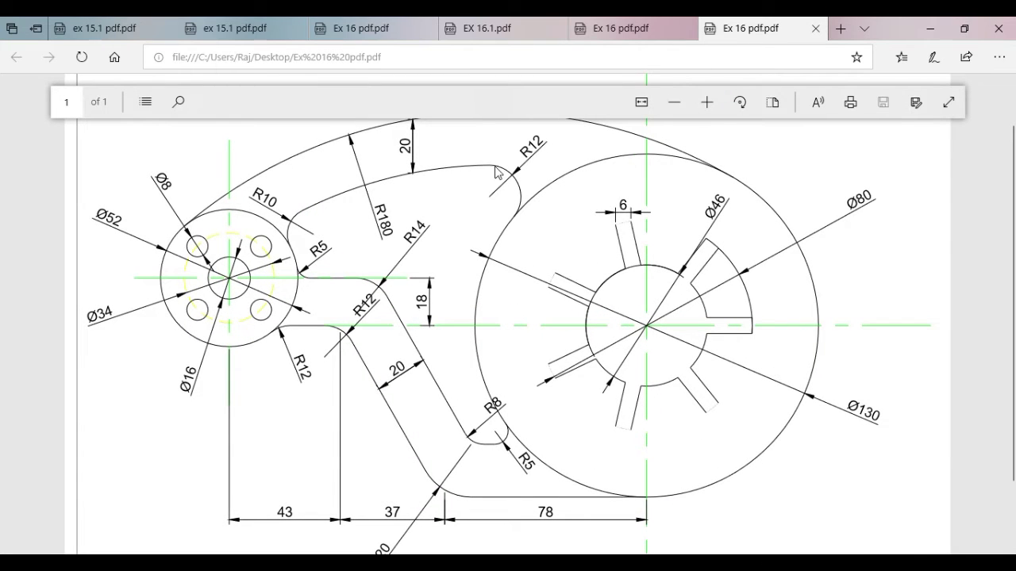
pyautogui.click(707, 103)
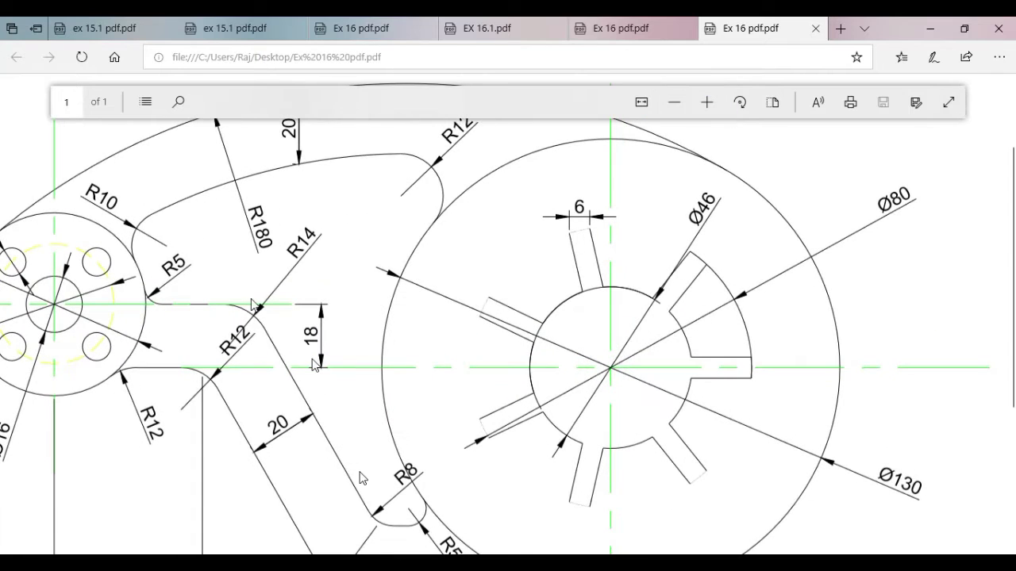
pyautogui.hscroll(-5, 277, 542)
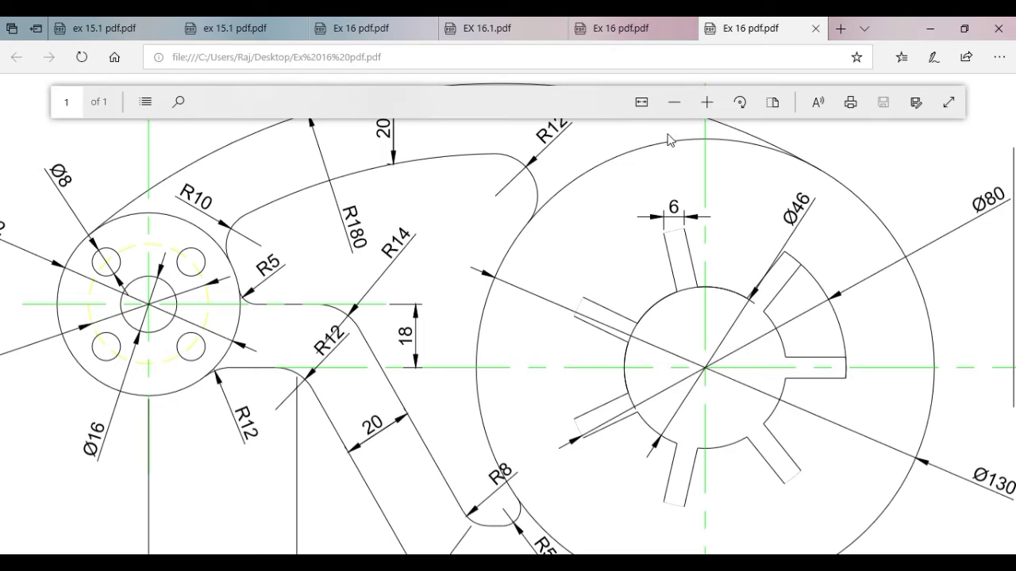
pyautogui.click(675, 110)
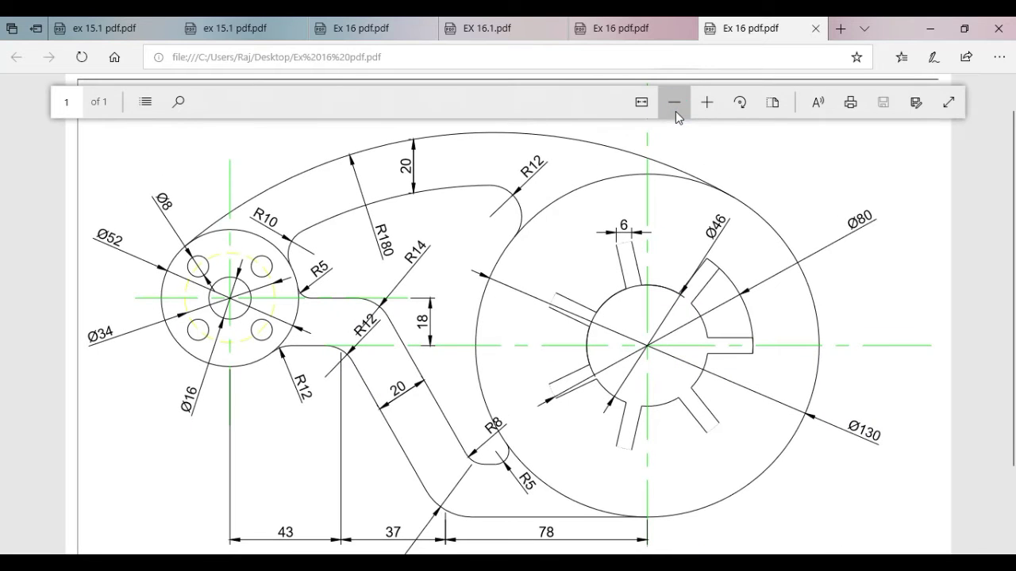
pyautogui.click(675, 102)
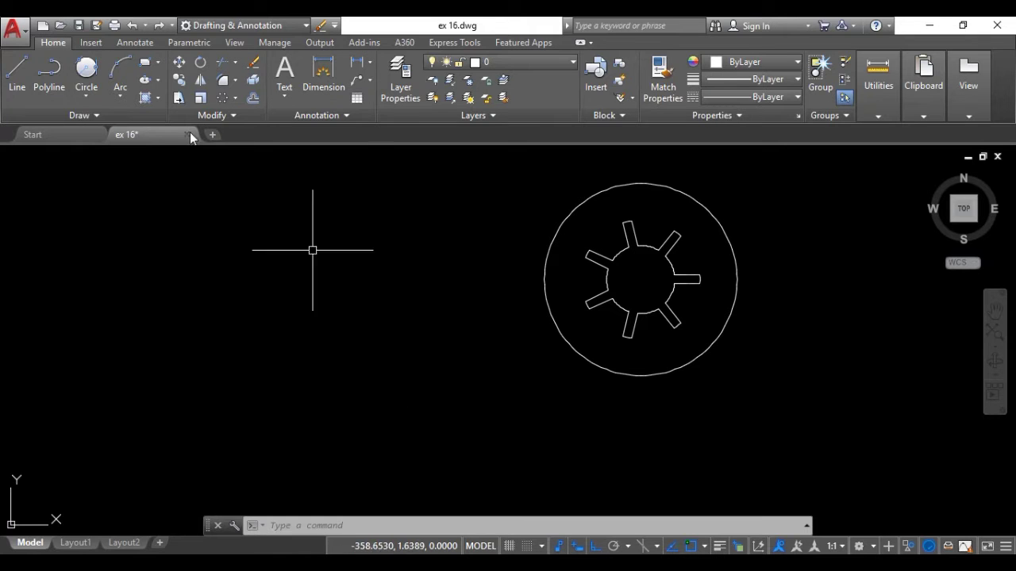
# Step: Draw an 18-unit vertical line upward from a point tracked 158 units left of the large circle's centre
pyautogui.click(24, 78)
pyautogui.moveTo(640, 233); pyautogui.dragTo(524, 250, button='middle')
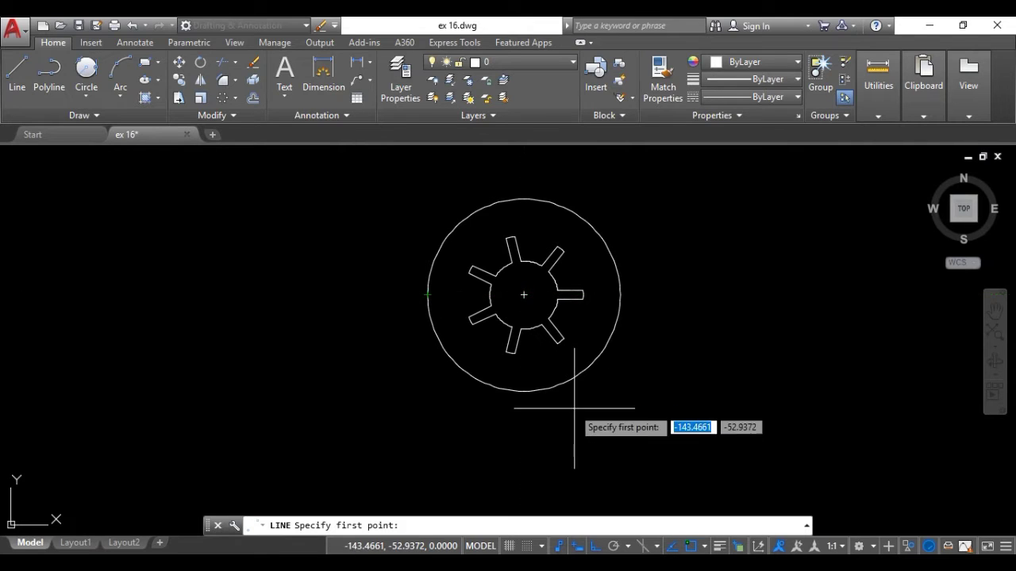
pyautogui.click(673, 547)
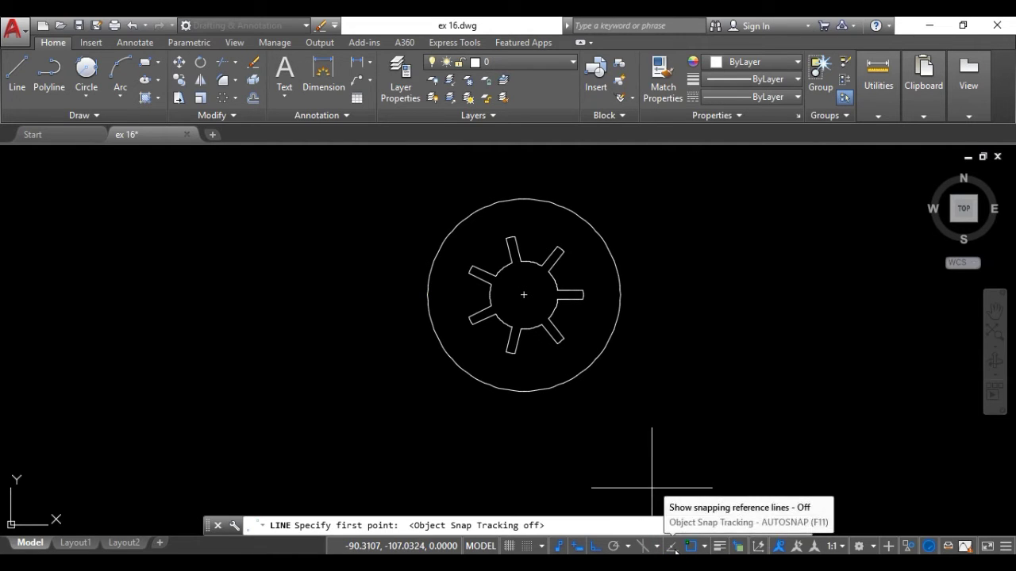
pyautogui.click(673, 547)
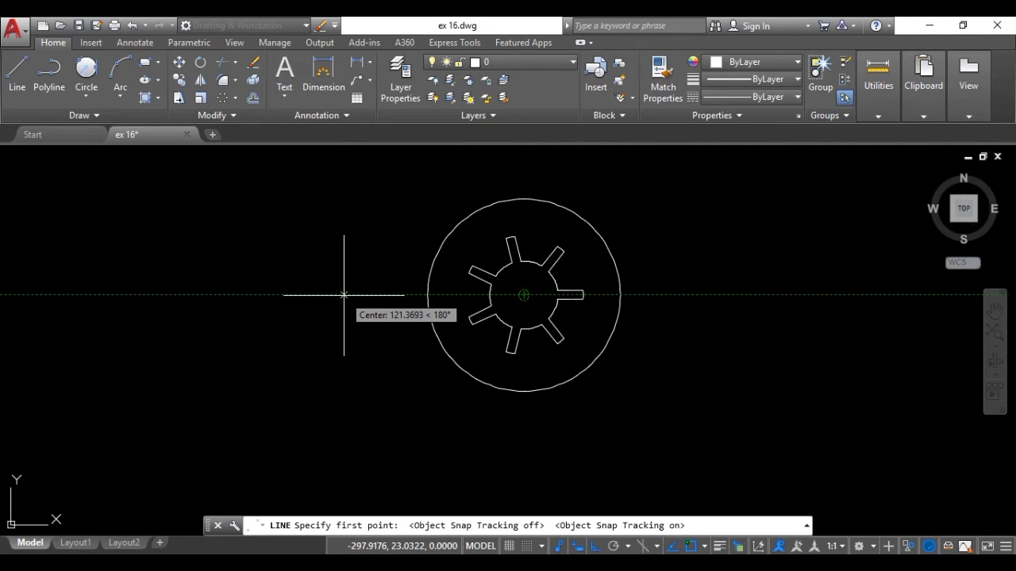
pyautogui.write('15')
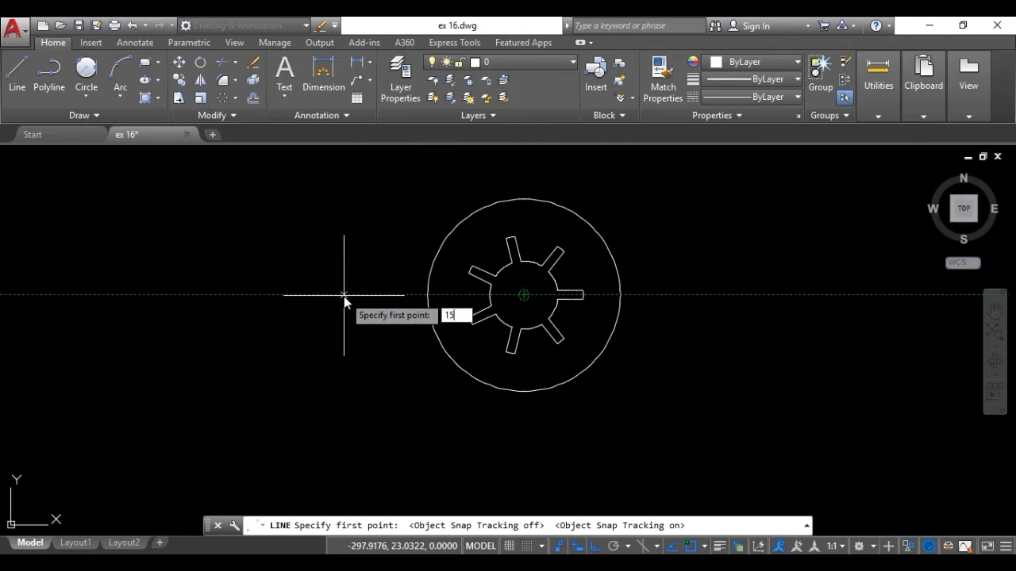
pyautogui.write('8')
pyautogui.press('Return')
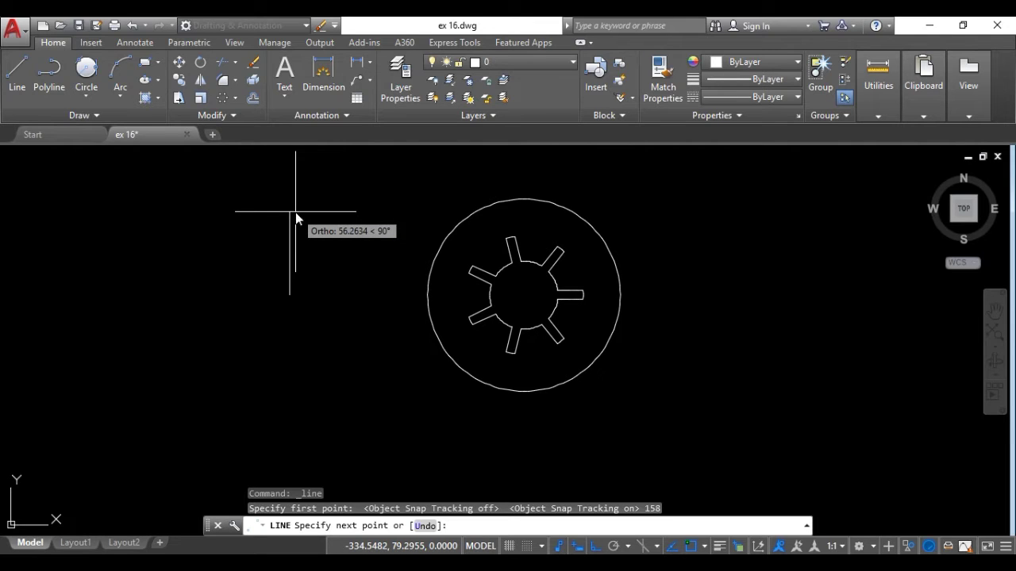
pyautogui.write('18')
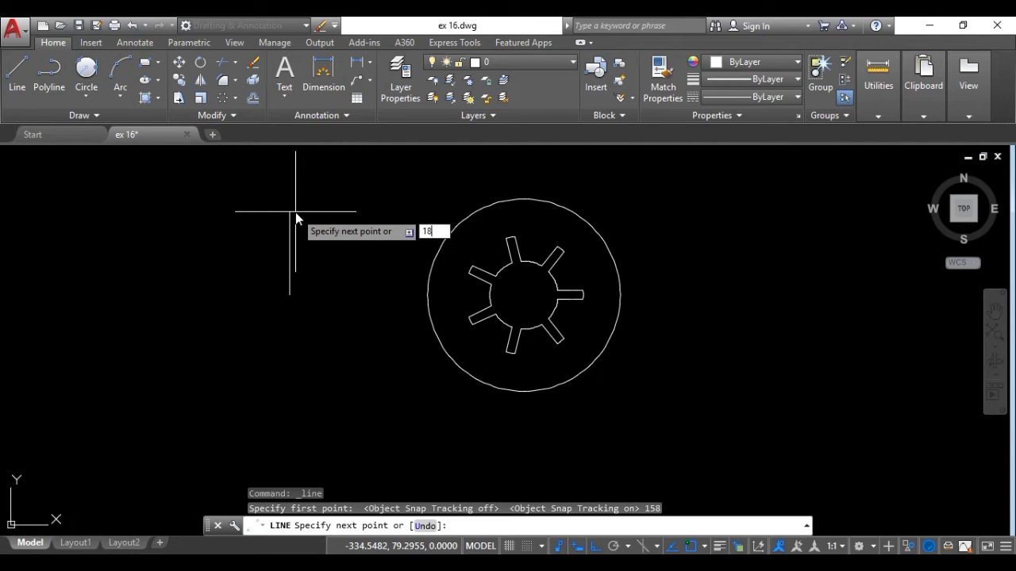
pyautogui.press('Return')
pyautogui.press('Escape')
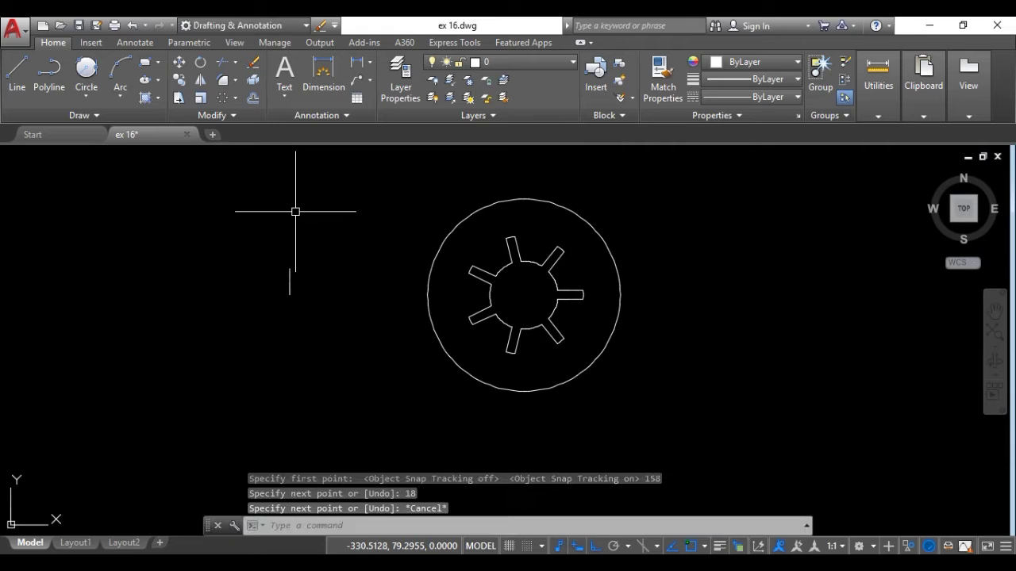
# Step: Check the hub's dimensions in the reference PDF and draw a 52-diameter circle centred on the short vertical line's upper end
pyautogui.scroll(2, 277, 265)
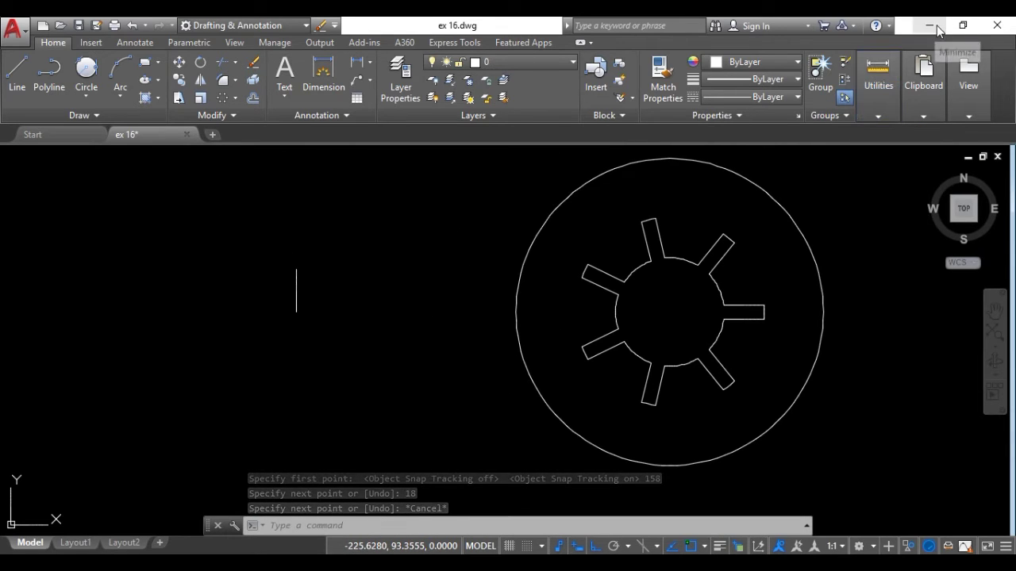
pyautogui.click(935, 27)
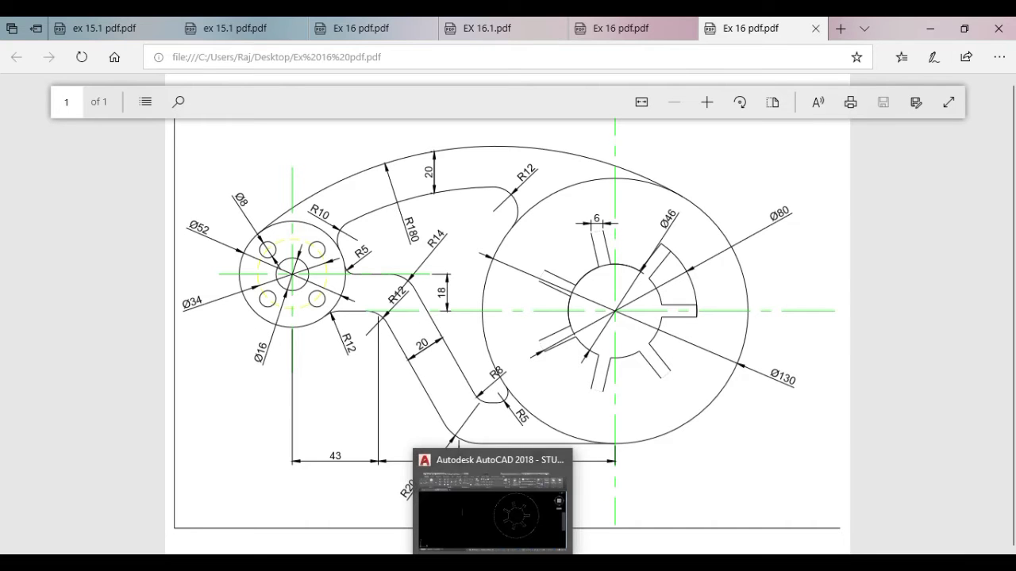
pyautogui.click(492, 564)
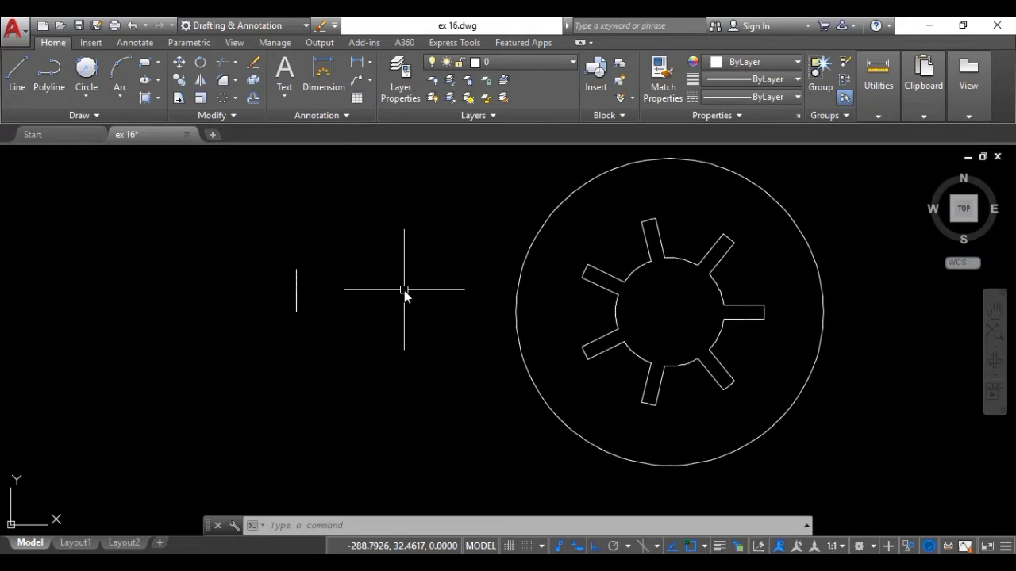
pyautogui.write('c')
pyautogui.press('Return')
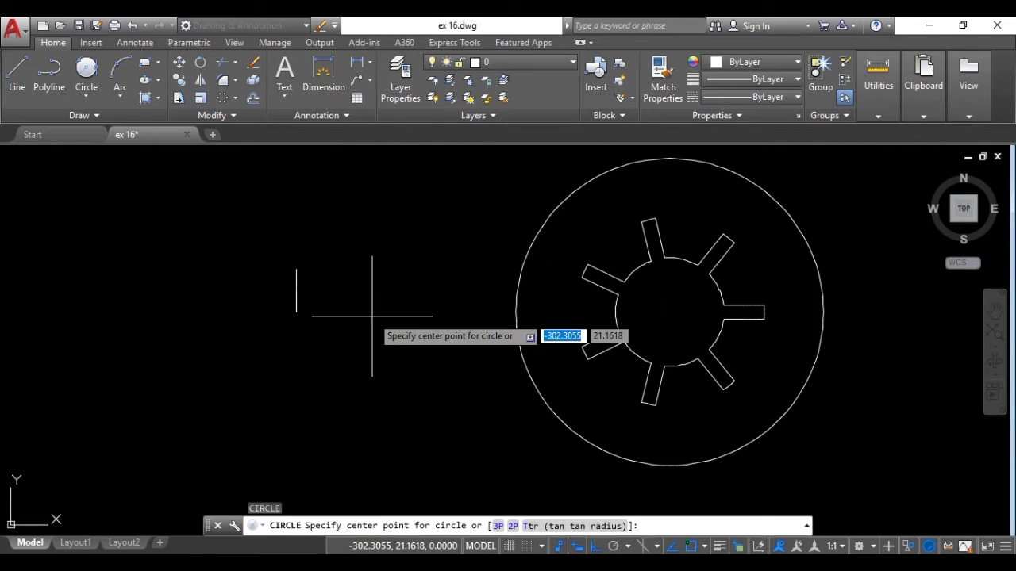
pyautogui.click(296, 269)
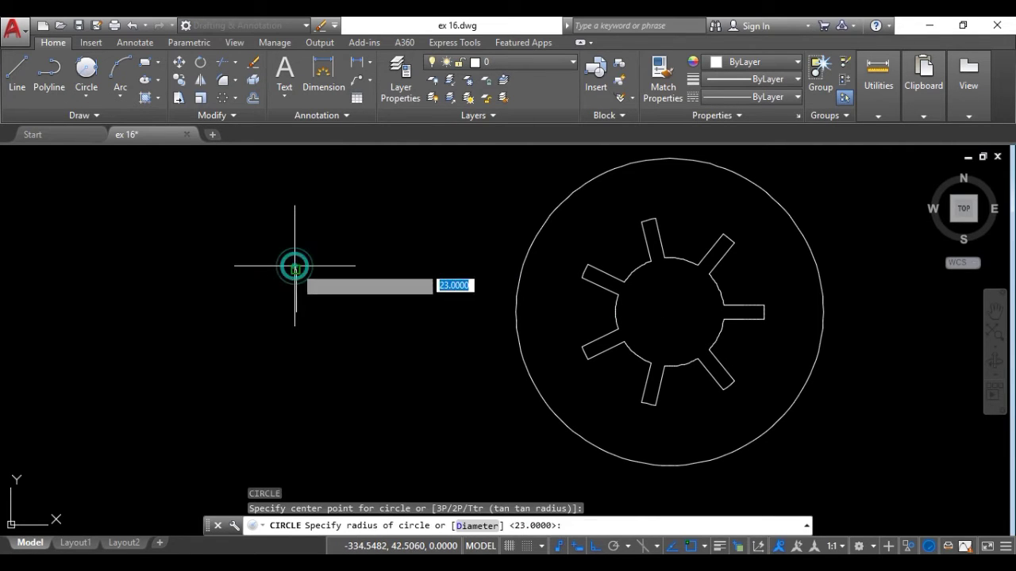
pyautogui.click(476, 527)
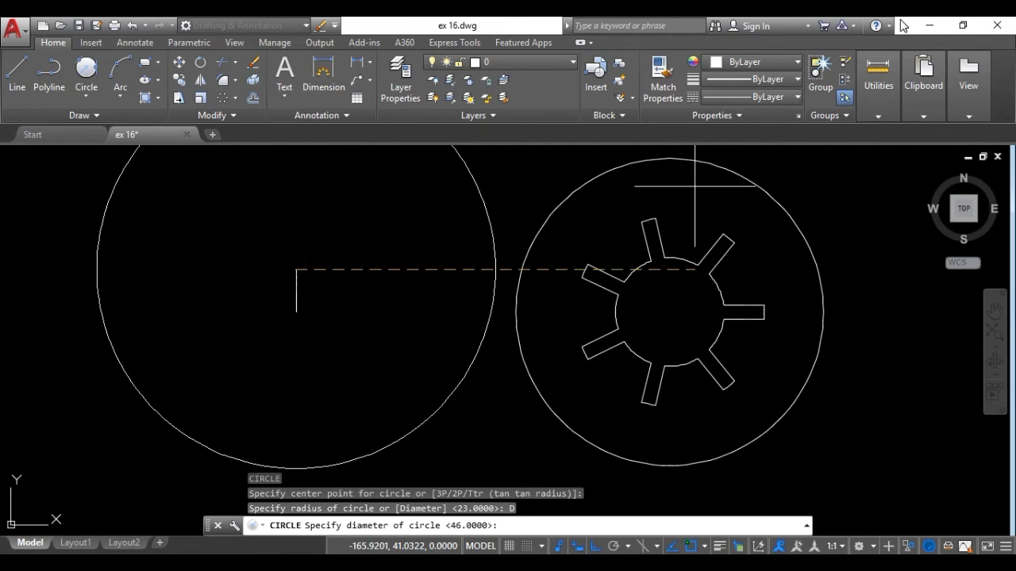
pyautogui.click(927, 25)
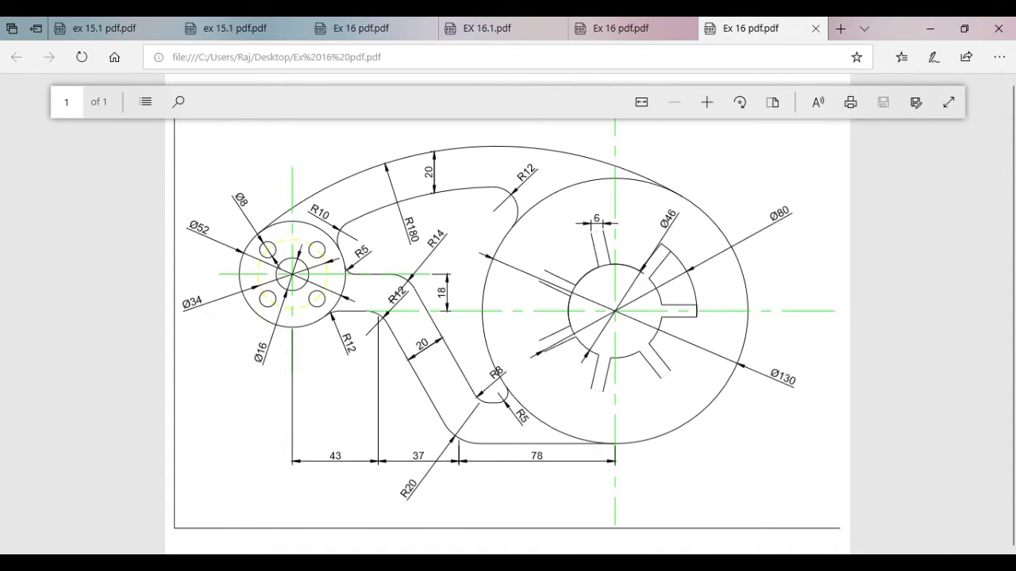
pyautogui.hotkey('alt', 'Tab')
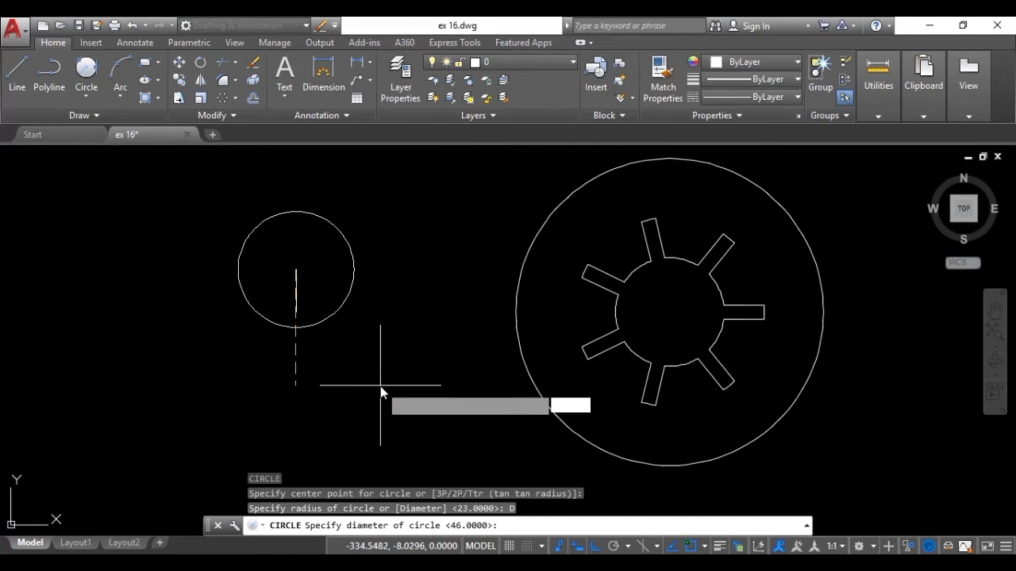
pyautogui.write('52')
pyautogui.press('Return')
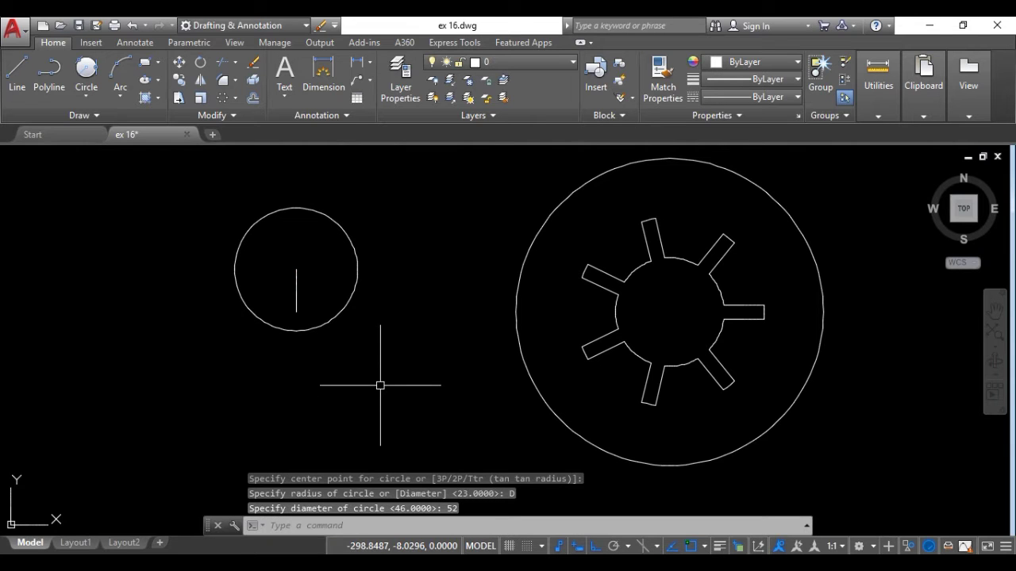
# Step: Draw a concentric circle of diameter 34 inside the left hub's outer circle
pyautogui.rightClick(380, 385)
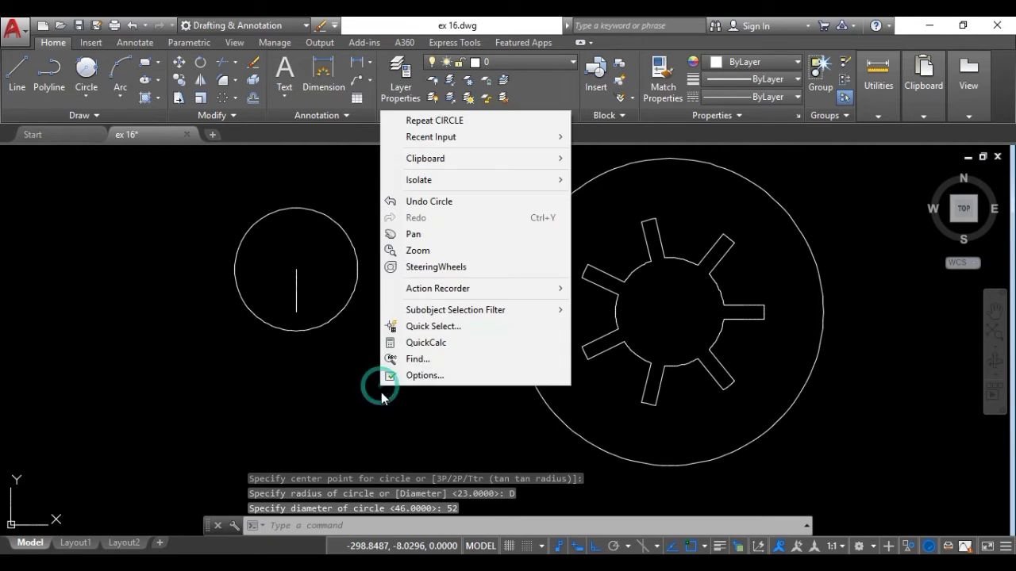
pyautogui.click(468, 120)
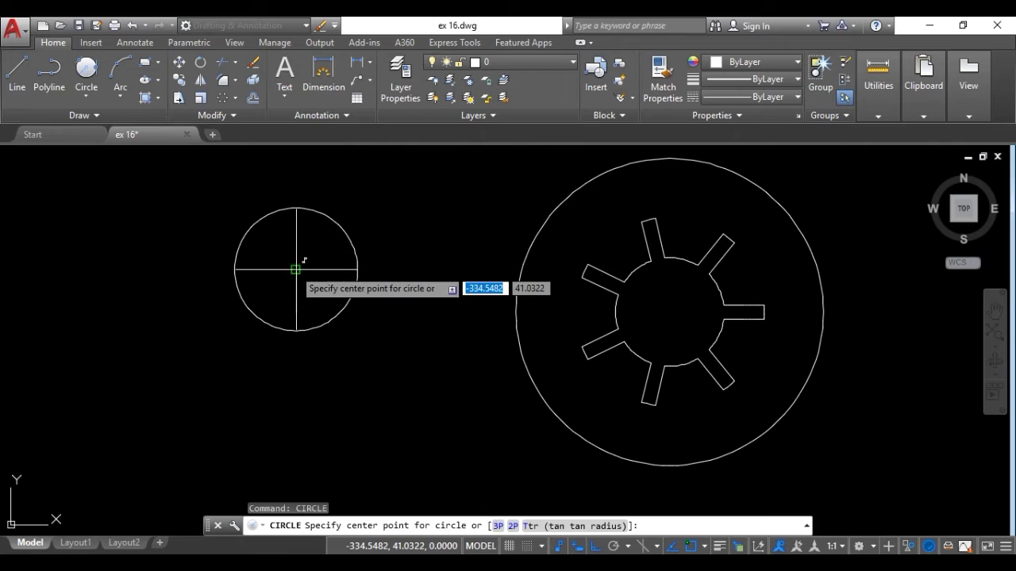
pyautogui.click(296, 269)
pyautogui.scroll(2, 335, 268)
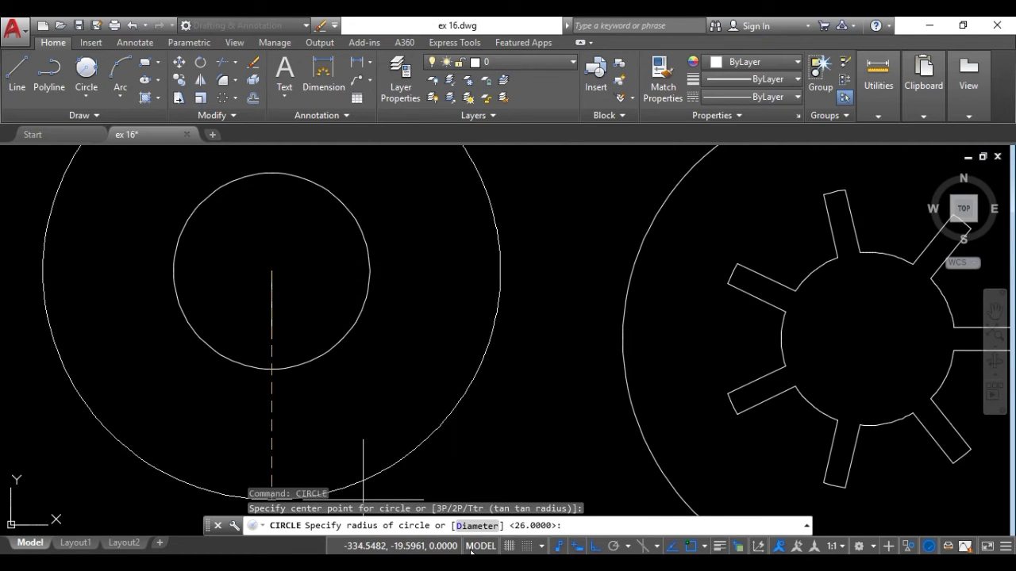
pyautogui.click(477, 526)
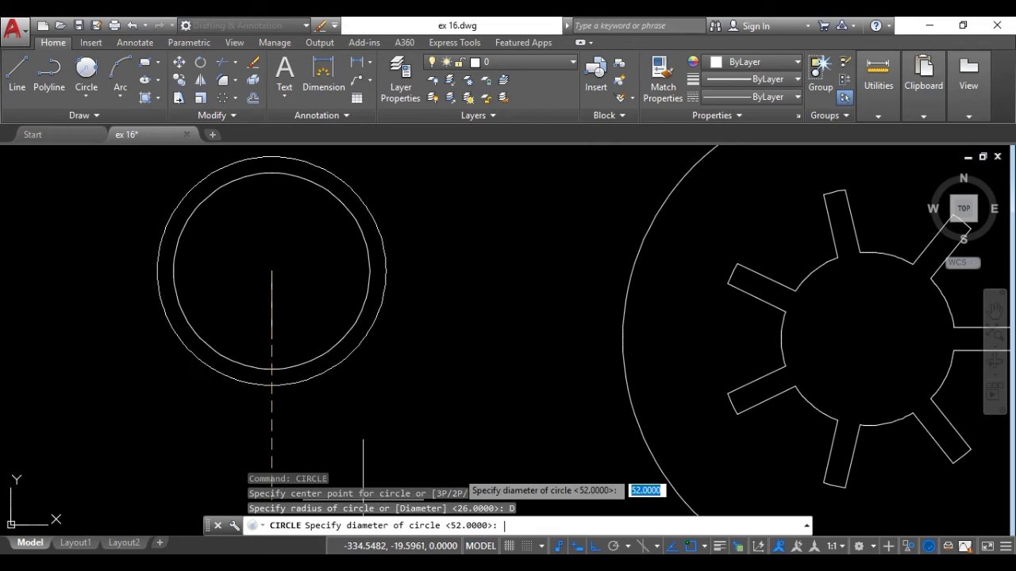
pyautogui.write('3')
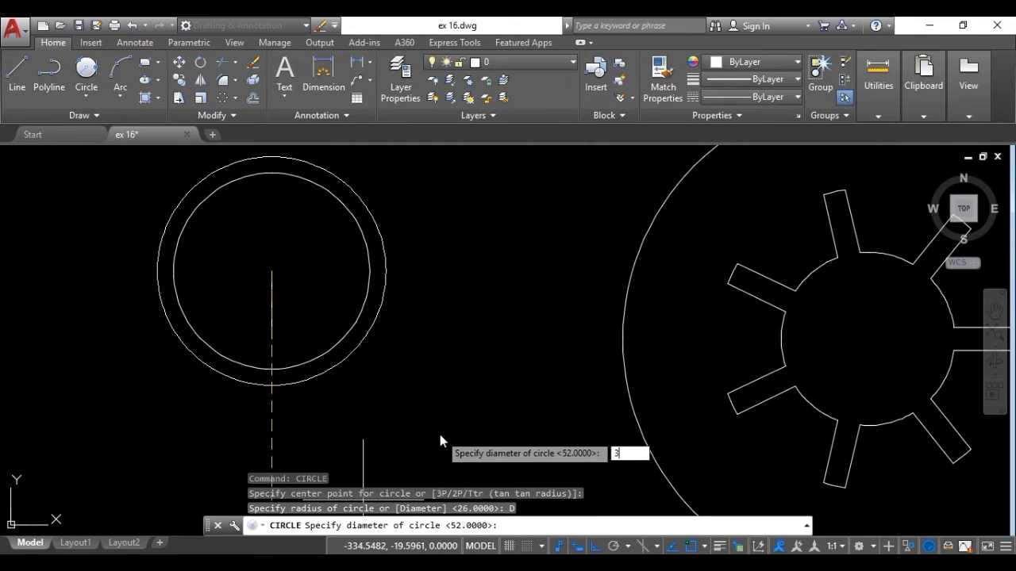
pyautogui.write('4')
pyautogui.press('Return')
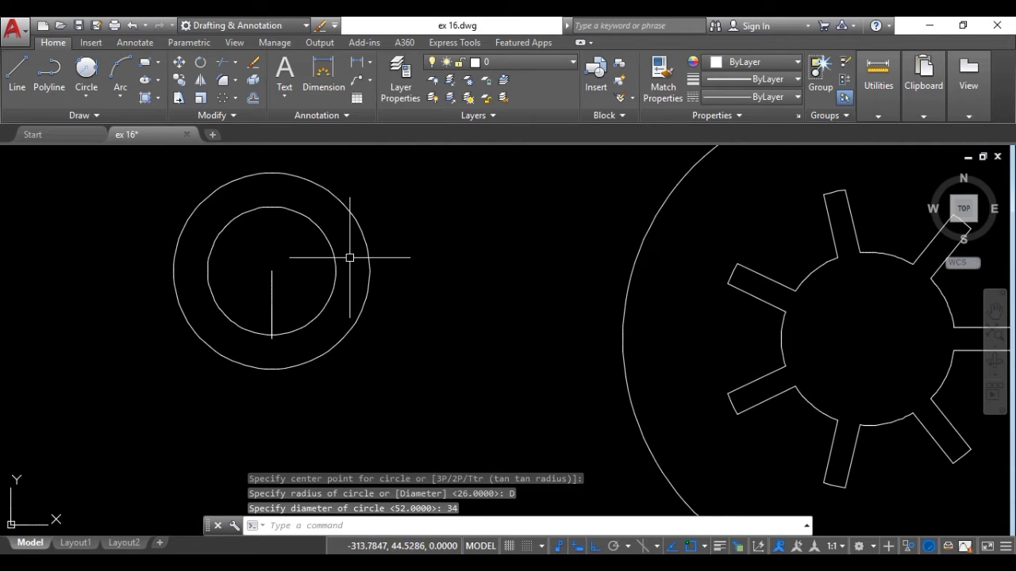
# Step: Draw a concentric circle of diameter 16 at the left hub's centre and erase the short vertical locating line
pyautogui.rightClick(431, 254)
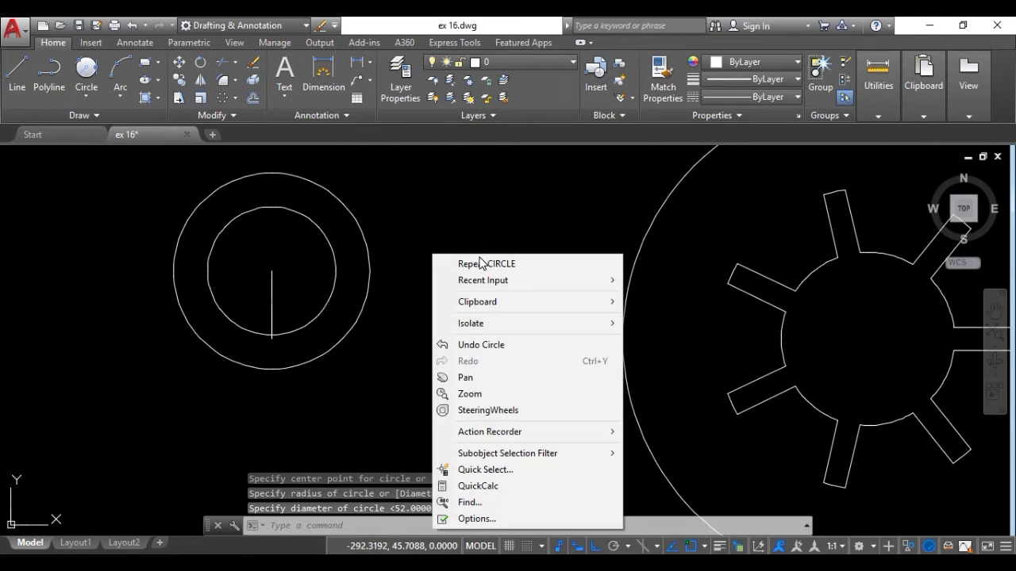
pyautogui.click(483, 264)
pyautogui.click(271, 271)
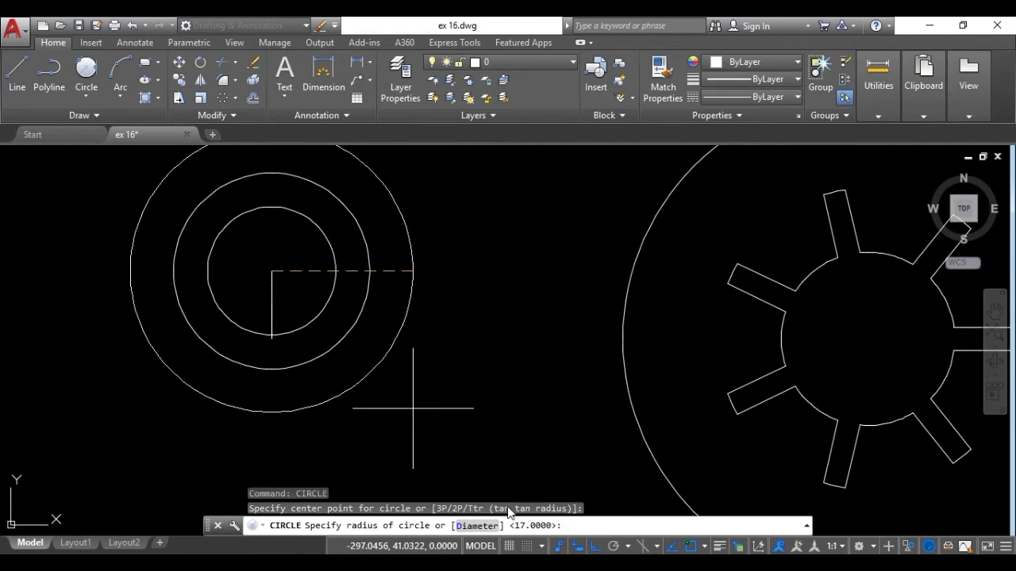
pyautogui.write('D')
pyautogui.press('Return')
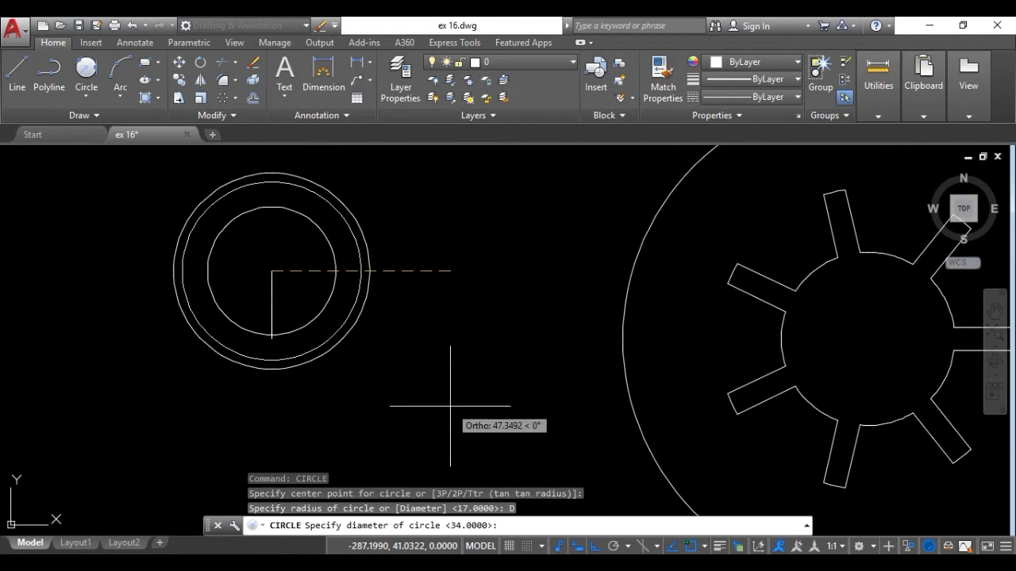
pyautogui.write('16')
pyautogui.press('Return')
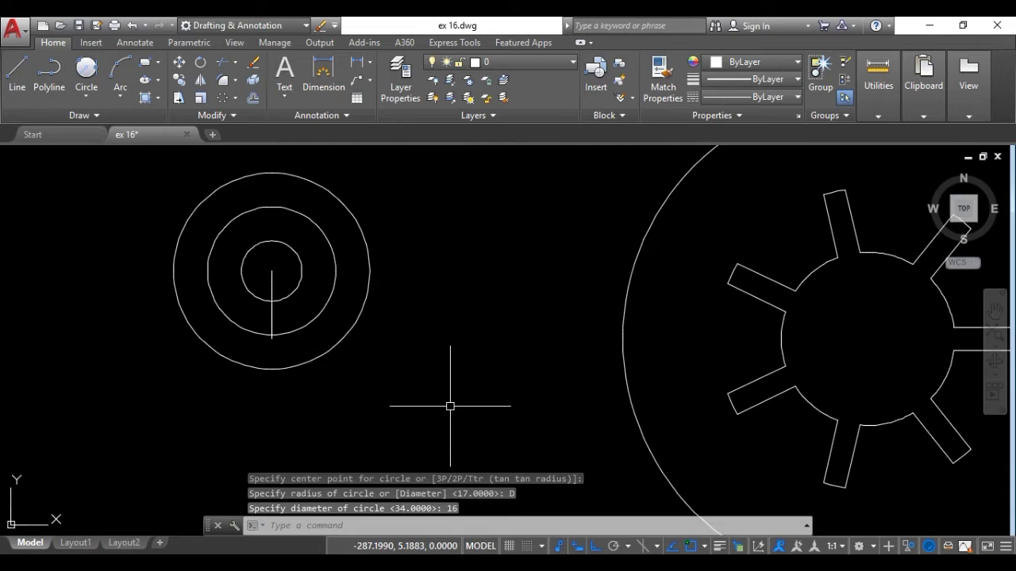
pyautogui.click(273, 316)
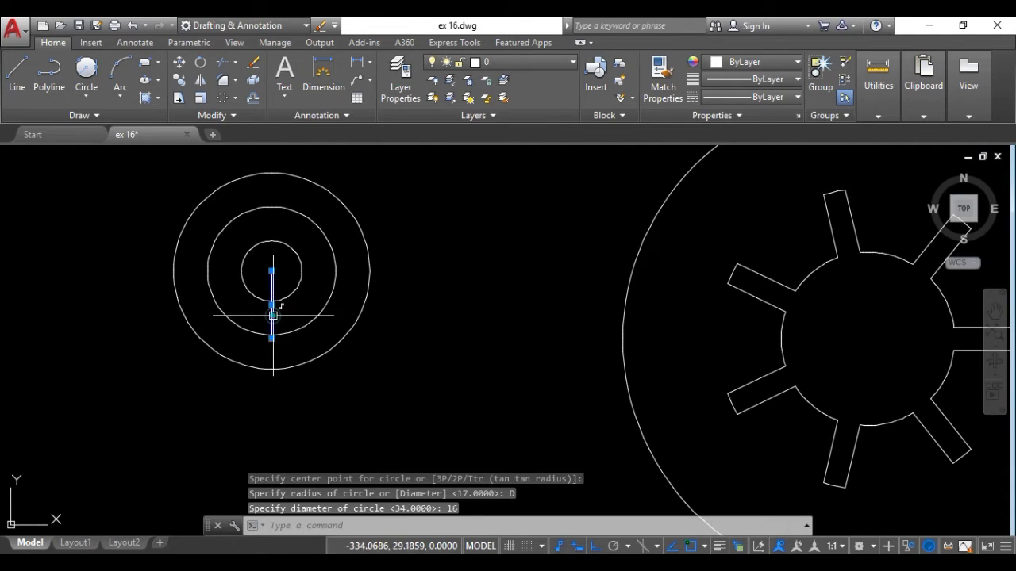
pyautogui.press('Delete')
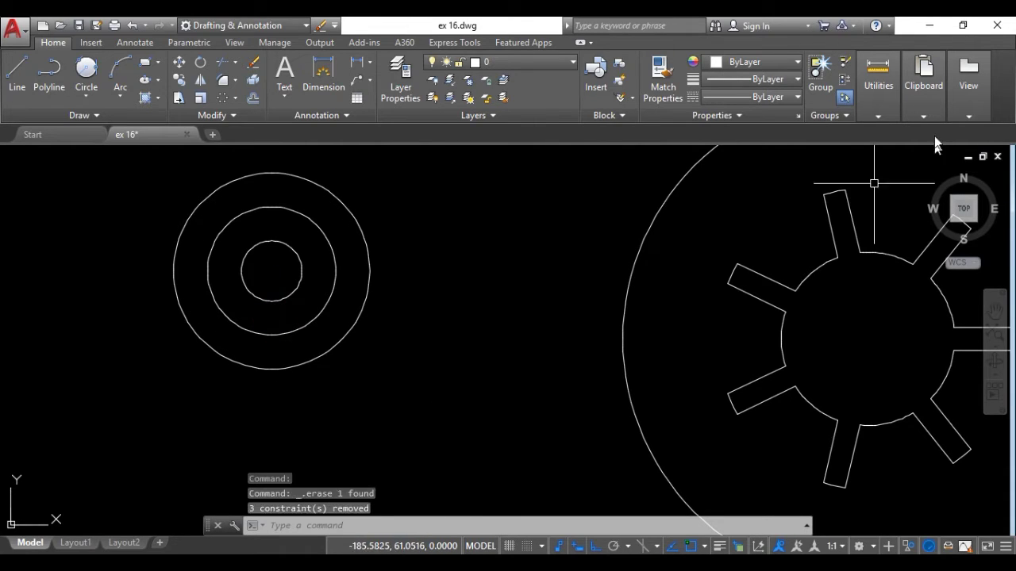
# Step: Examine the left hub's four small holes and their pitch circle in the reference PDF and return to the AutoCAD drawing
pyautogui.click(931, 24)
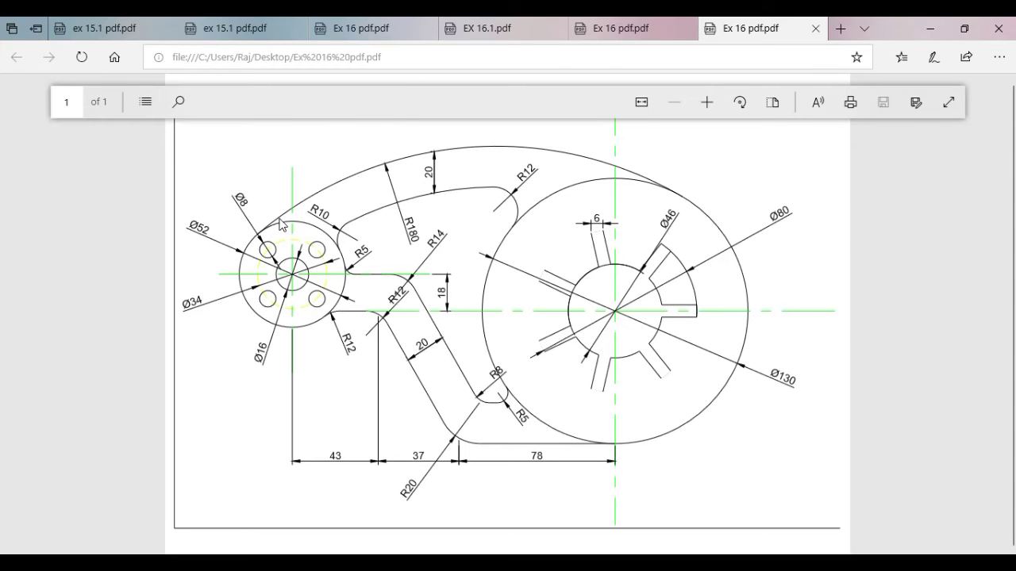
pyautogui.click(707, 102)
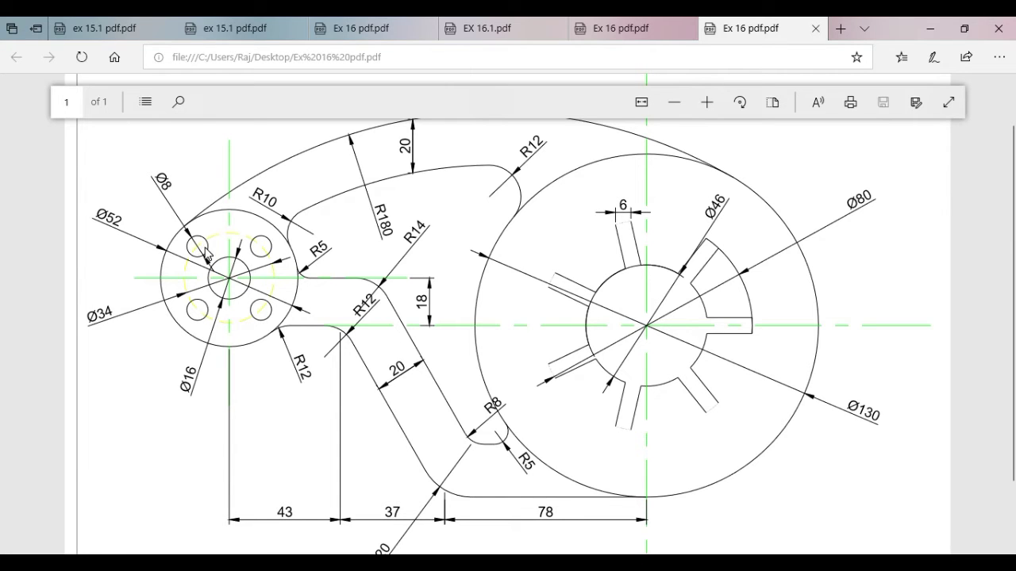
pyautogui.click(694, 116)
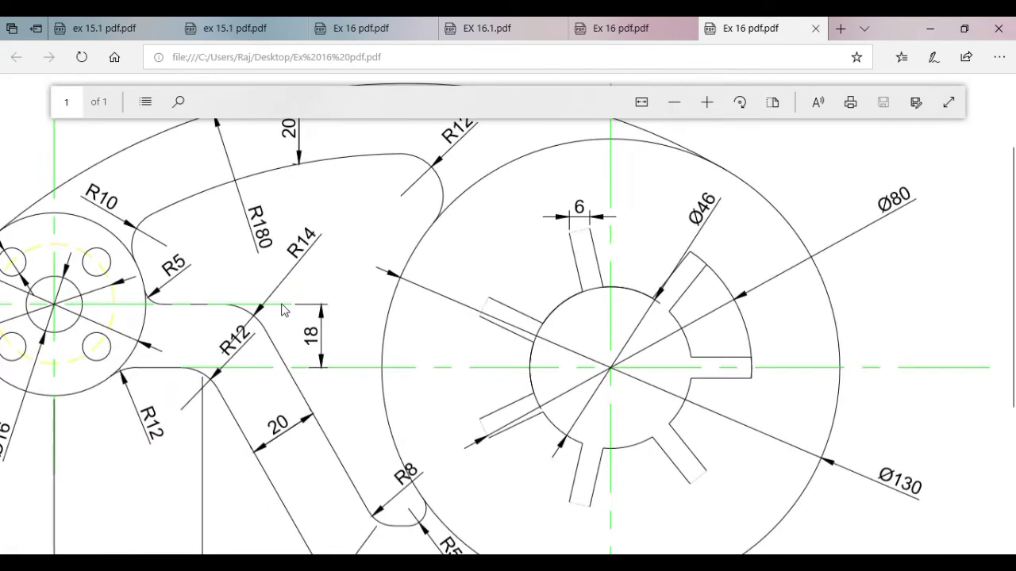
pyautogui.hscroll(-3, 156, 238)
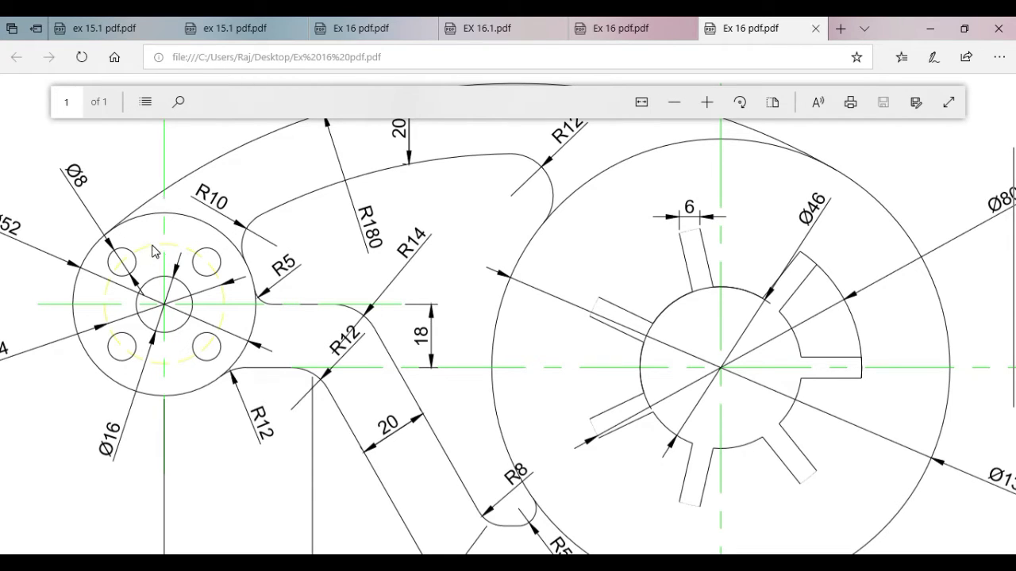
pyautogui.click(676, 108)
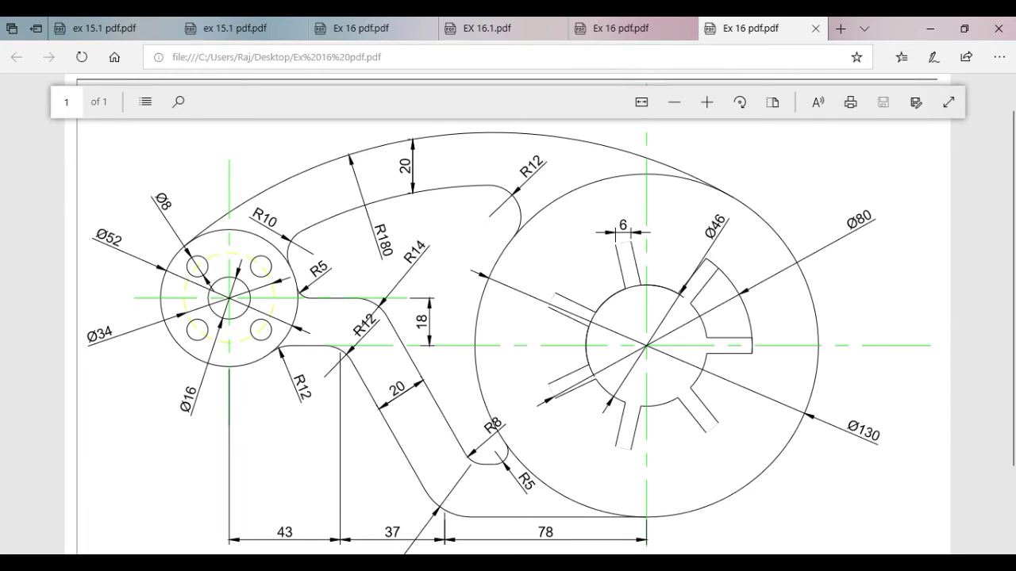
pyautogui.hotkey('alt', 'Tab')
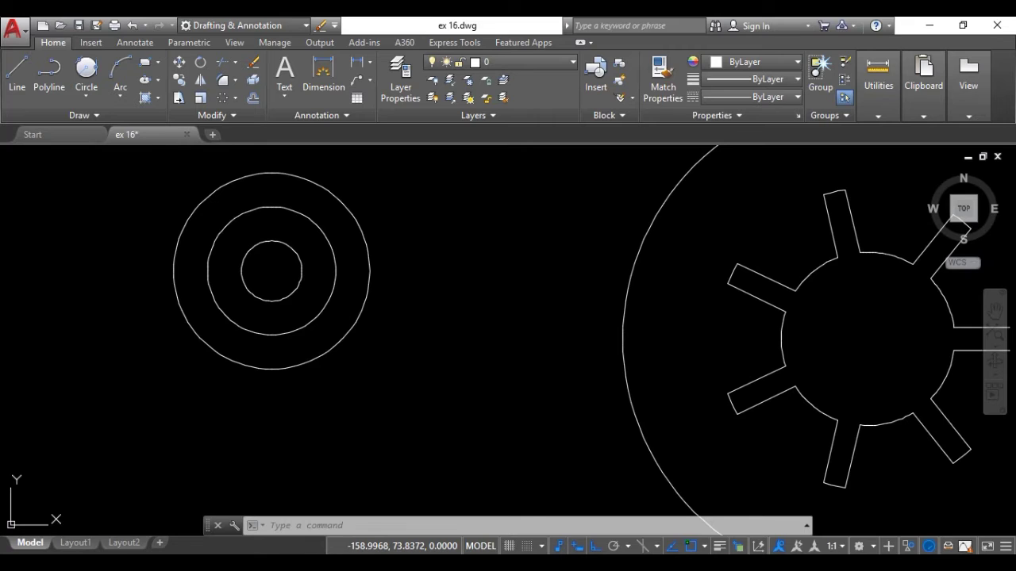
pyautogui.scroll(-3, 527, 442)
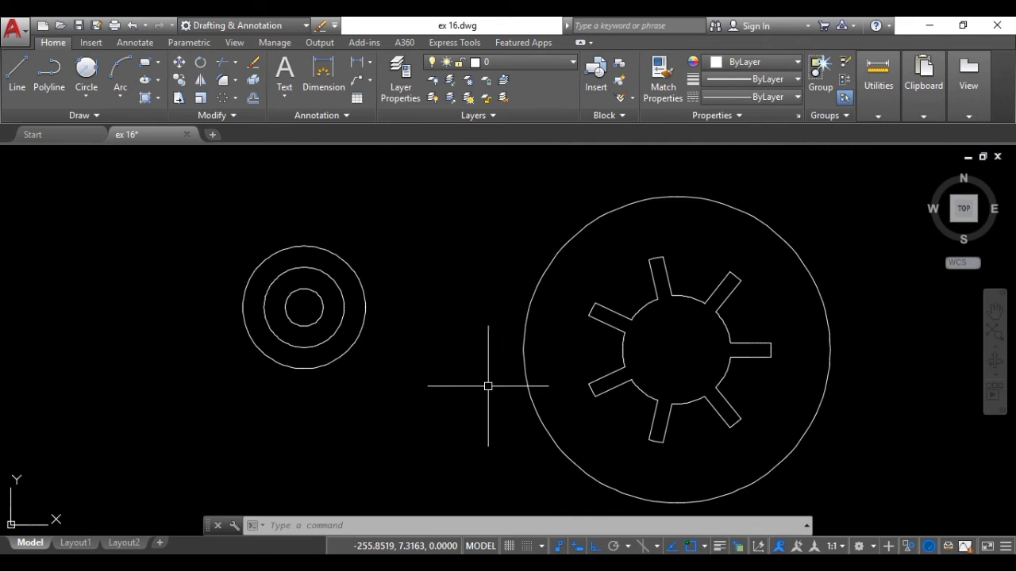
# Step: Turn on polar tracking at 45-degree increments and draw a line about 56 long at 135° from the left hub's centre
pyautogui.click(16, 80)
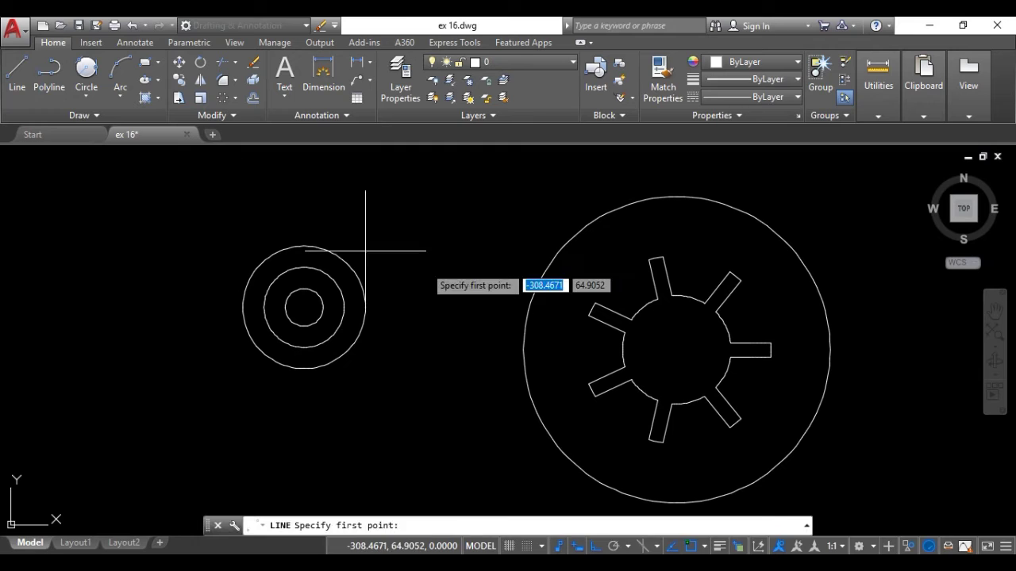
pyautogui.click(628, 546)
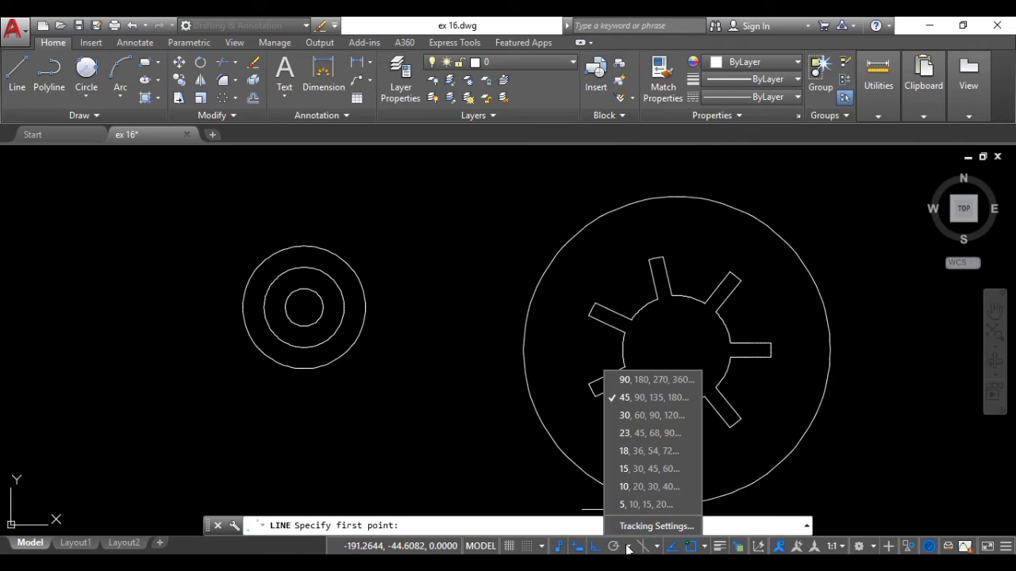
pyautogui.click(627, 398)
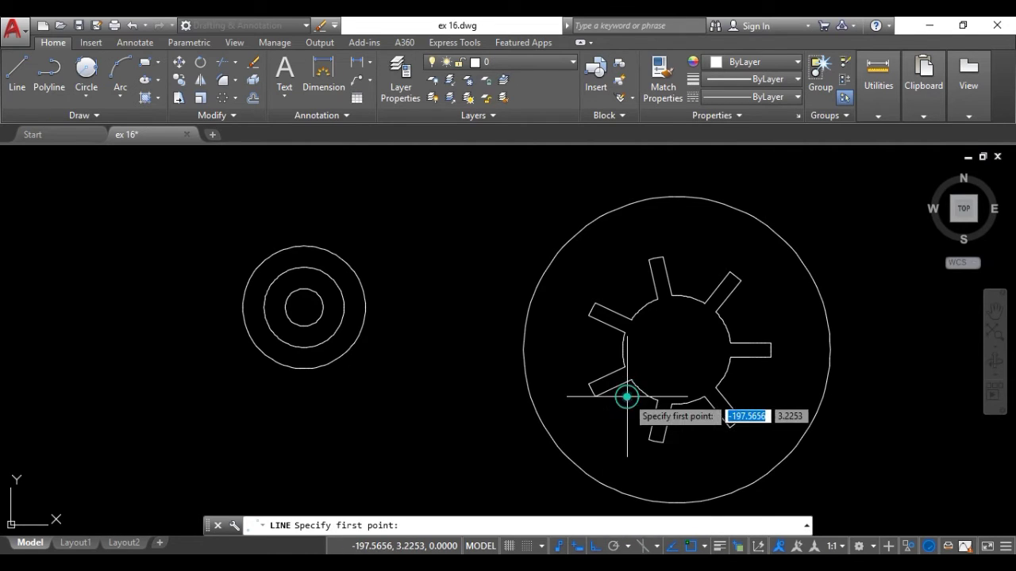
pyautogui.click(614, 546)
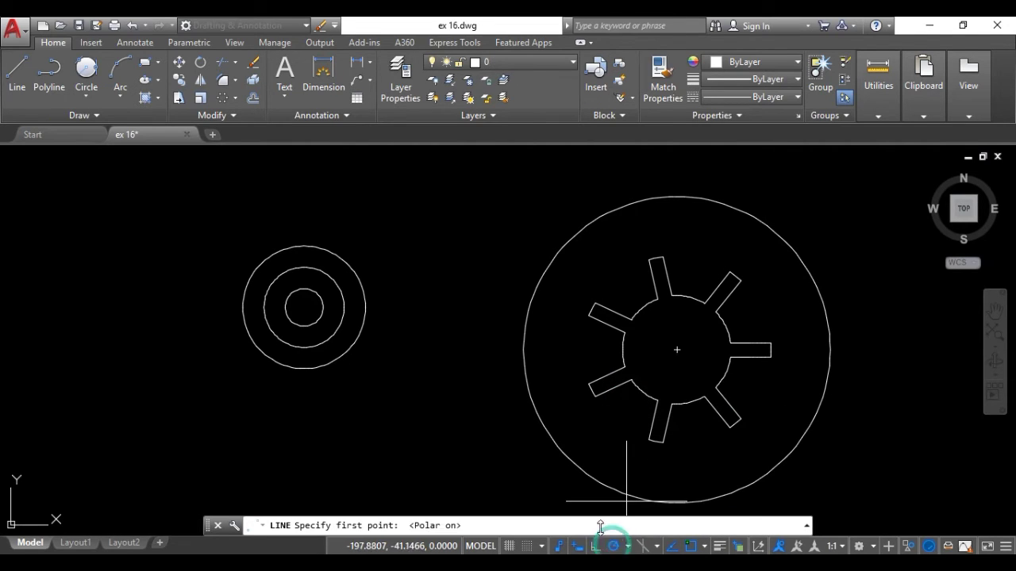
pyautogui.click(303, 307)
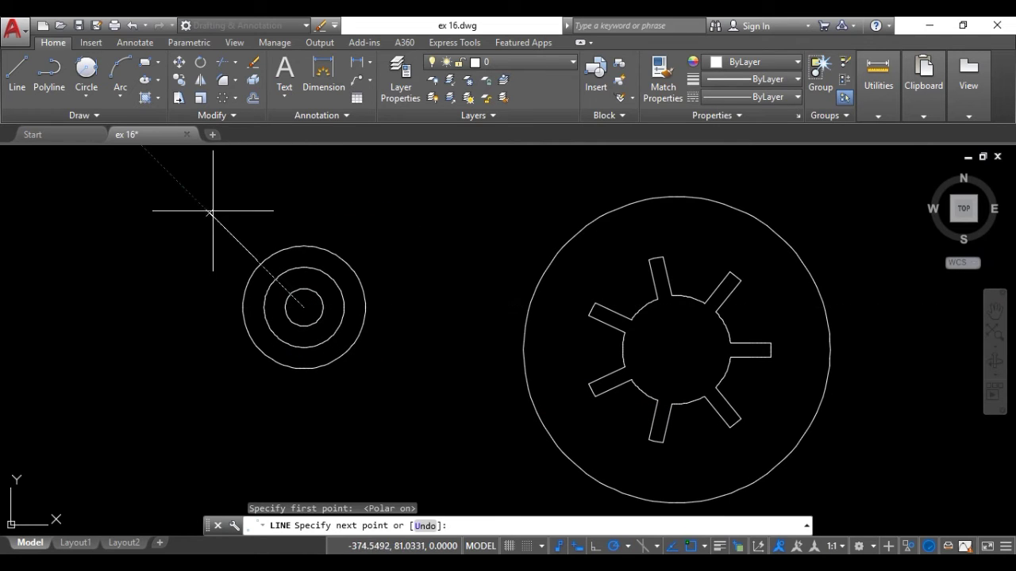
pyautogui.scroll(2, 210, 214)
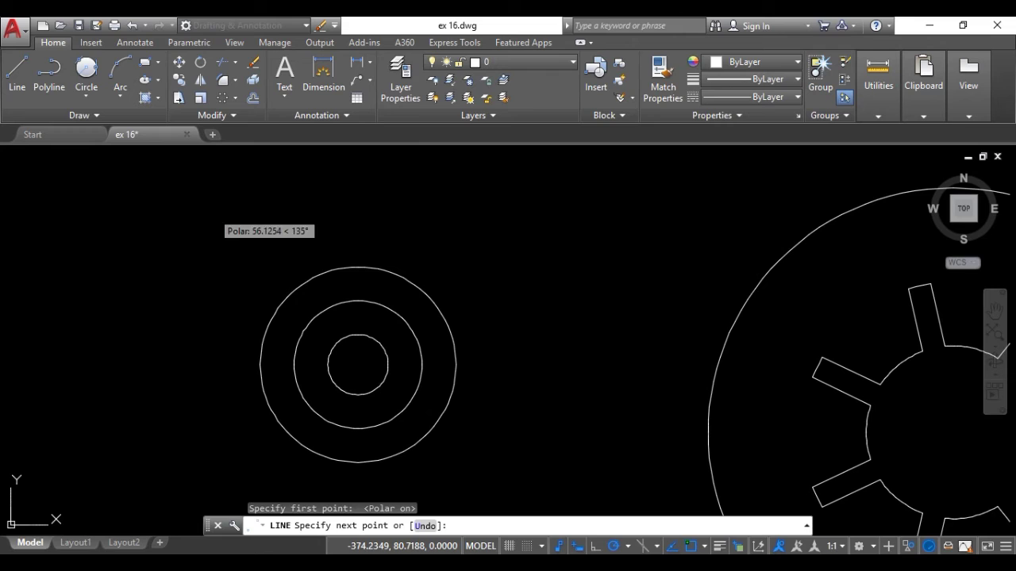
pyautogui.click(213, 211)
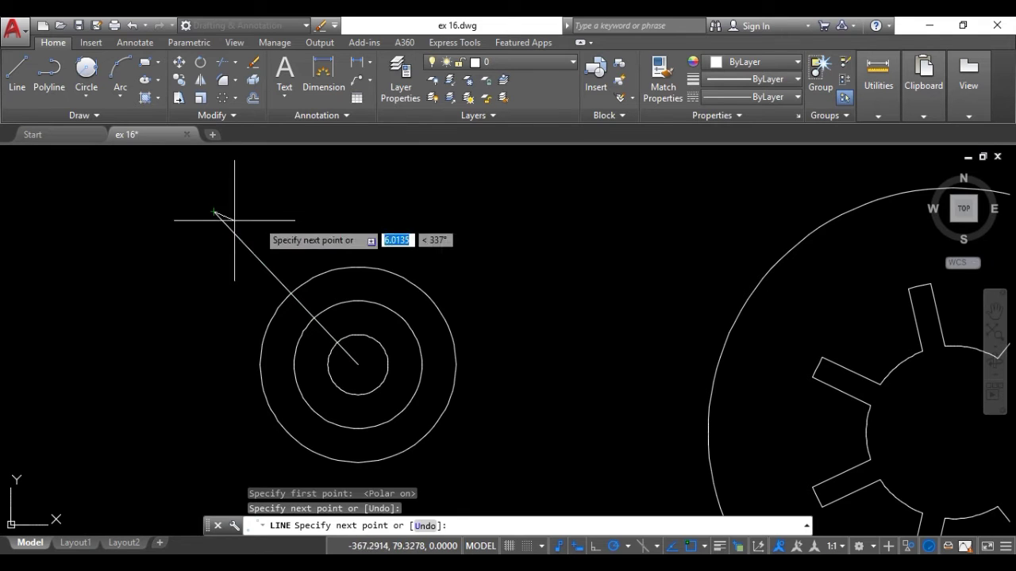
pyautogui.press('Escape')
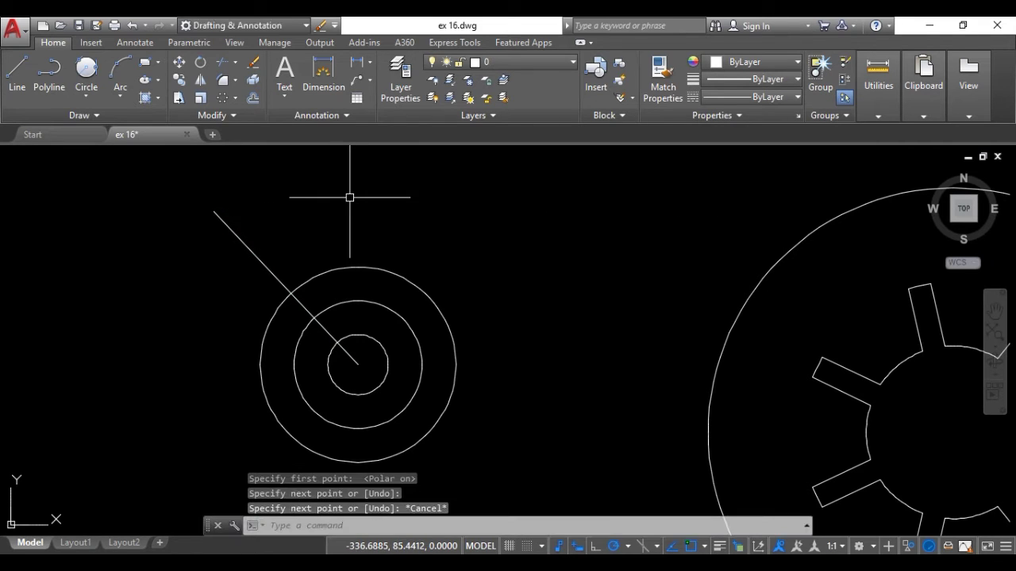
# Step: Check the small holes in the reference PDF and draw an 8-diameter circle where the diagonal line crosses the 34-diameter circle
pyautogui.click(929, 25)
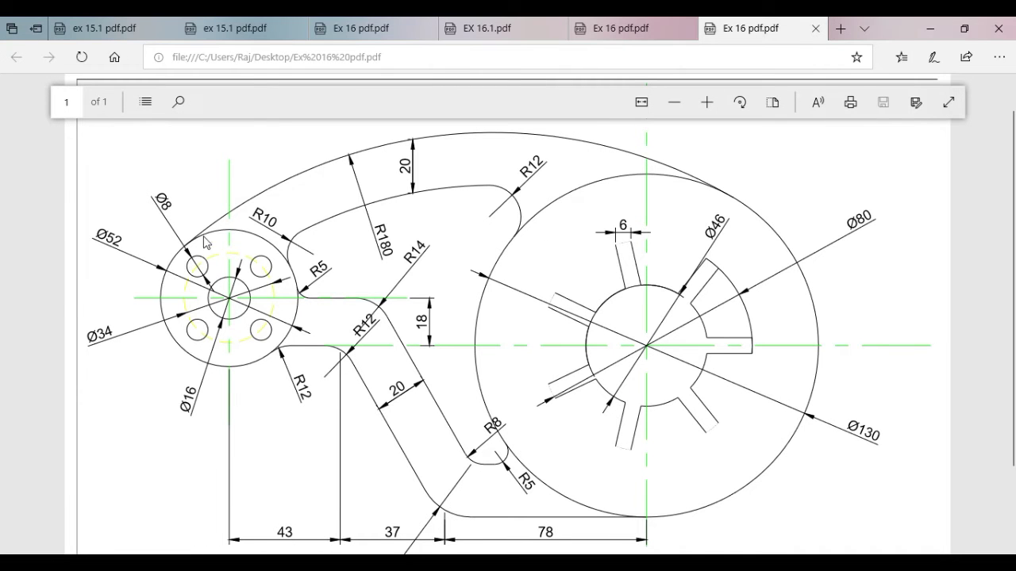
pyautogui.hotkey('alt', 'Tab')
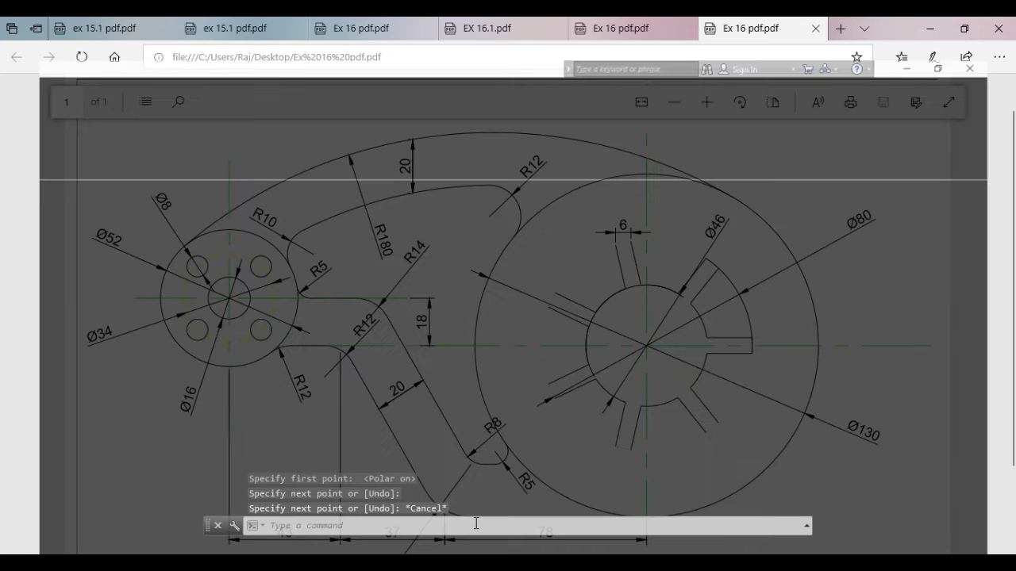
pyautogui.scroll(3, 301, 339)
pyautogui.moveTo(308, 278); pyautogui.dragTo(309, 329, button='middle')
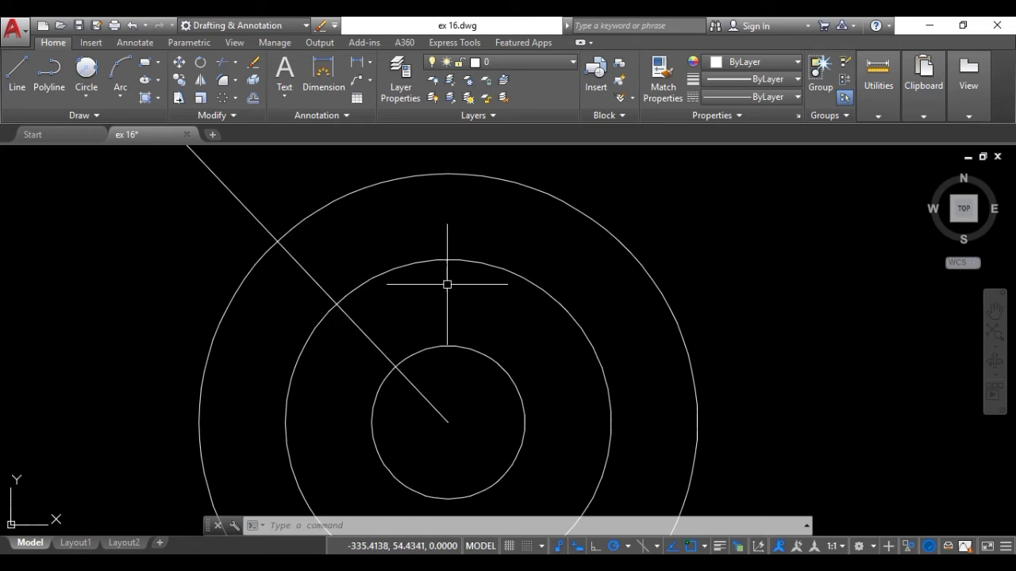
pyautogui.write('c')
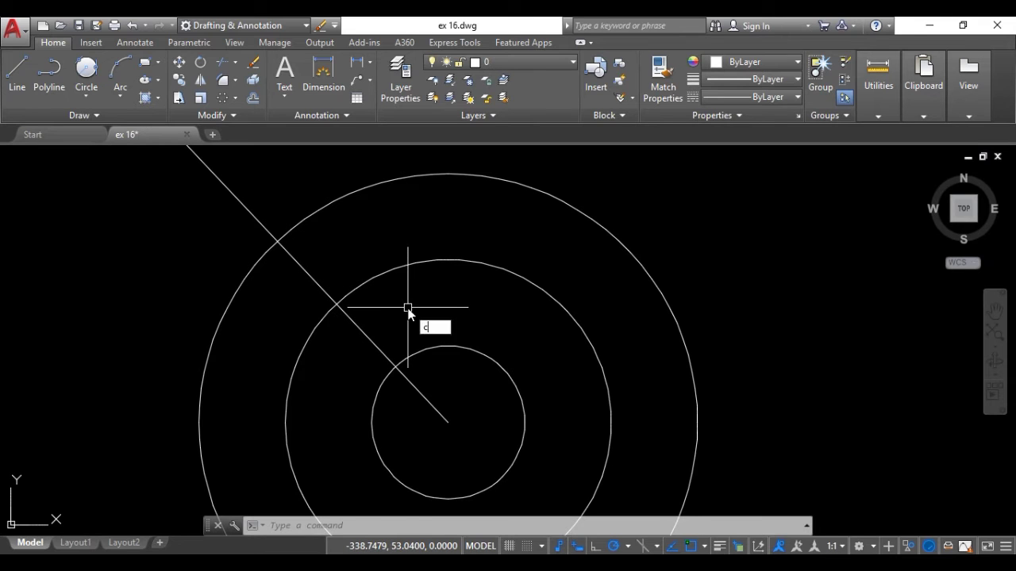
pyautogui.press('Return')
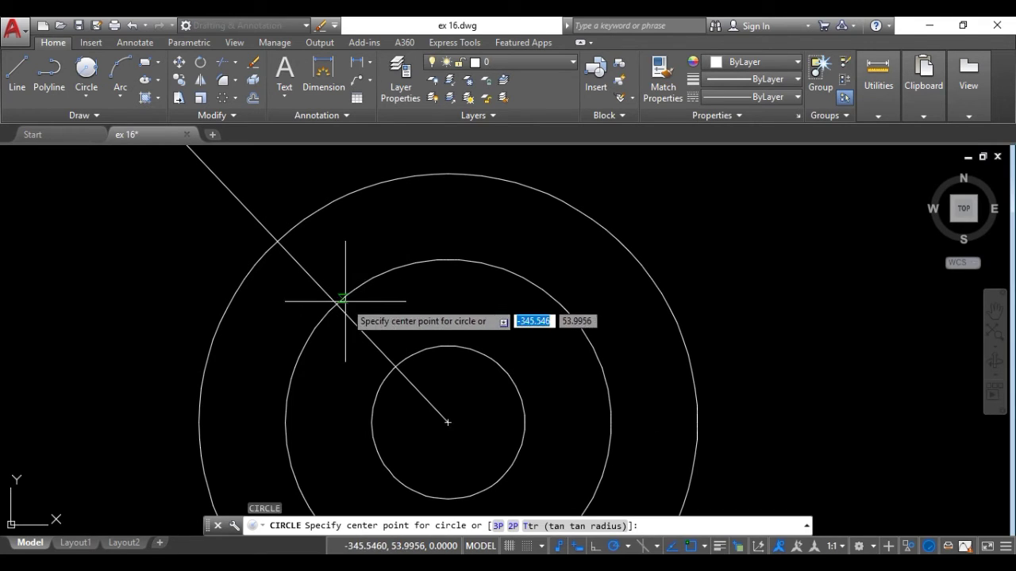
pyautogui.click(336, 302)
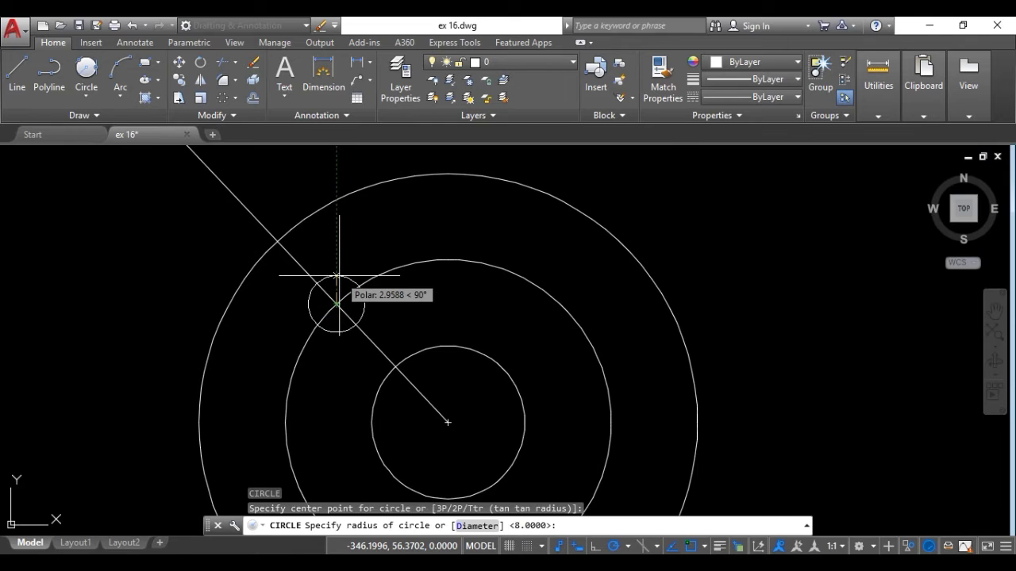
pyautogui.scroll(2, 336, 276)
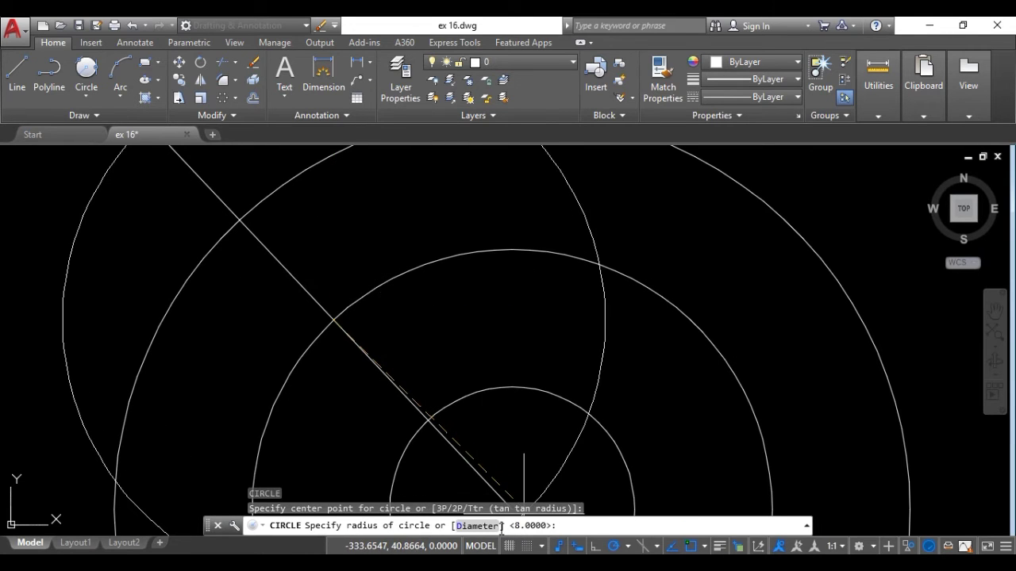
pyautogui.write('D')
pyautogui.press('Return')
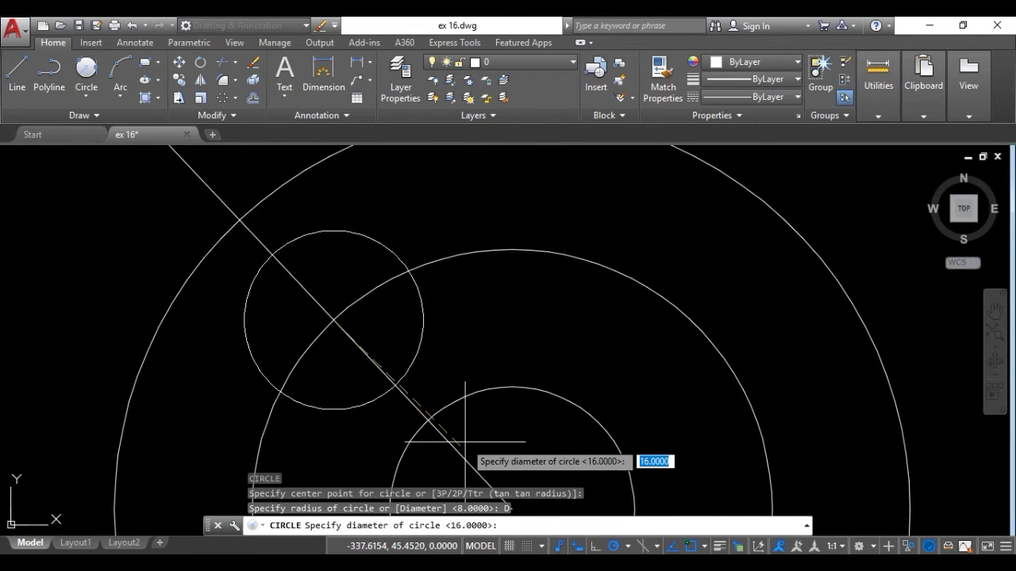
pyautogui.write('8')
pyautogui.press('Return')
pyautogui.scroll(-3, 465, 438)
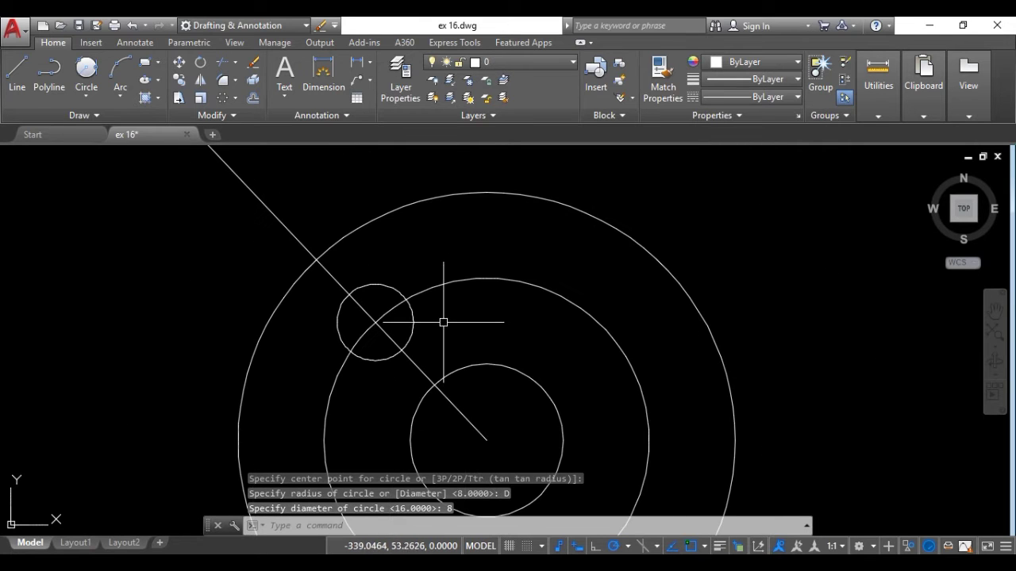
# Step: Erase the diagonal construction line from the left hub
pyautogui.click(418, 359)
pyautogui.press('Delete')
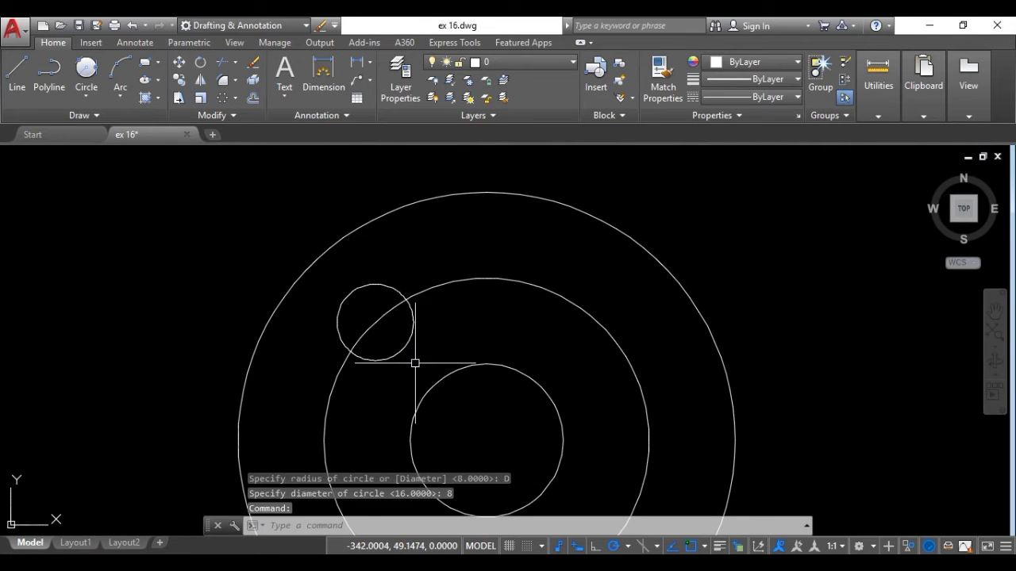
pyautogui.scroll(-2, 420, 346)
pyautogui.scroll(-3, 420, 346)
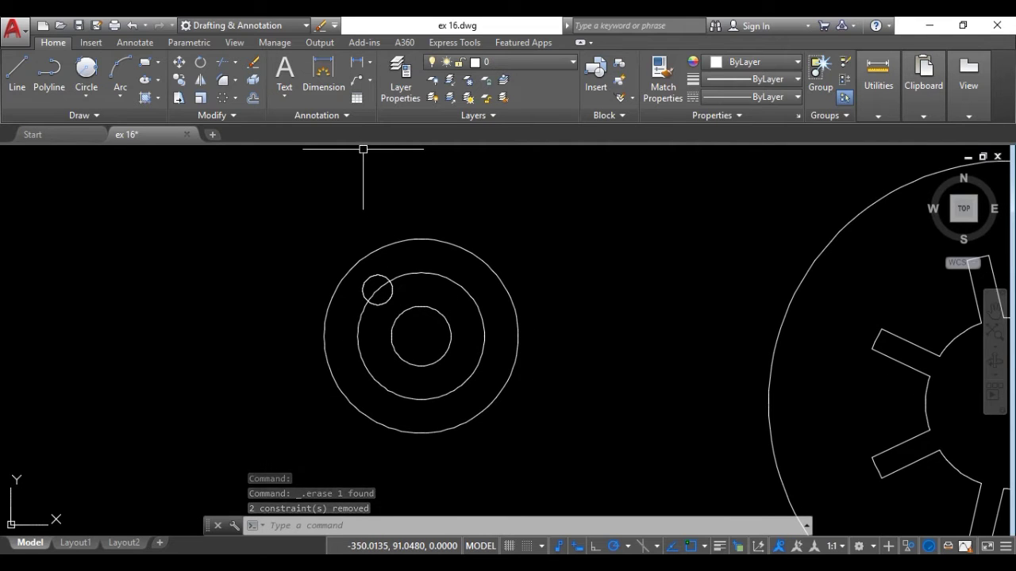
# Step: Create a polar array of the 8-diameter circle around the left hub's centre with 4 items over 360 degrees
pyautogui.write('a')
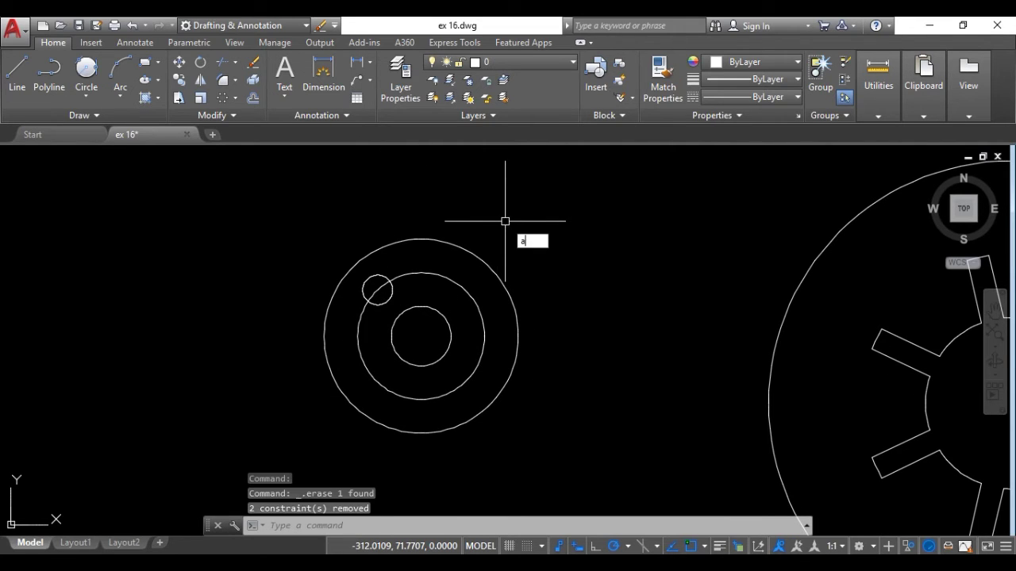
pyautogui.press('Return')
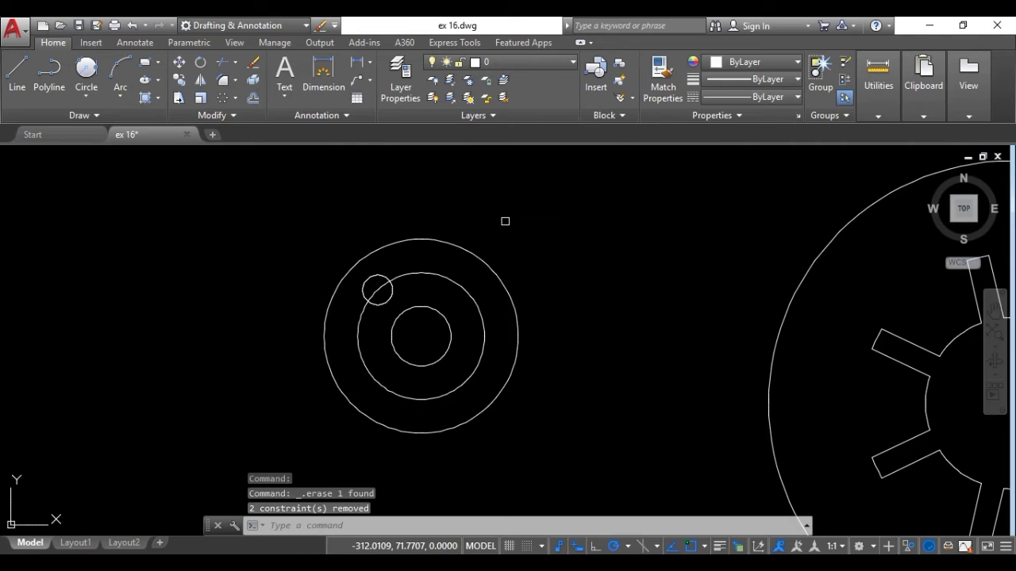
pyautogui.scroll(2, 345, 329)
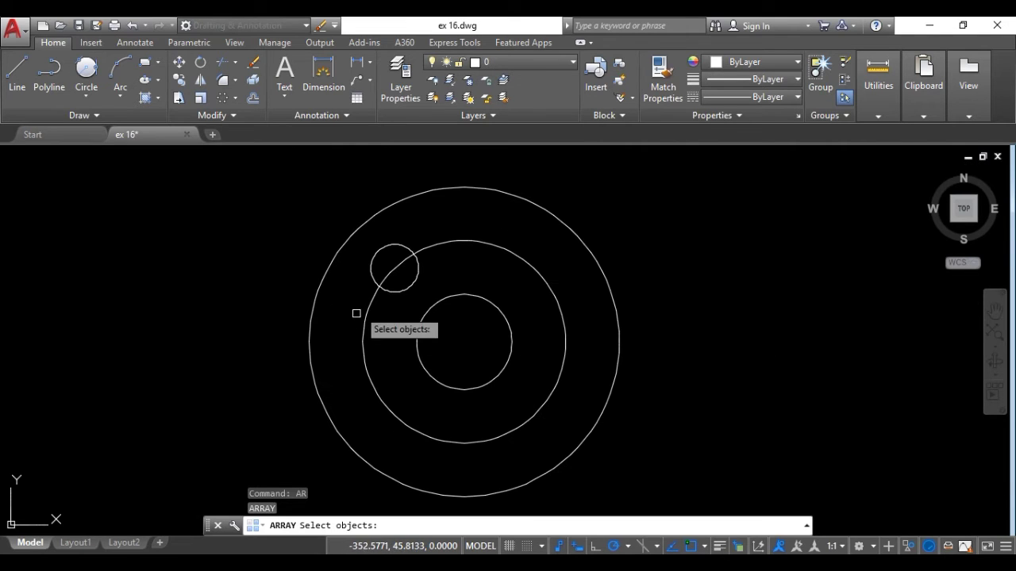
pyautogui.click(373, 270)
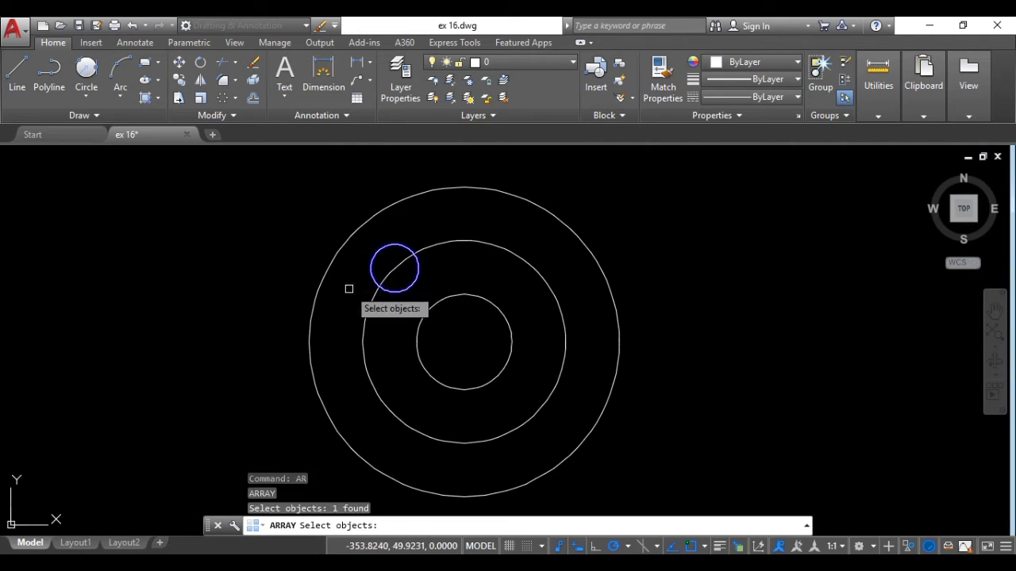
pyautogui.press('Return')
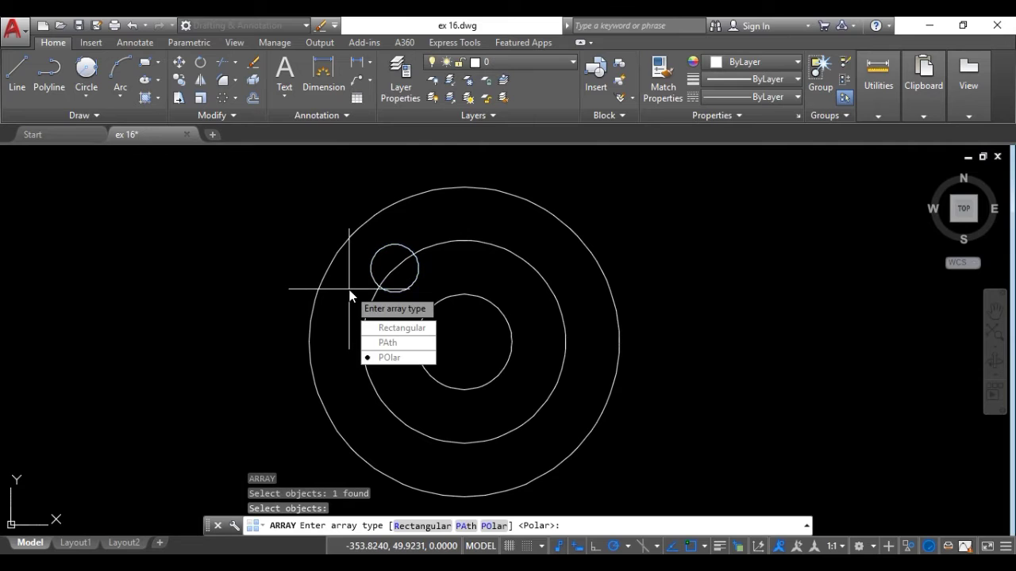
pyautogui.click(392, 360)
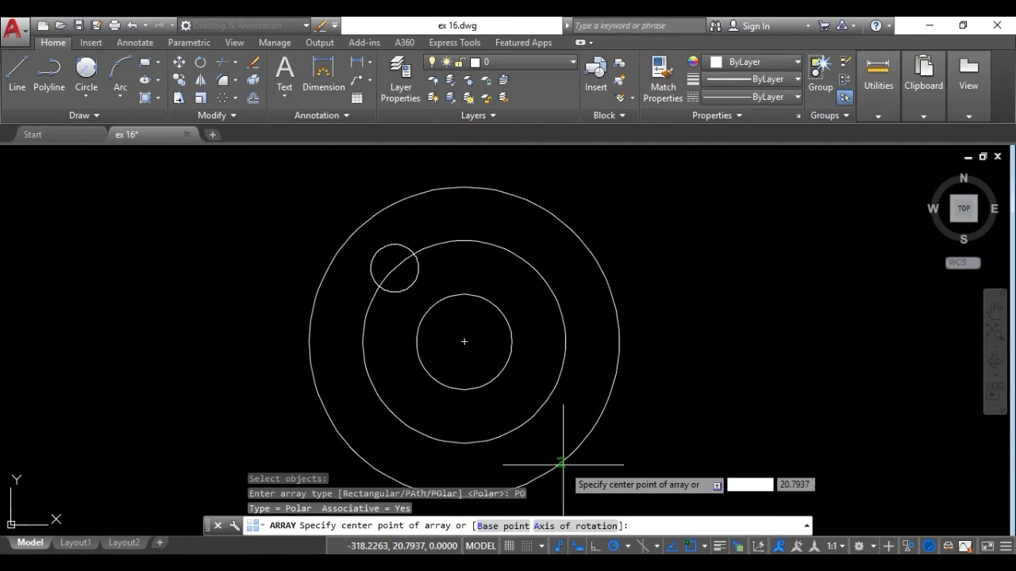
pyautogui.click(465, 342)
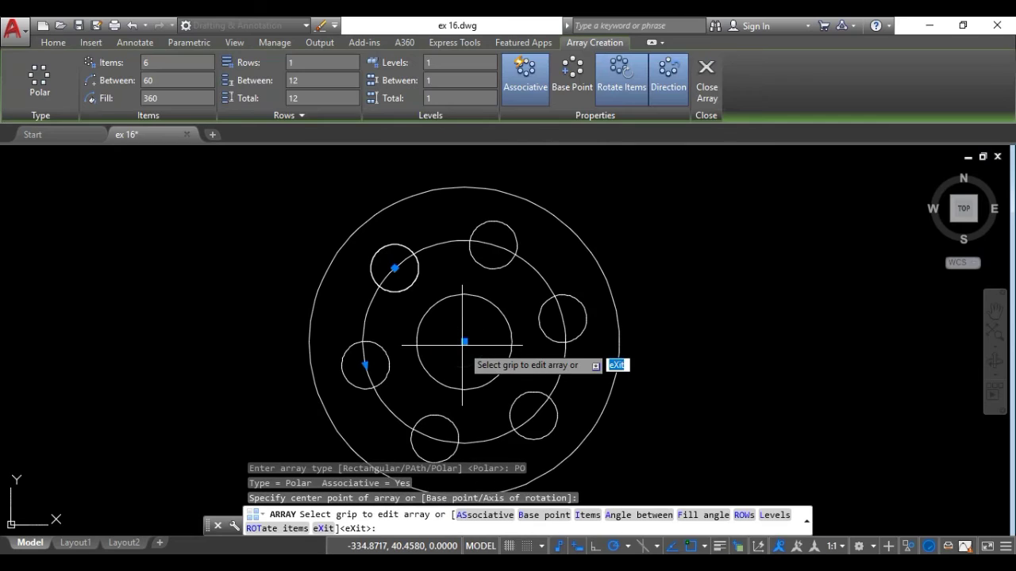
pyautogui.scroll(-5, 397, 322)
pyautogui.scroll(3, 393, 309)
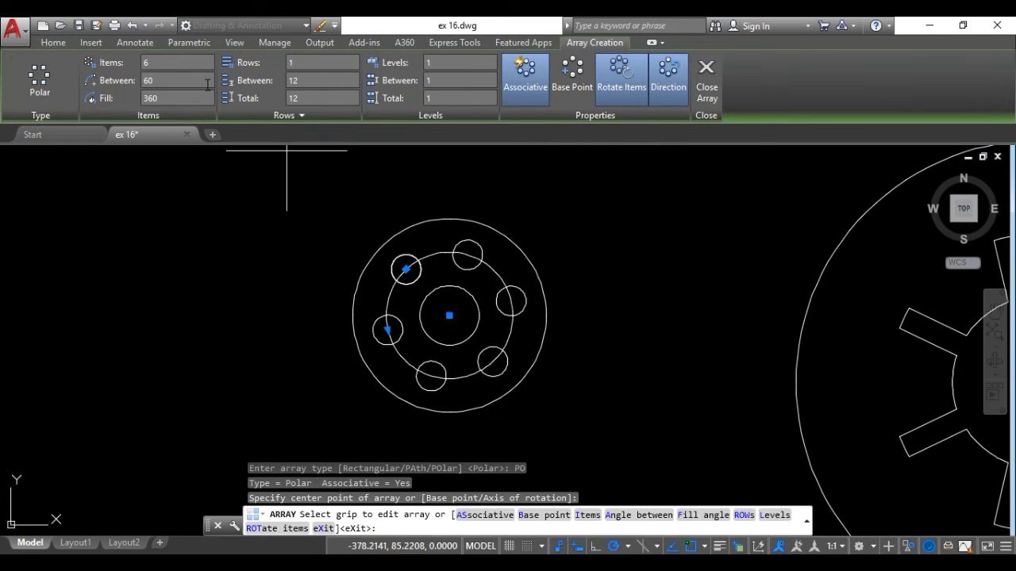
pyautogui.click(161, 61)
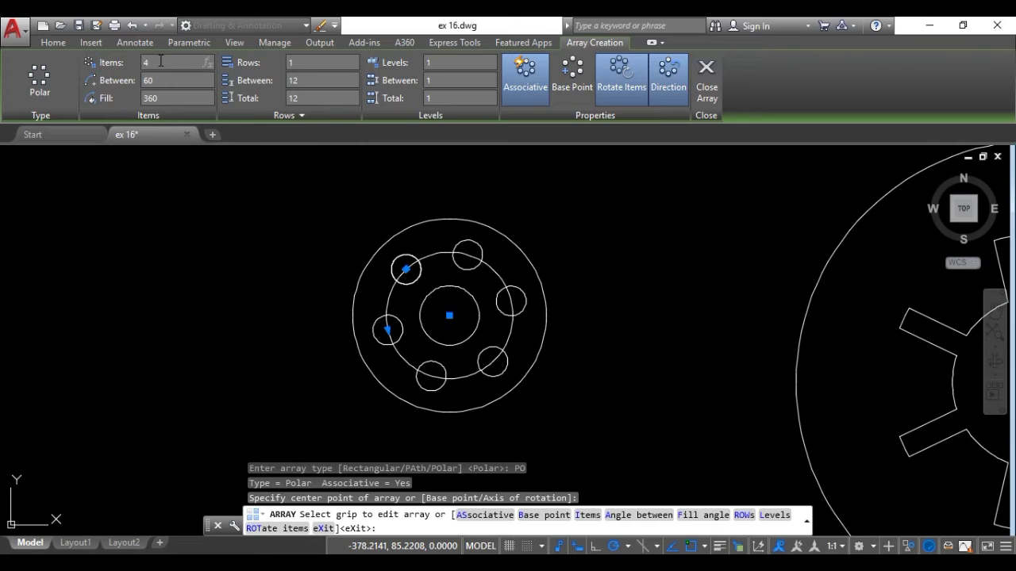
pyautogui.press('Return')
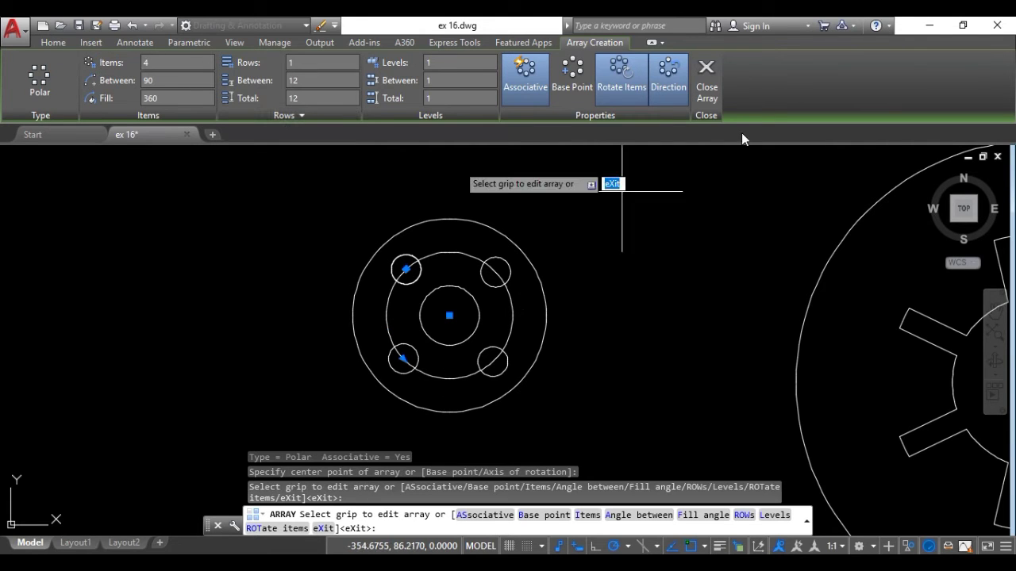
pyautogui.click(719, 100)
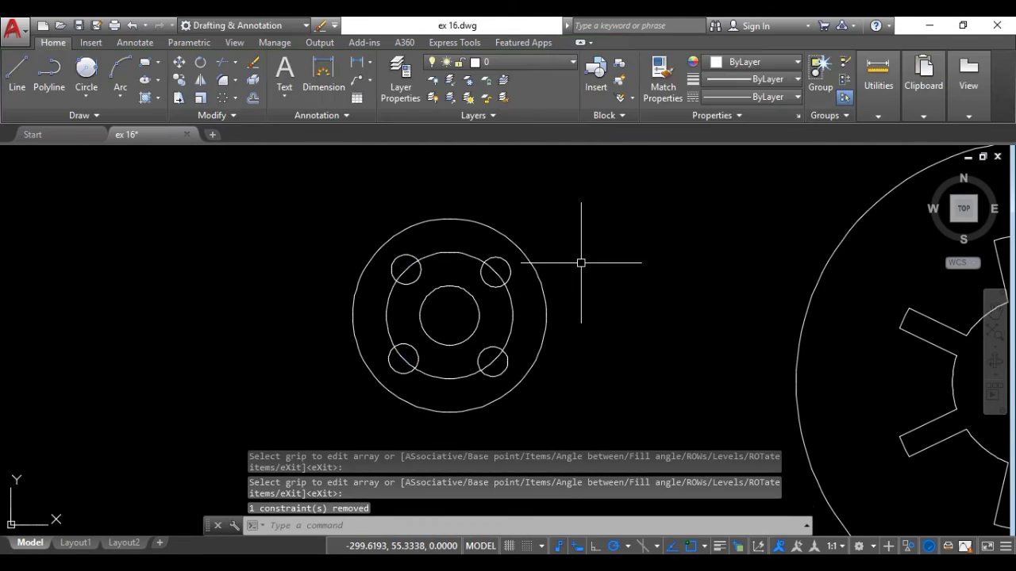
# Step: Change the linetype of the left hub's 34-diameter pitch circle to HIDDEN
pyautogui.scroll(-2, 579, 262)
pyautogui.moveTo(537, 295); pyautogui.dragTo(453, 313, button='middle')
pyautogui.scroll(2, 461, 306)
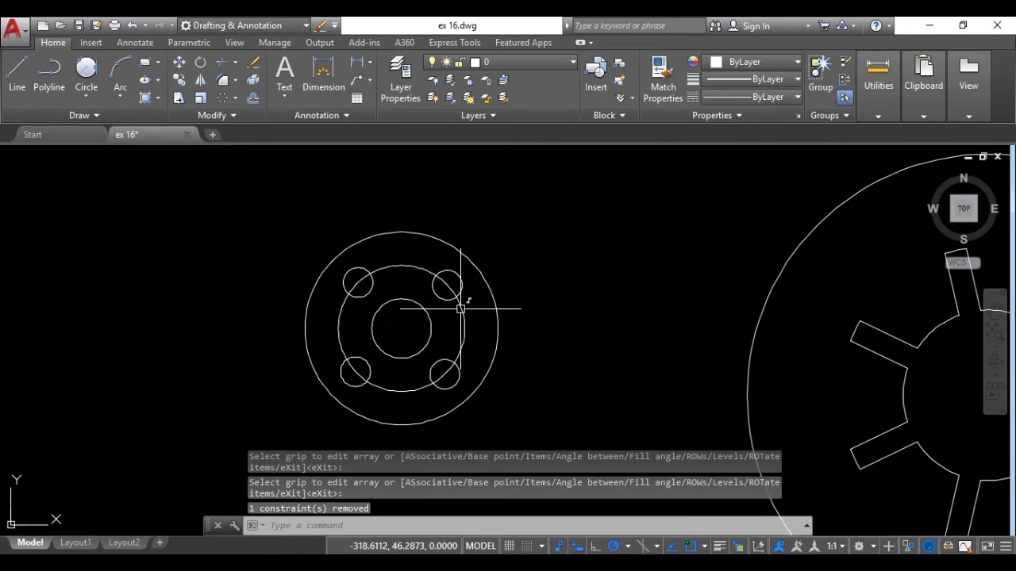
pyautogui.click(462, 308)
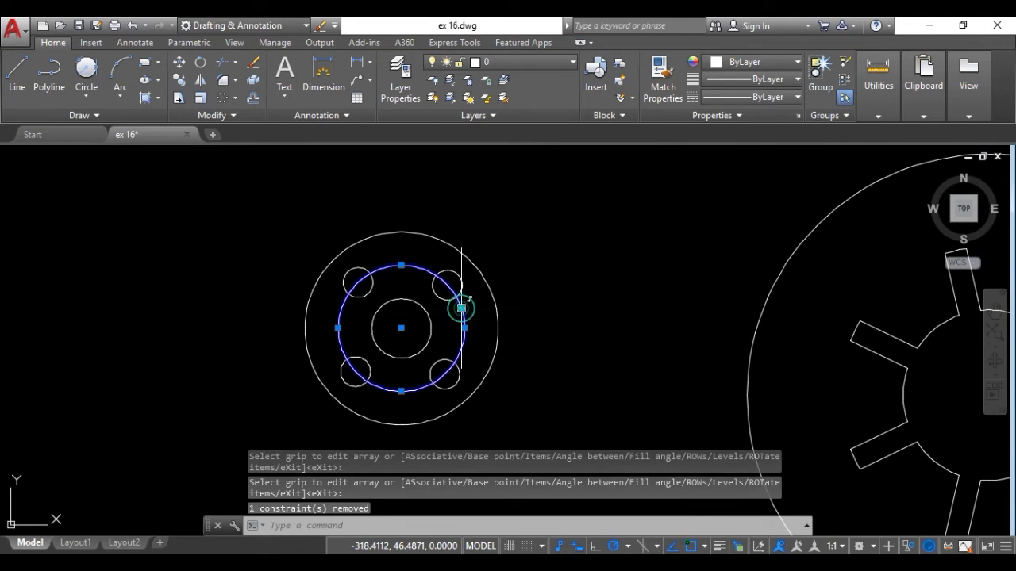
pyautogui.click(794, 97)
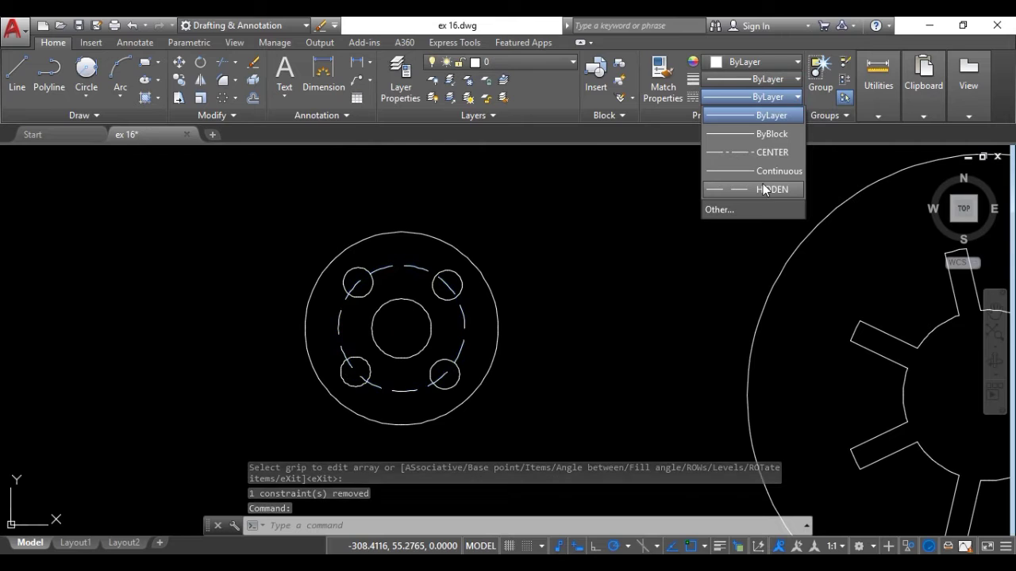
pyautogui.click(764, 189)
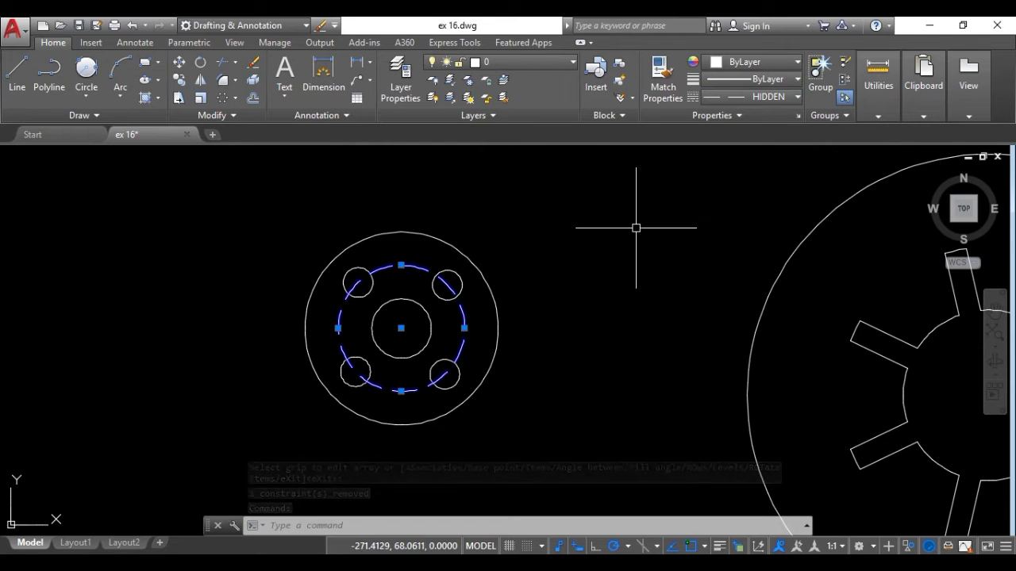
pyautogui.press('Escape')
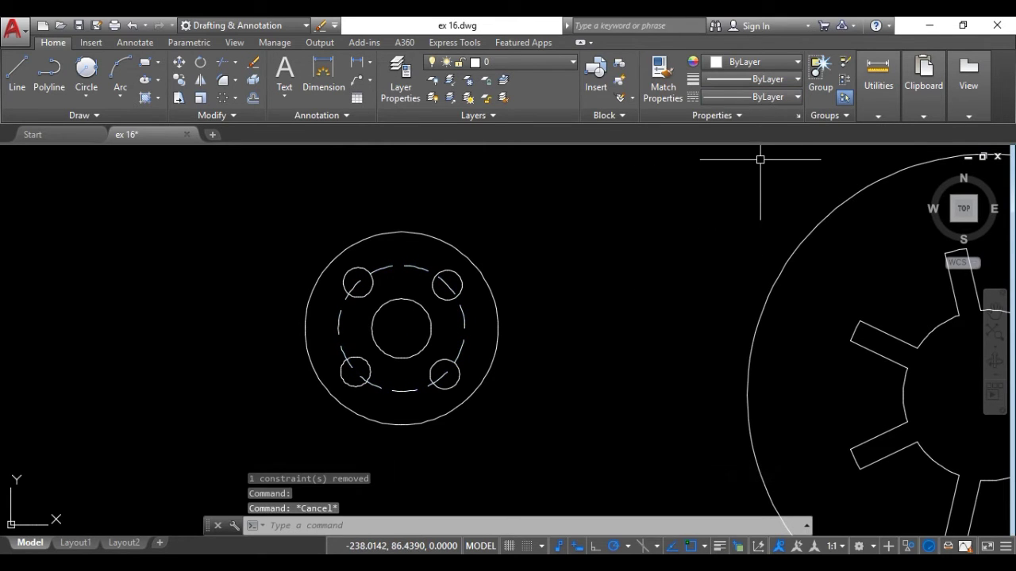
# Step: Change the colour of the left hub's dashed pitch circle to Magenta
pyautogui.click(416, 265)
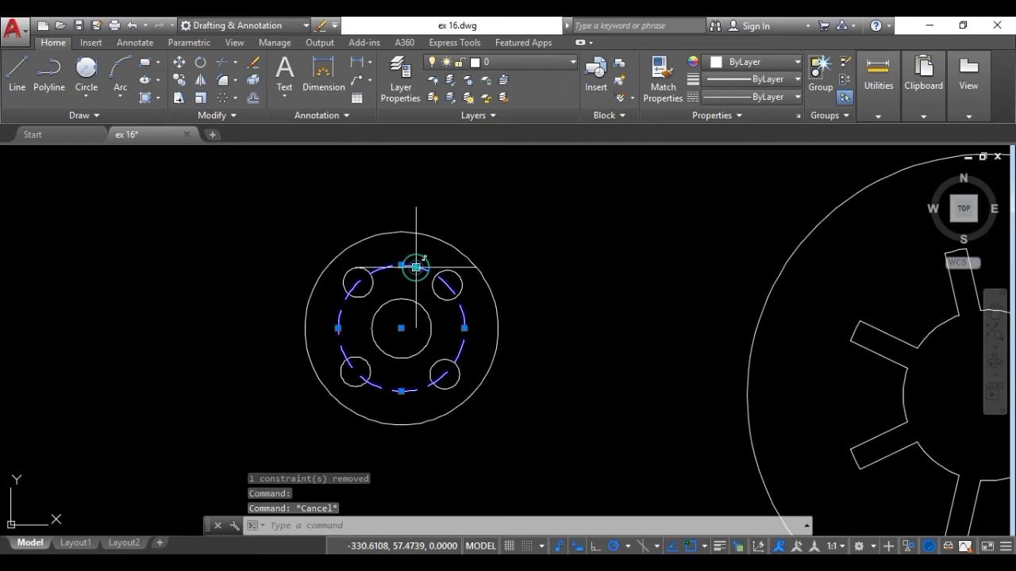
pyautogui.click(796, 61)
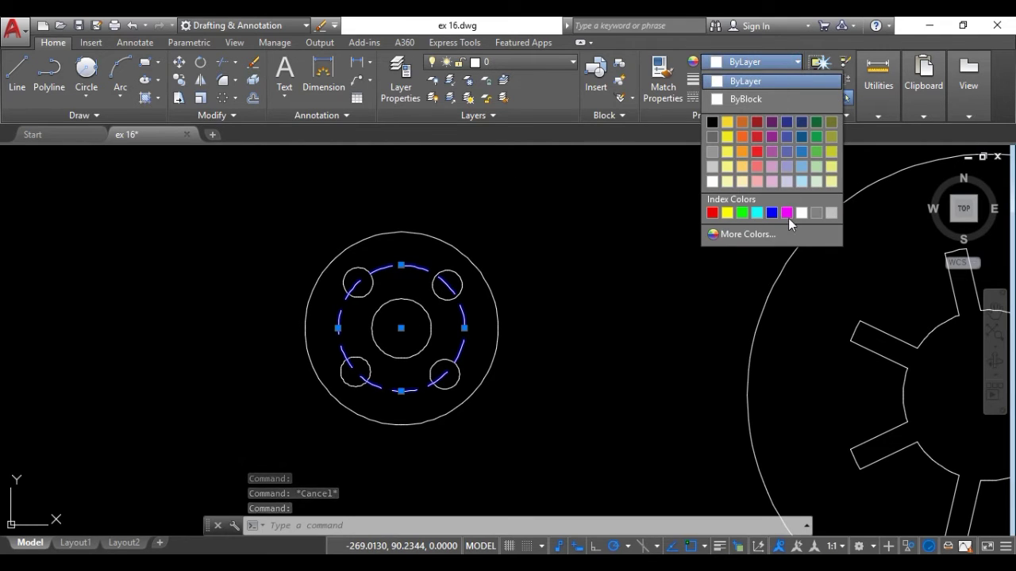
pyautogui.click(788, 213)
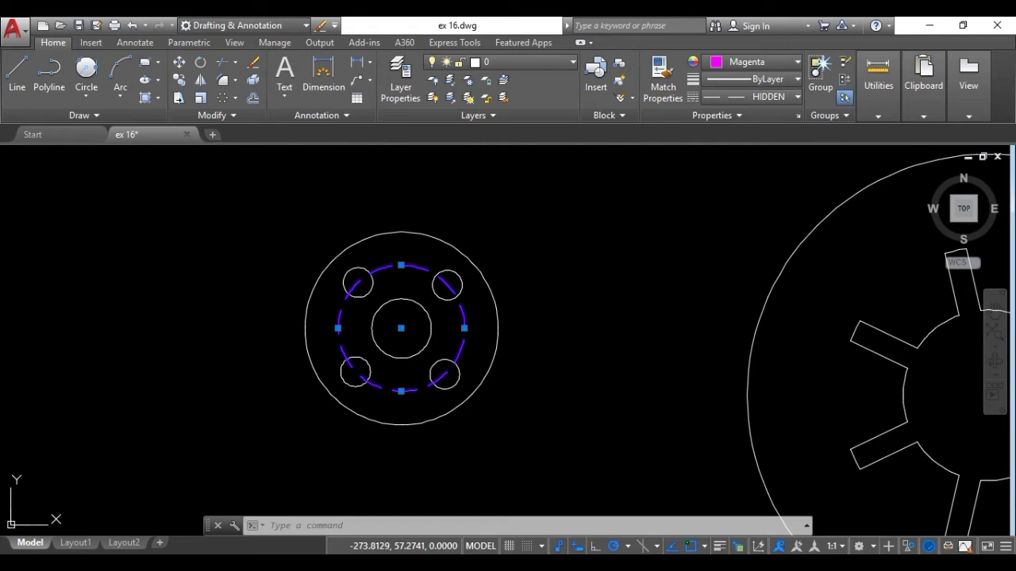
pyautogui.press('Escape')
pyautogui.scroll(-2, 596, 279)
pyautogui.moveTo(596, 279); pyautogui.dragTo(489, 291, button='middle')
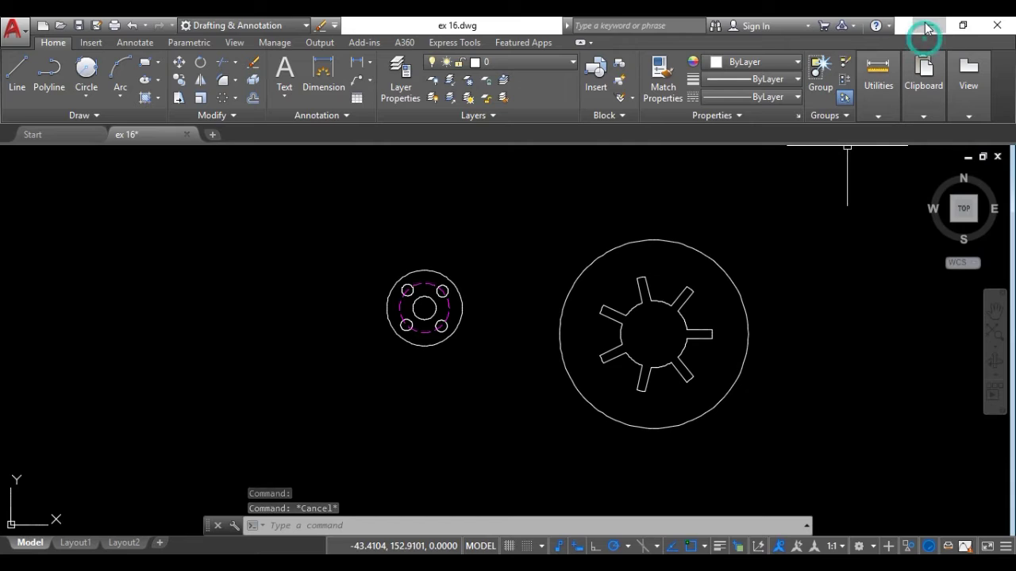
# Step: Check the reference PDF and draw a 180-radius circle tangent to the upper sides of the left hub's and right disc's outer circles
pyautogui.click(926, 25)
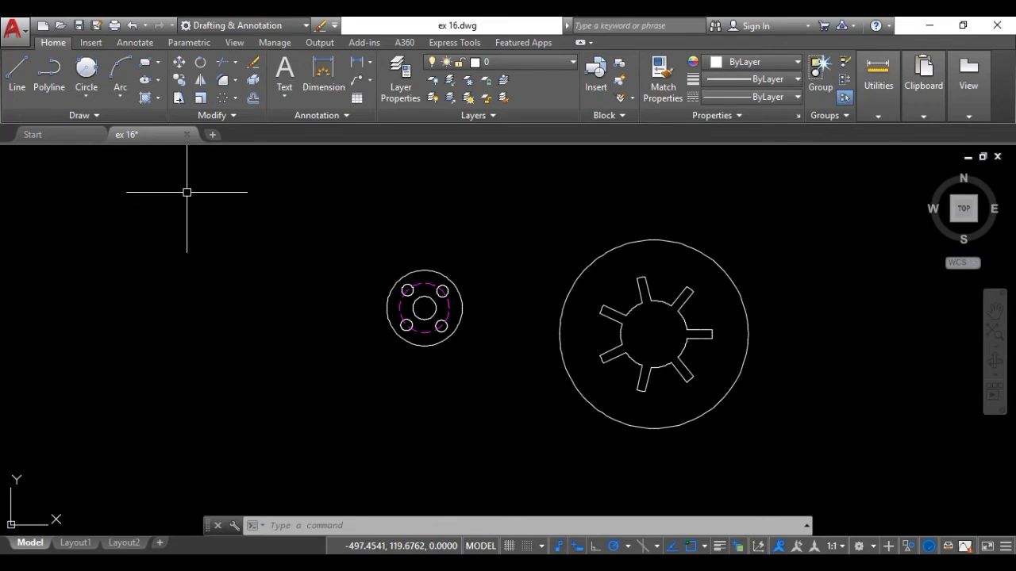
pyautogui.click(86, 96)
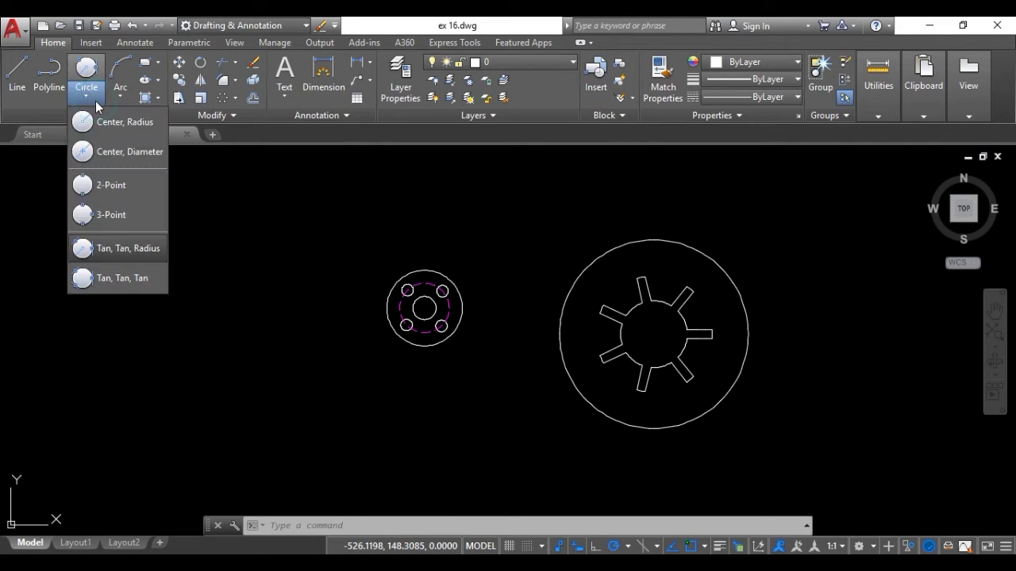
pyautogui.click(90, 254)
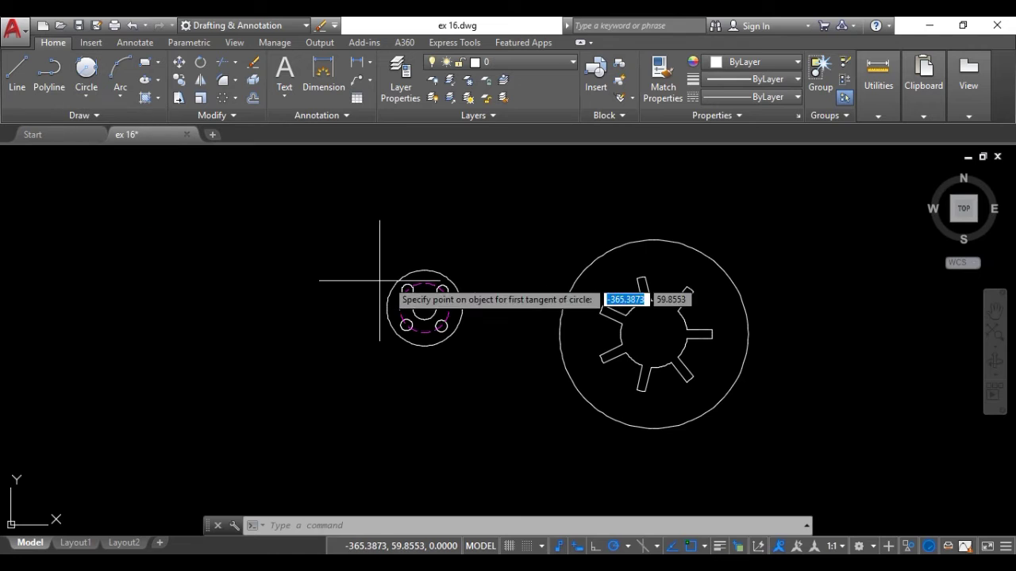
pyautogui.scroll(2, 479, 282)
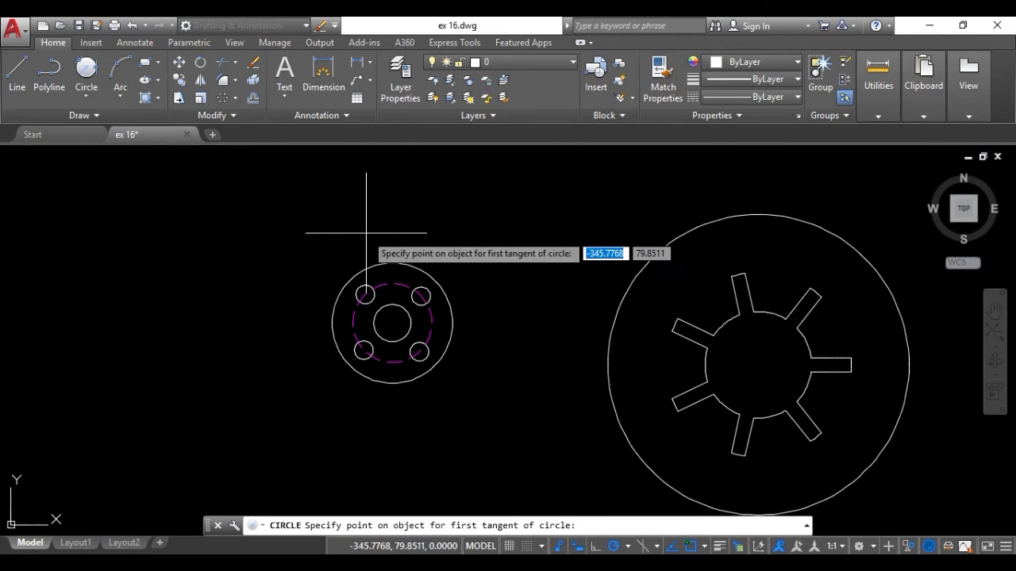
pyautogui.click(357, 269)
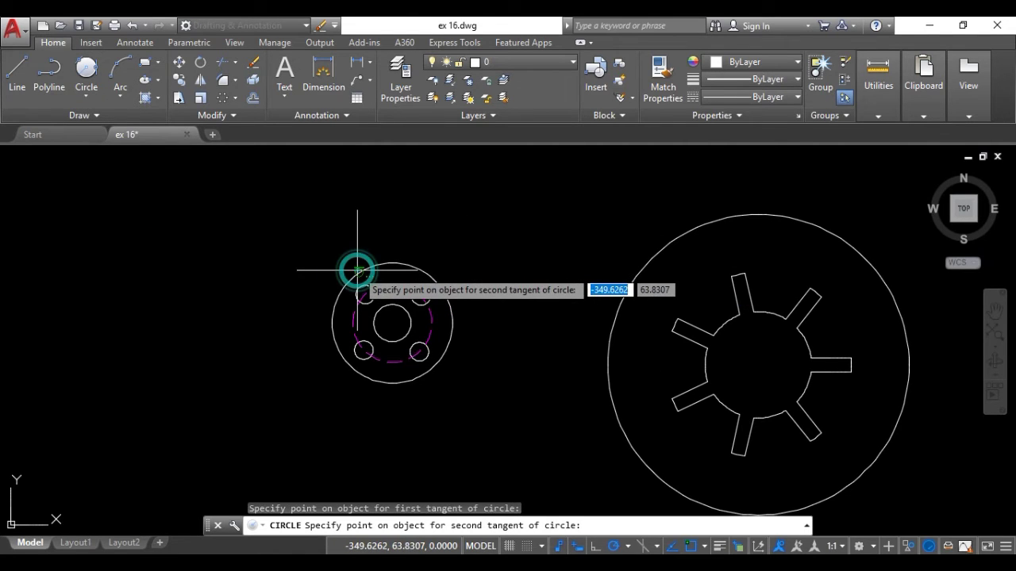
pyautogui.click(823, 229)
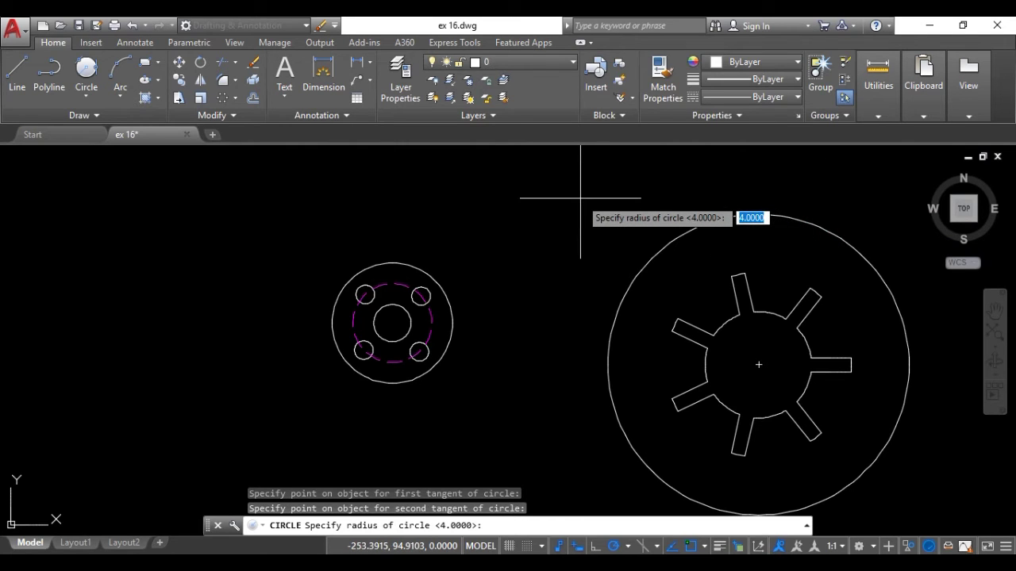
pyautogui.write('18')
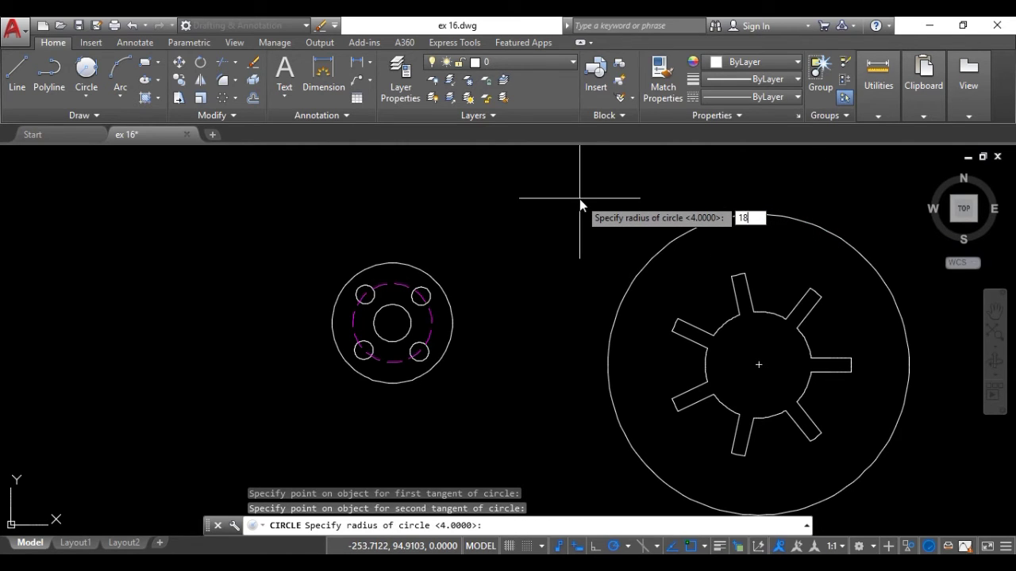
pyautogui.write('0')
pyautogui.press('Return')
pyautogui.scroll(-1, 580, 199)
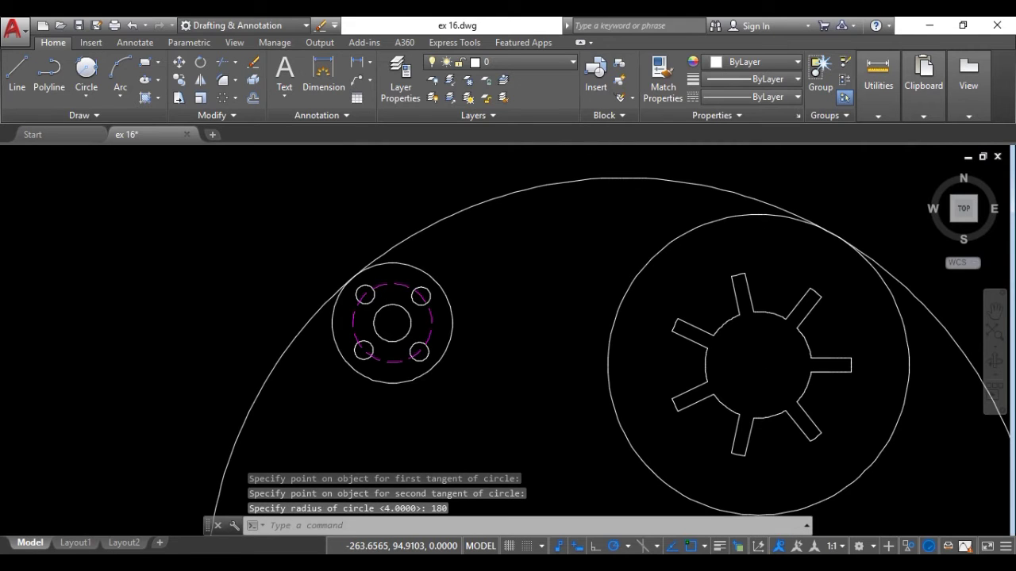
pyautogui.scroll(-1, 571, 224)
pyautogui.scroll(-2, 555, 210)
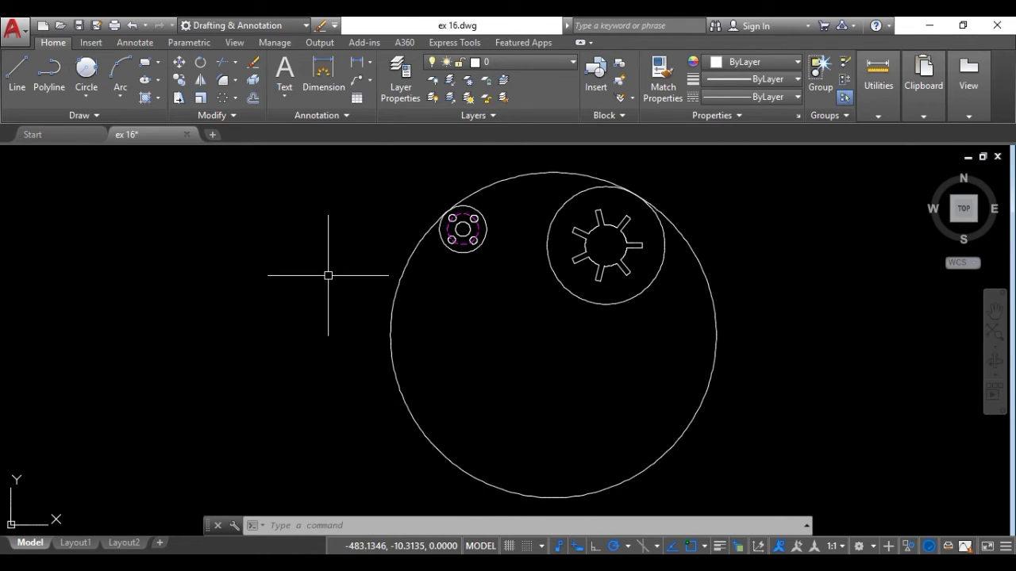
# Step: Trim away the lower part of the 180-radius circle, leaving the upper arc between the left hub and the right disc
pyautogui.write('tr')
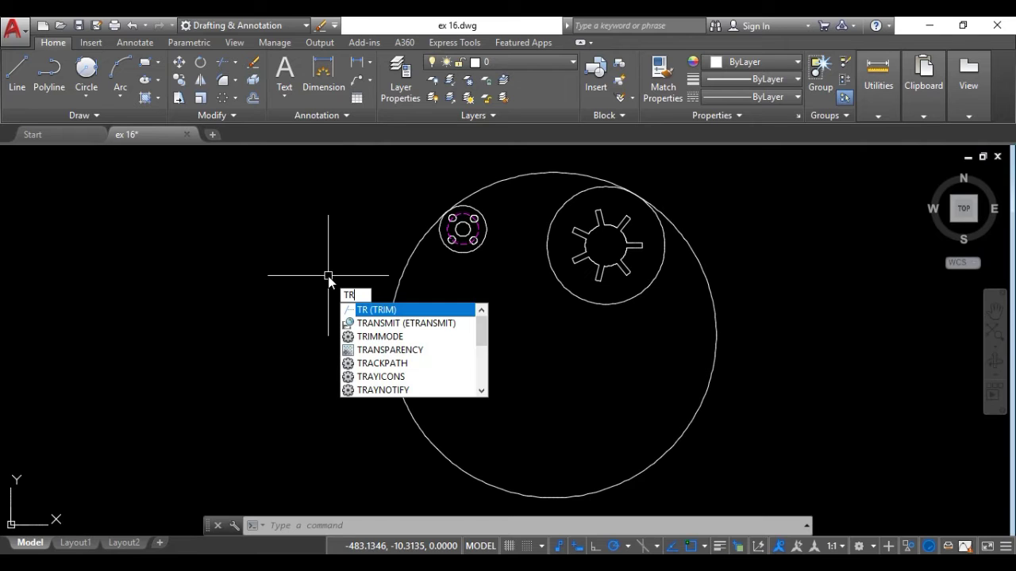
pyautogui.press('Return')
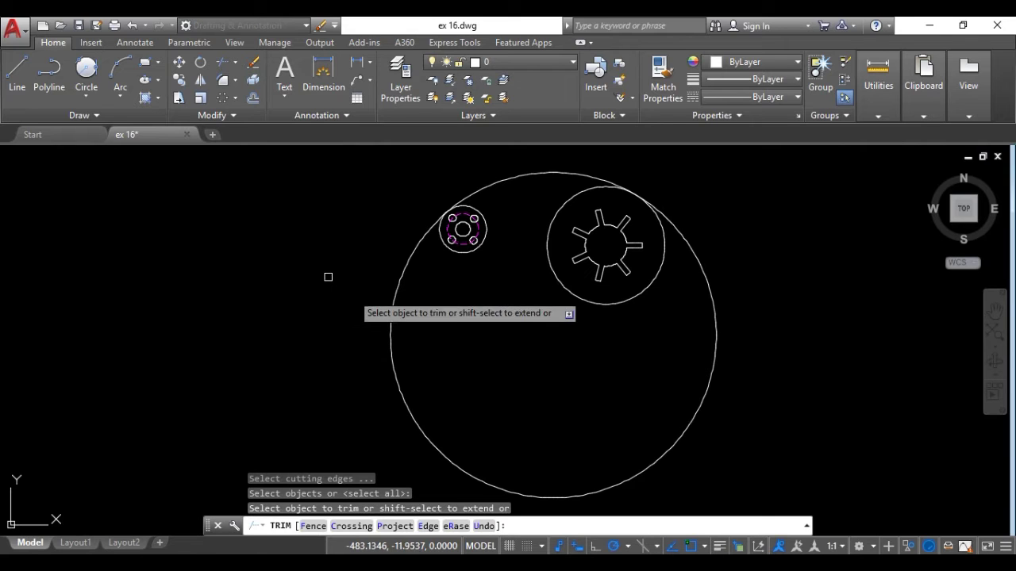
pyautogui.click(392, 315)
pyautogui.scroll(-1, 553, 400)
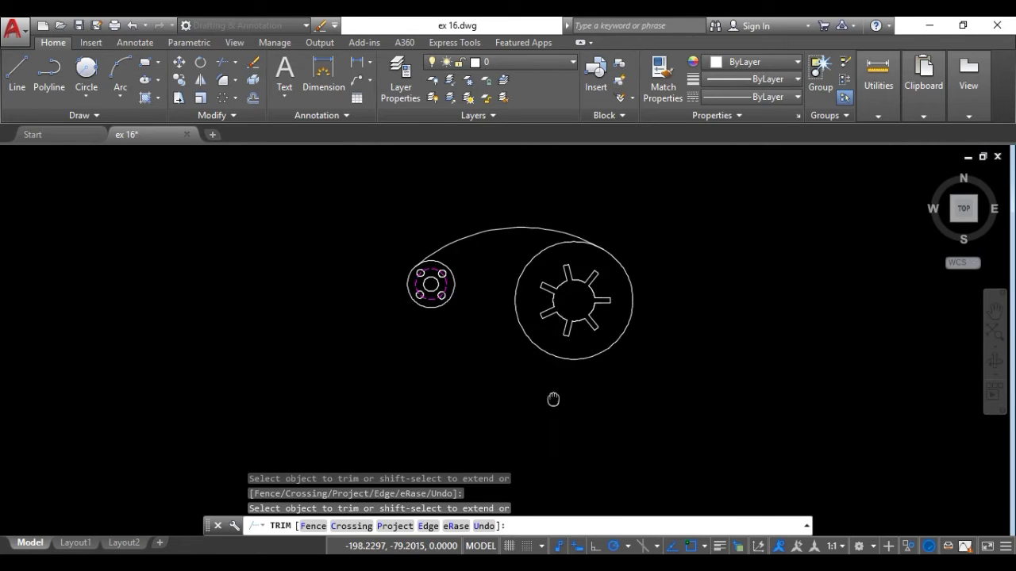
pyautogui.scroll(5, 587, 297)
pyautogui.scroll(-2, 606, 271)
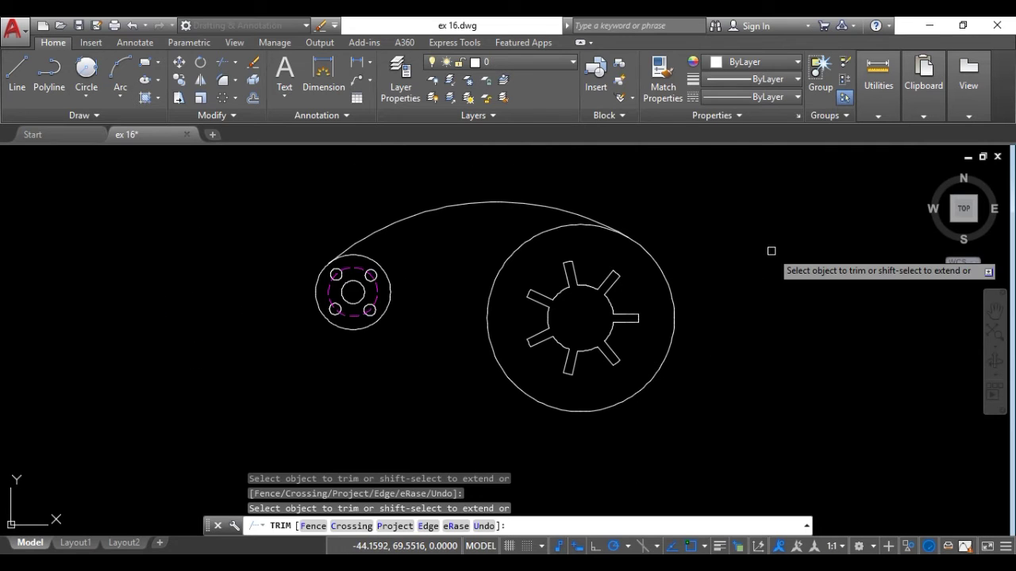
pyautogui.press('Escape')
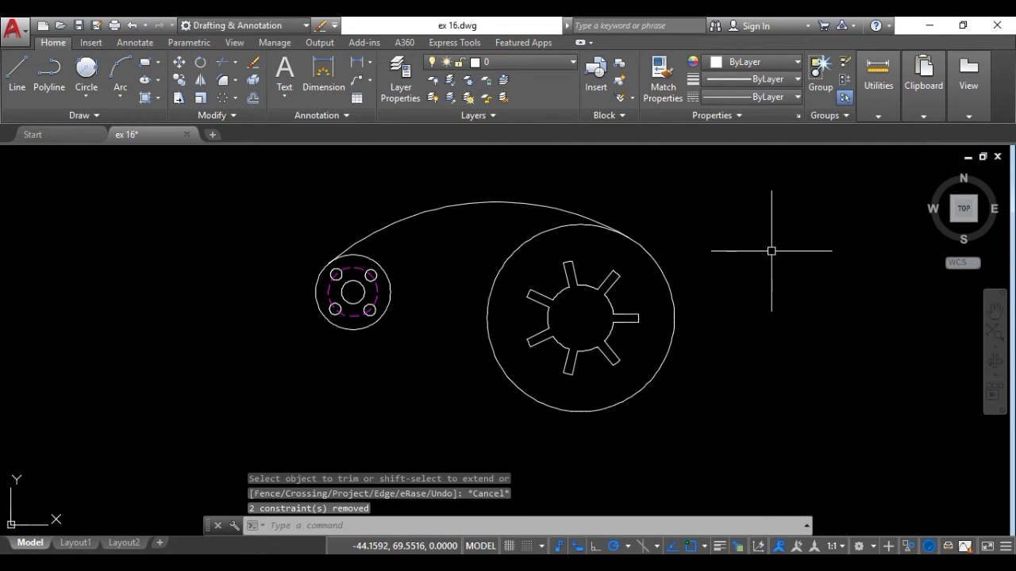
# Step: Check the arc spacing in the reference PDF and offset the 180-radius arc inward by 20
pyautogui.click(934, 25)
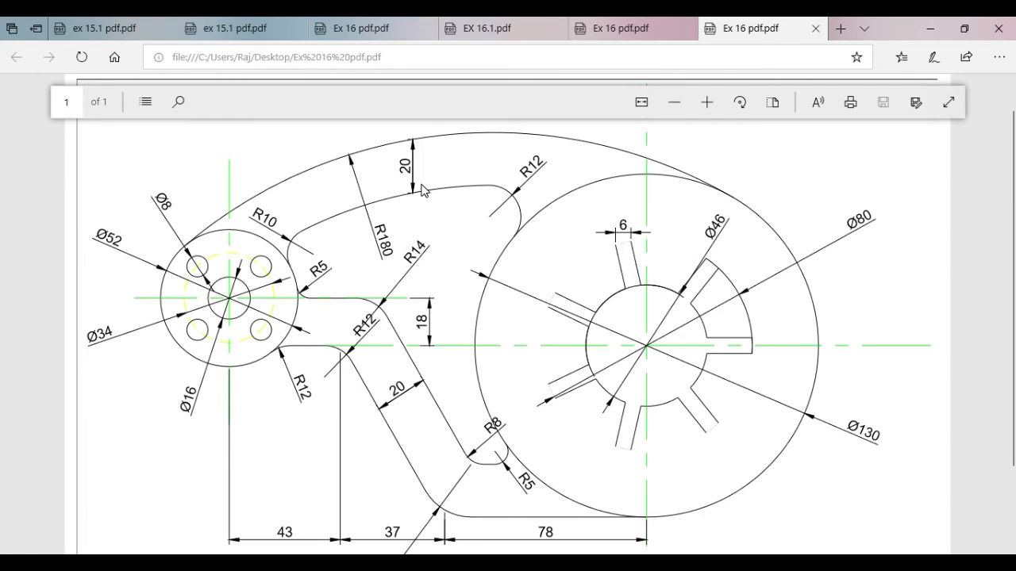
pyautogui.hotkey('alt', 'Tab')
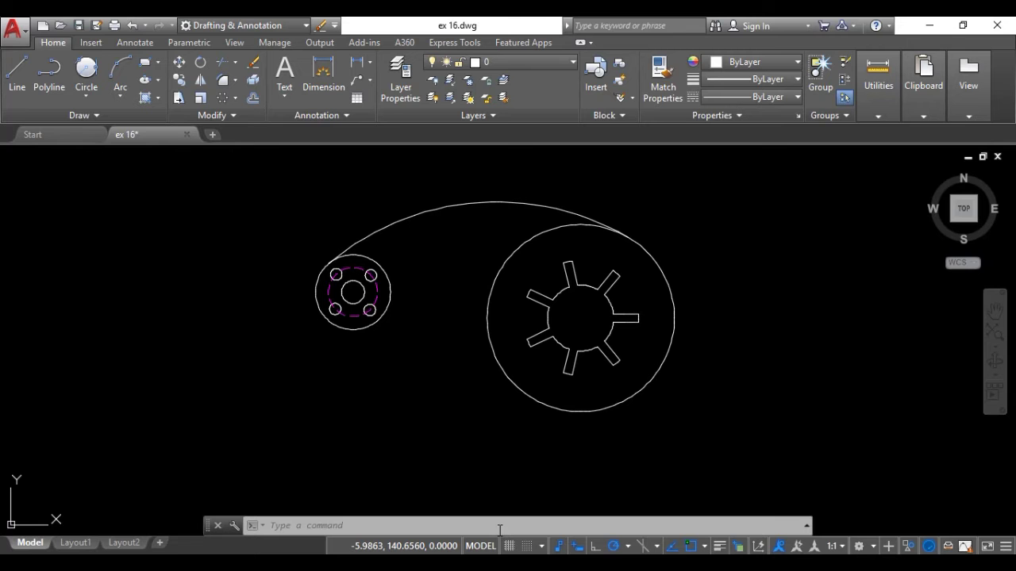
pyautogui.write('o')
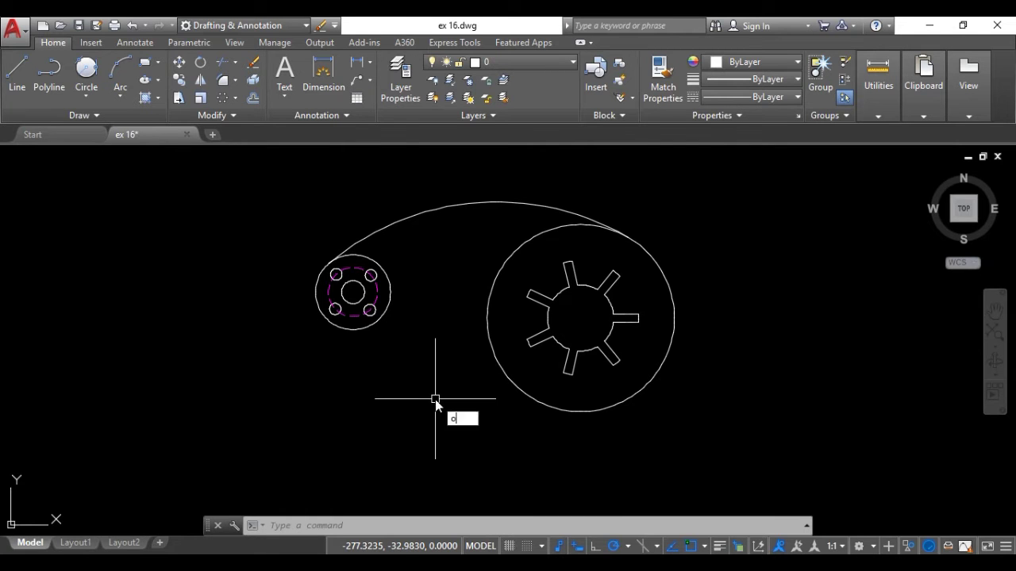
pyautogui.press('Return')
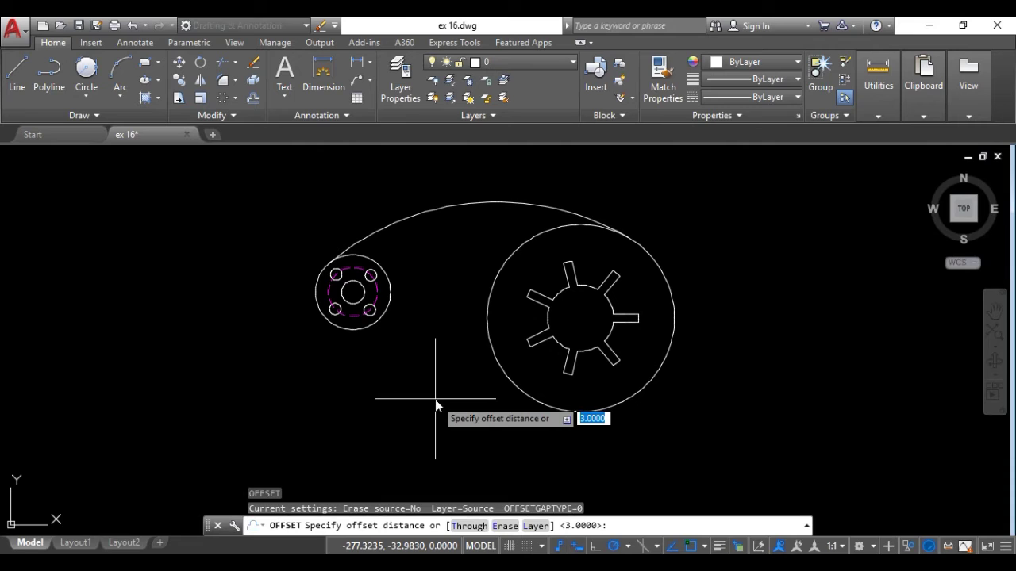
pyautogui.write('20')
pyautogui.press('Return')
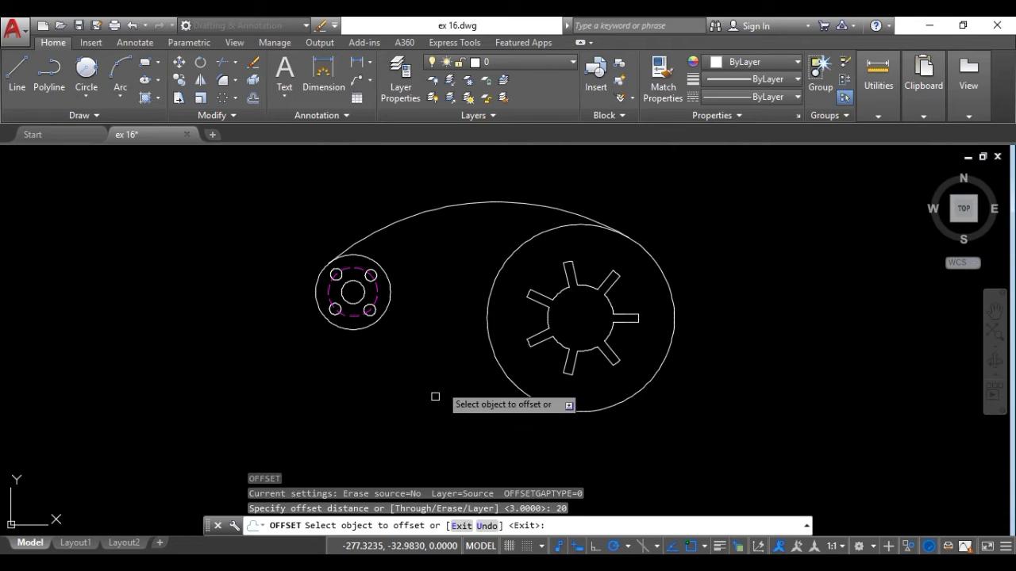
pyautogui.scroll(2, 460, 204)
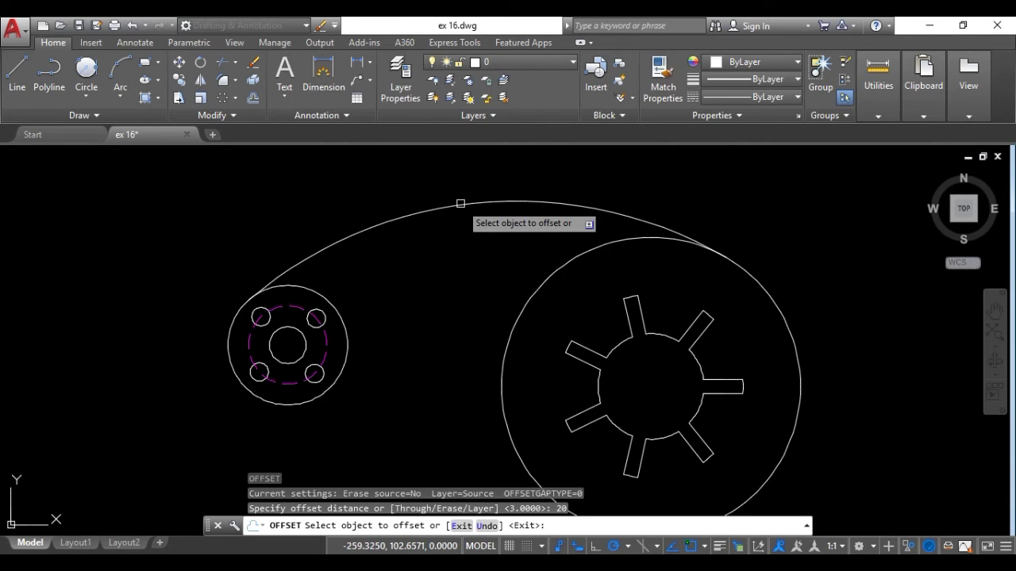
pyautogui.click(461, 204)
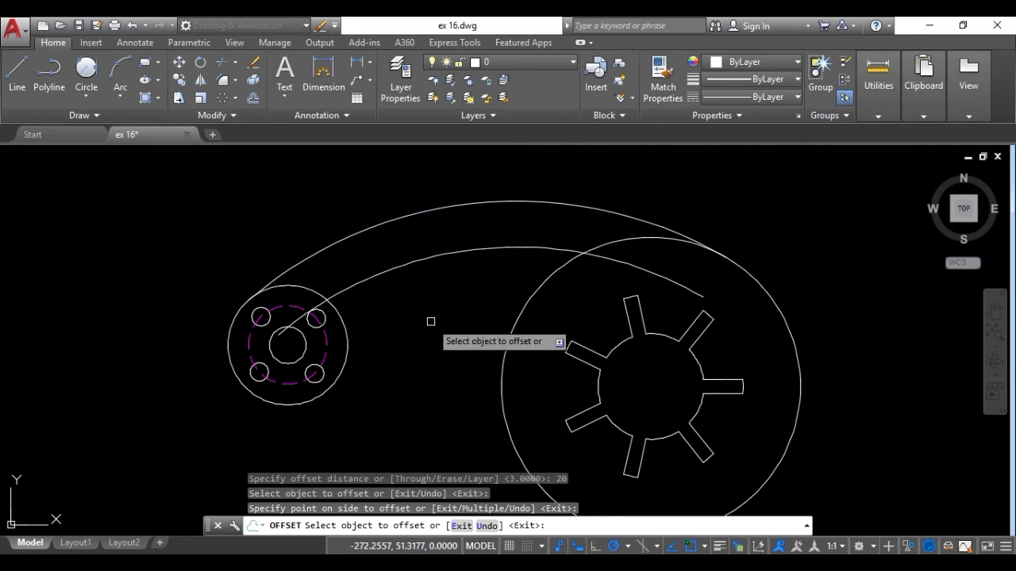
pyautogui.press('Escape')
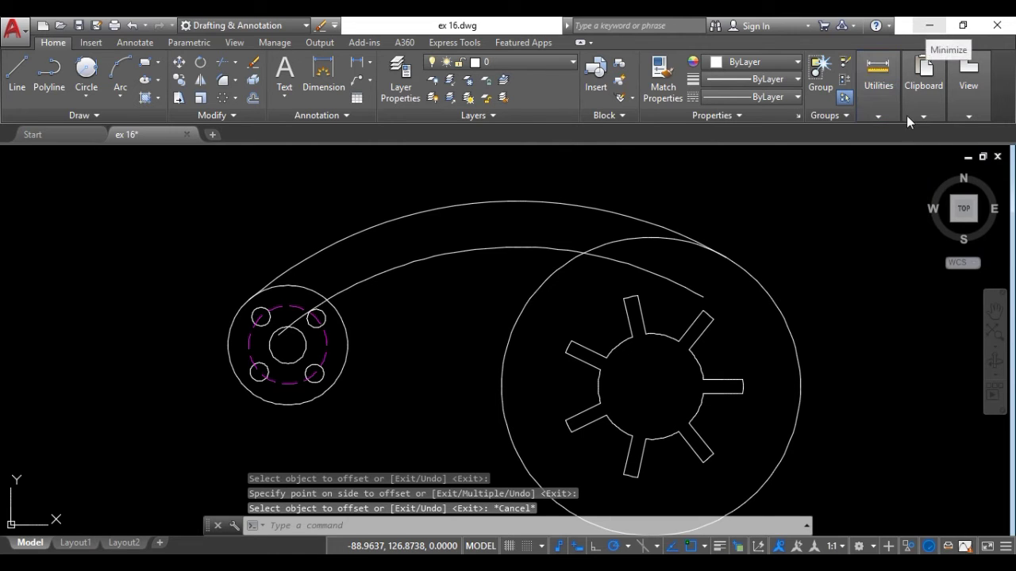
# Step: Check the reference PDF and add a 10-radius fillet between the inner offset arc and the left hub's outer circle
pyautogui.click(931, 32)
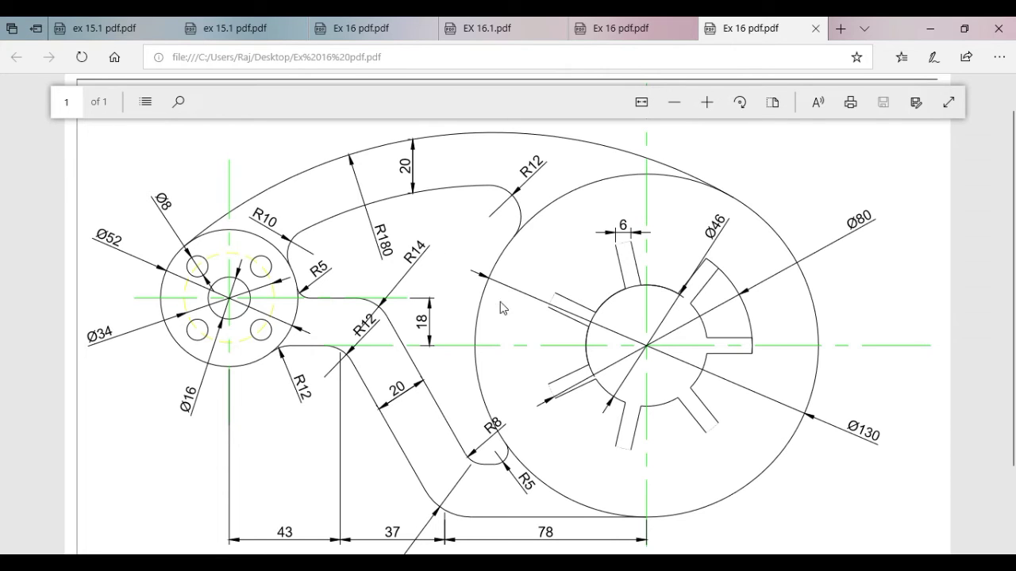
pyautogui.hotkey('alt', 'Tab')
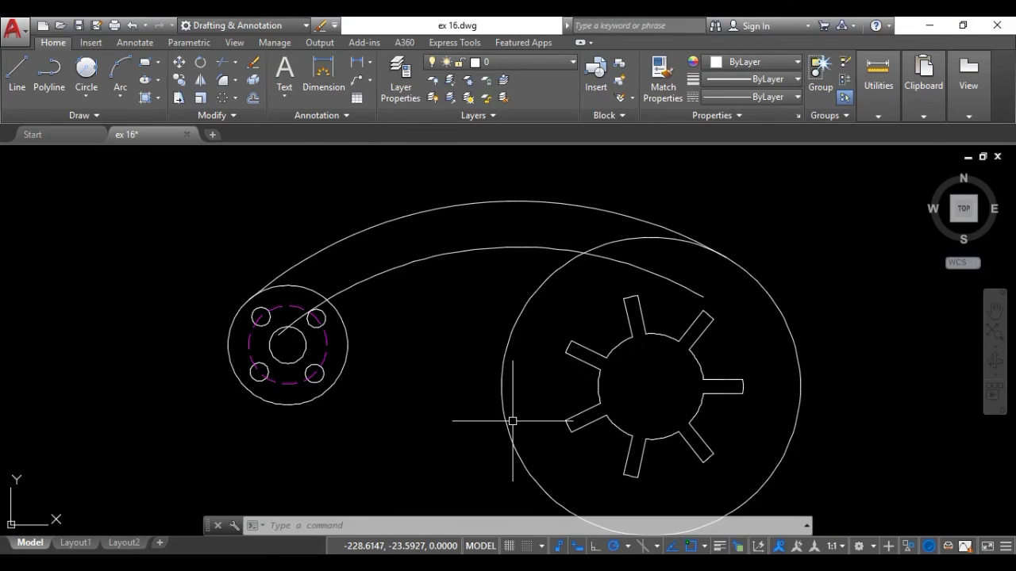
pyautogui.write('f')
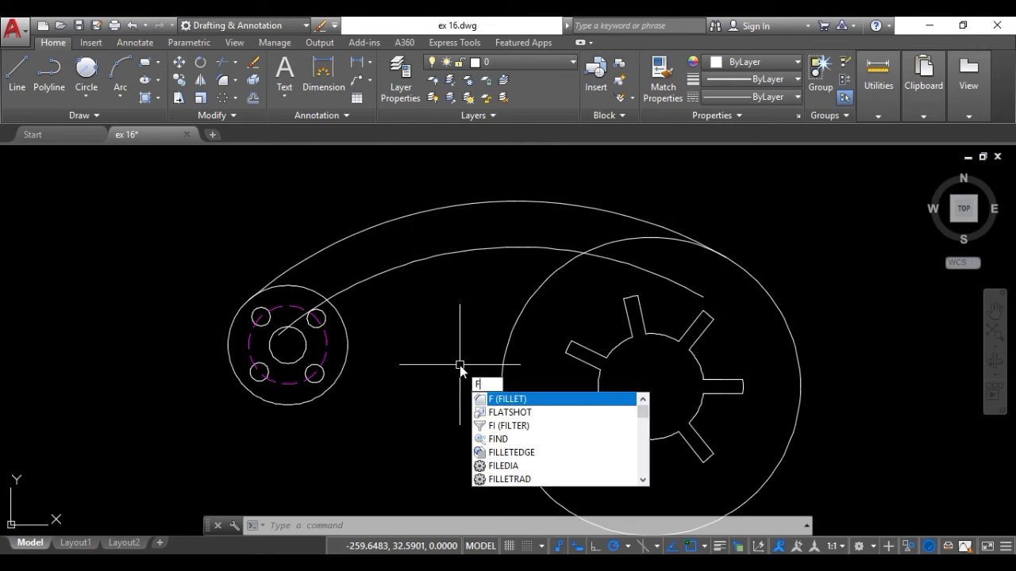
pyautogui.press('Return')
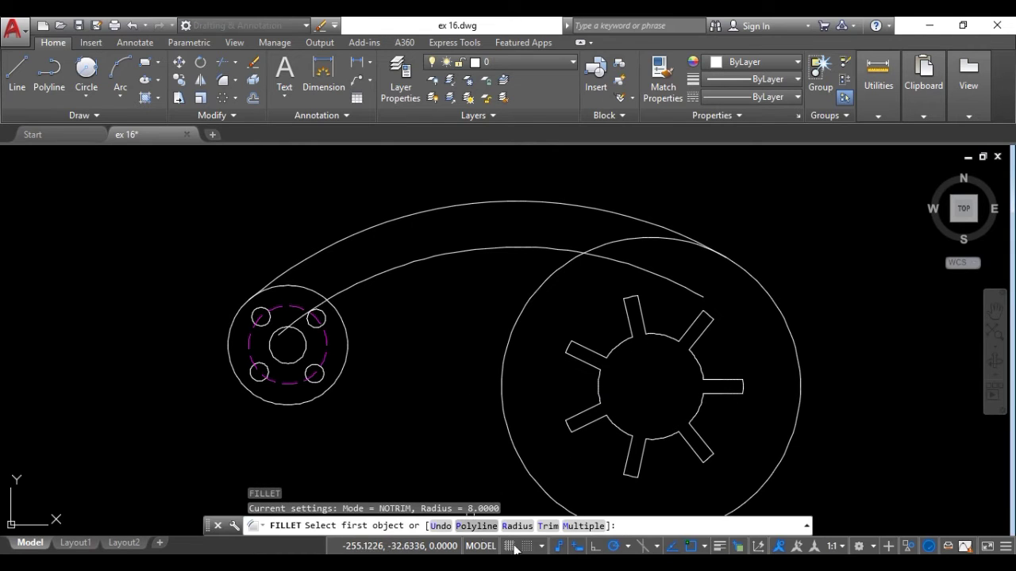
pyautogui.click(520, 529)
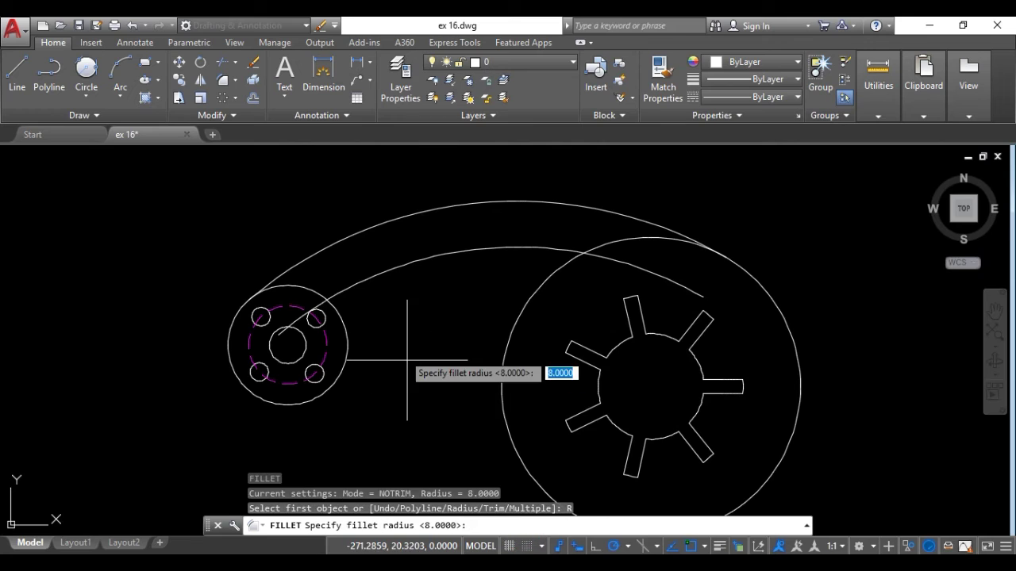
pyautogui.scroll(2, 370, 325)
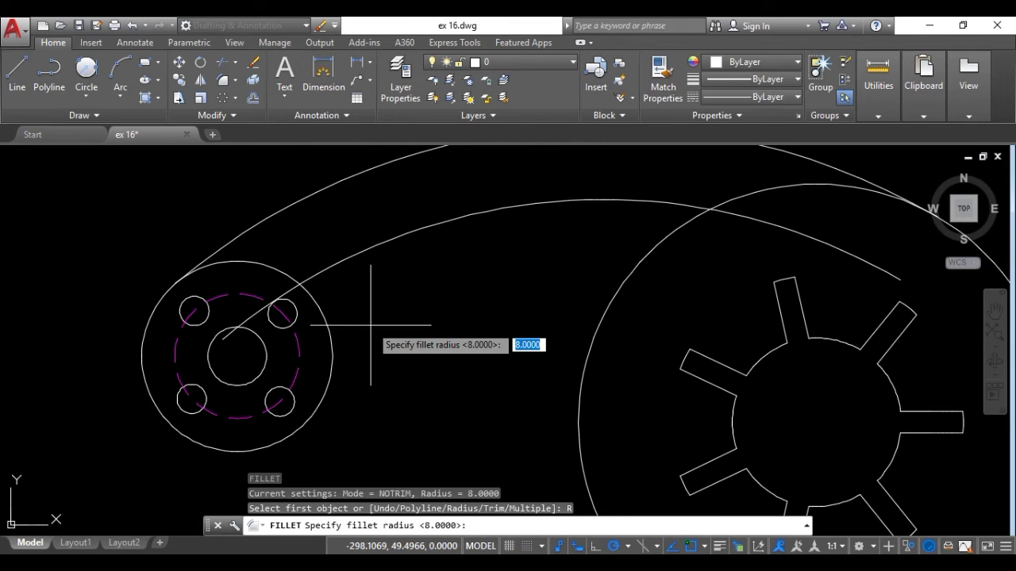
pyautogui.write('10')
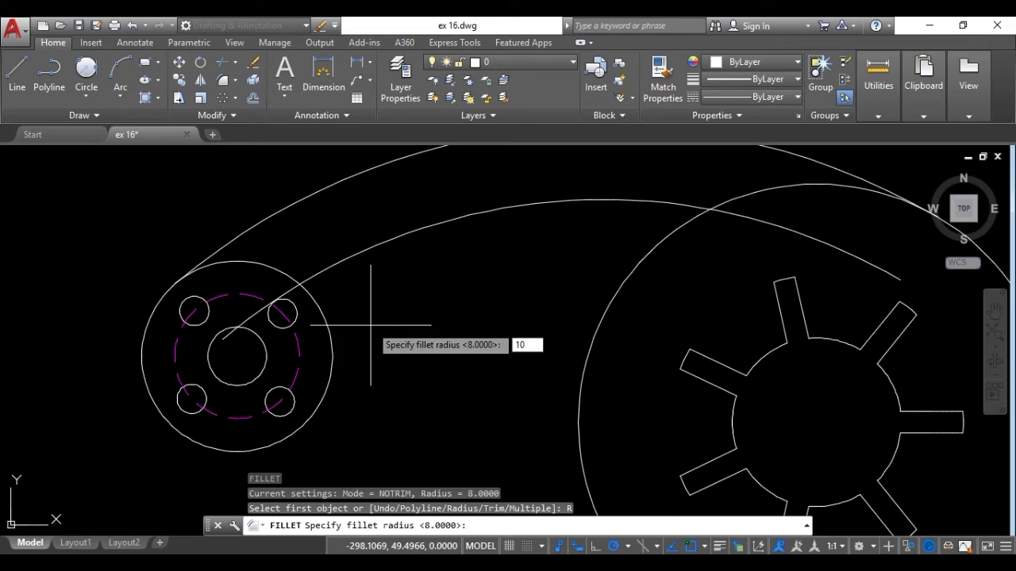
pyautogui.press('Return')
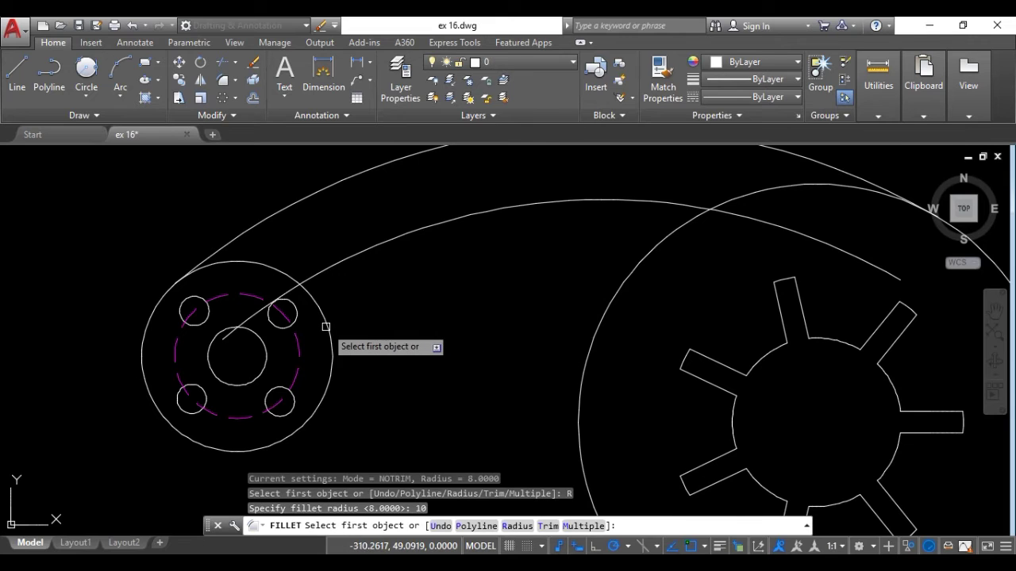
pyautogui.scroll(2, 326, 327)
pyautogui.click(319, 236)
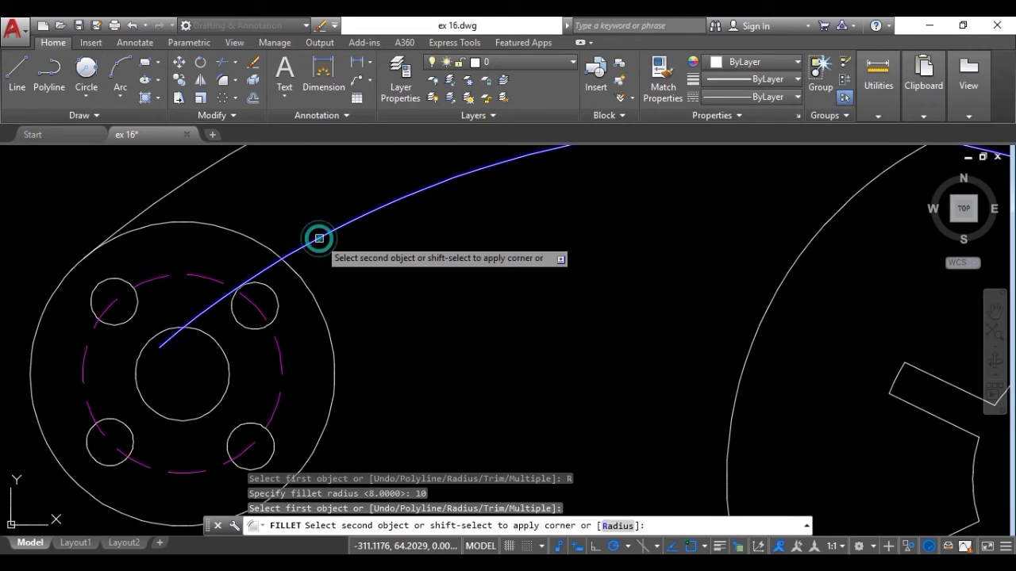
pyautogui.click(307, 280)
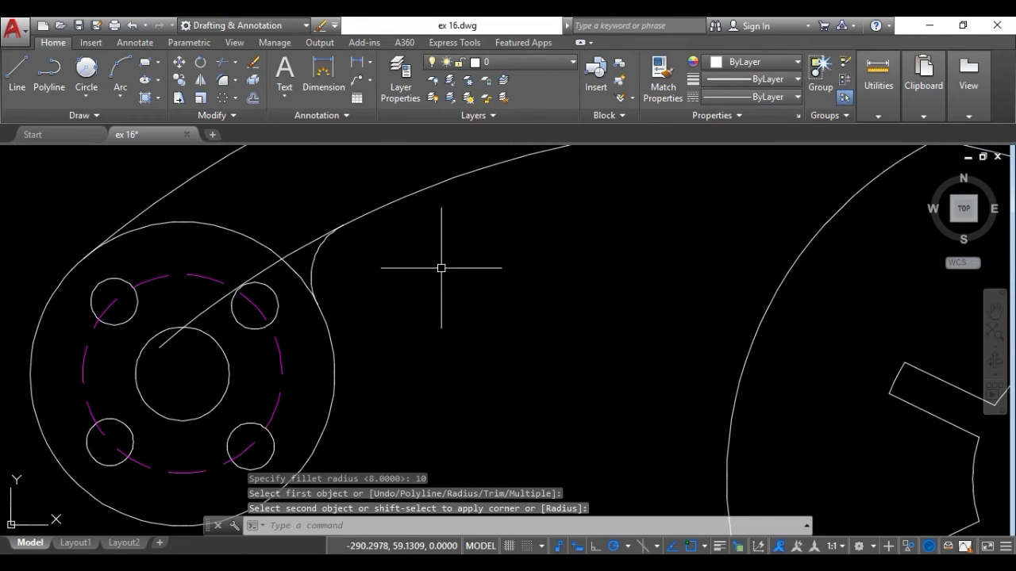
# Step: Add a 12-radius fillet between the inner offset arc and the upper side of the right disc's outer circle
pyautogui.write('F')
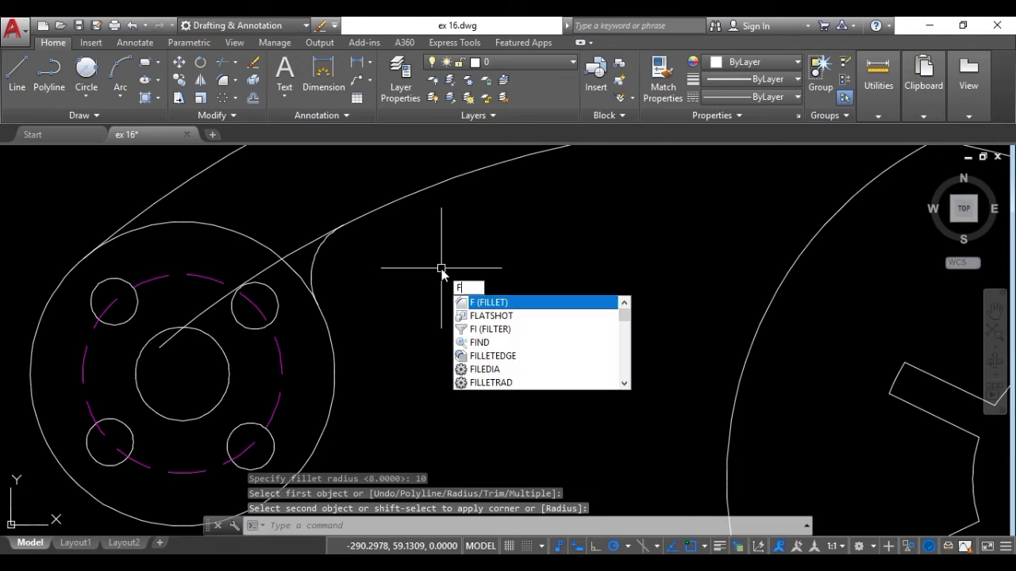
pyautogui.press('Return')
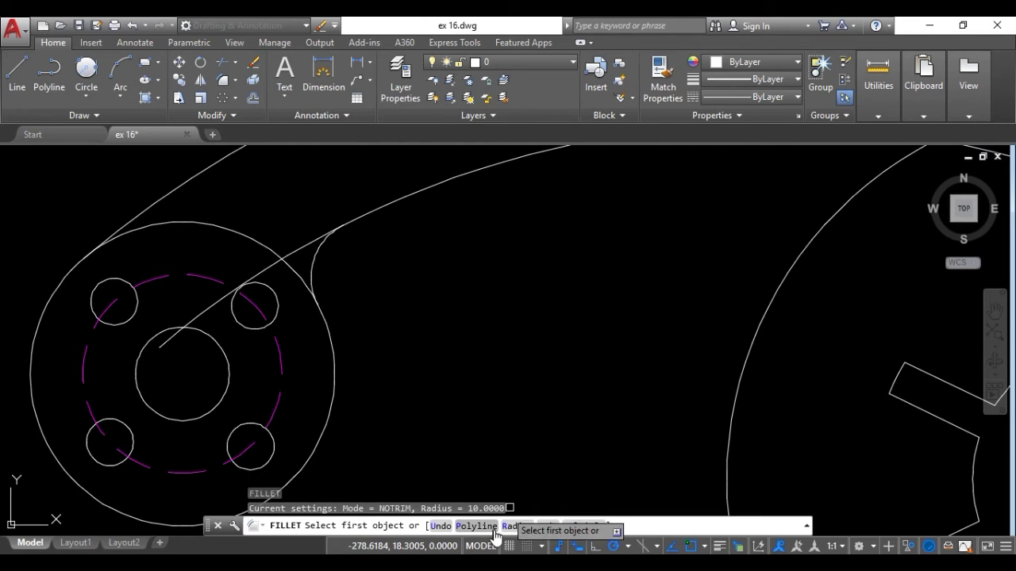
pyautogui.click(516, 526)
pyautogui.scroll(-4, 560, 361)
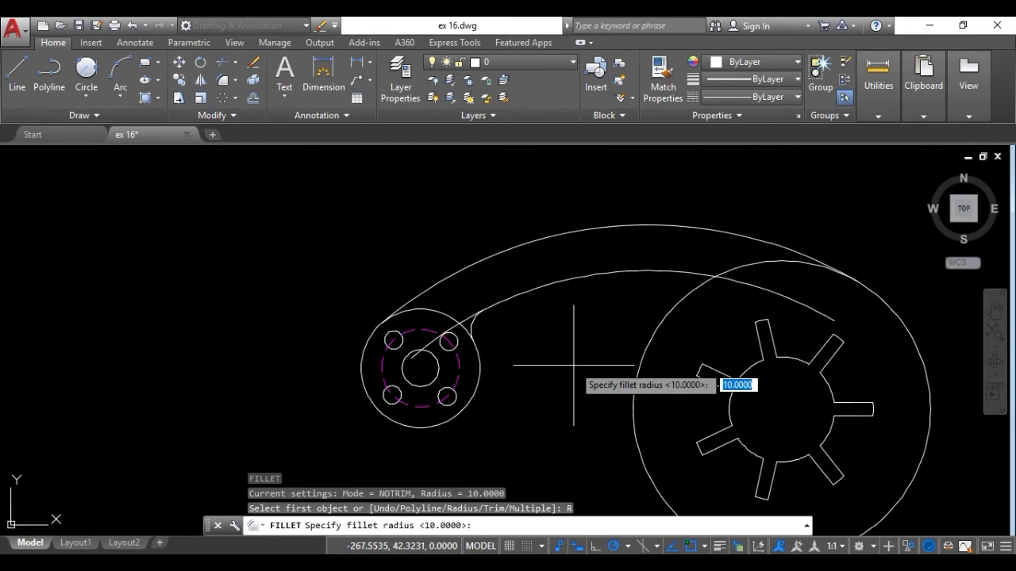
pyautogui.moveTo(561, 363); pyautogui.dragTo(466, 391, button='middle')
pyautogui.scroll(2, 585, 318)
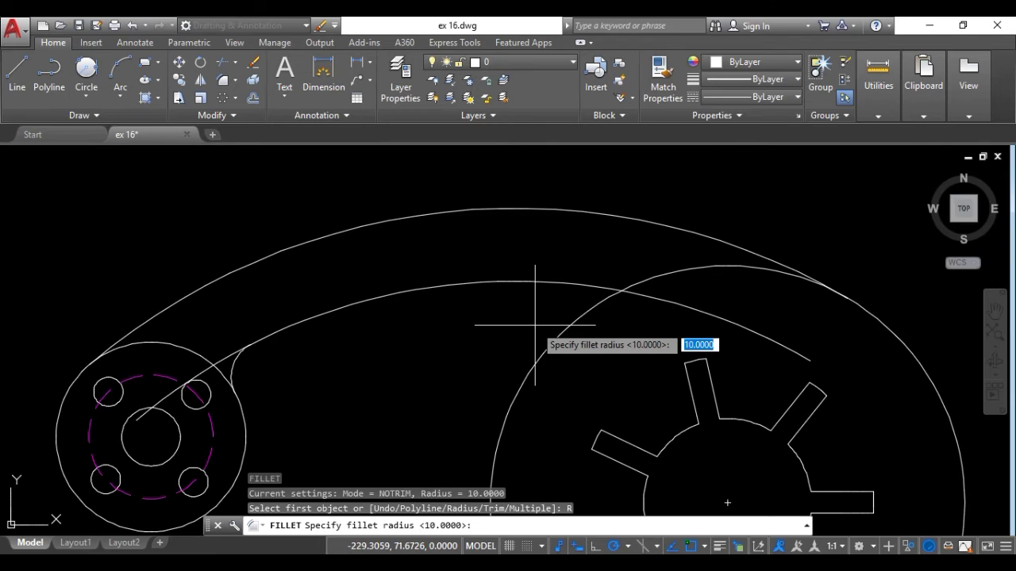
pyautogui.write('12')
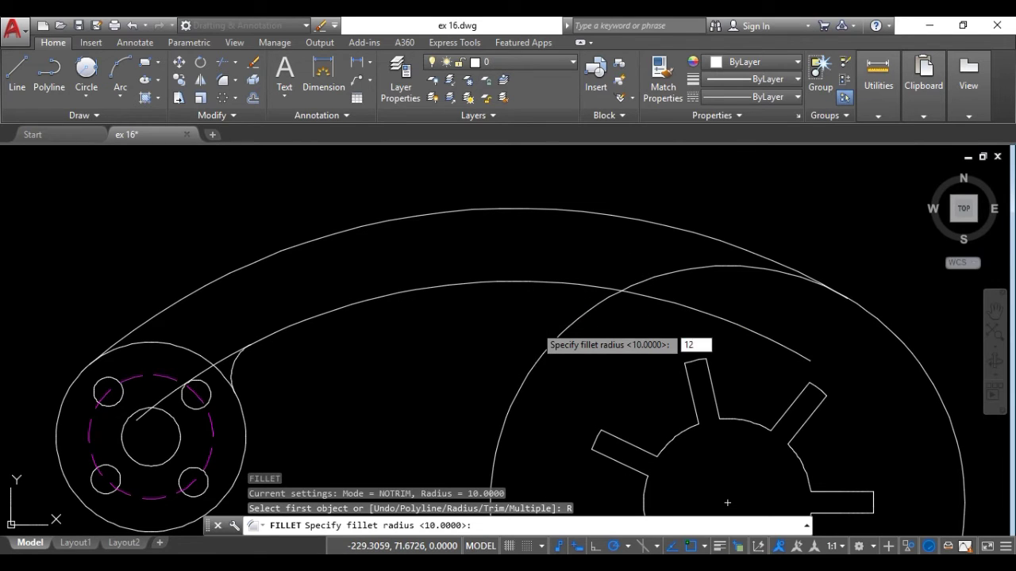
pyautogui.press('Return')
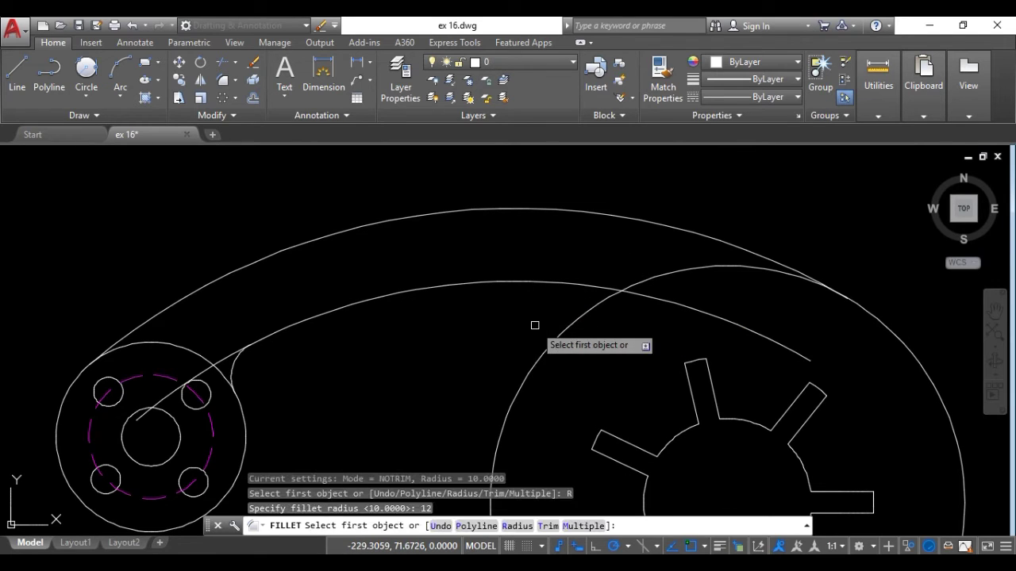
pyautogui.click(573, 285)
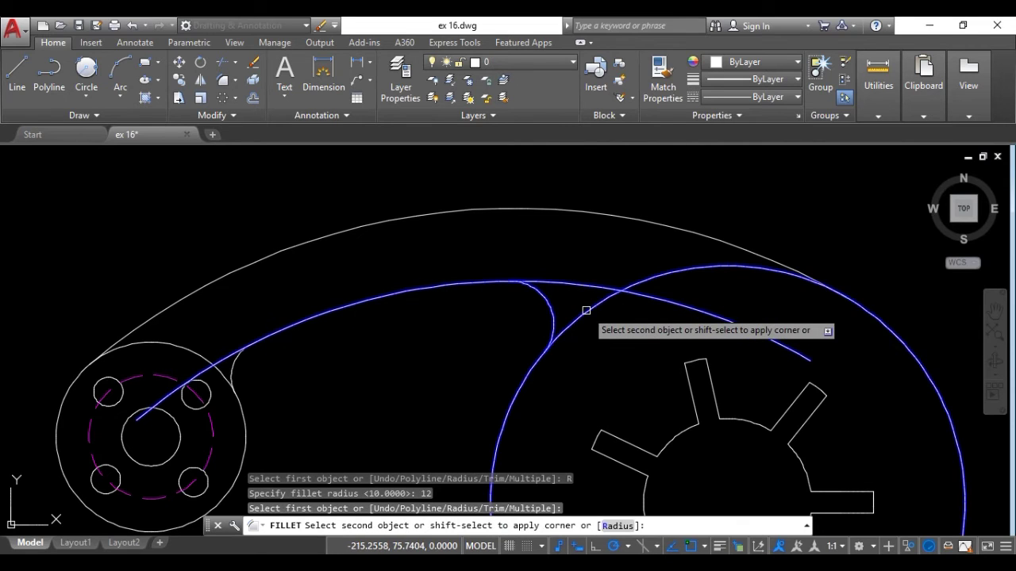
pyautogui.click(584, 308)
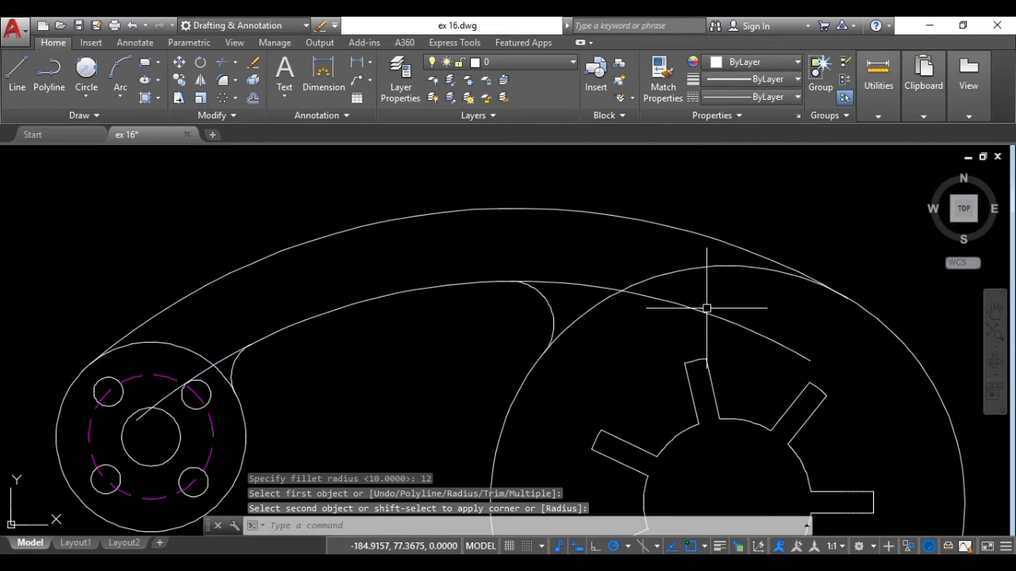
# Step: Trim the inner arc beyond the 12-radius fillet at the right disc and between the 10-radius fillet and the left hub
pyautogui.write('tr')
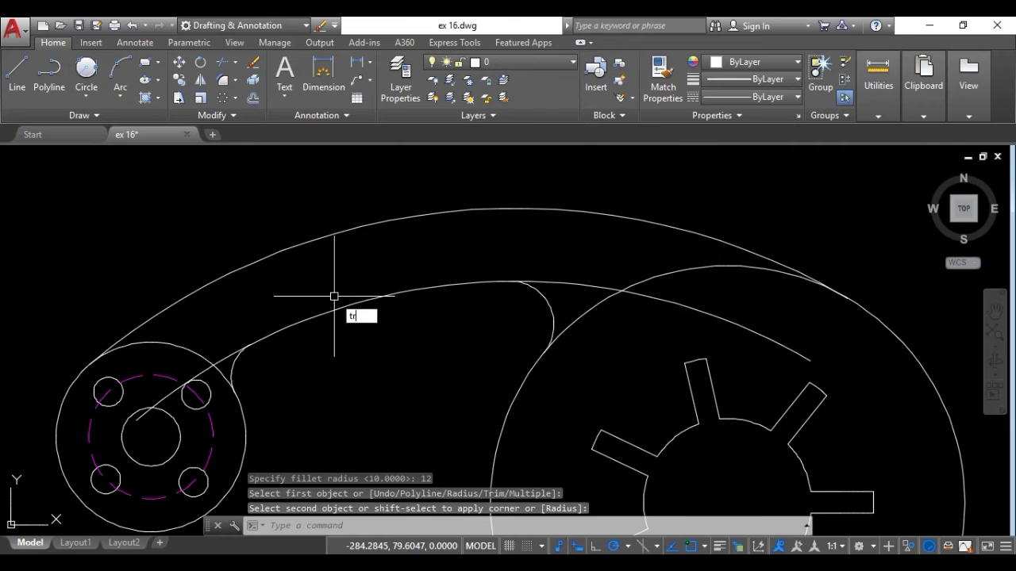
pyautogui.press('Return')
pyautogui.press('Return')
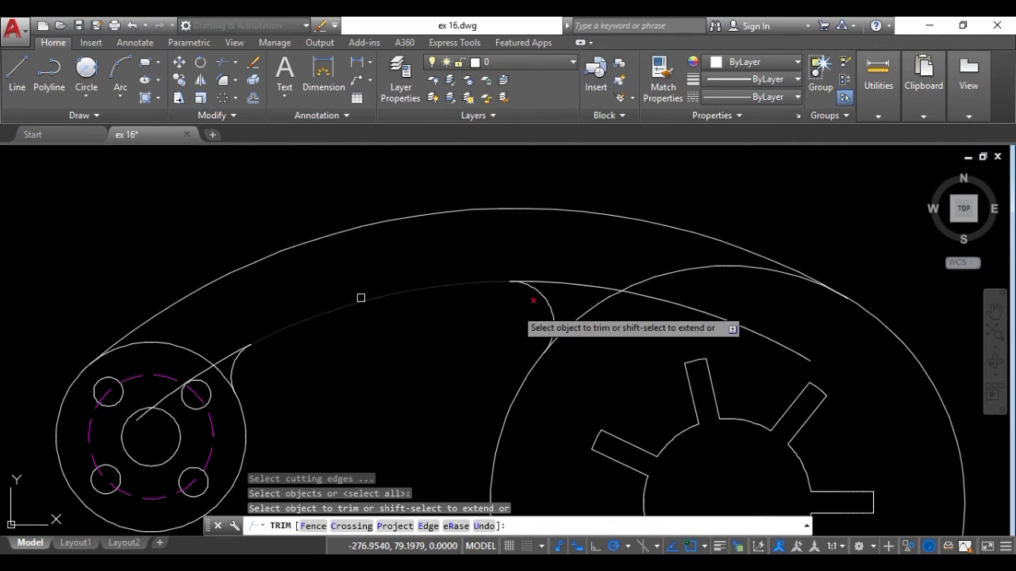
pyautogui.click(671, 304)
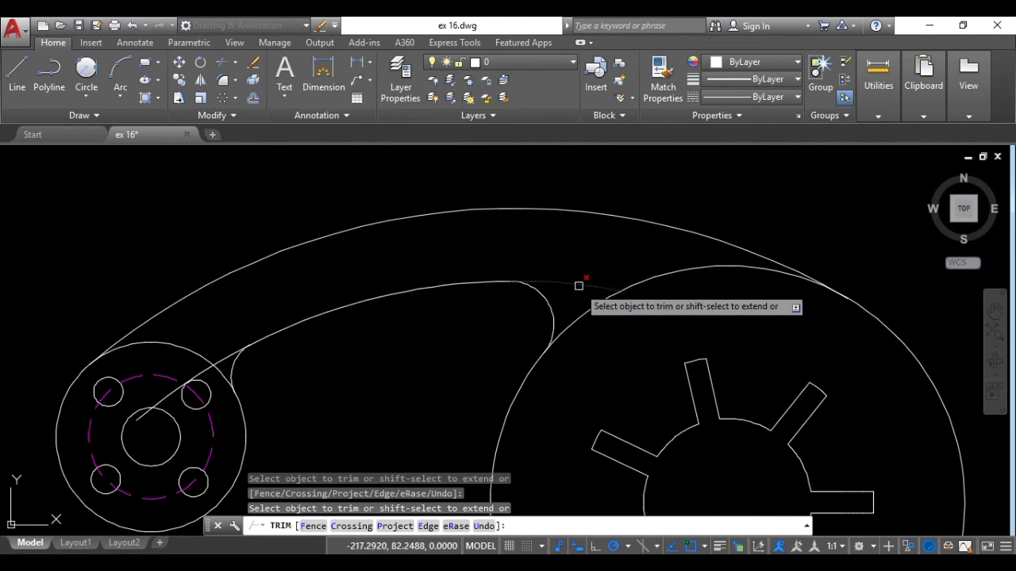
pyautogui.click(577, 284)
pyautogui.scroll(5, 262, 387)
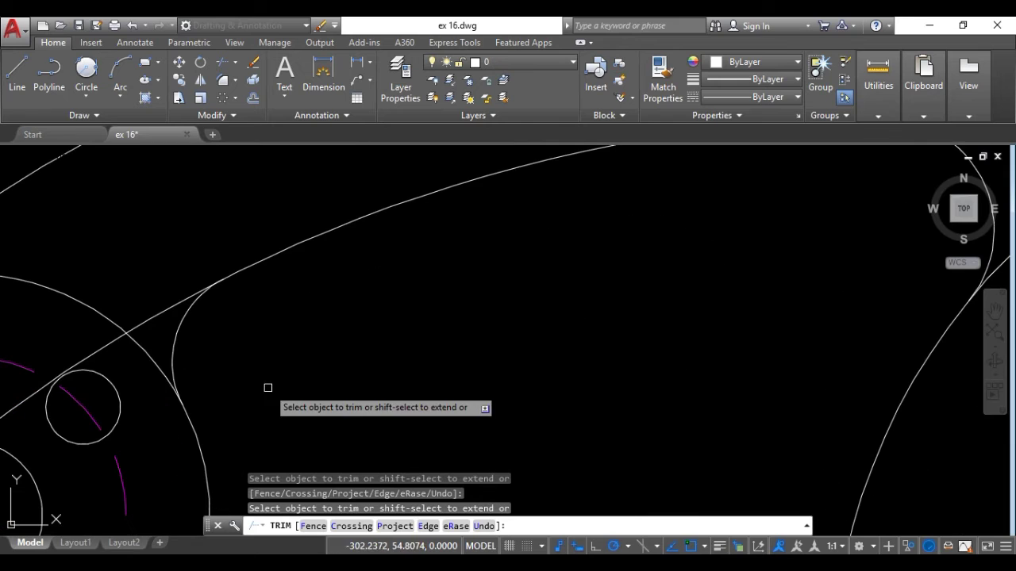
pyautogui.click(153, 313)
pyautogui.scroll(-4, 156, 315)
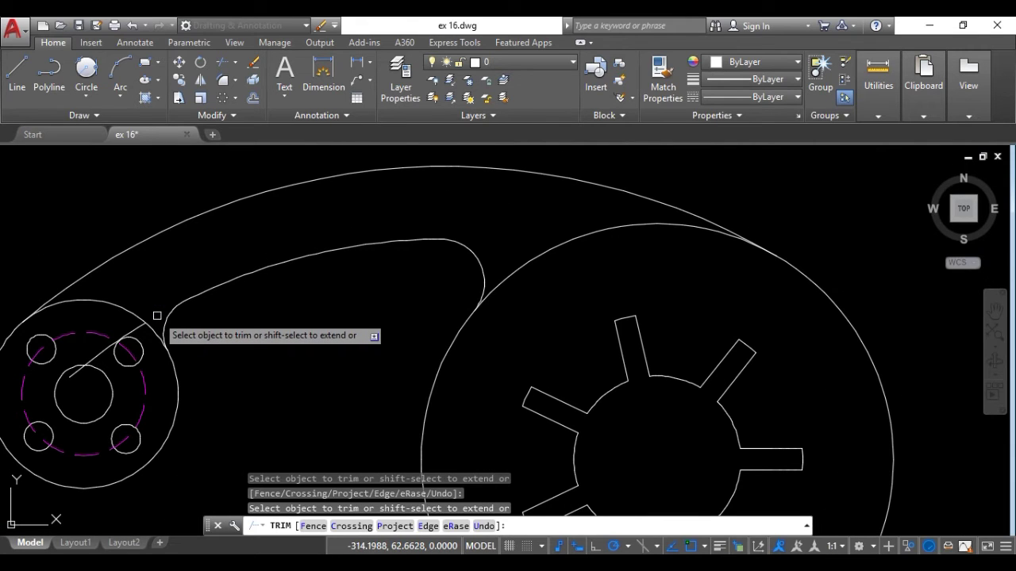
pyautogui.press('Escape')
# Step: Erase the leftover piece of the inner arc inside the left hub
pyautogui.click(107, 350)
pyautogui.rightClick(99, 357)
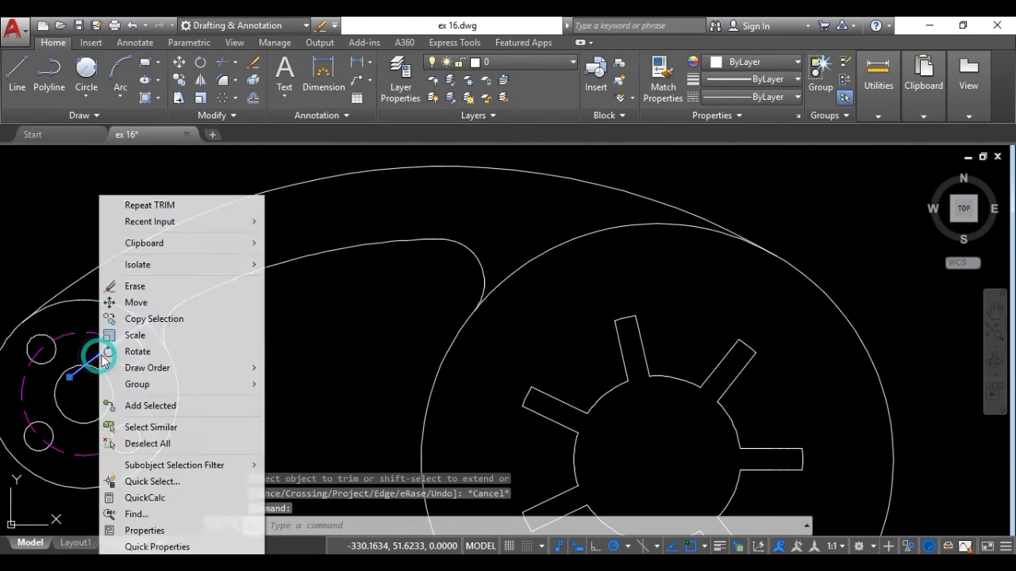
pyautogui.click(136, 285)
pyautogui.scroll(-4, 423, 307)
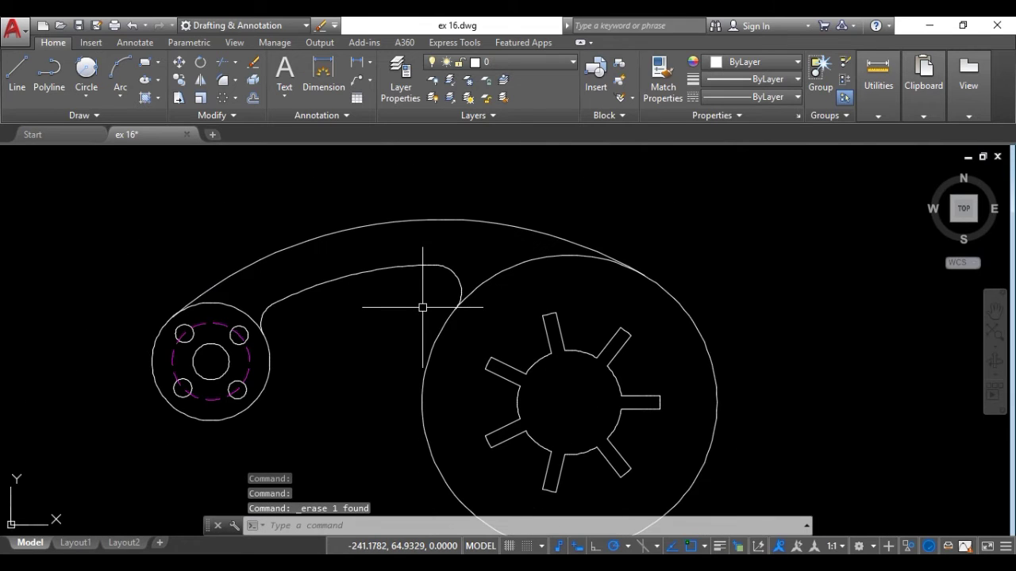
pyautogui.moveTo(420, 302); pyautogui.dragTo(431, 277, button='middle')
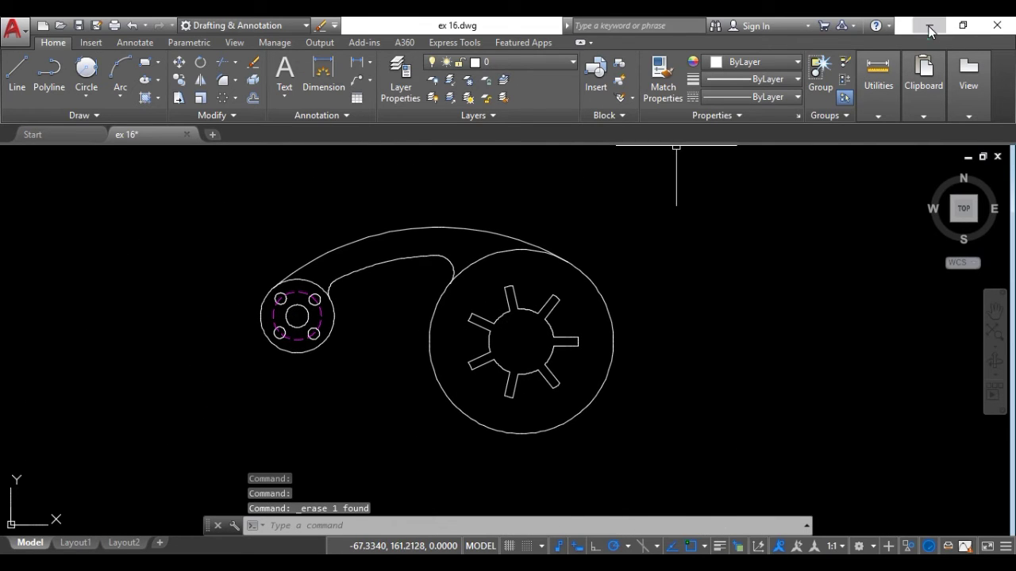
# Step: Check the lower arm in the reference PDF and, with Ortho on, draw a horizontal line from the left hub's centre towards the right disc
pyautogui.click(929, 25)
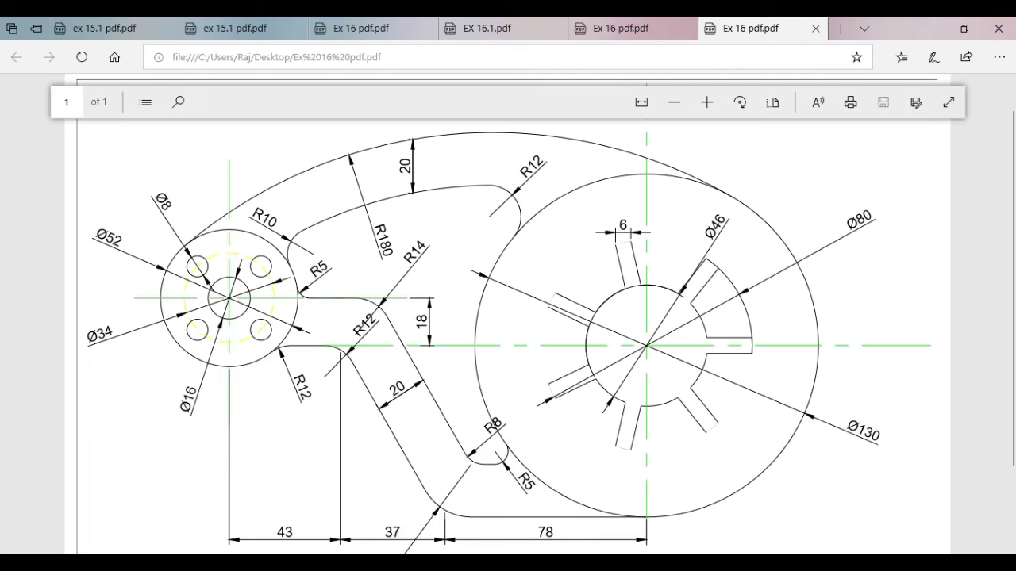
pyautogui.click(505, 553)
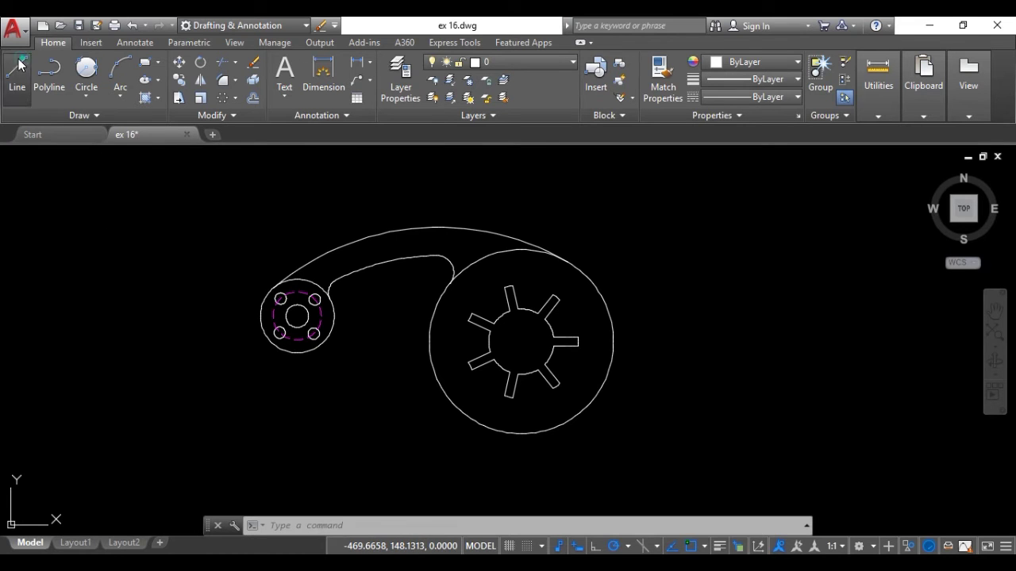
pyautogui.scroll(2, 290, 305)
pyautogui.write('l')
pyautogui.press('Return')
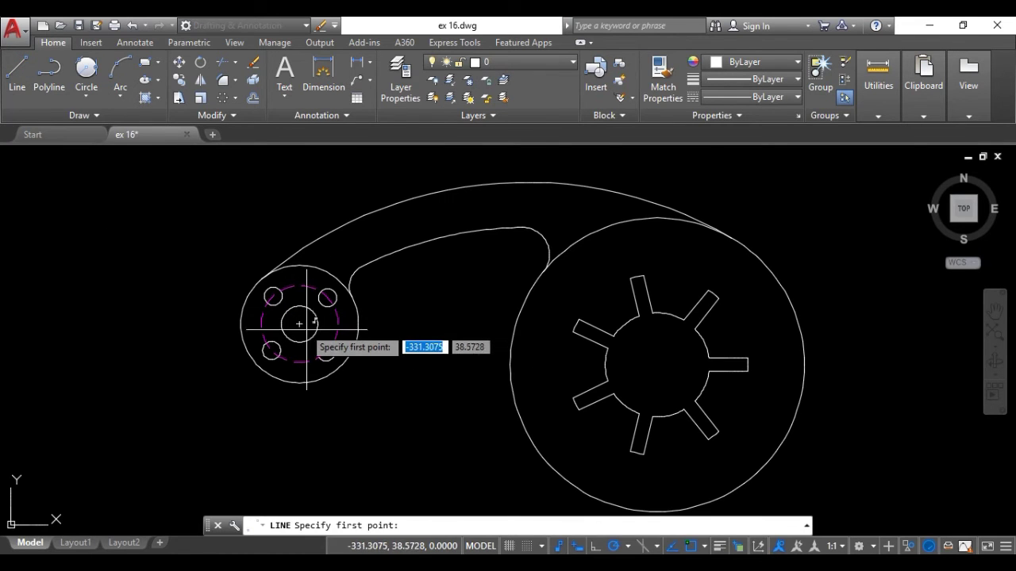
pyautogui.click(301, 323)
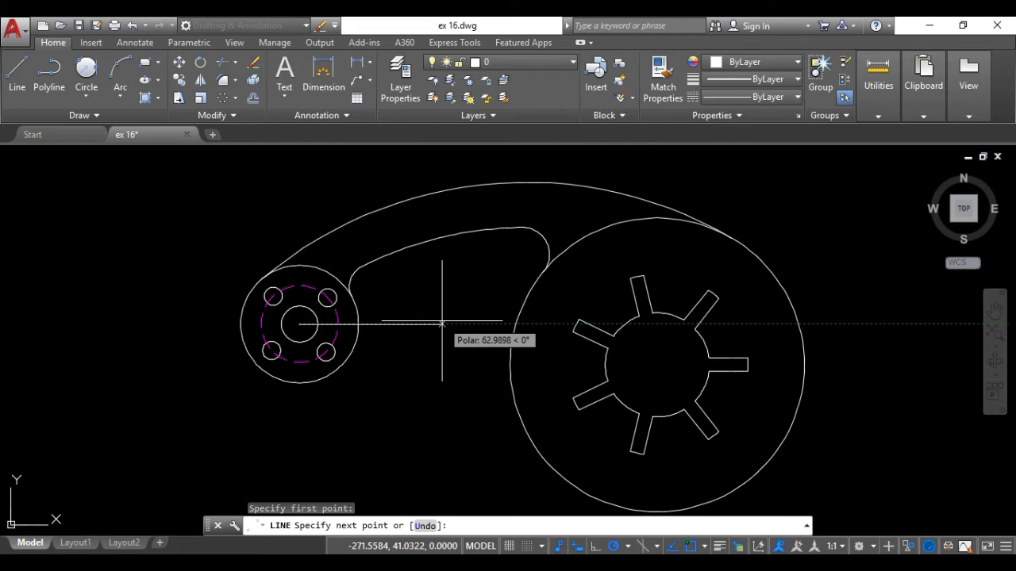
pyautogui.scroll(2, 448, 323)
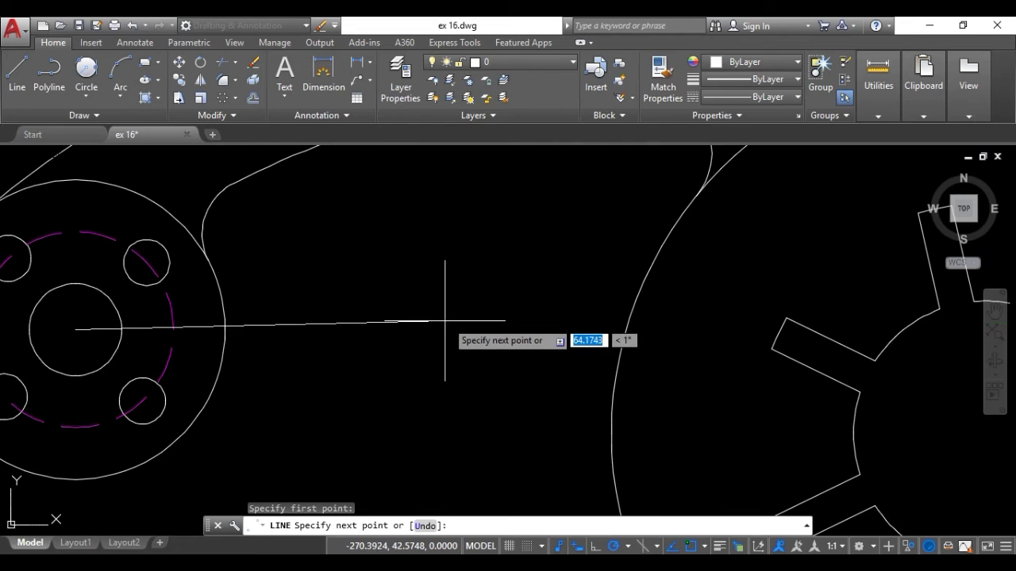
pyautogui.click(594, 546)
pyautogui.click(461, 308)
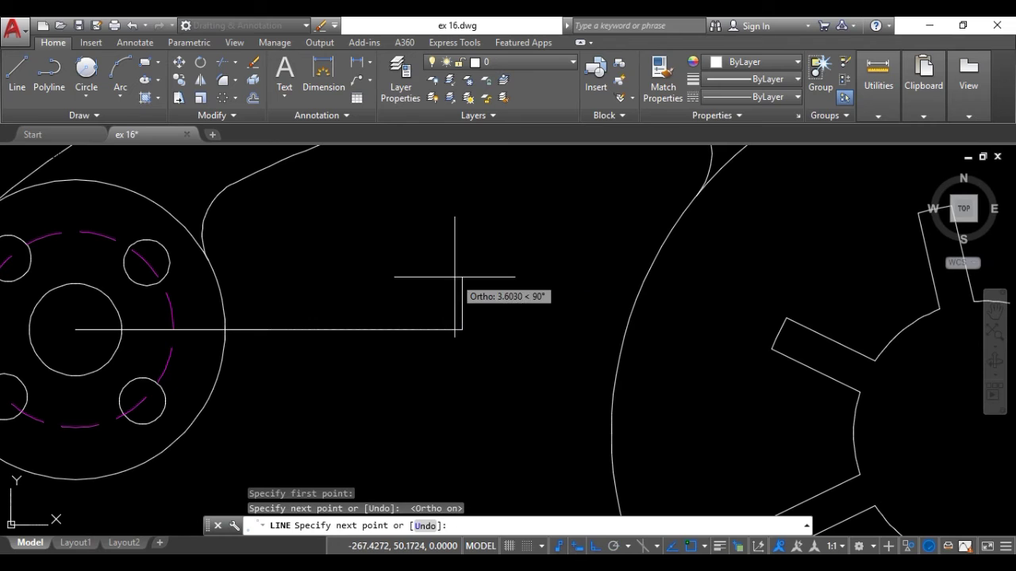
pyautogui.press('Escape')
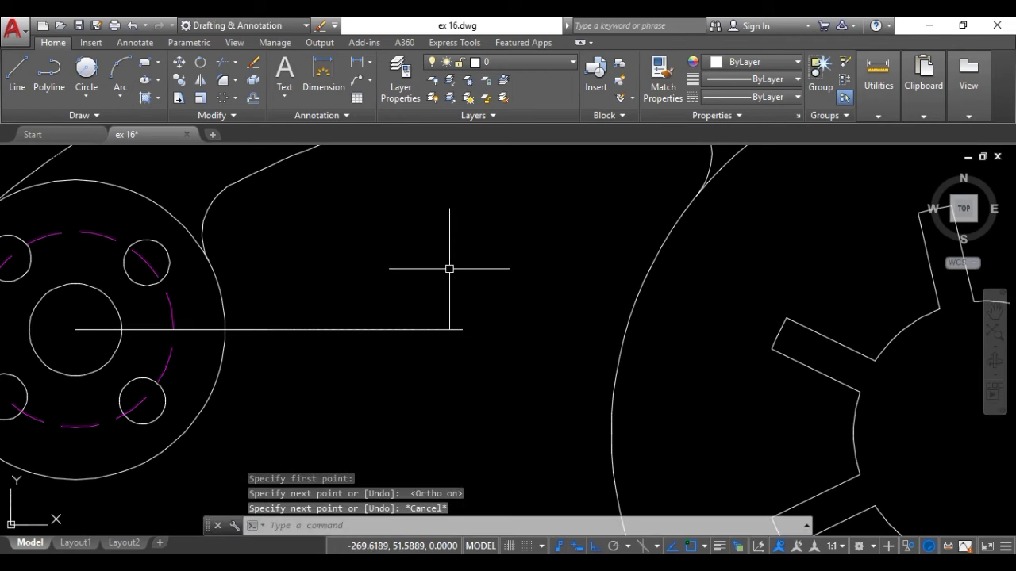
pyautogui.scroll(-4, 451, 270)
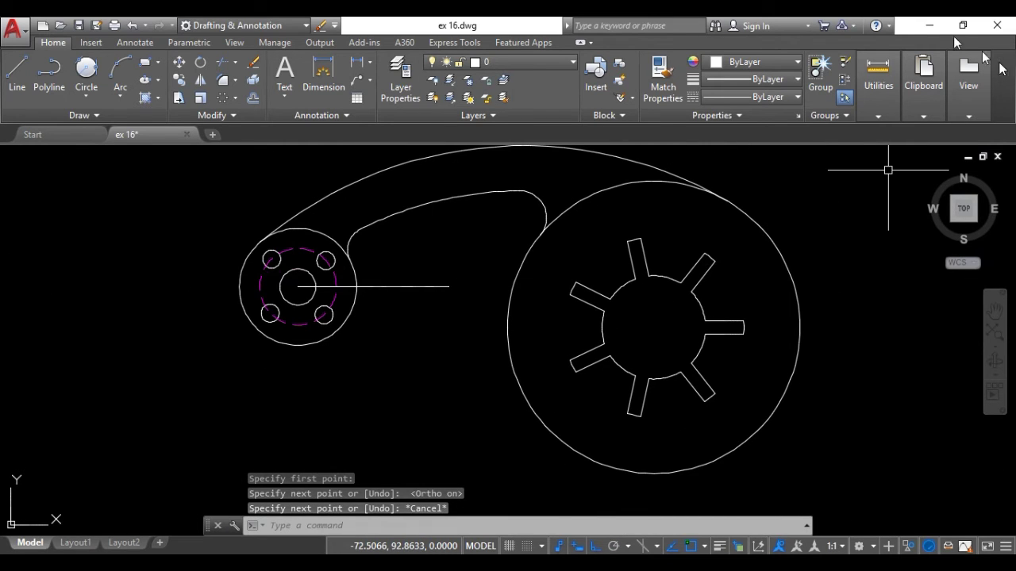
# Step: Check the lower arm in the reference PDF and draw a horizontal line towards the right disc, starting 18 below the left hub's centre
pyautogui.click(935, 27)
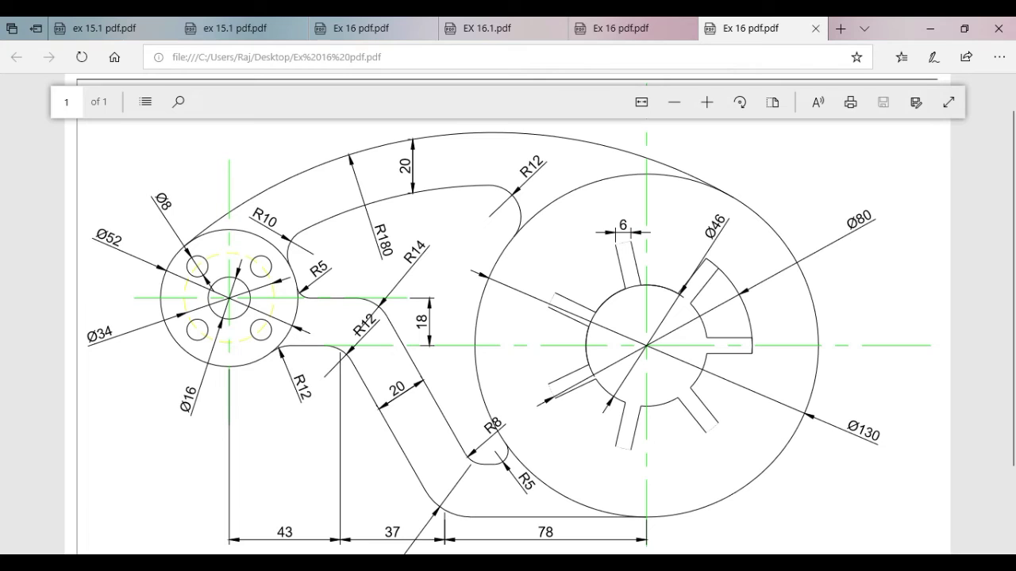
pyautogui.click(473, 554)
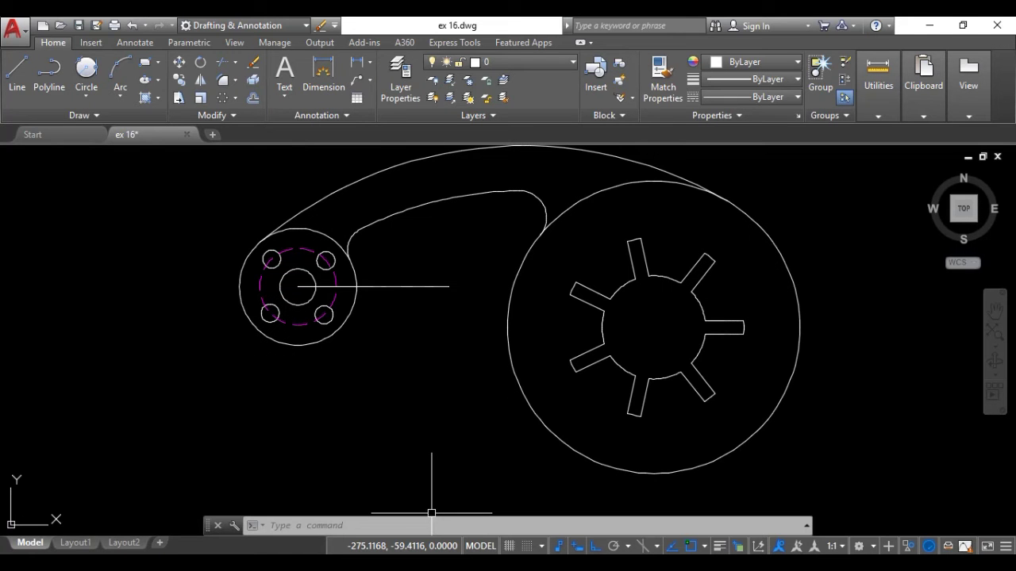
pyautogui.click(21, 83)
pyautogui.scroll(2, 303, 300)
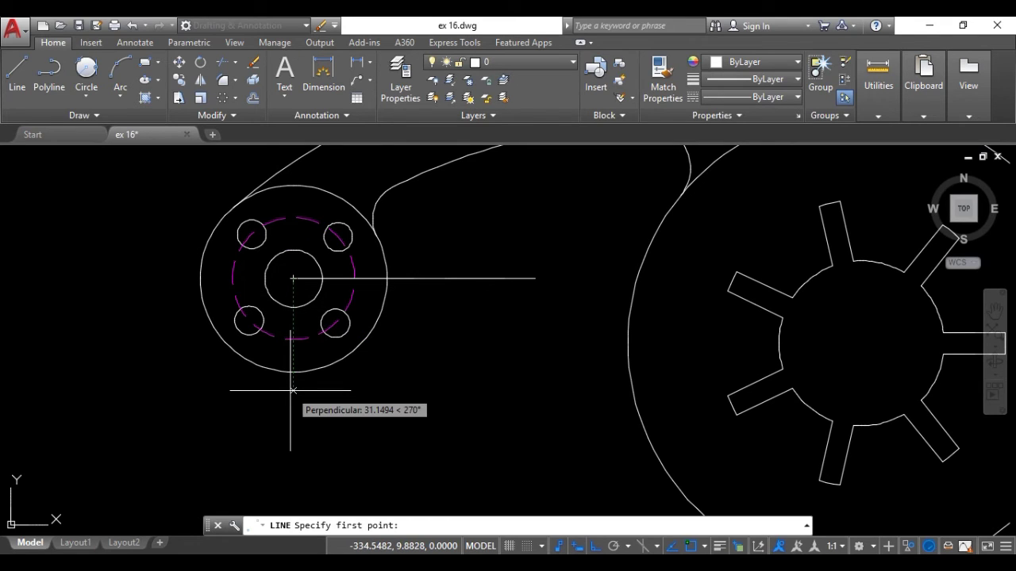
pyautogui.write('18')
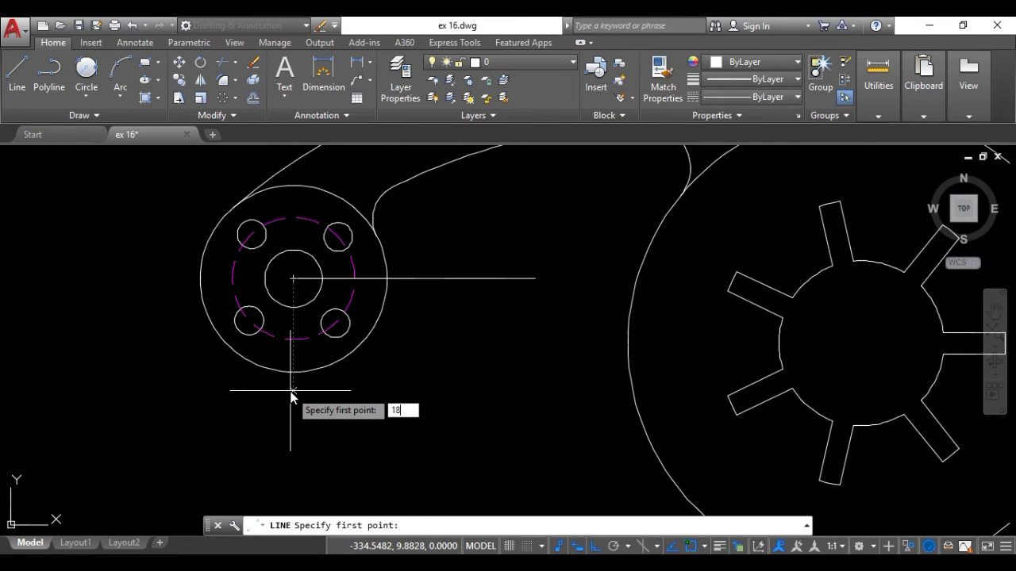
pyautogui.press('Return')
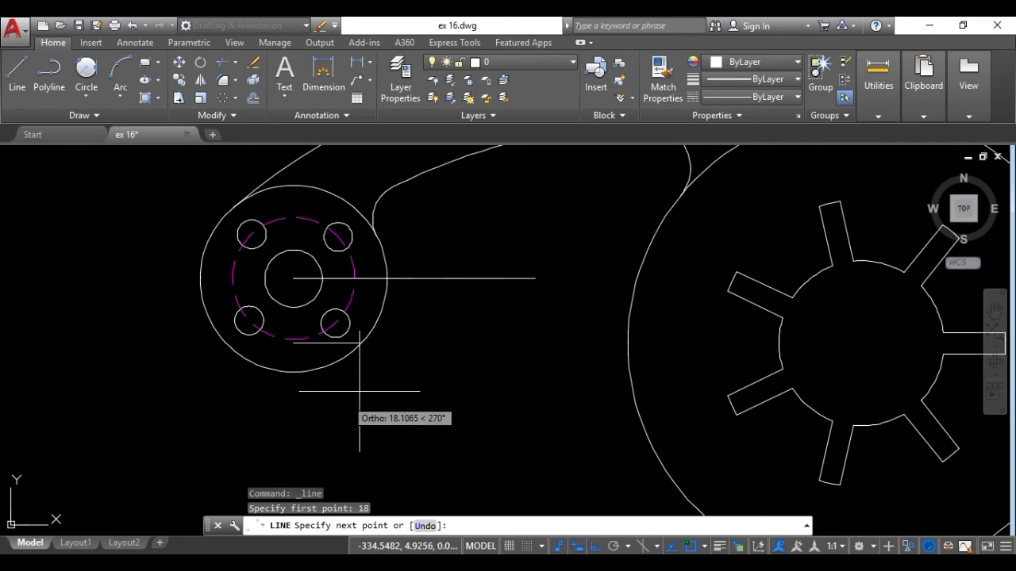
pyautogui.click(567, 328)
pyautogui.press('Escape')
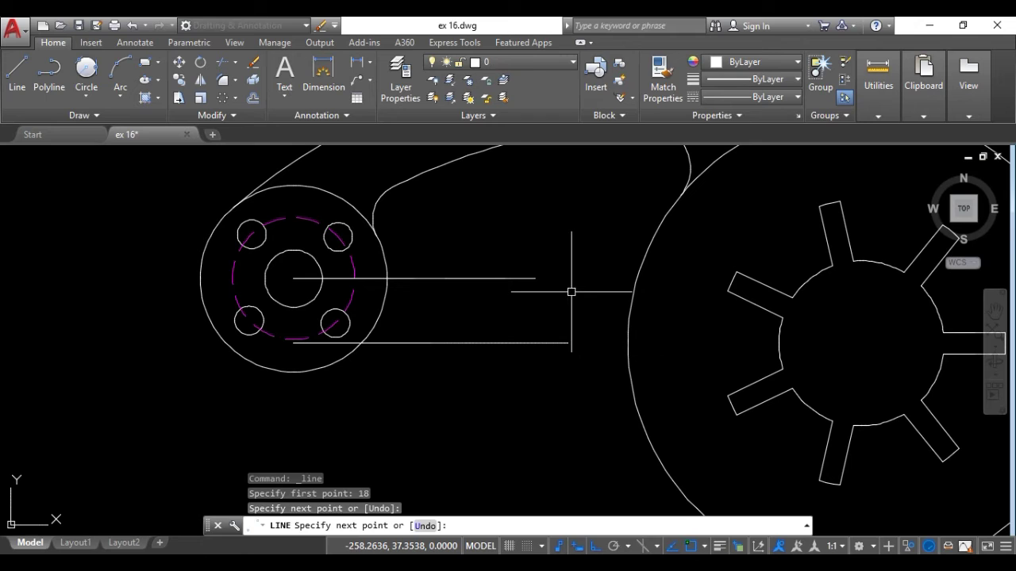
# Step: Draw a vertical line below the left hub's centre, from the level of the right disc's lowest point up to the lower horizontal line's start
pyautogui.click(27, 79)
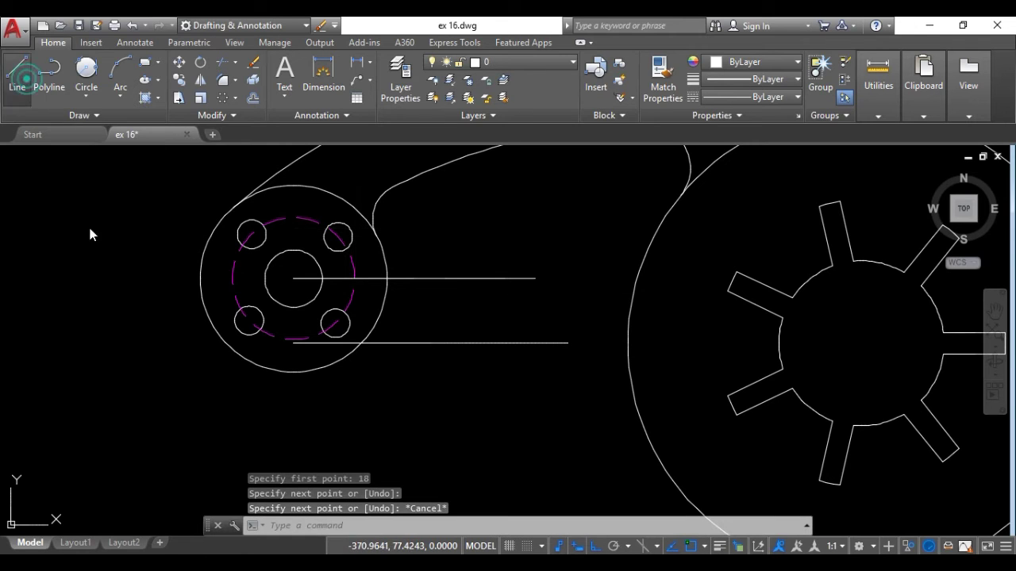
pyautogui.scroll(-2, 92, 230)
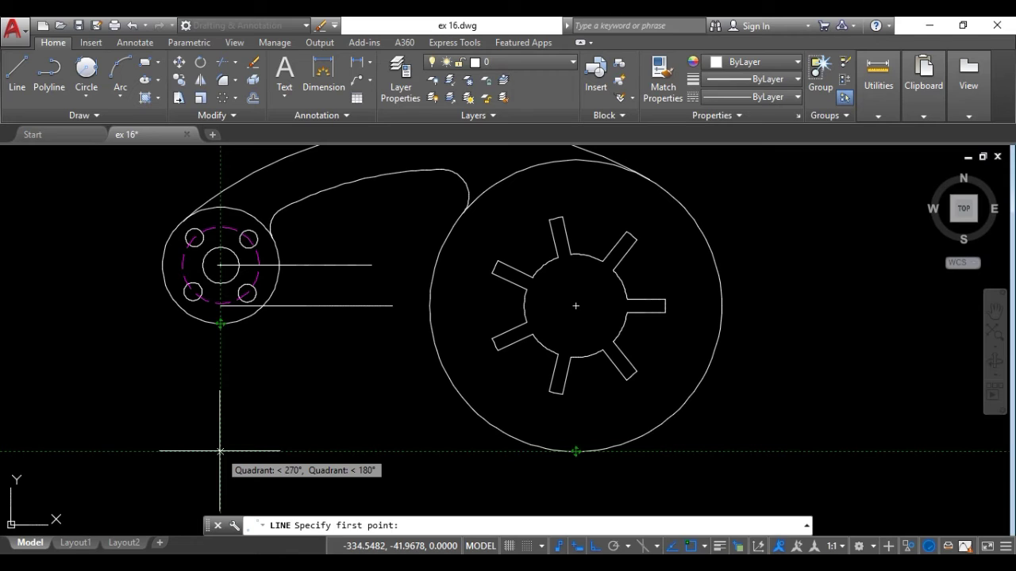
pyautogui.click(219, 451)
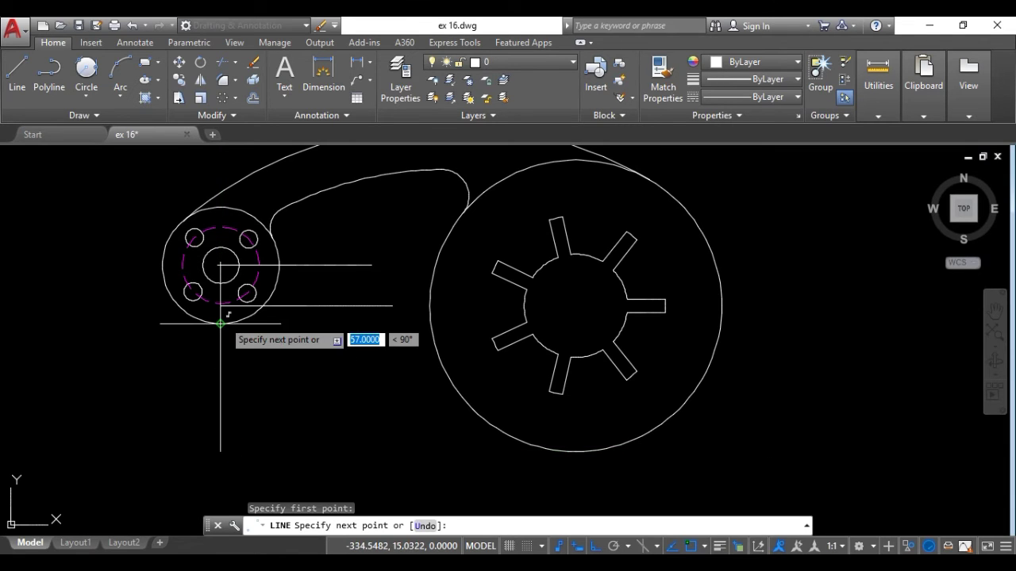
pyautogui.scroll(1, 223, 320)
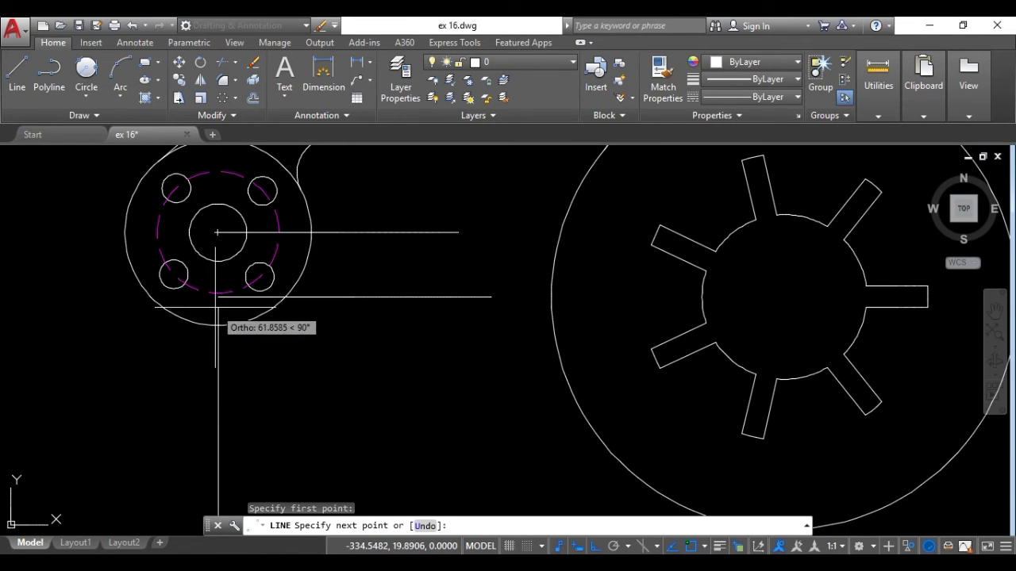
pyautogui.click(218, 296)
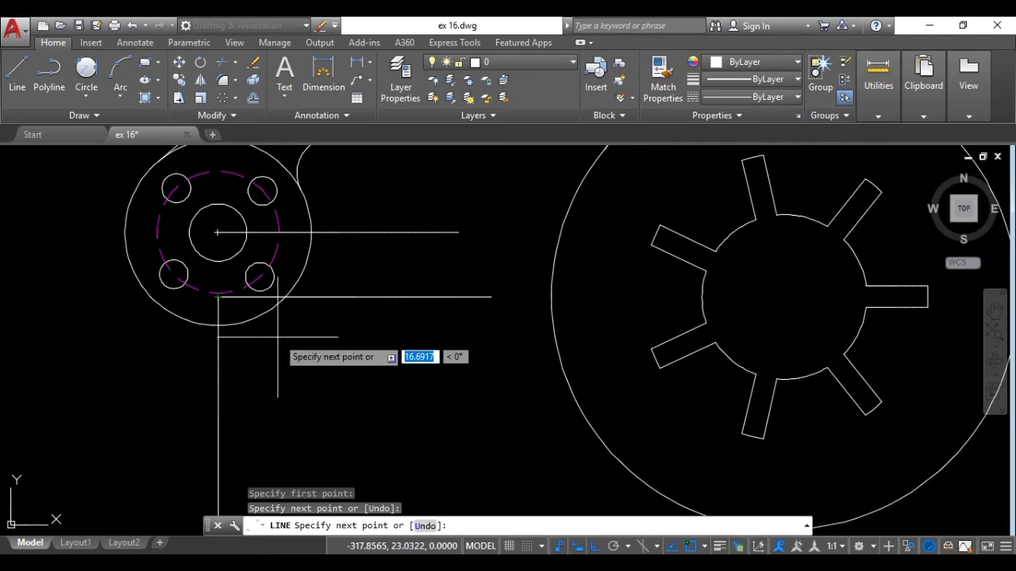
pyautogui.press('Escape')
pyautogui.scroll(-1, 329, 336)
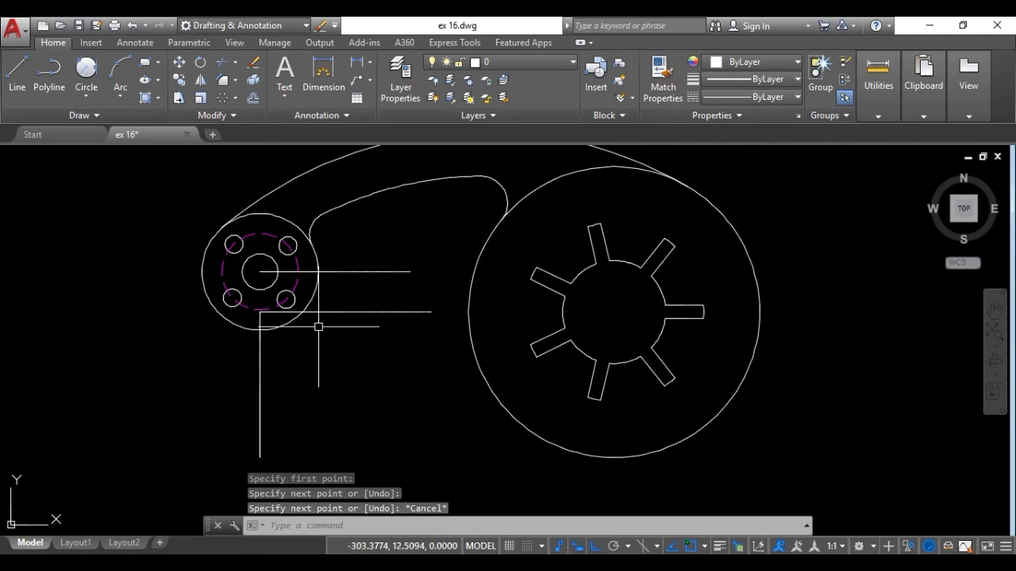
# Step: Draw a horizontal line from the vertical line's lower end to the lowest quadrant point of the right disc's outer circle
pyautogui.click(18, 76)
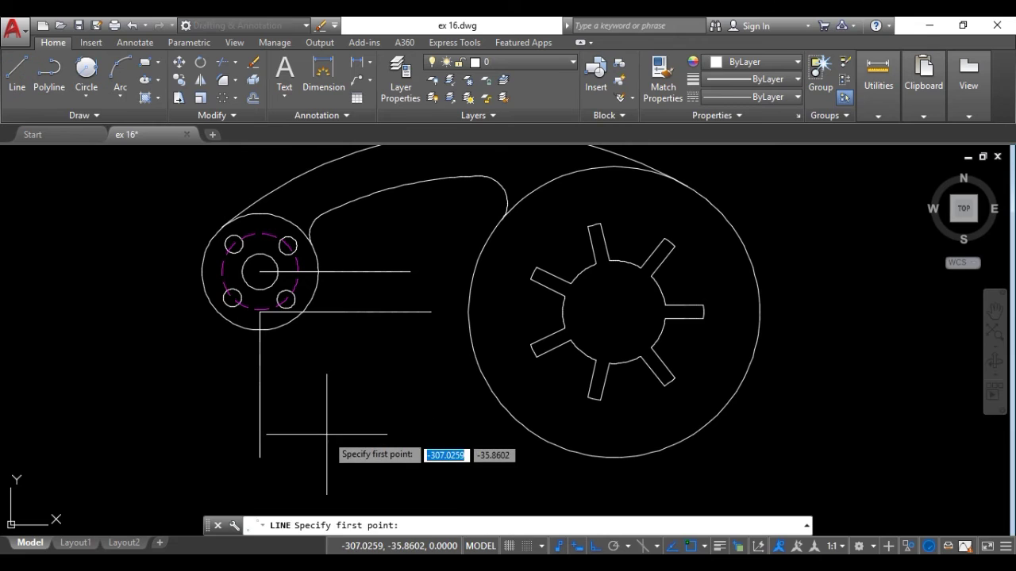
pyautogui.moveTo(294, 429); pyautogui.dragTo(288, 403, button='middle')
pyautogui.click(254, 432)
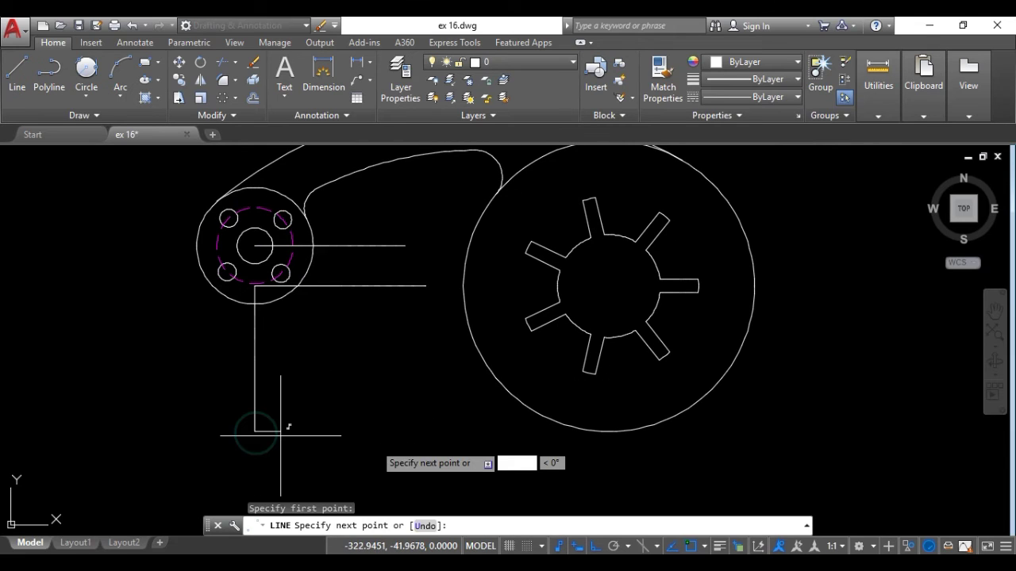
pyautogui.click(601, 432)
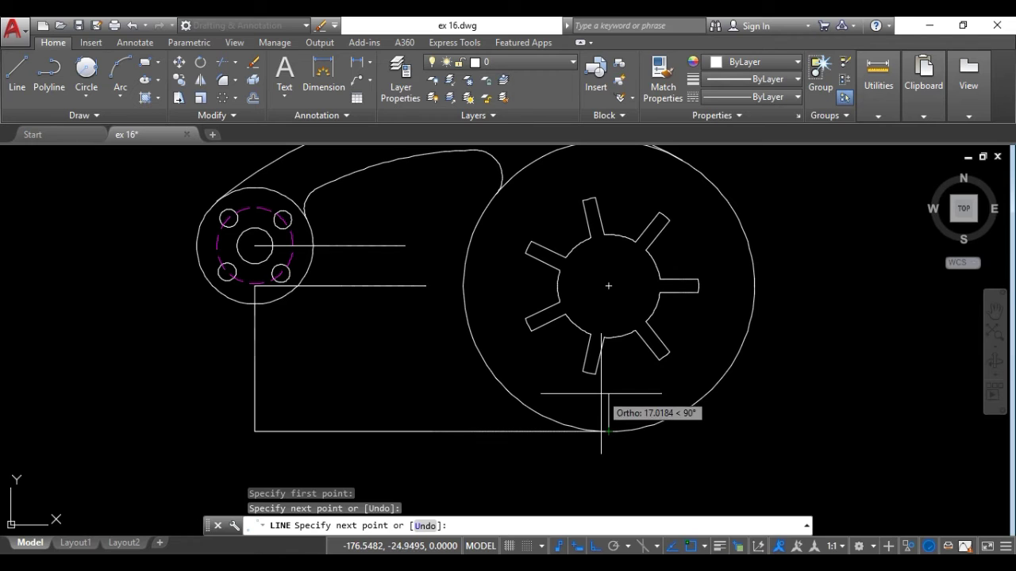
pyautogui.press('Escape')
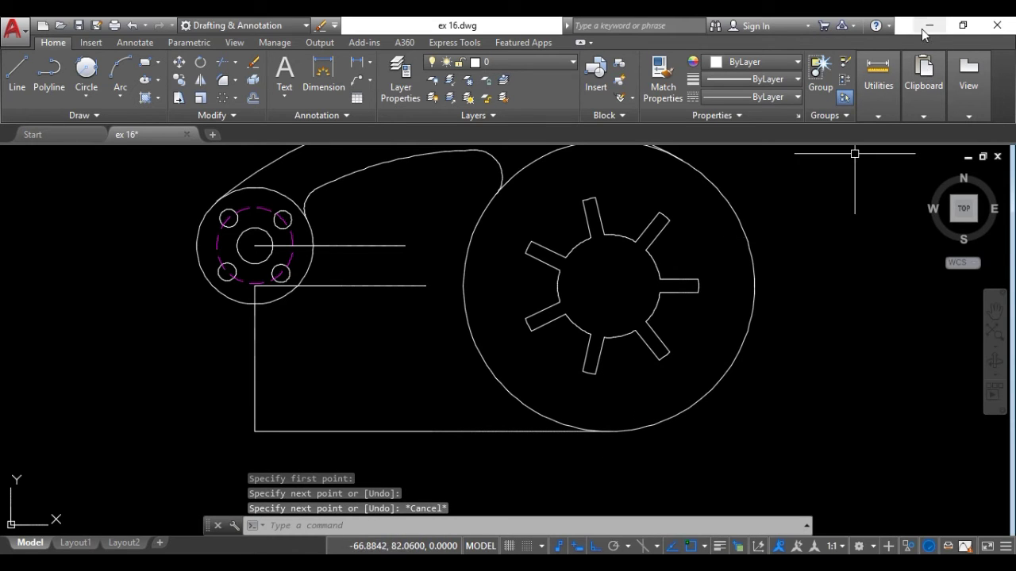
# Step: Check the arm's horizontal dimensions in the reference PDF and offset the vertical line below the hub by 43 towards the right disc
pyautogui.click(927, 27)
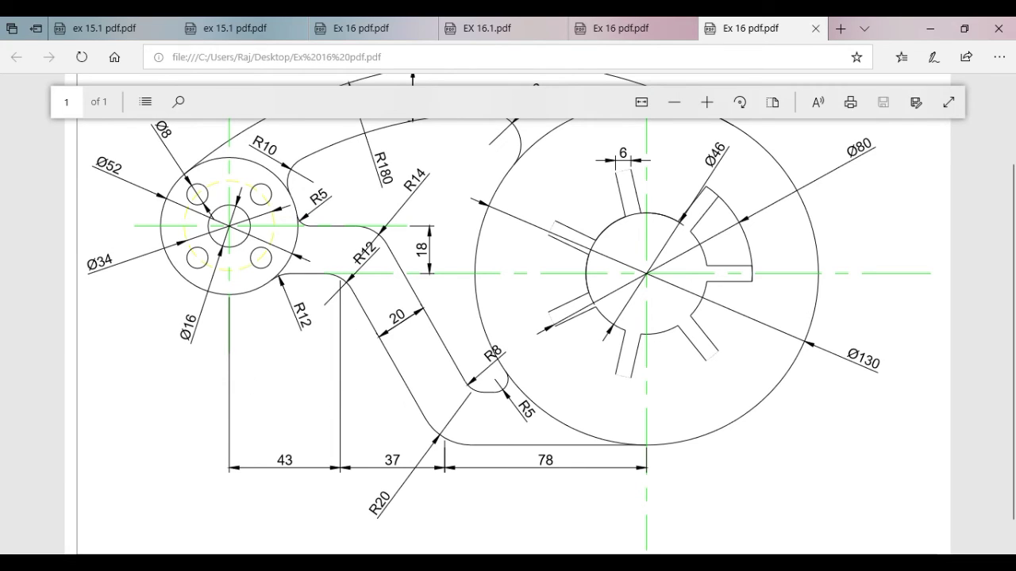
pyautogui.hotkey('alt', 'Tab')
pyautogui.write('O')
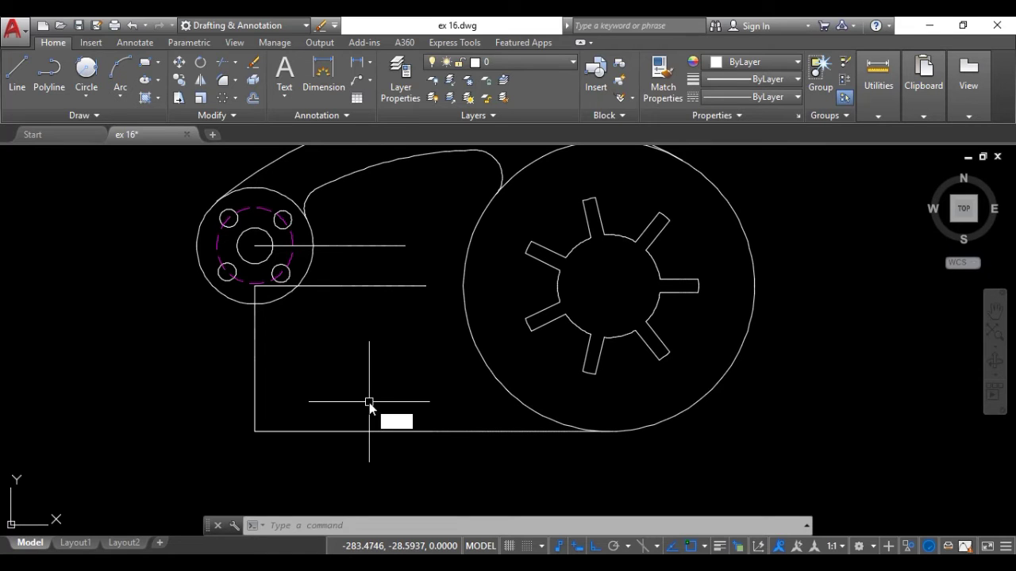
pyautogui.press('Return')
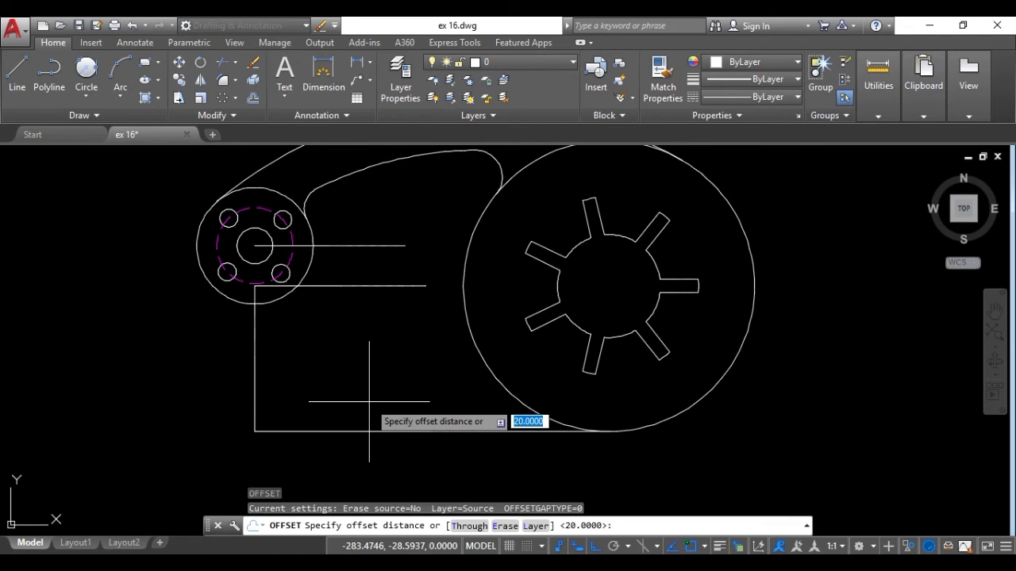
pyautogui.write('143')
pyautogui.press('Return')
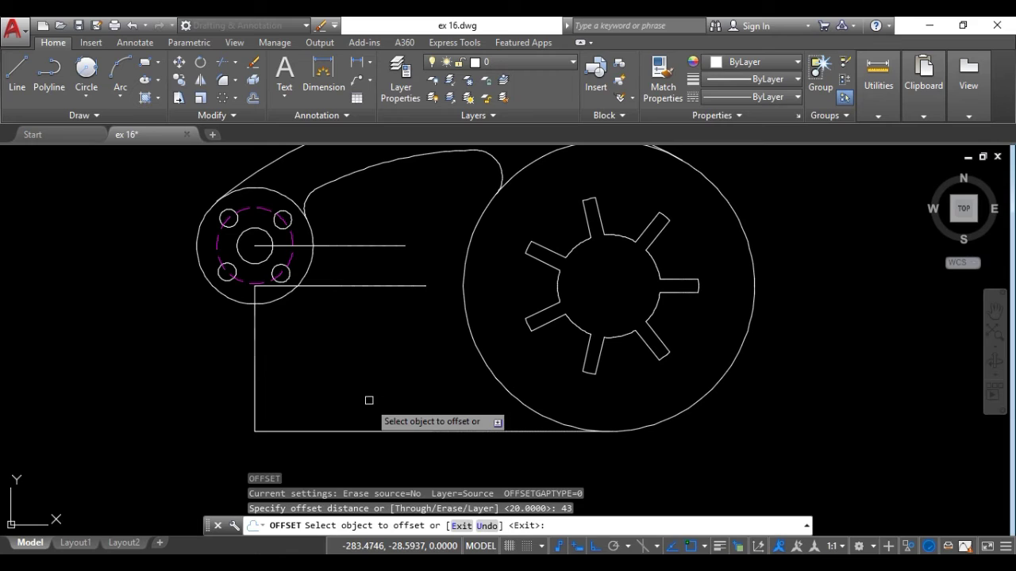
pyautogui.click(254, 351)
pyautogui.click(301, 356)
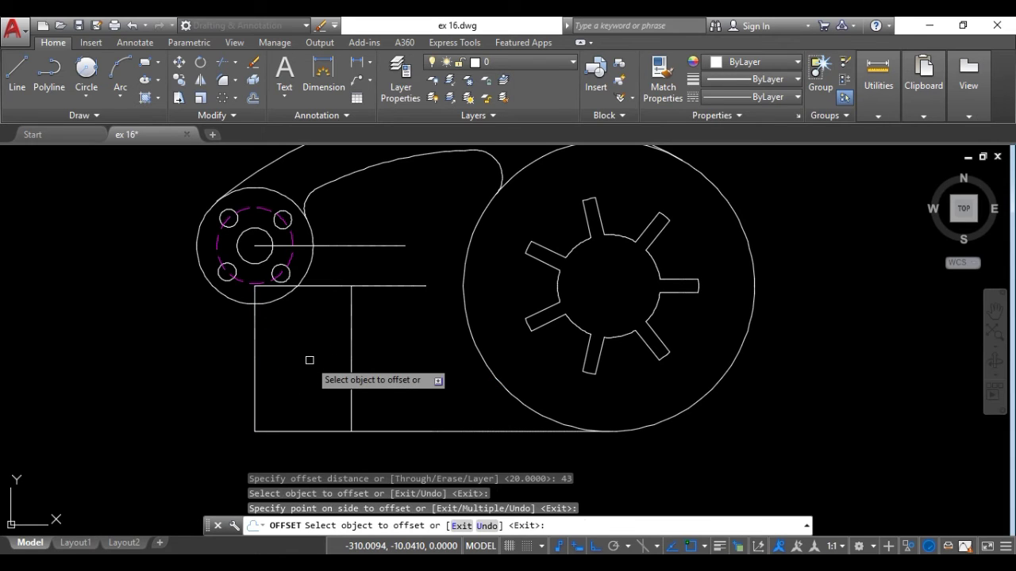
pyautogui.press('Escape')
# Step: Offset the new vertical line by 37 towards the right disc
pyautogui.write('o')
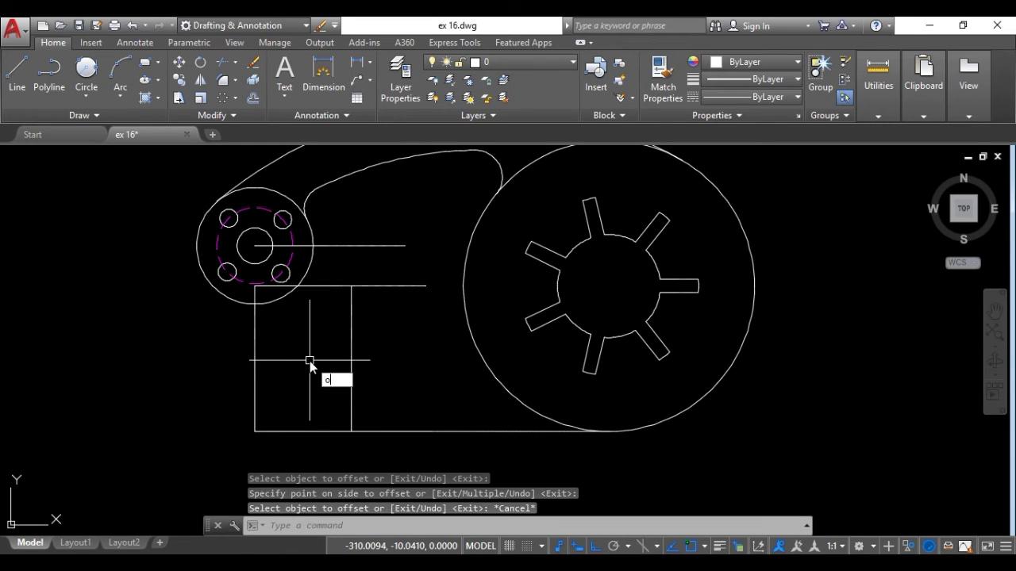
pyautogui.press('Return')
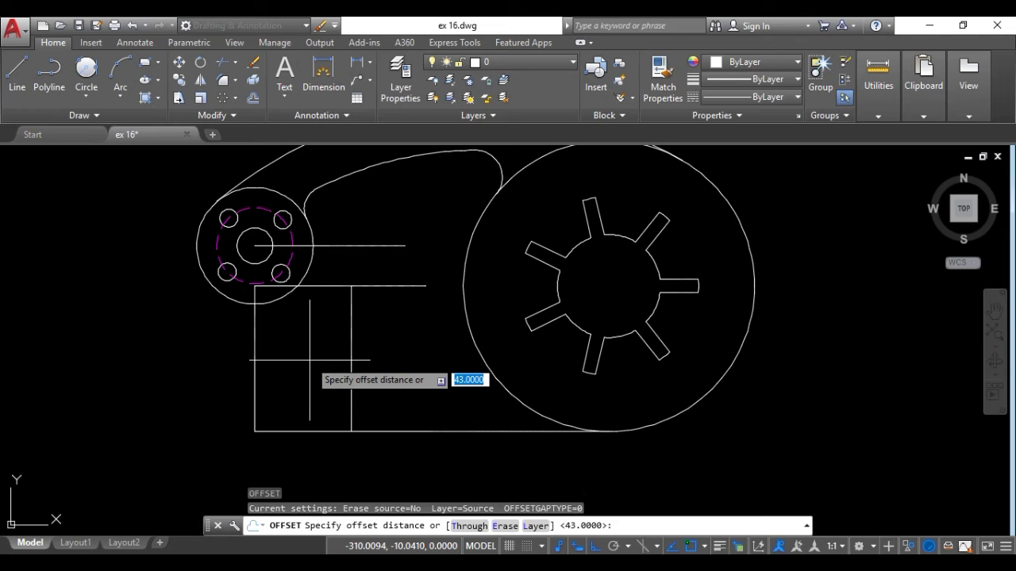
pyautogui.write('37')
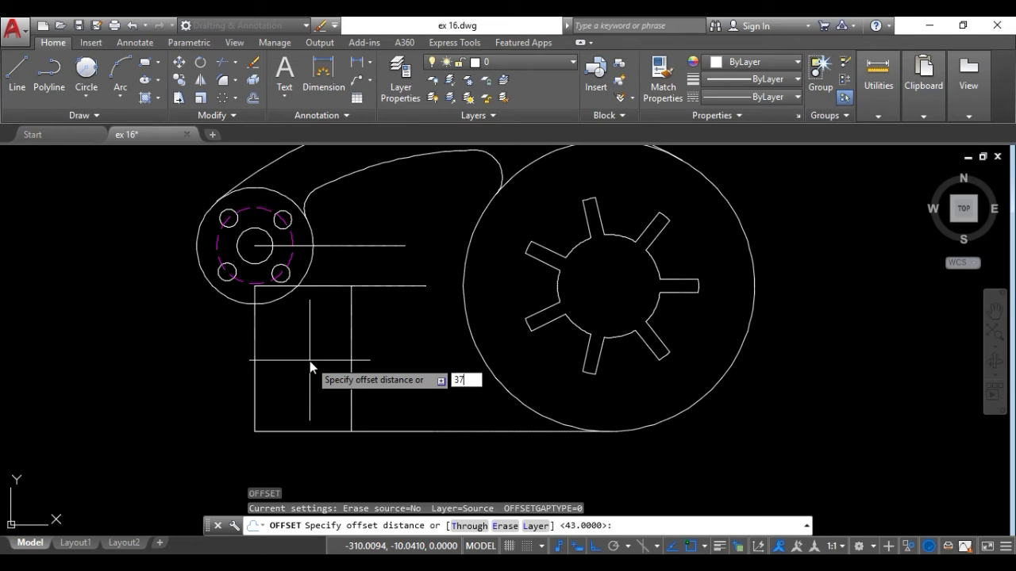
pyautogui.press('Return')
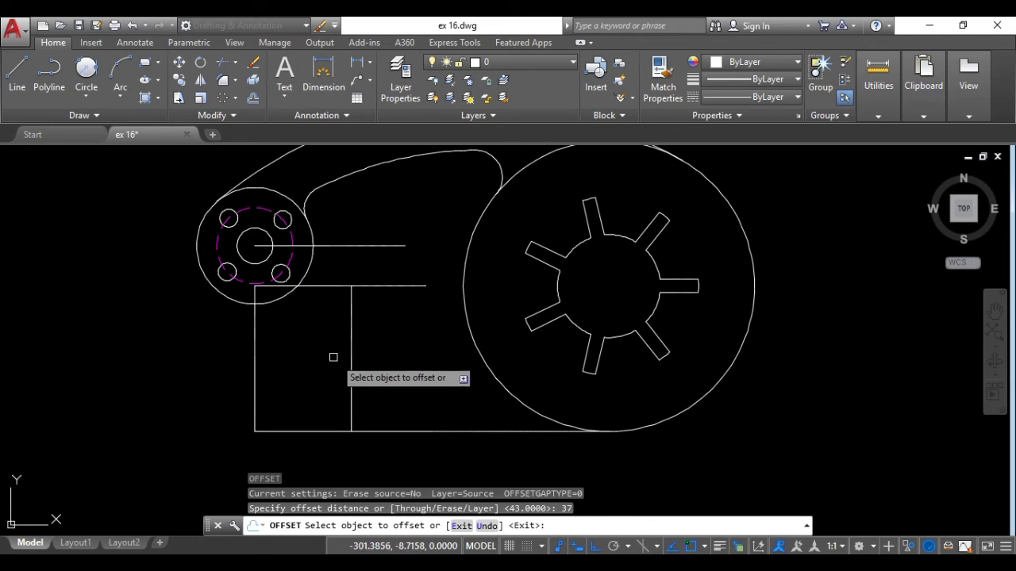
pyautogui.click(350, 361)
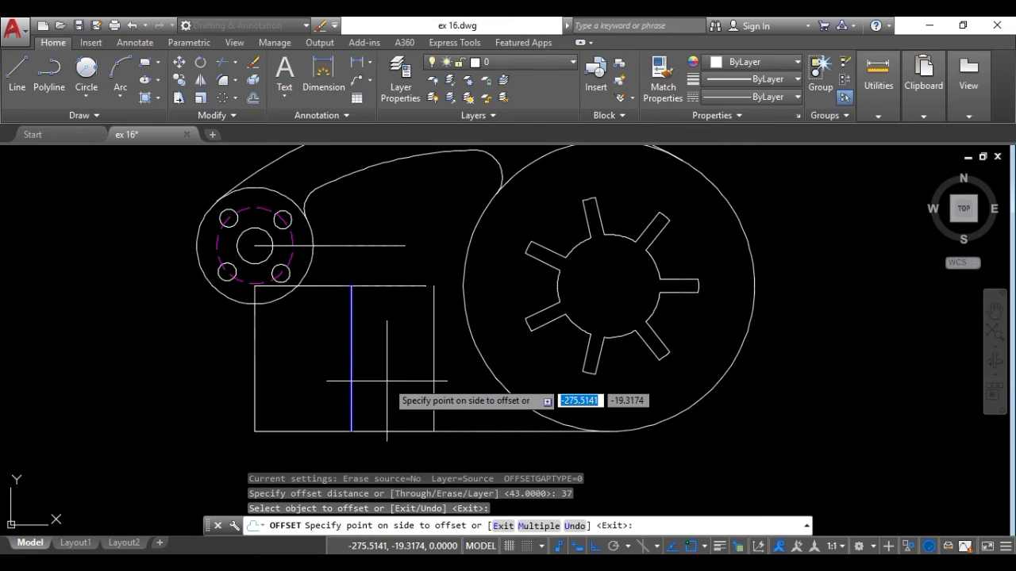
pyautogui.click(386, 381)
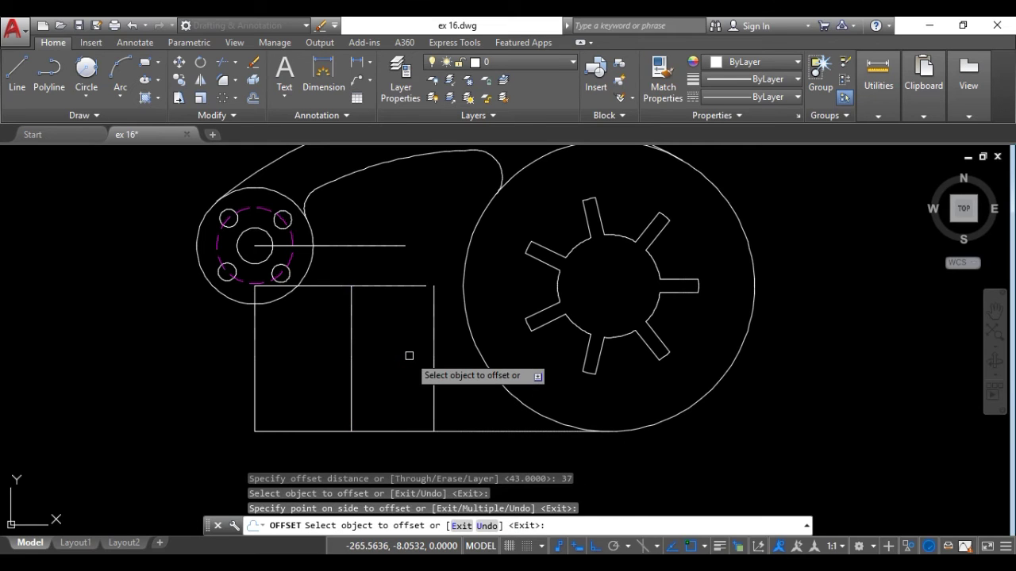
pyautogui.press('Escape')
# Step: Check the arm's slanted edge in the reference PDF and draw a line from the 37 offset line's foot to the 43 offset line's upper end
pyautogui.scroll(2, 381, 319)
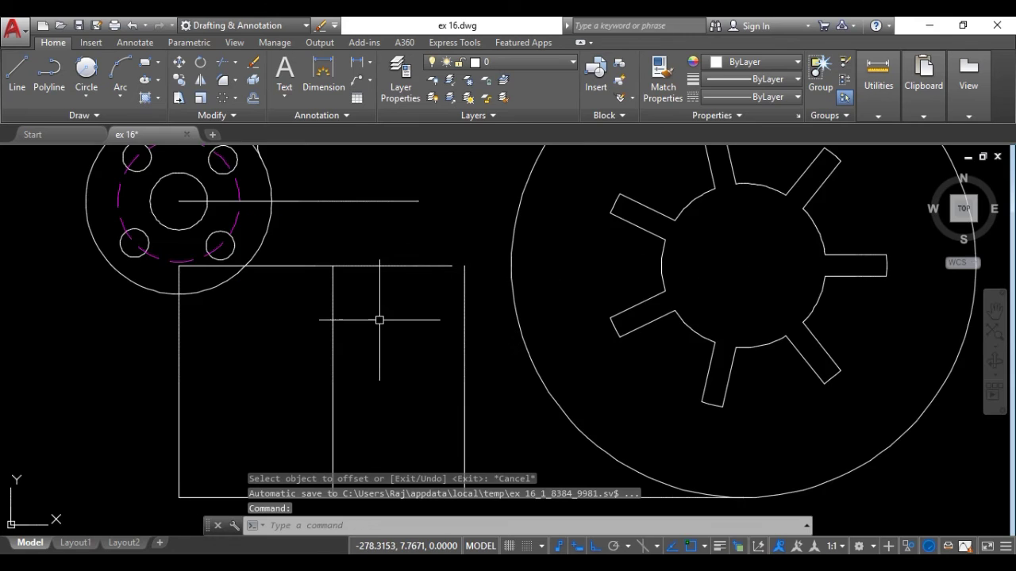
pyautogui.scroll(-2, 380, 320)
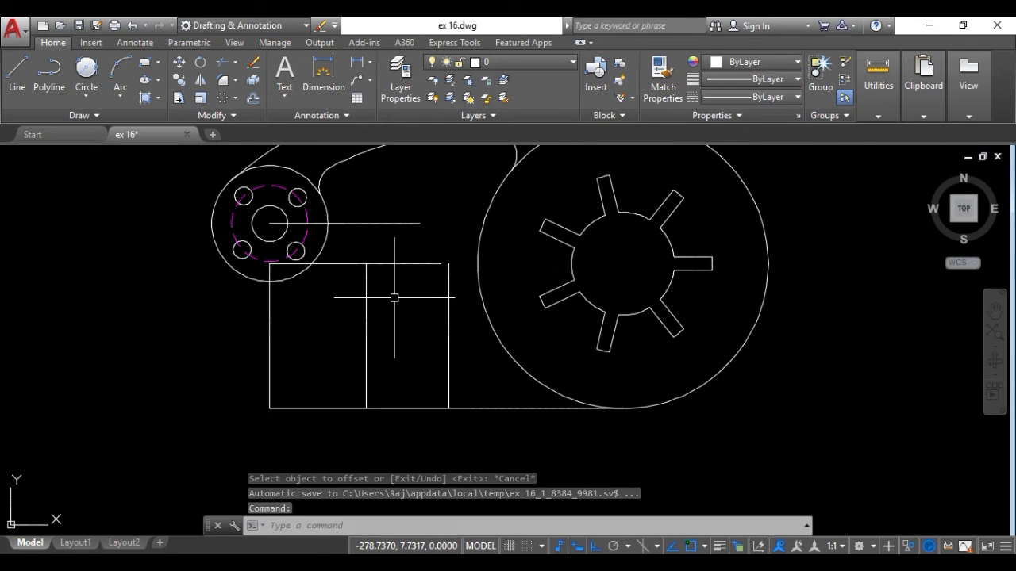
pyautogui.click(959, 84)
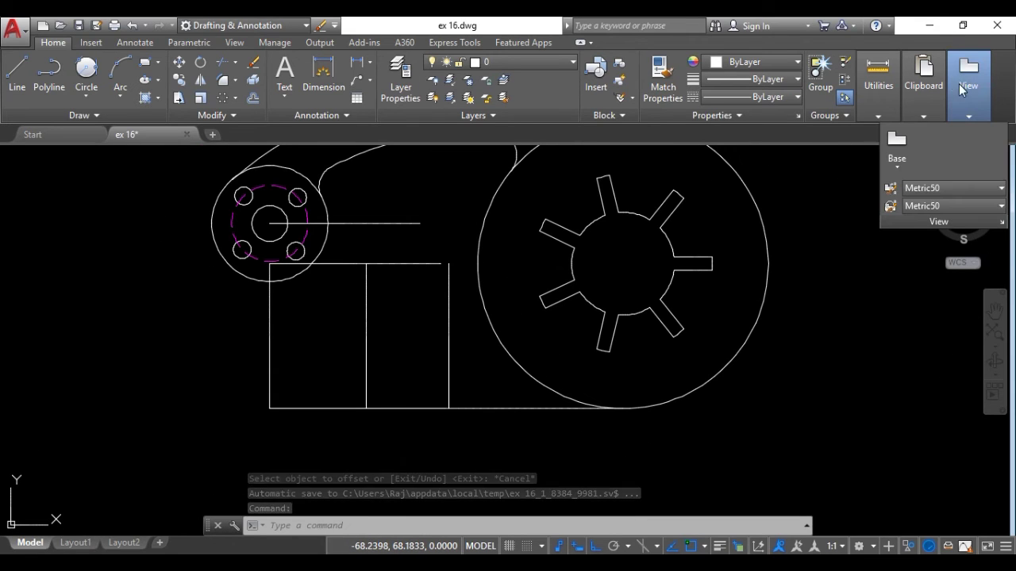
pyautogui.click(924, 26)
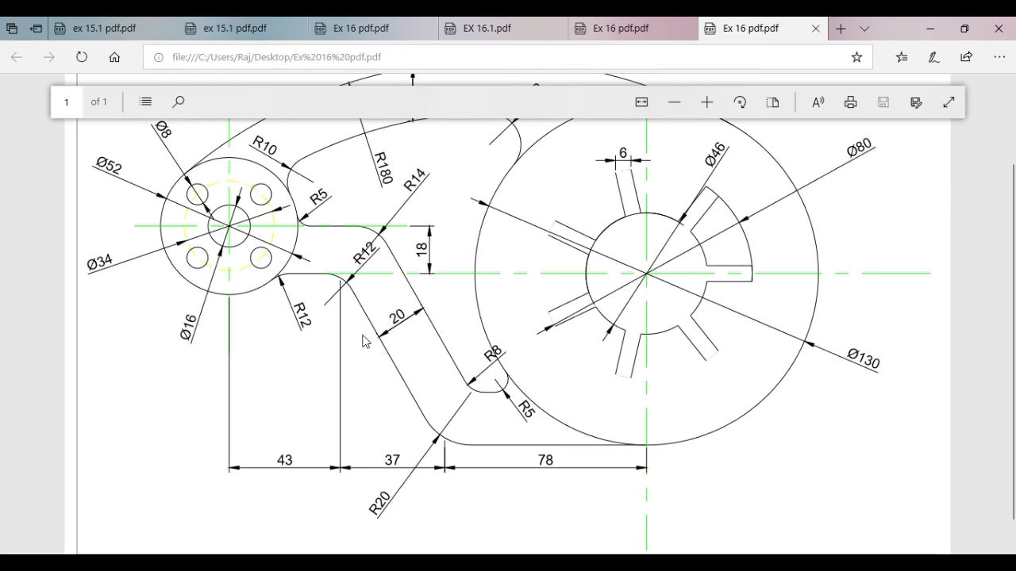
pyautogui.hotkey('alt', 'Tab')
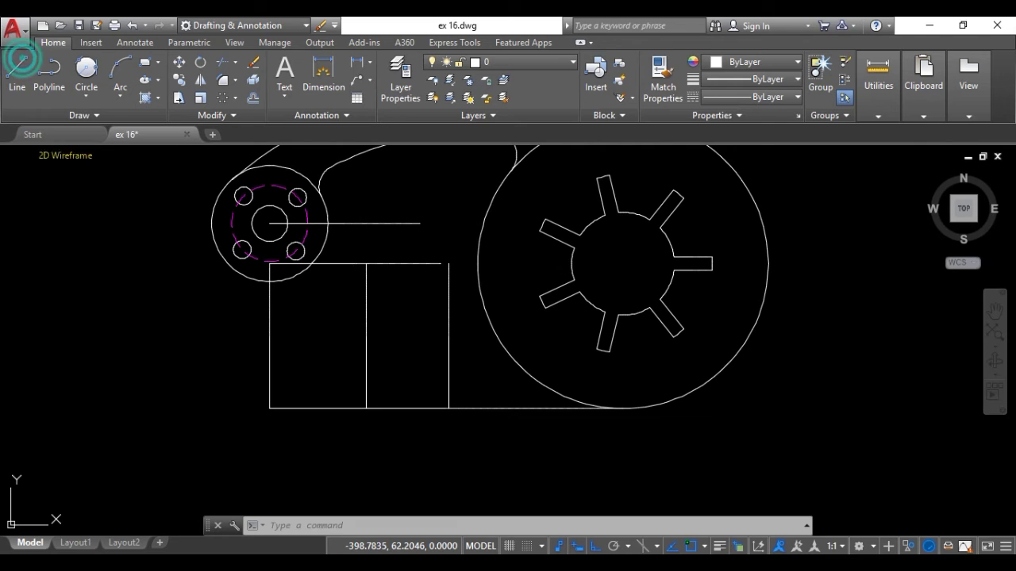
pyautogui.click(17, 71)
pyautogui.click(449, 408)
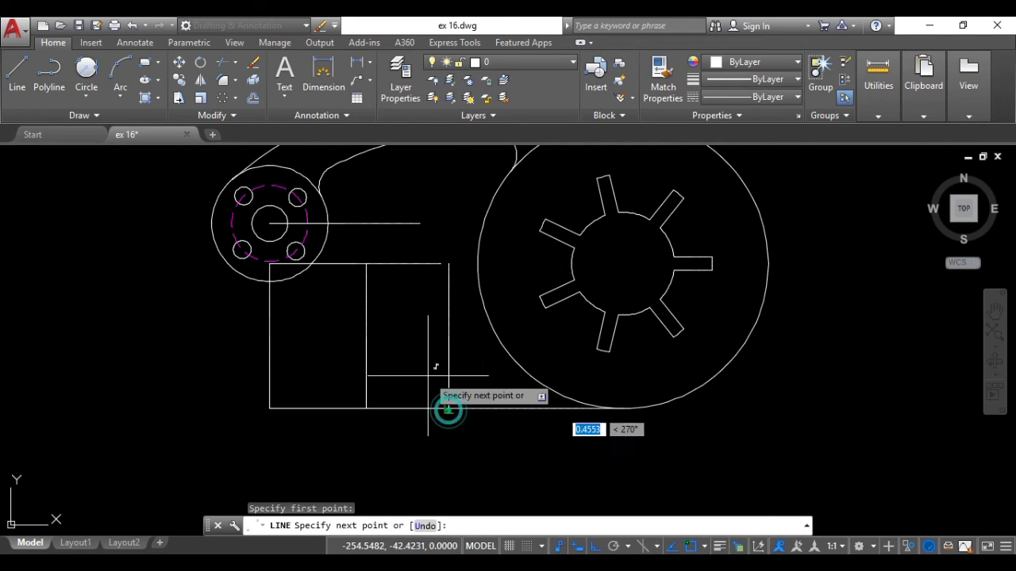
pyautogui.scroll(4, 365, 273)
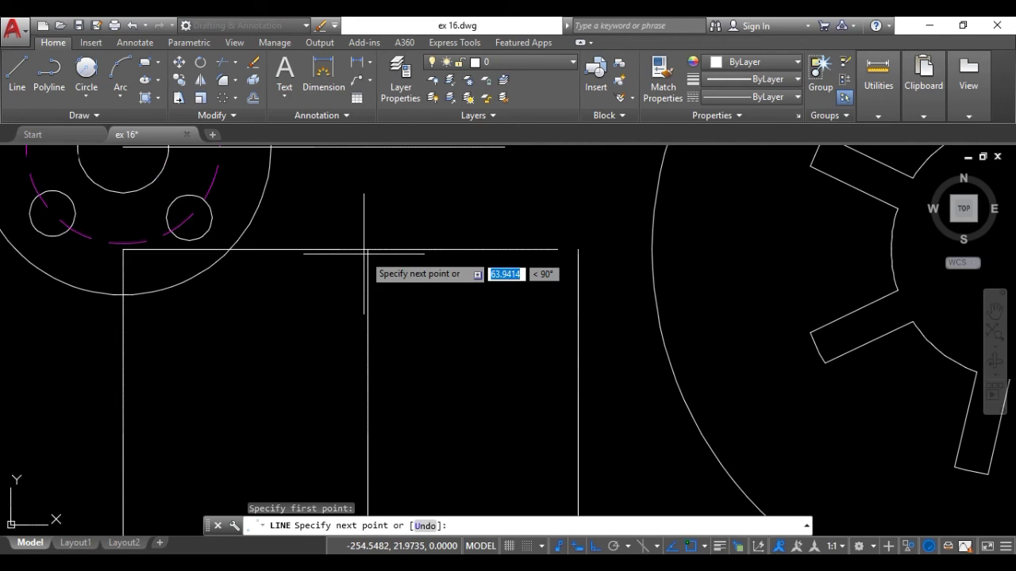
pyautogui.click(367, 250)
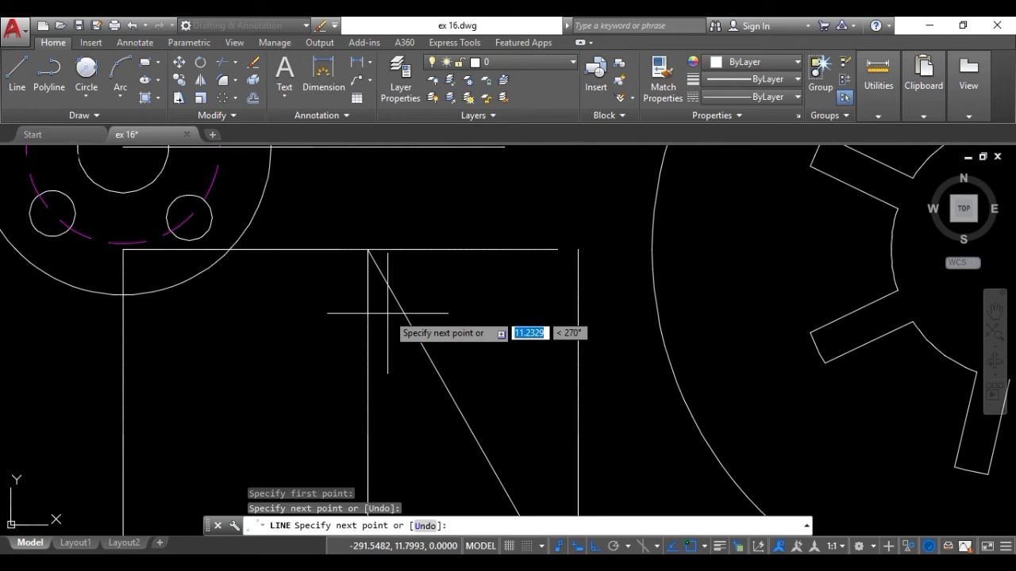
# Step: Delete the three vertical construction lines between the left hub and the right disc, keeping the slanted line
pyautogui.press('Escape')
pyautogui.scroll(-2, 388, 313)
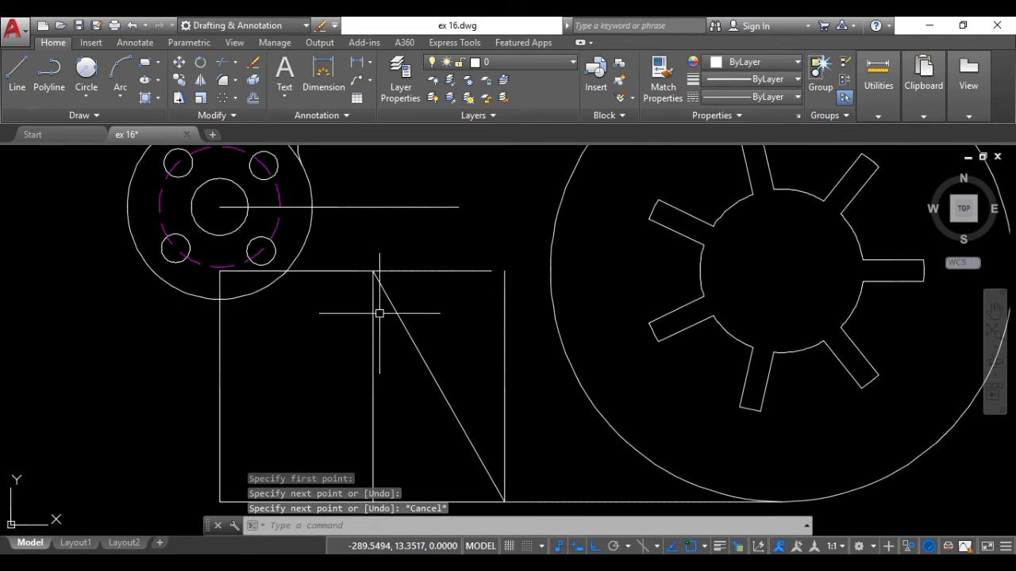
pyautogui.click(373, 325)
pyautogui.click(256, 350)
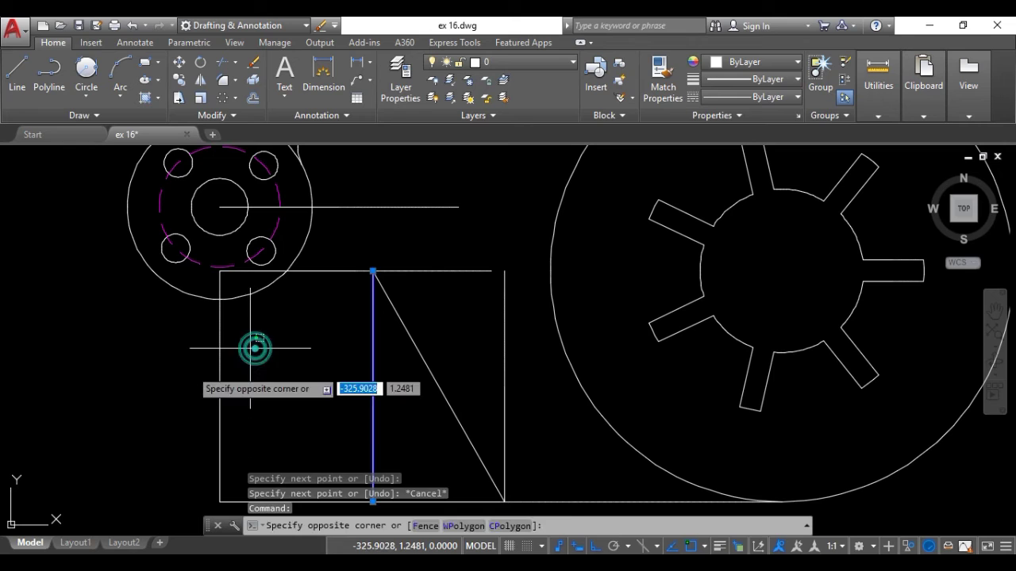
pyautogui.click(185, 373)
pyautogui.moveTo(419, 356); pyautogui.dragTo(417, 336, button='middle')
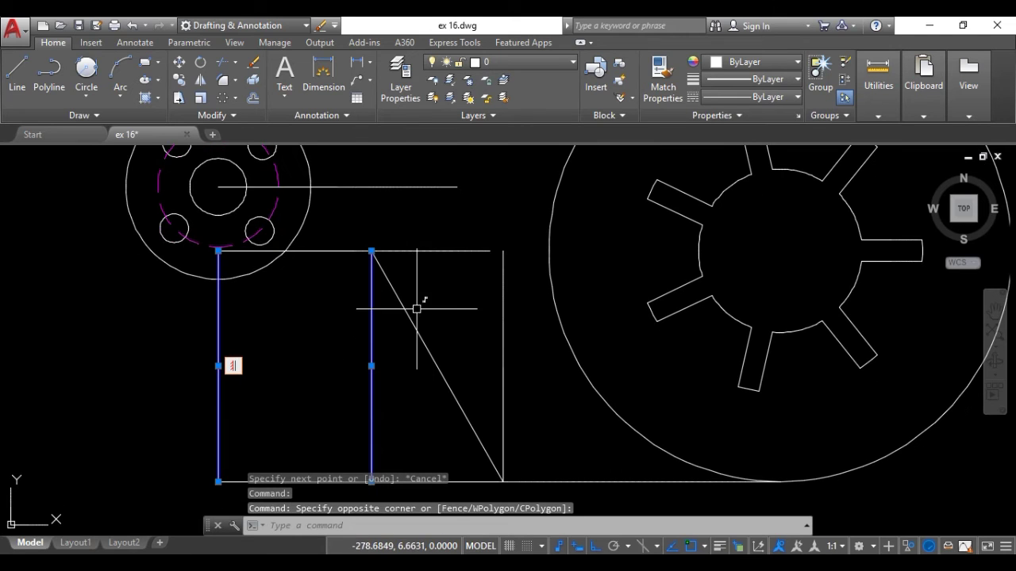
pyautogui.click(508, 321)
pyautogui.click(490, 315)
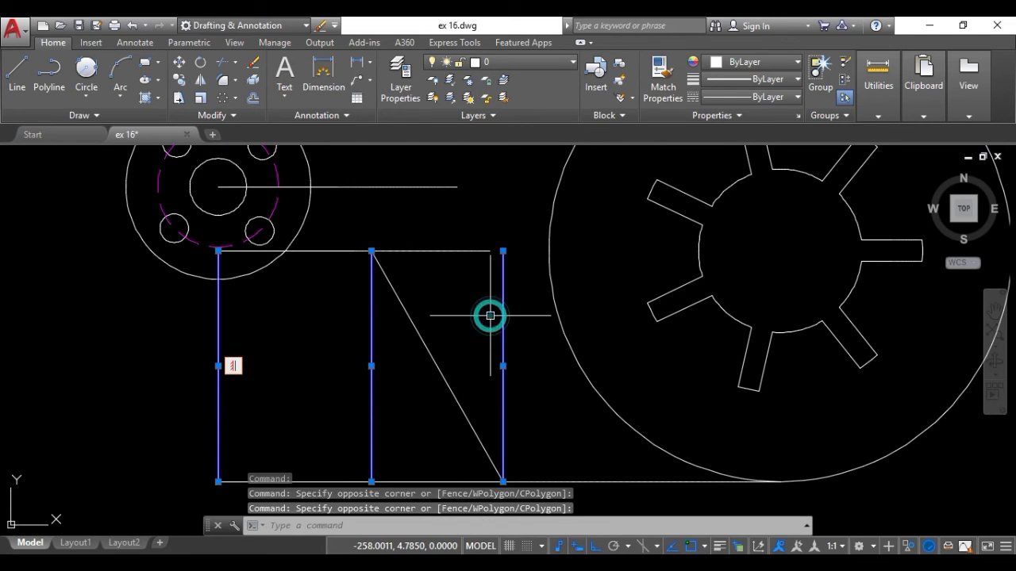
pyautogui.press('Delete')
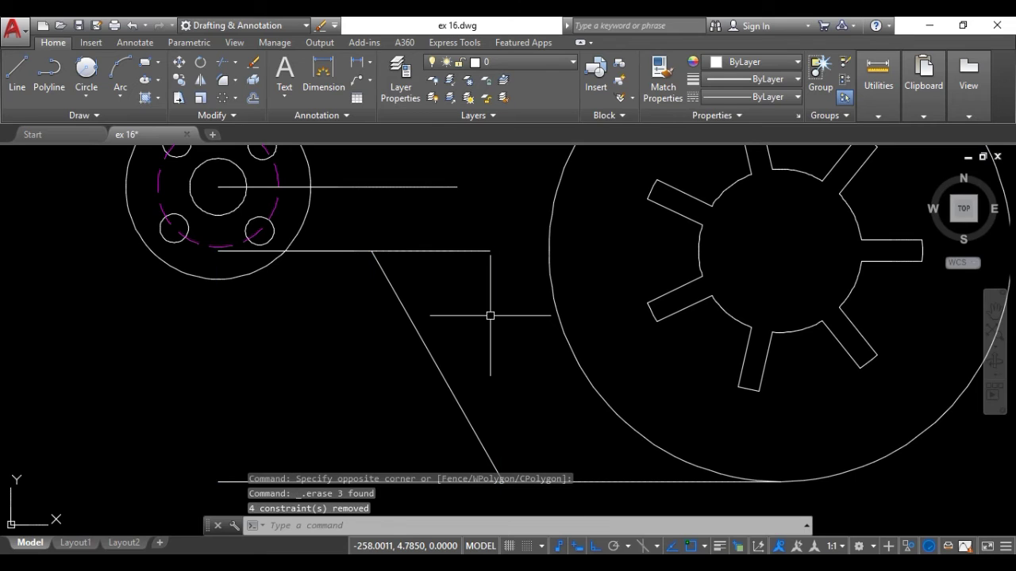
# Step: Trim both horizontal arm lines back to the slanted line's ends and remove the upper line's portion inside the left hub
pyautogui.scroll(-3, 490, 315)
pyautogui.scroll(1, 352, 357)
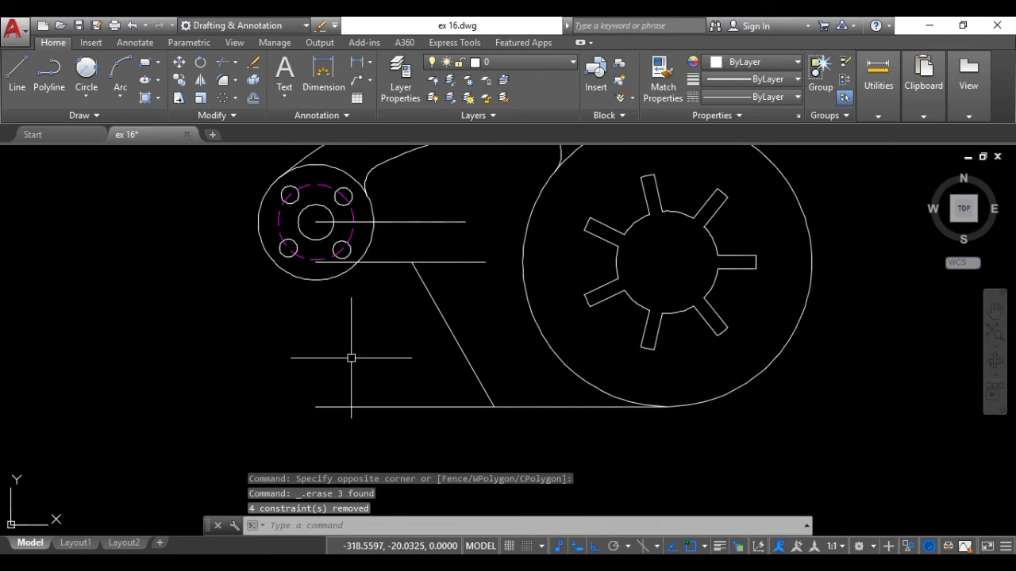
pyautogui.write('TR')
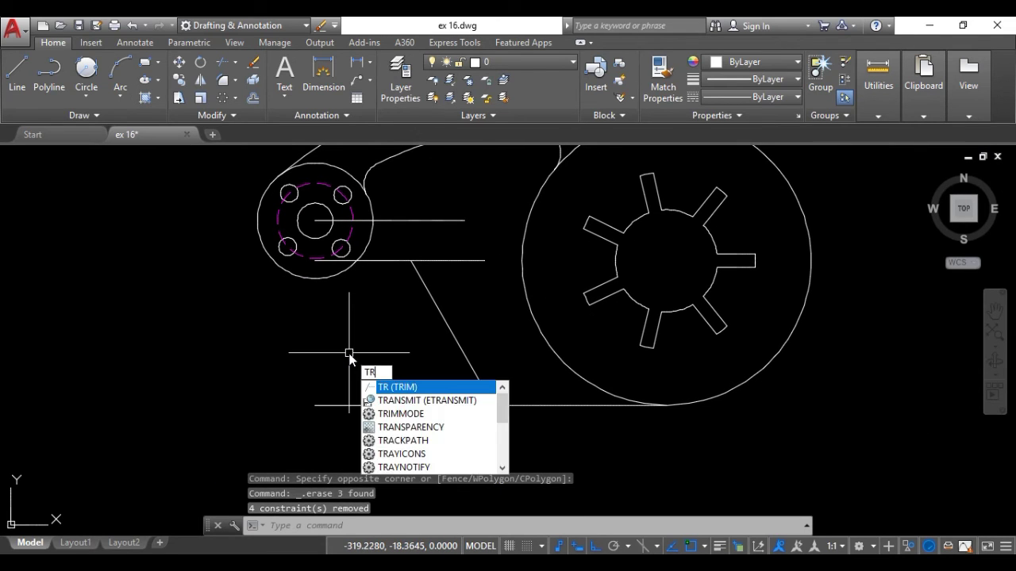
pyautogui.press('Return')
pyautogui.press('Return')
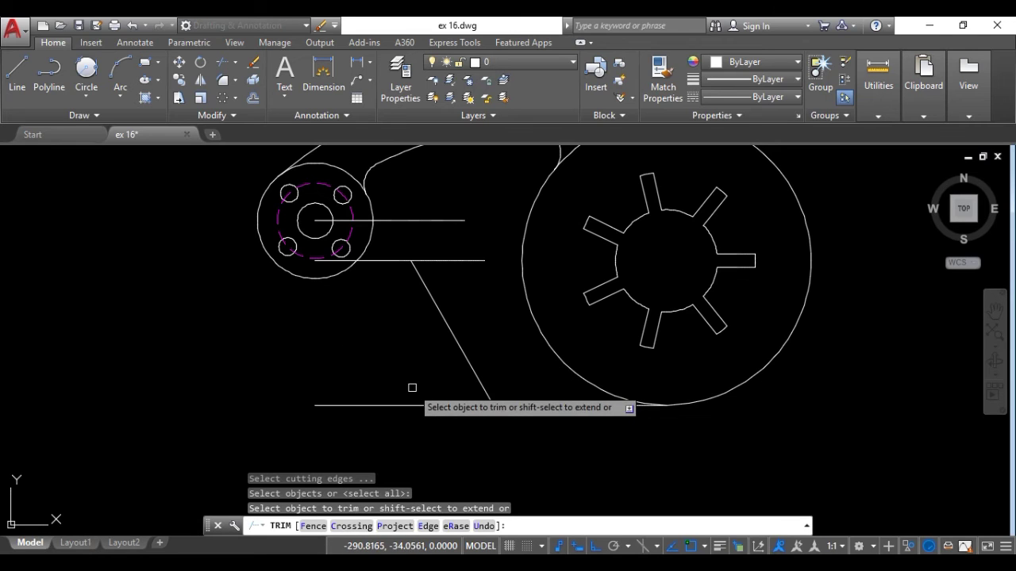
pyautogui.click(378, 424)
pyautogui.click(405, 389)
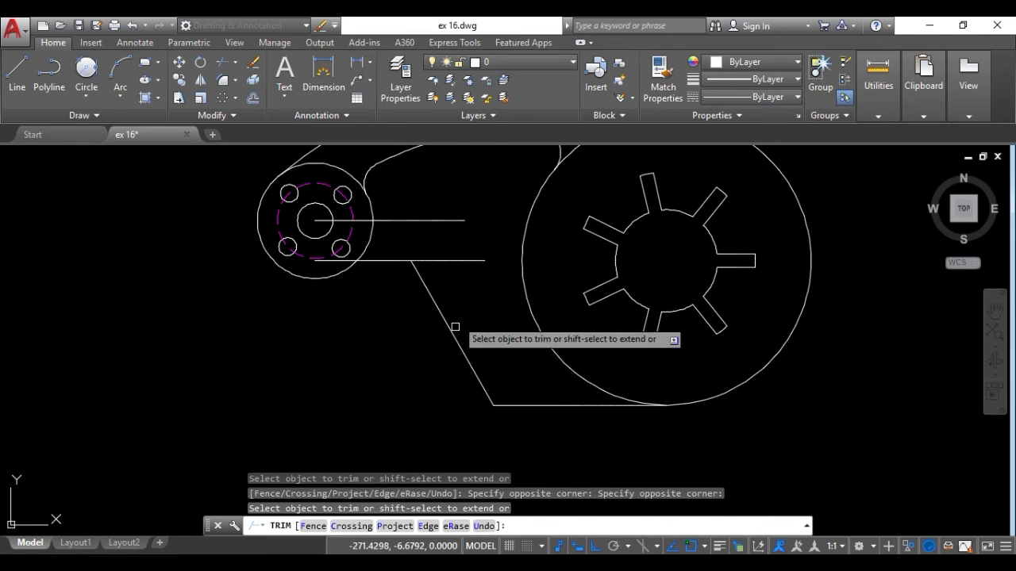
pyautogui.click(462, 261)
pyautogui.scroll(4, 355, 269)
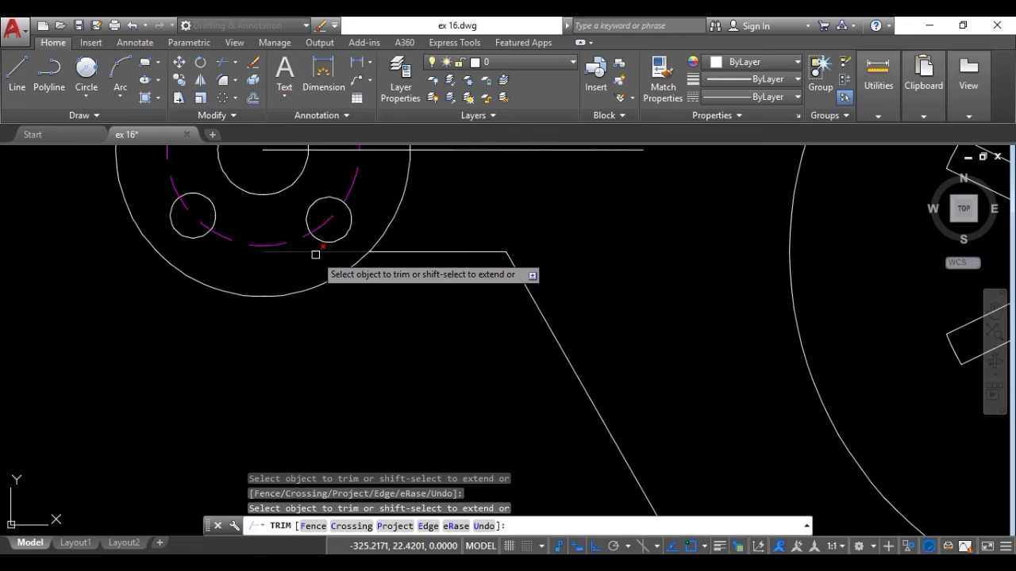
pyautogui.scroll(-4, 571, 227)
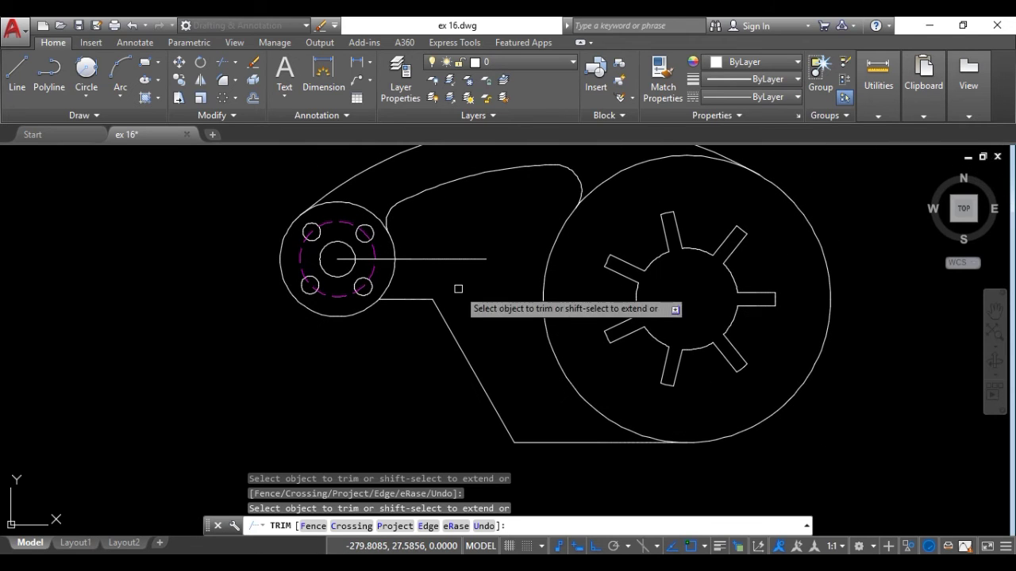
pyautogui.press('Escape')
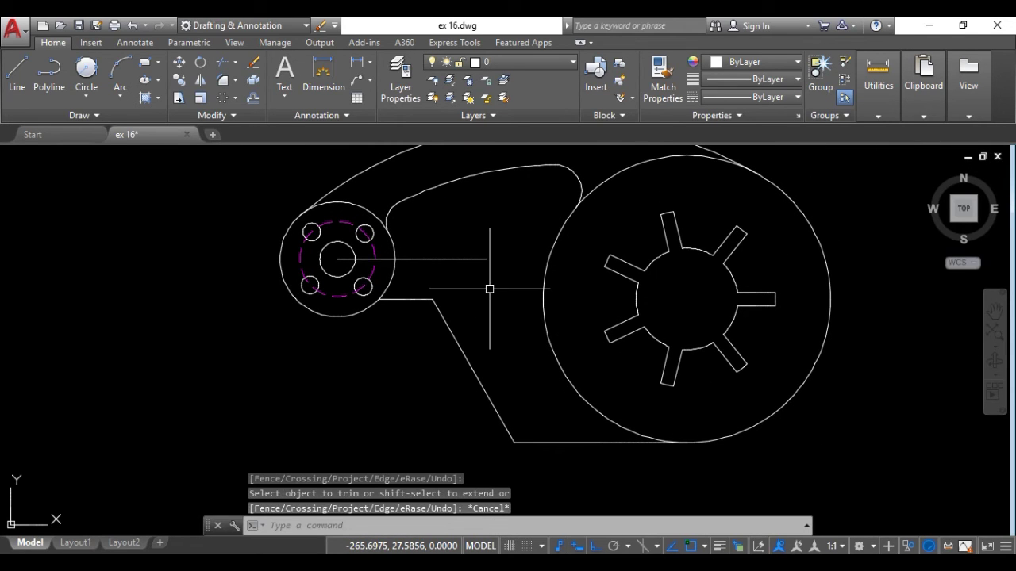
# Step: Check the hub-side radius in the reference PDF and draw a radius 12 circle tangent to the arm's short horizontal line and the hub's outer circle
pyautogui.scroll(2, 431, 322)
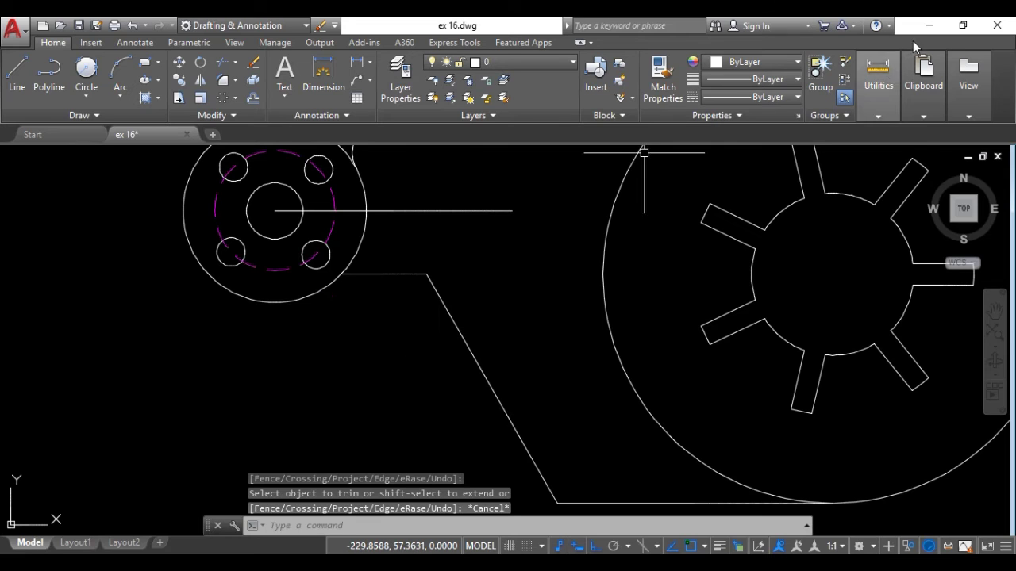
pyautogui.click(929, 25)
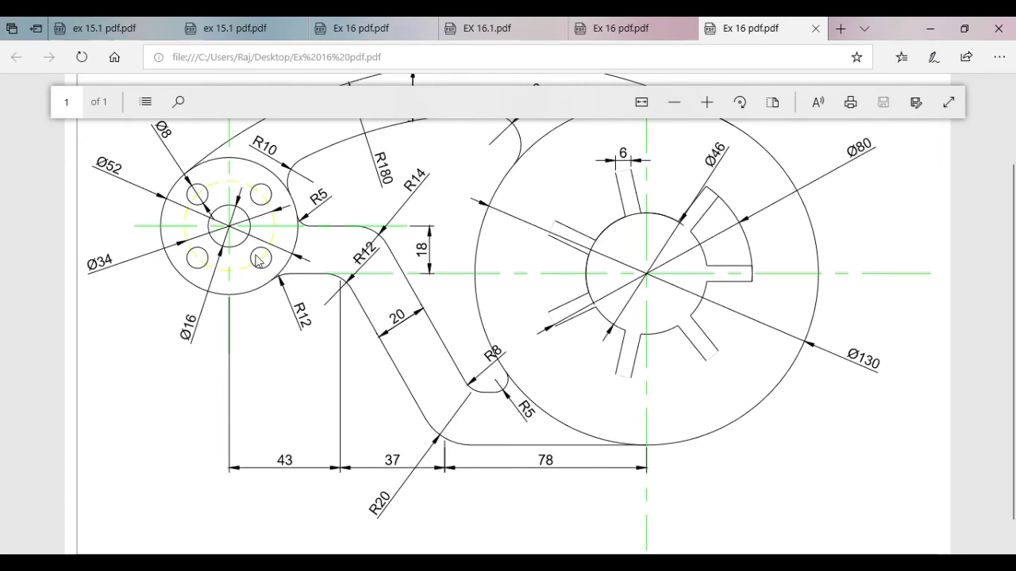
pyautogui.click(707, 102)
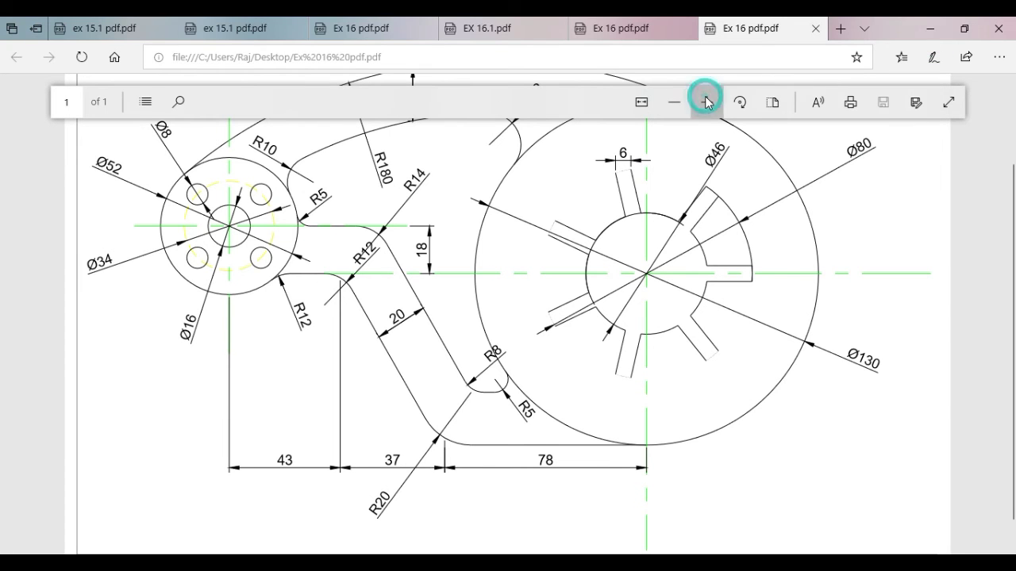
pyautogui.scroll(-1, 261, 304)
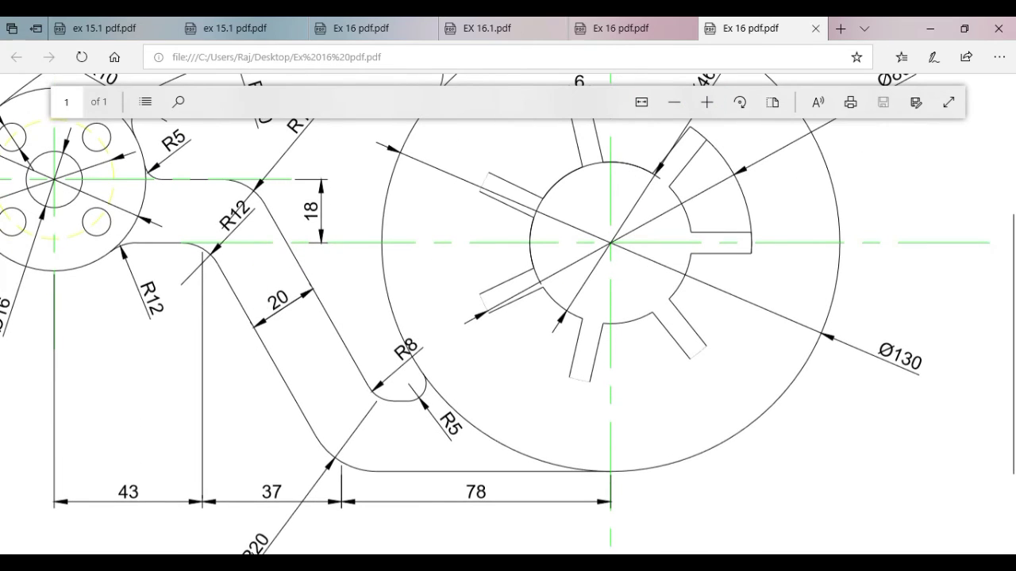
pyautogui.moveTo(210, 551); pyautogui.dragTo(153, 550)
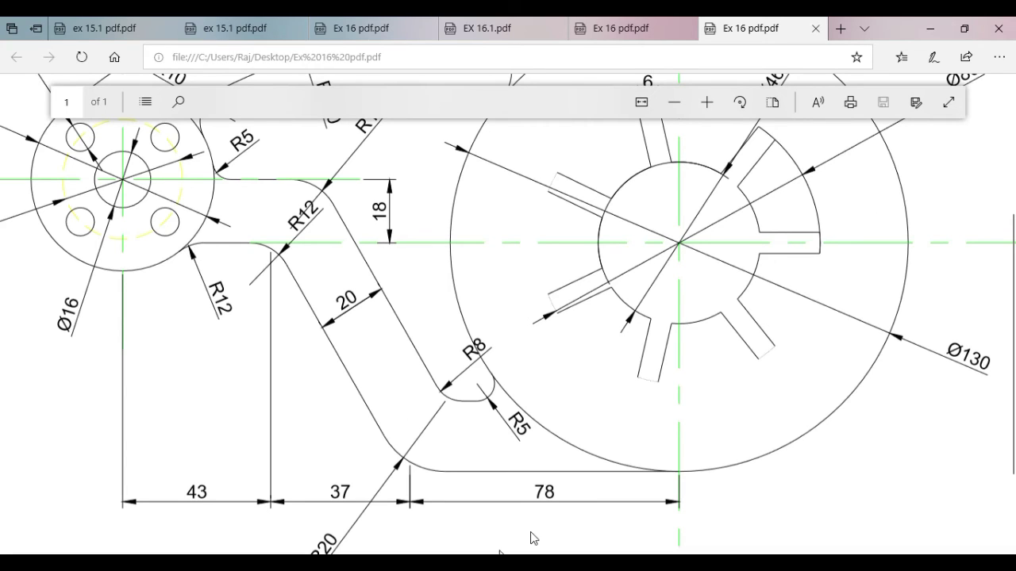
pyautogui.hotkey('alt', 'Tab')
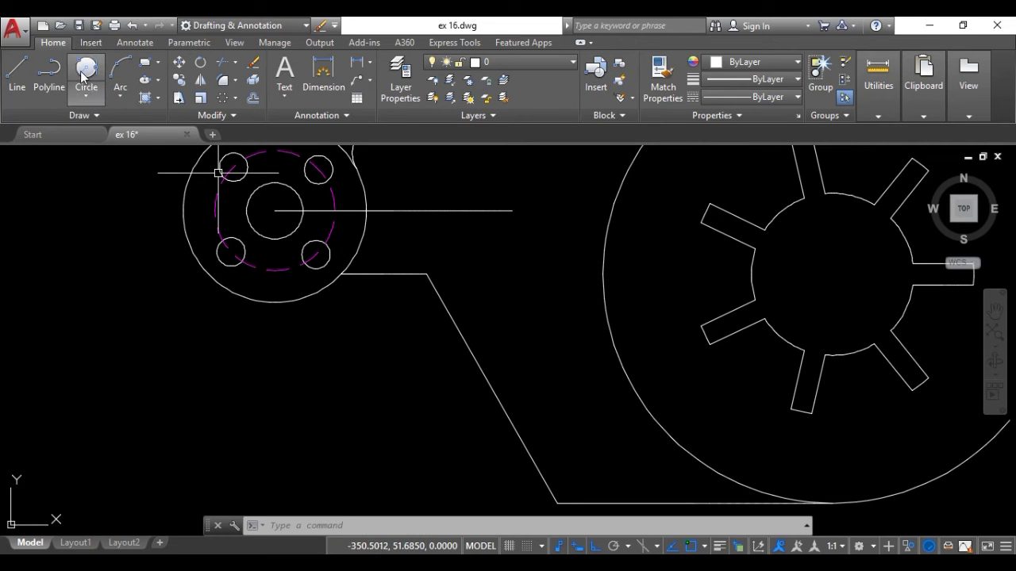
pyautogui.click(86, 70)
pyautogui.scroll(2, 316, 282)
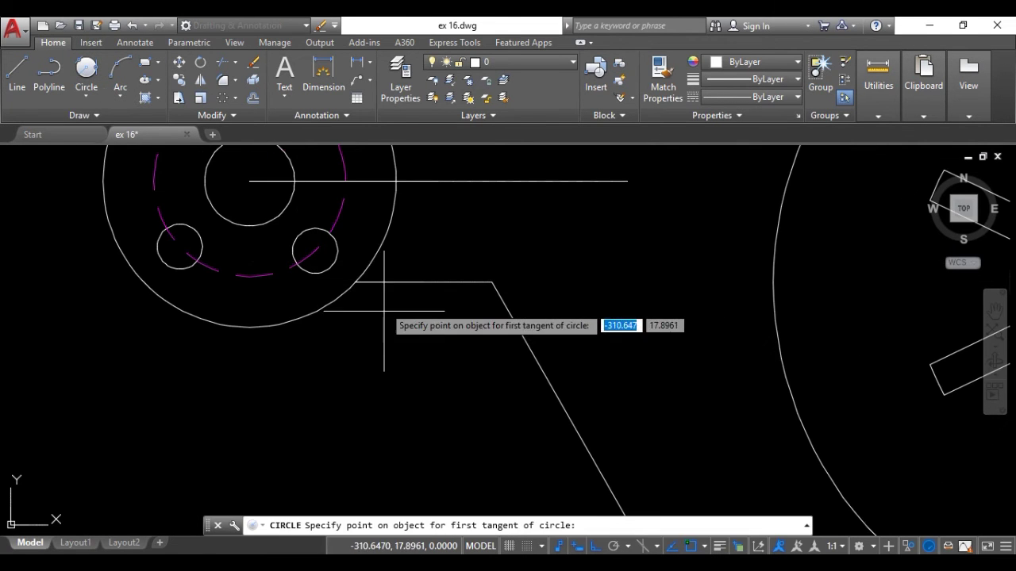
pyautogui.click(379, 285)
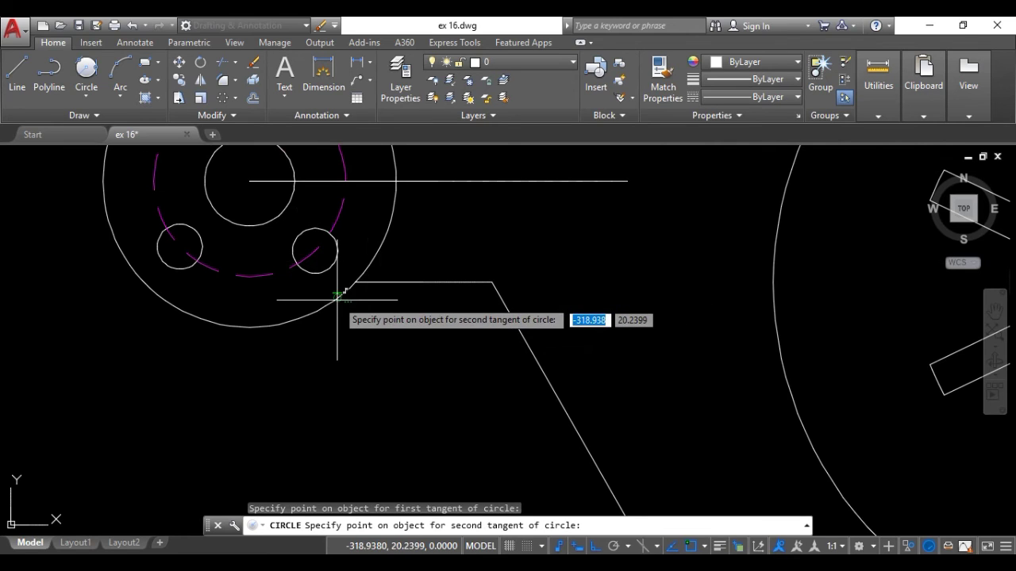
pyautogui.click(334, 296)
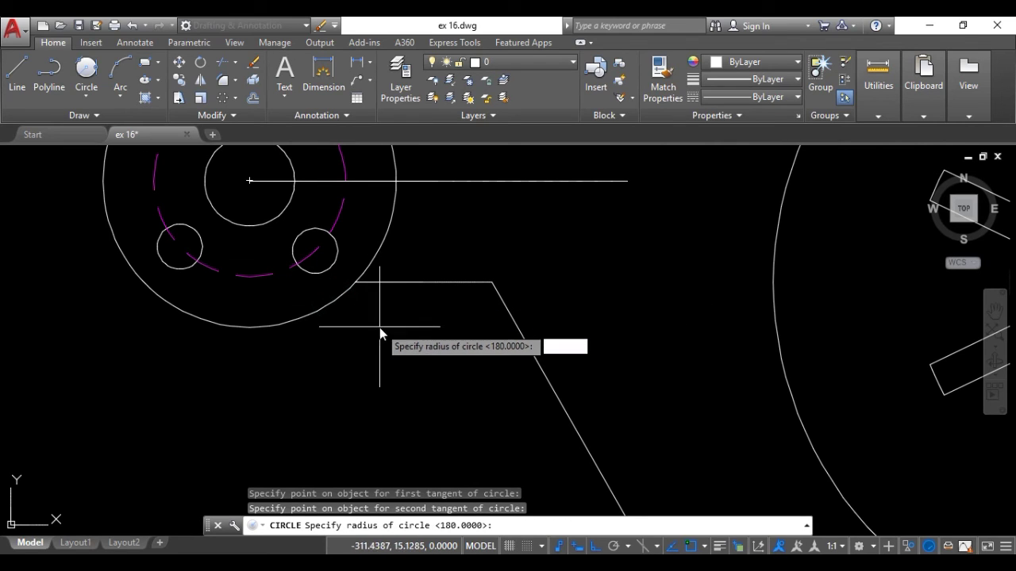
pyautogui.write('12')
pyautogui.press('Return')
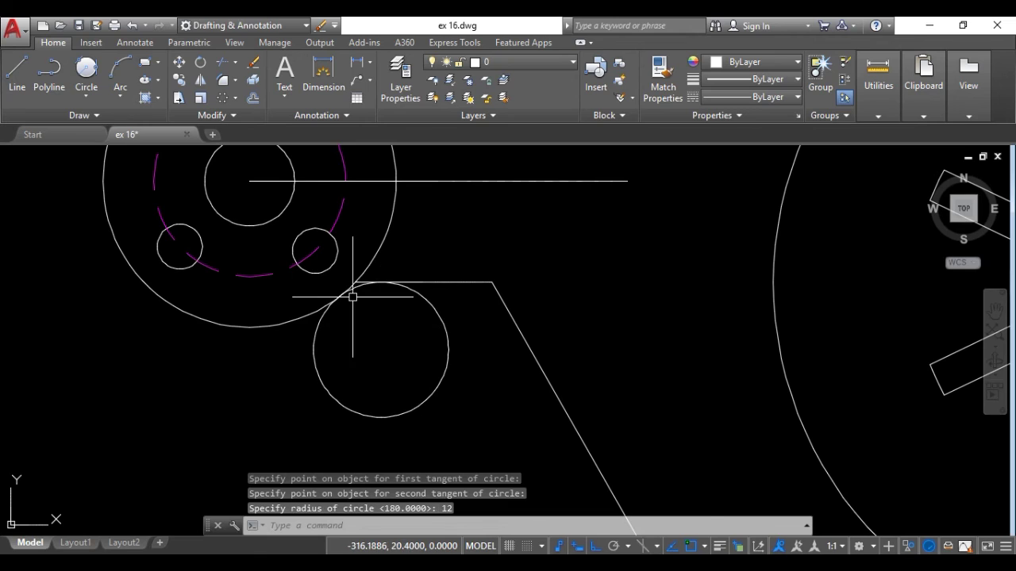
# Step: Trim the tangent circle down to its blending arc and cut the leftover line end between the arc and the hub
pyautogui.scroll(2, 350, 289)
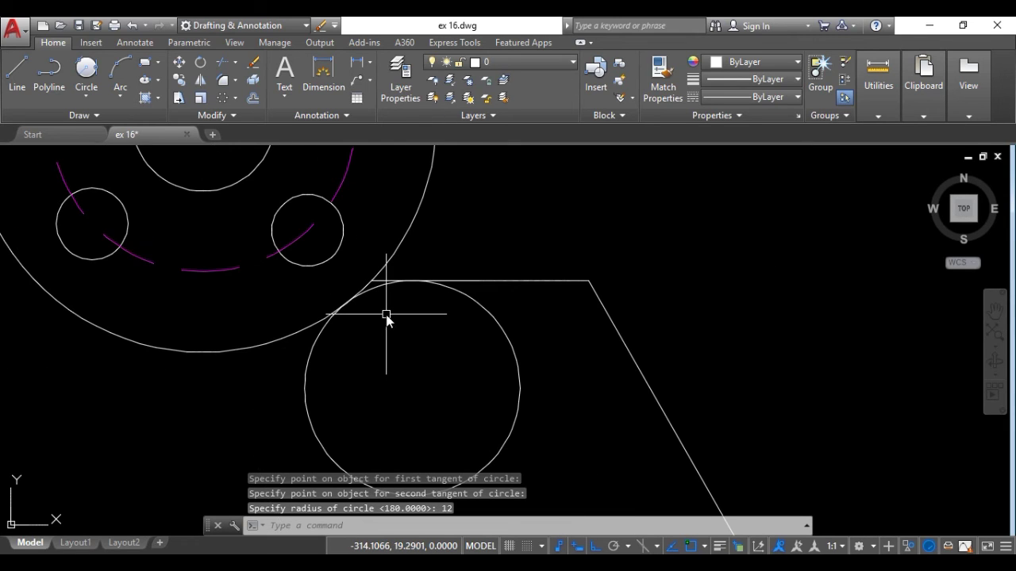
pyautogui.write('tr')
pyautogui.press('Return')
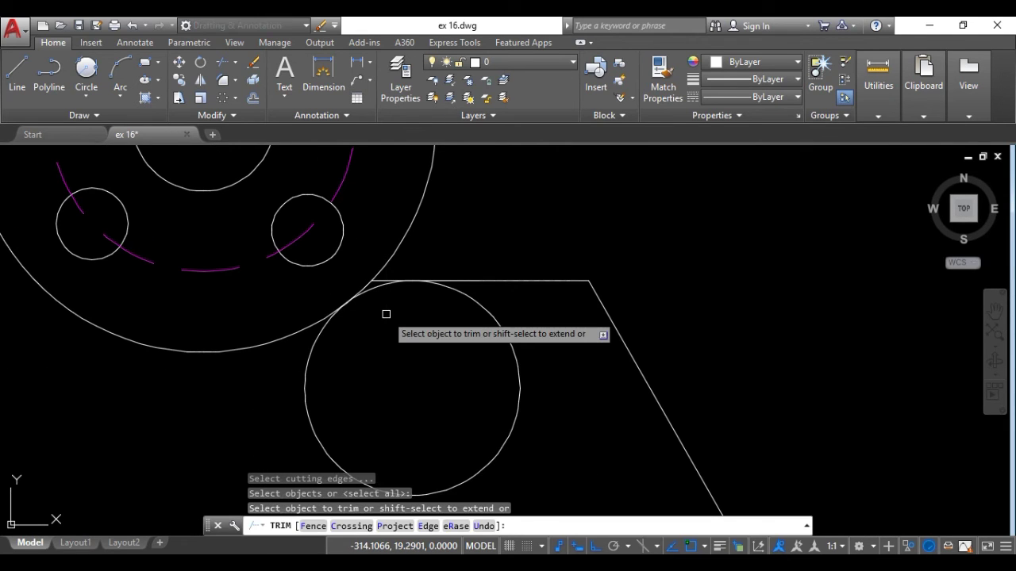
pyautogui.click(498, 438)
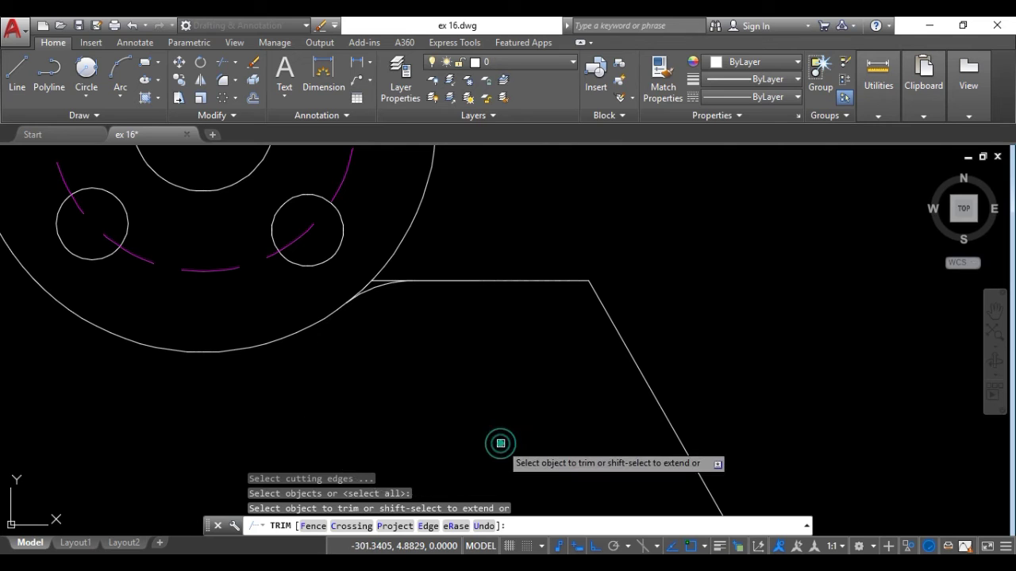
pyautogui.scroll(5, 407, 296)
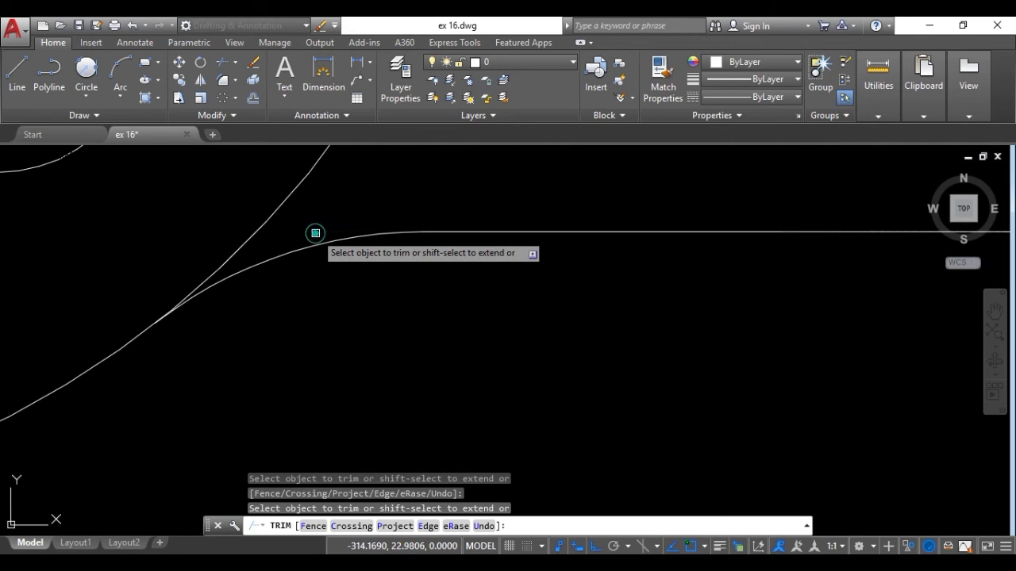
pyautogui.scroll(-5, 318, 232)
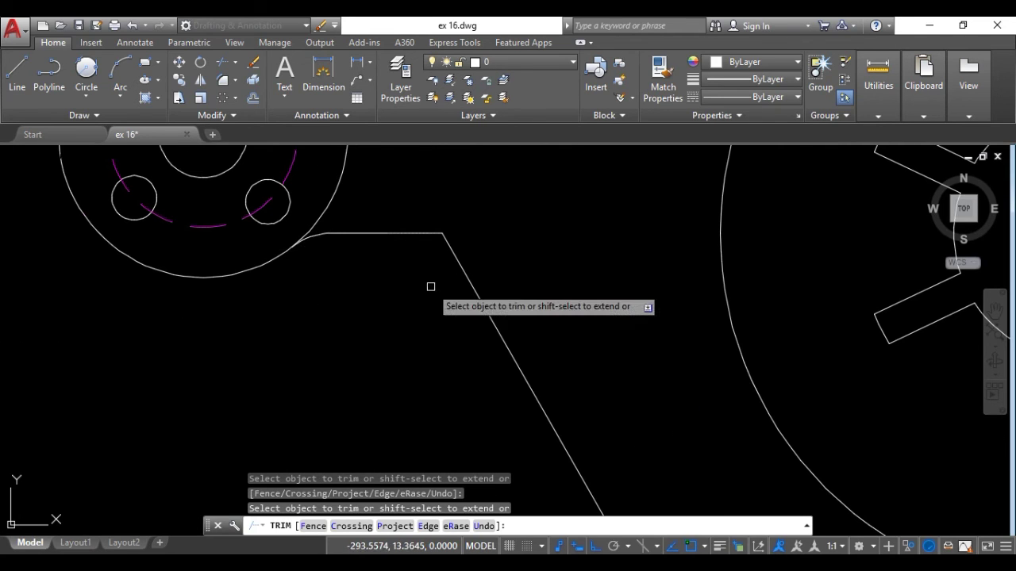
pyautogui.press('Escape')
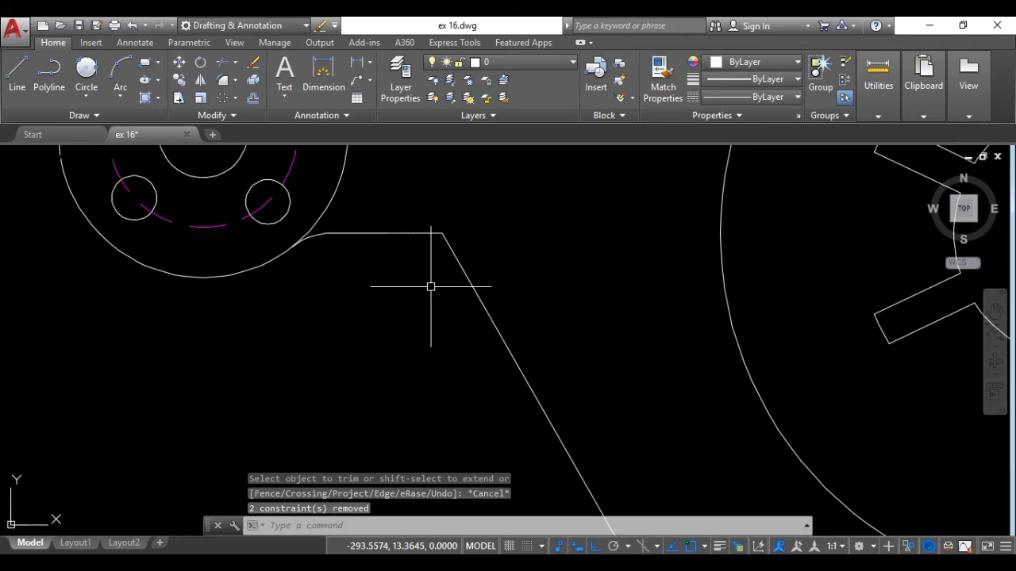
# Step: Check the arm's corner radii in the reference PDF and fillet the upper corner between the short horizontal line and the slanted line with radius 12
pyautogui.click(942, 27)
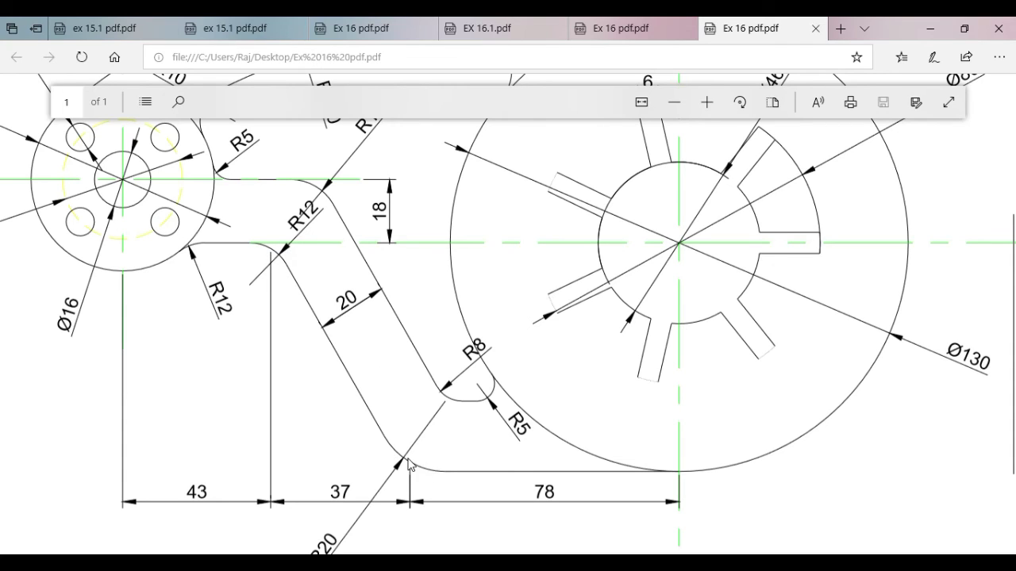
pyautogui.scroll(-2, 417, 464)
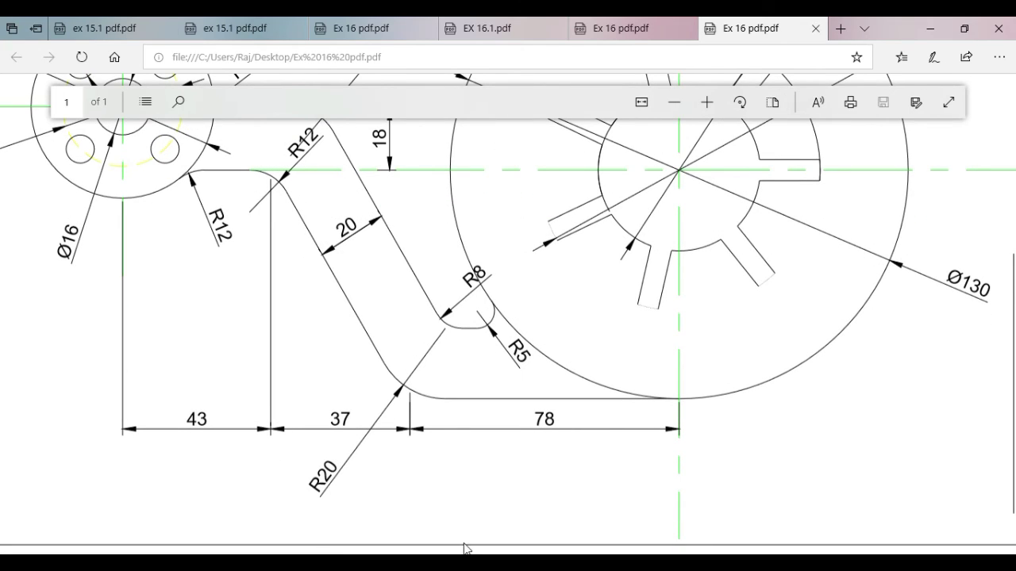
pyautogui.hotkey('alt', 'Tab')
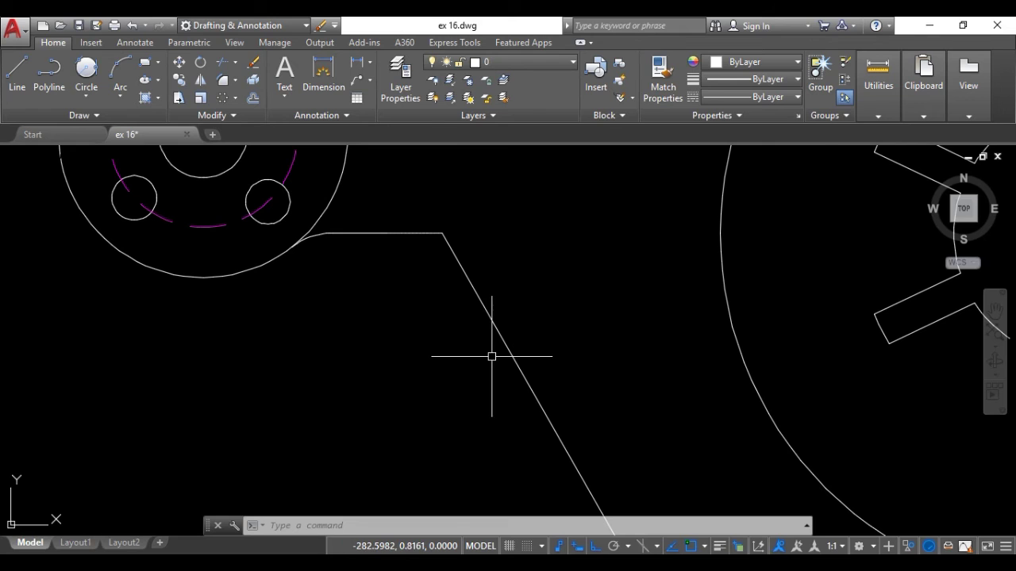
pyautogui.write('f')
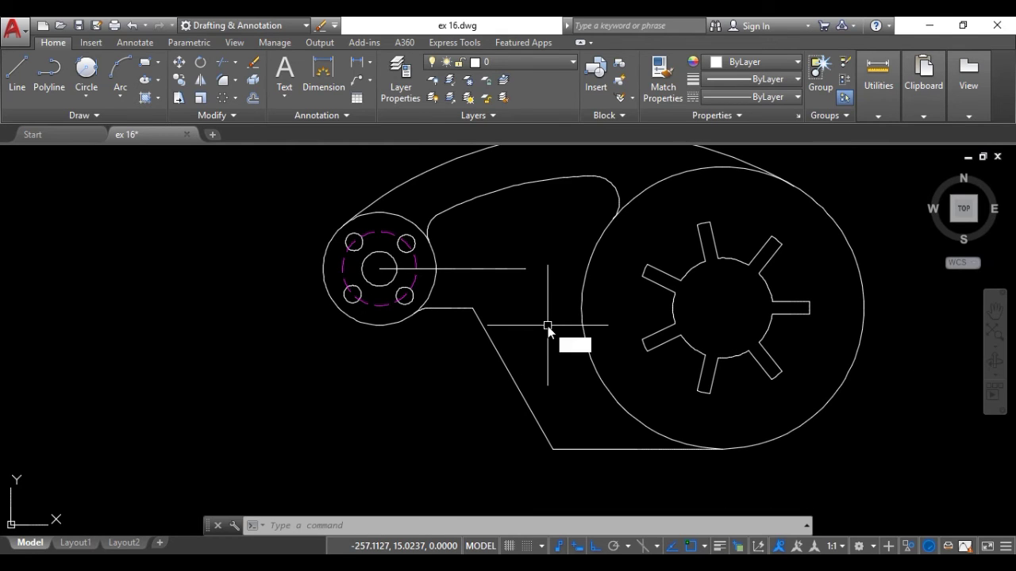
pyautogui.press('Return')
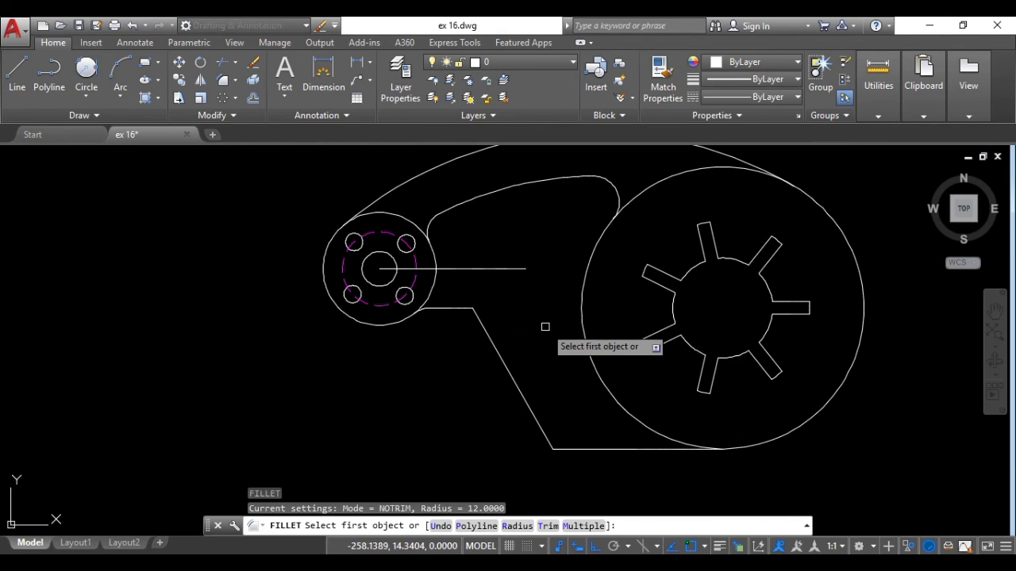
pyautogui.scroll(4, 508, 325)
pyautogui.click(518, 527)
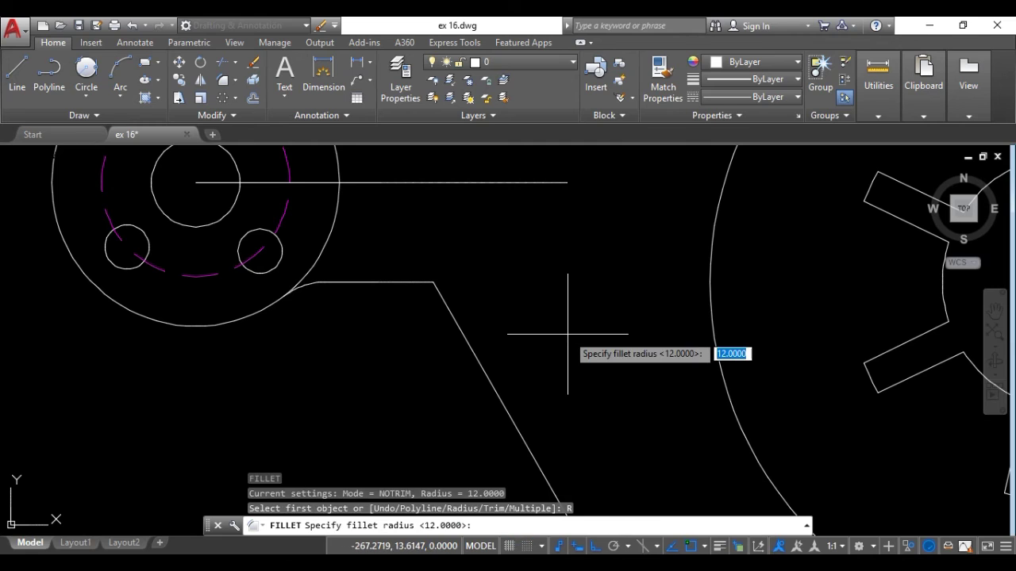
pyautogui.write('12')
pyautogui.press('Return')
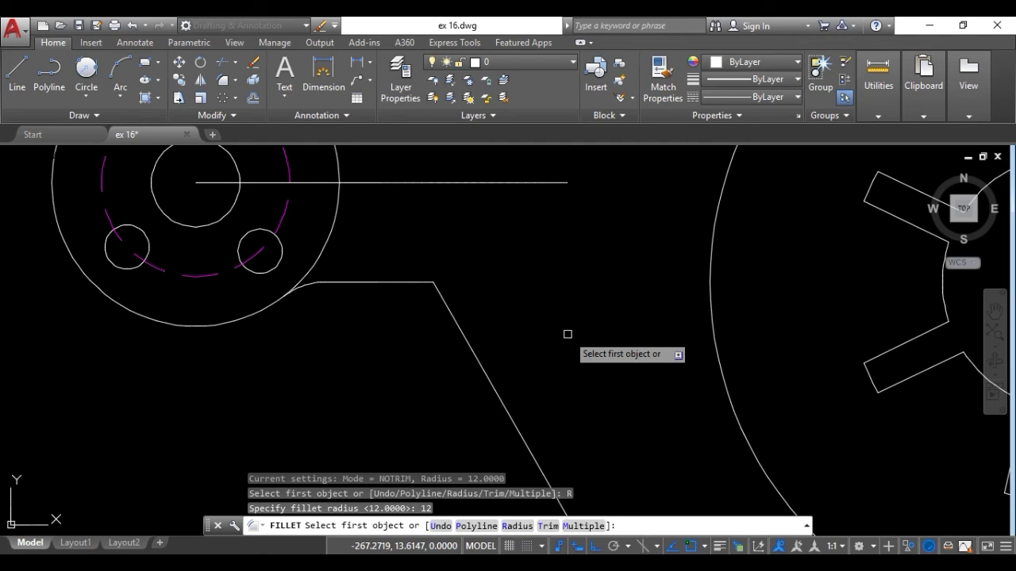
pyautogui.click(414, 283)
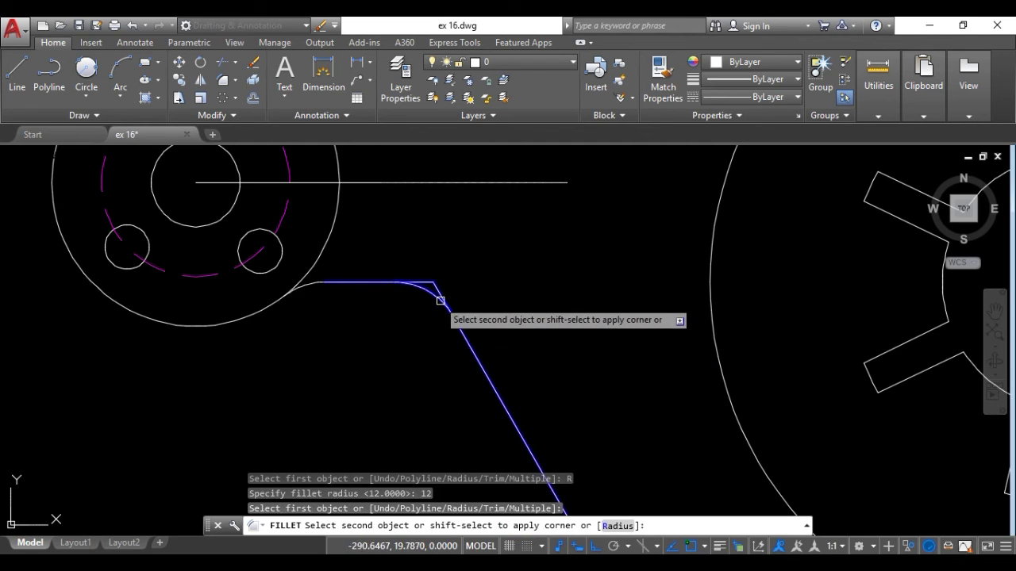
pyautogui.click(443, 301)
# Step: Trim the leftover ends of the slanted line and short horizontal line outside the upper corner fillet
pyautogui.scroll(4, 443, 302)
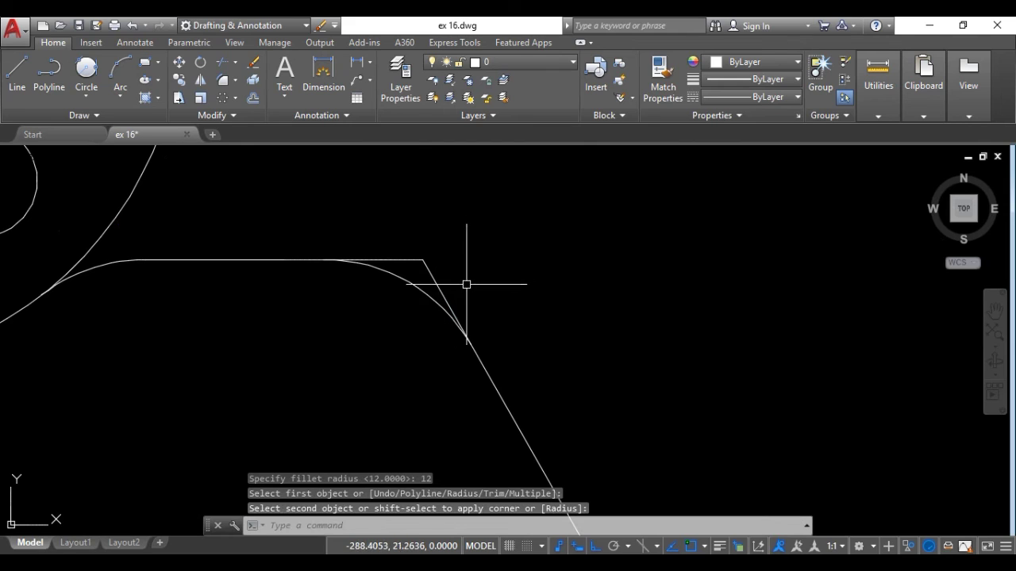
pyautogui.write('tr')
pyautogui.press('Return')
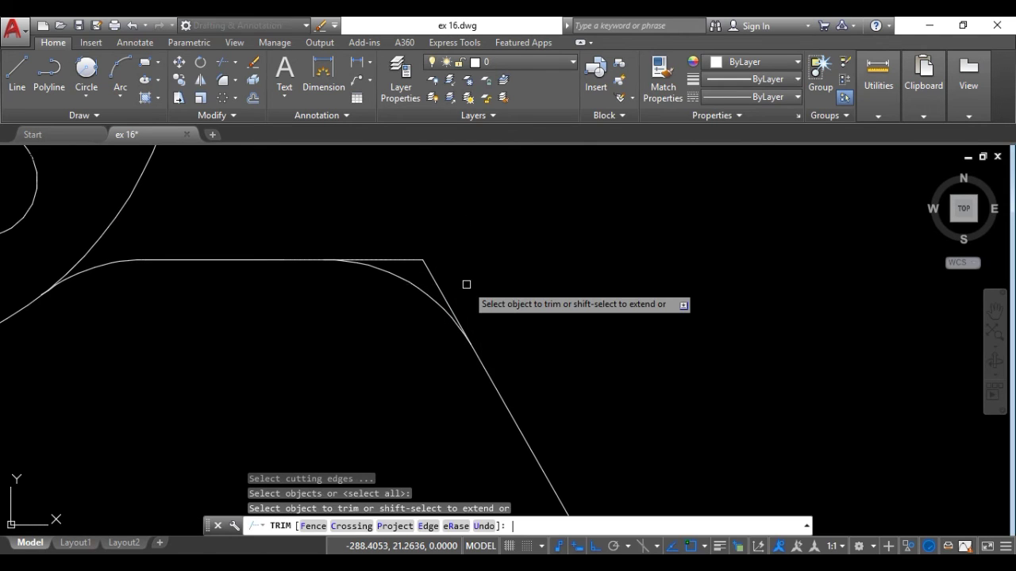
pyautogui.press('Return')
pyautogui.click(442, 294)
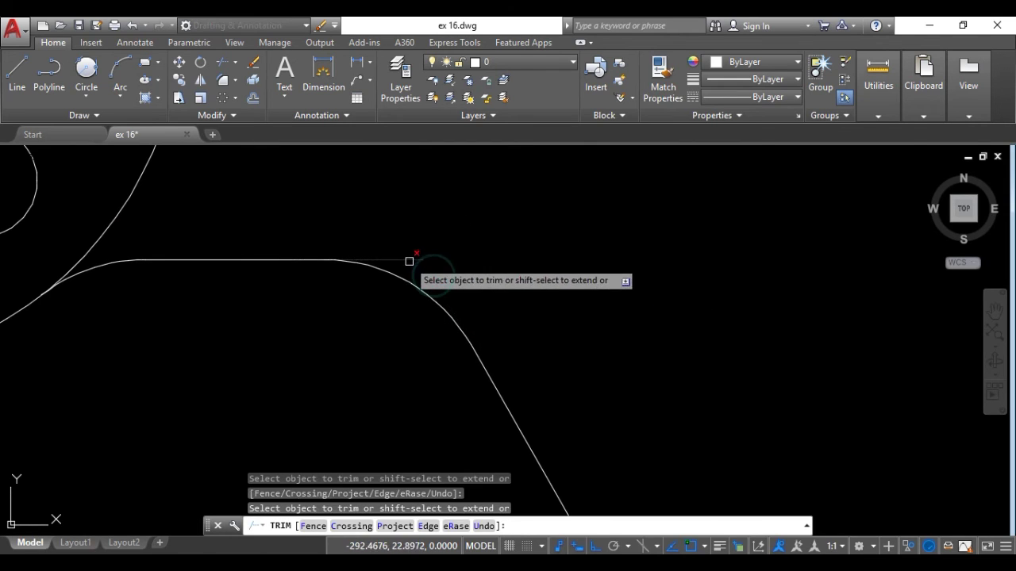
pyautogui.click(407, 259)
pyautogui.scroll(-5, 427, 257)
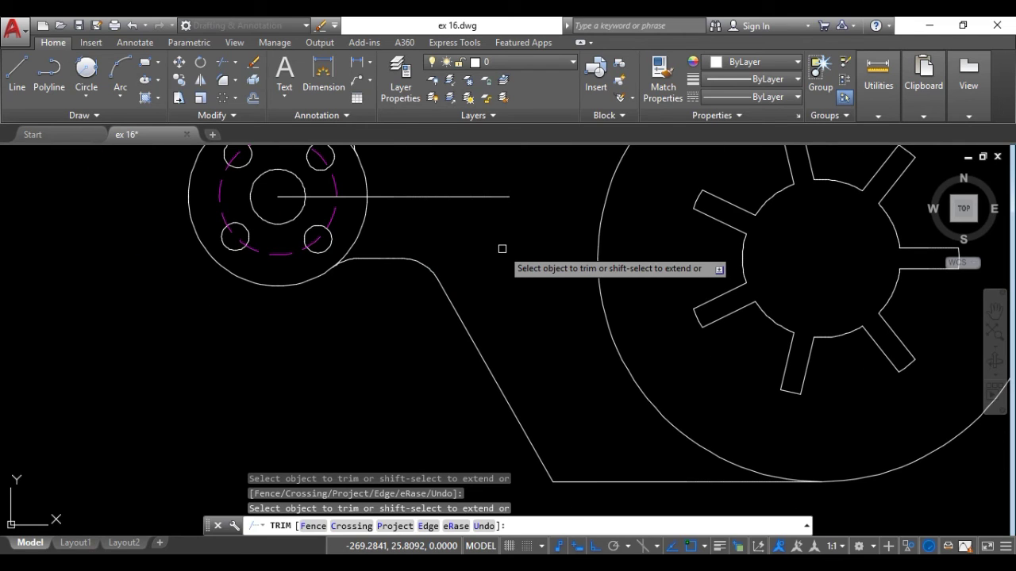
pyautogui.press('Escape')
# Step: Fillet the lower corner between the slanted line and the bottom horizontal line with radius 20
pyautogui.write('f')
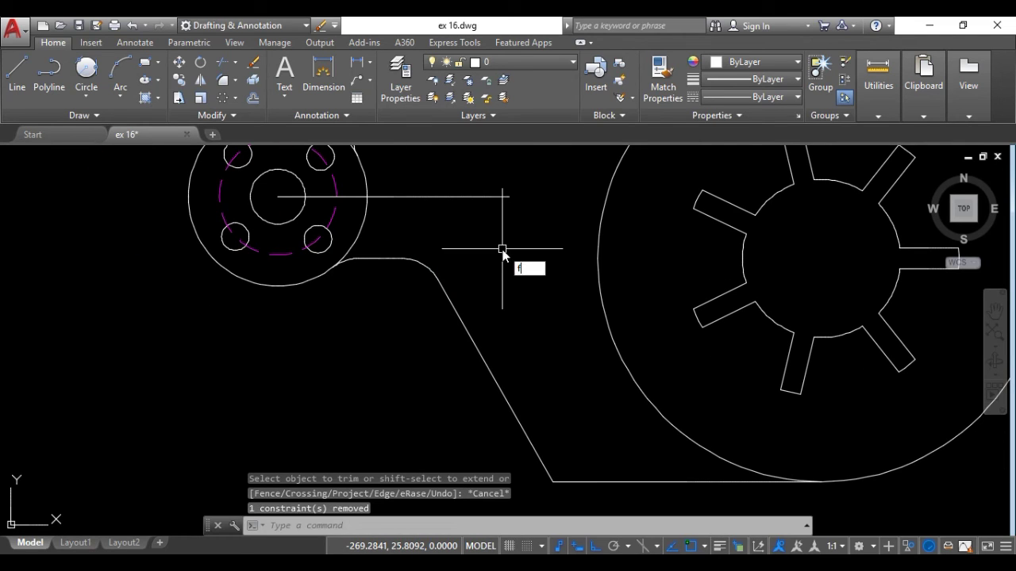
pyautogui.press('Return')
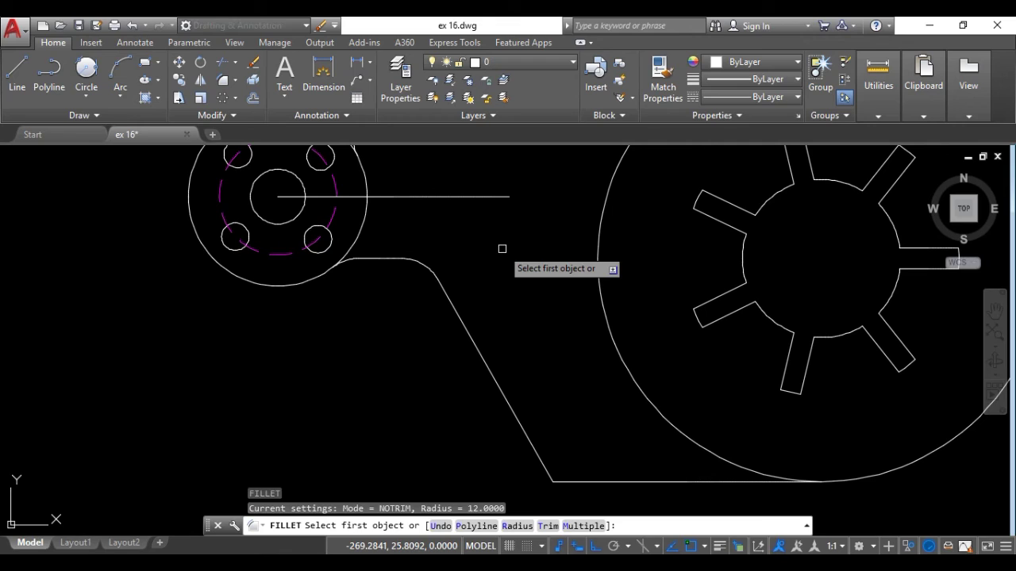
pyautogui.click(517, 525)
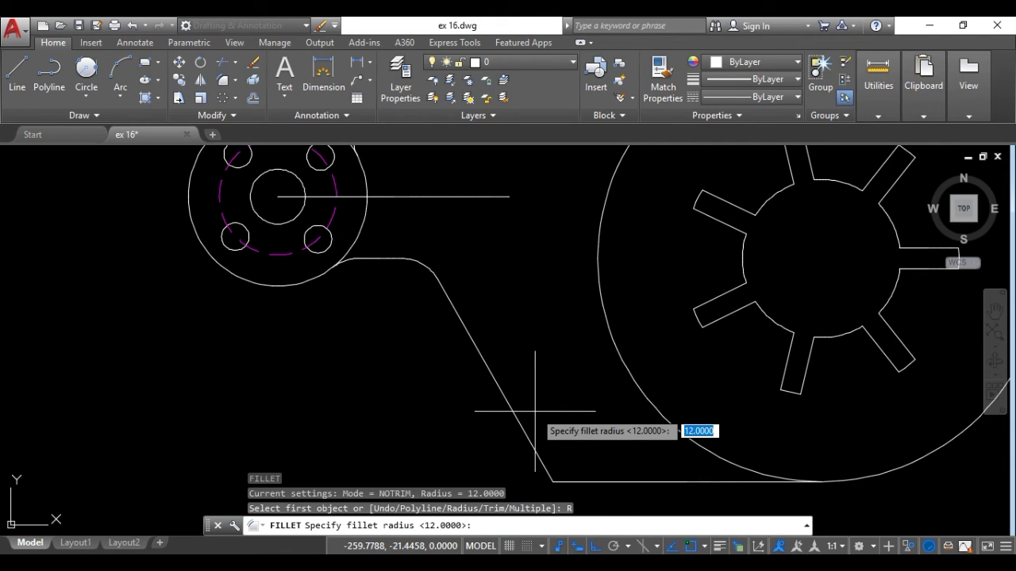
pyautogui.write('20')
pyautogui.press('Return')
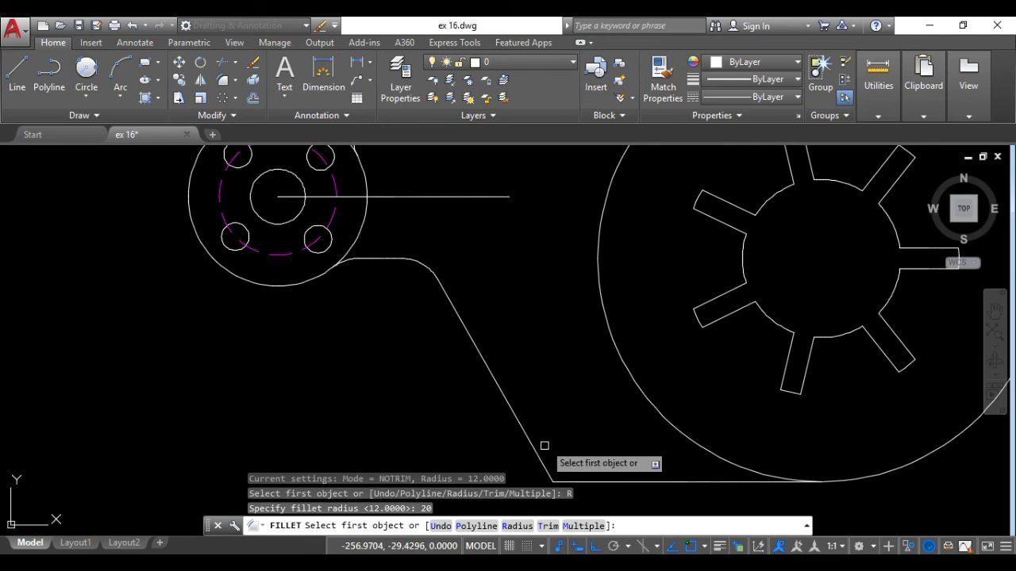
pyautogui.click(535, 459)
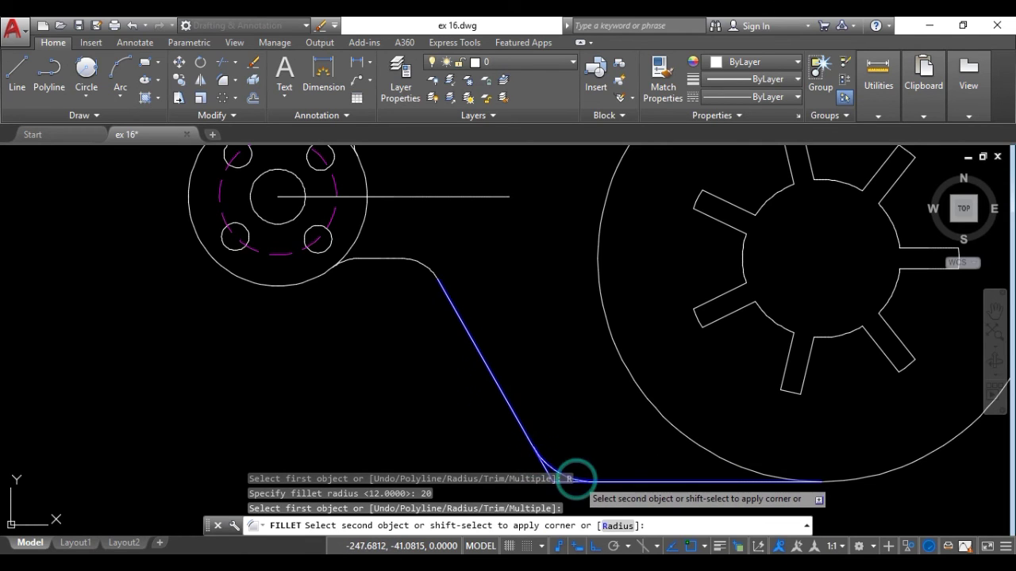
pyautogui.click(574, 477)
# Step: Trim the leftover ends of the bottom horizontal line and slanted line outside the lower corner fillet
pyautogui.scroll(3, 574, 408)
pyautogui.write('t')
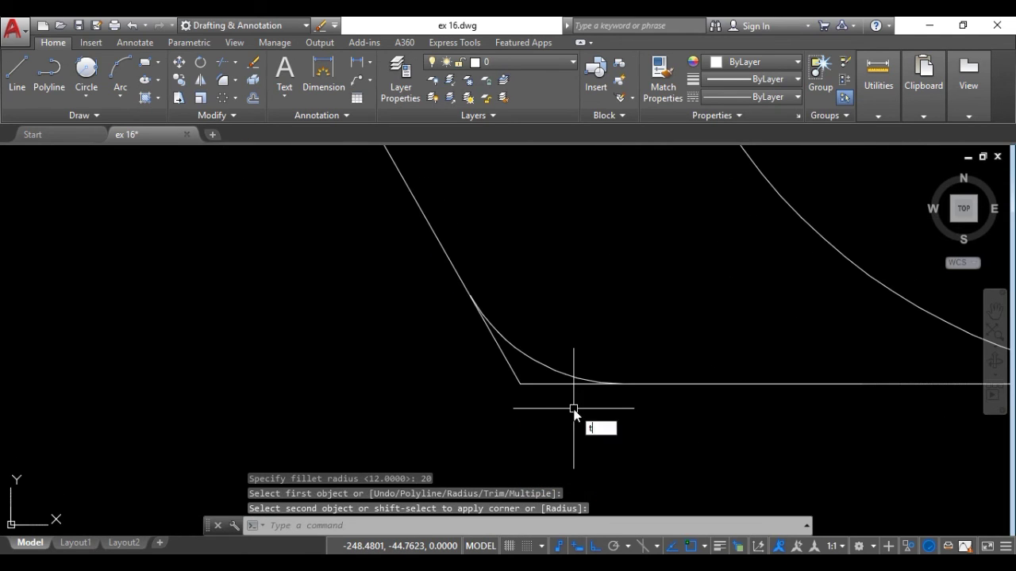
pyautogui.press('Return')
pyautogui.press('Return')
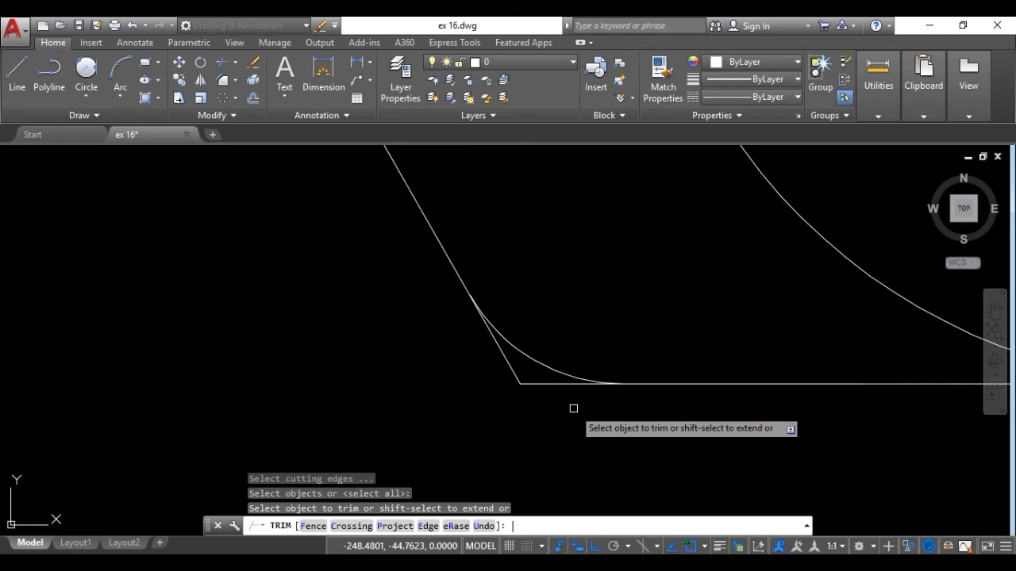
pyautogui.click(533, 385)
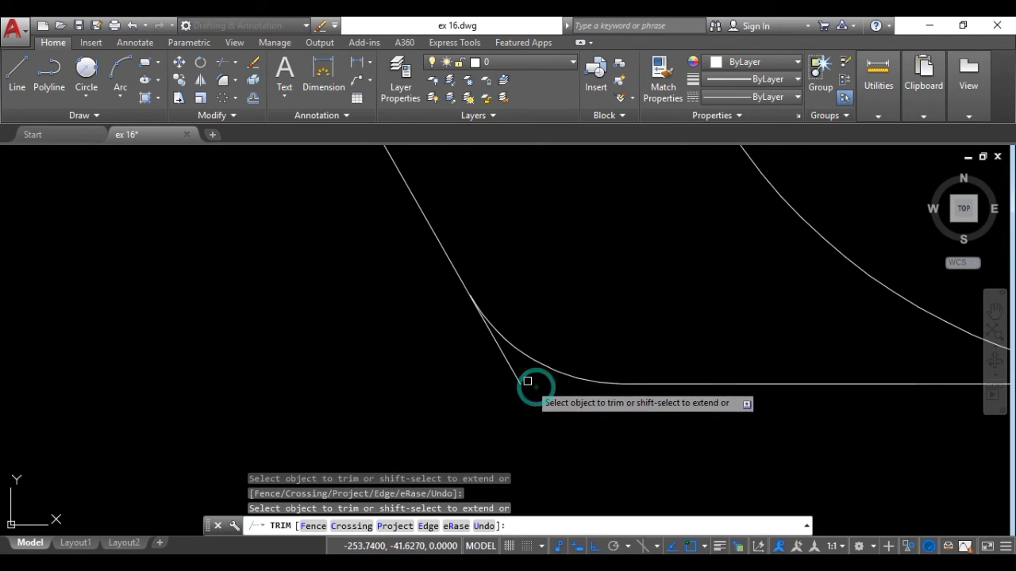
pyautogui.click(515, 377)
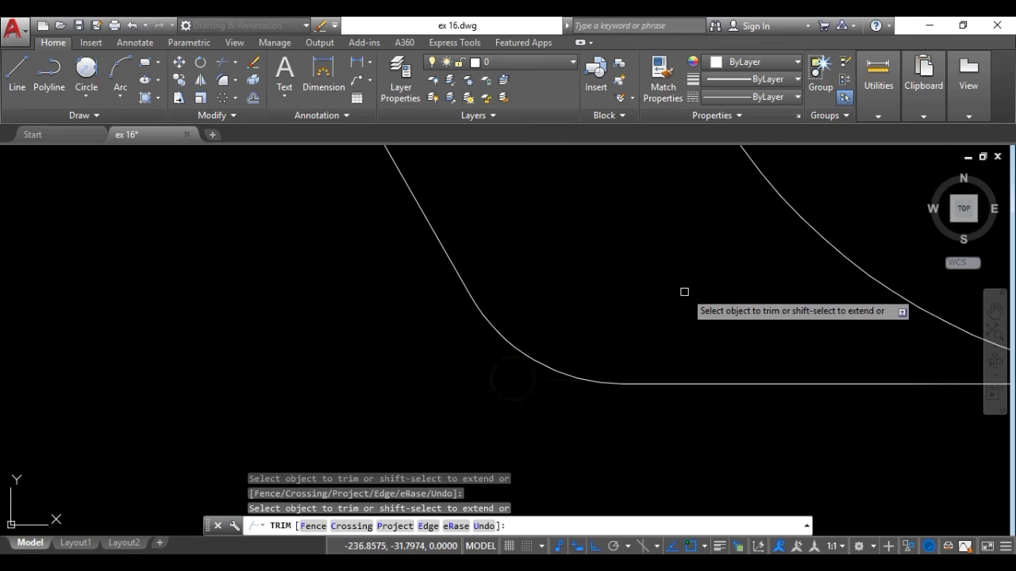
pyautogui.scroll(-3, 682, 289)
pyautogui.scroll(-3, 709, 278)
pyautogui.scroll(5, 643, 350)
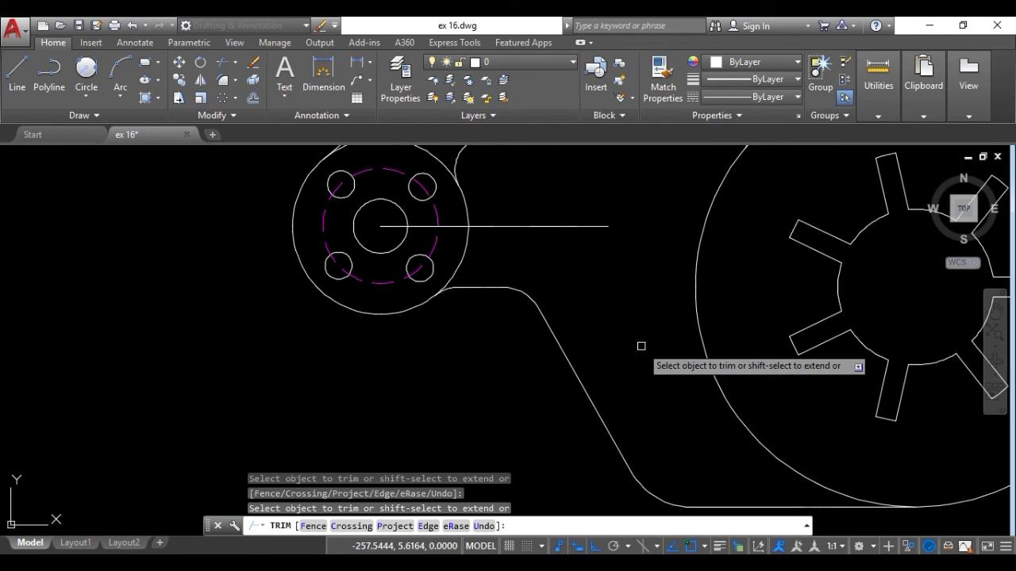
pyautogui.press('Escape')
# Step: Check the slanted arm's width in the reference PDF and offset the slanted line by 20 toward the right disc
pyautogui.scroll(-3, 517, 245)
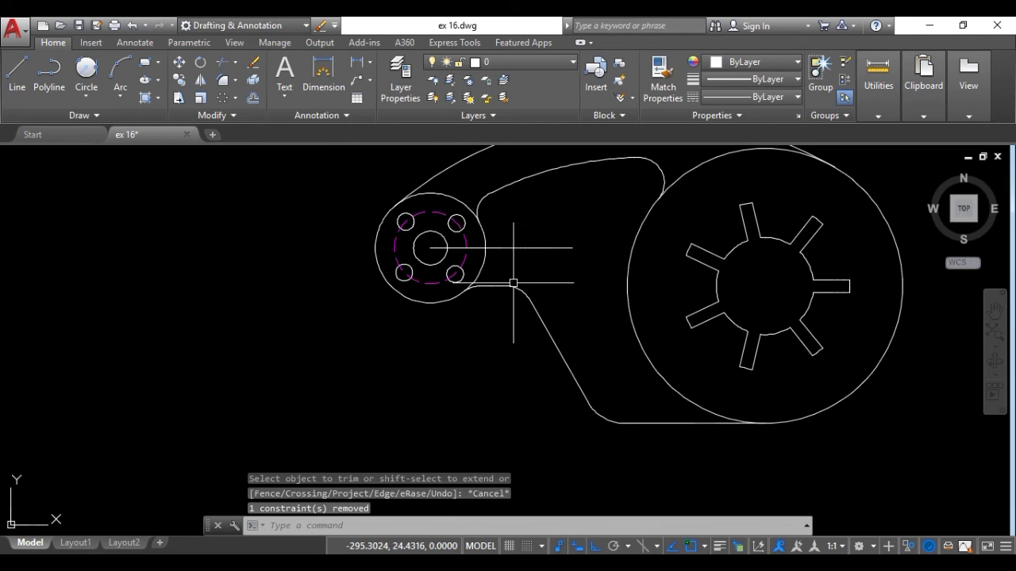
pyautogui.moveTo(683, 290); pyautogui.dragTo(610, 351, button='middle')
pyautogui.click(932, 29)
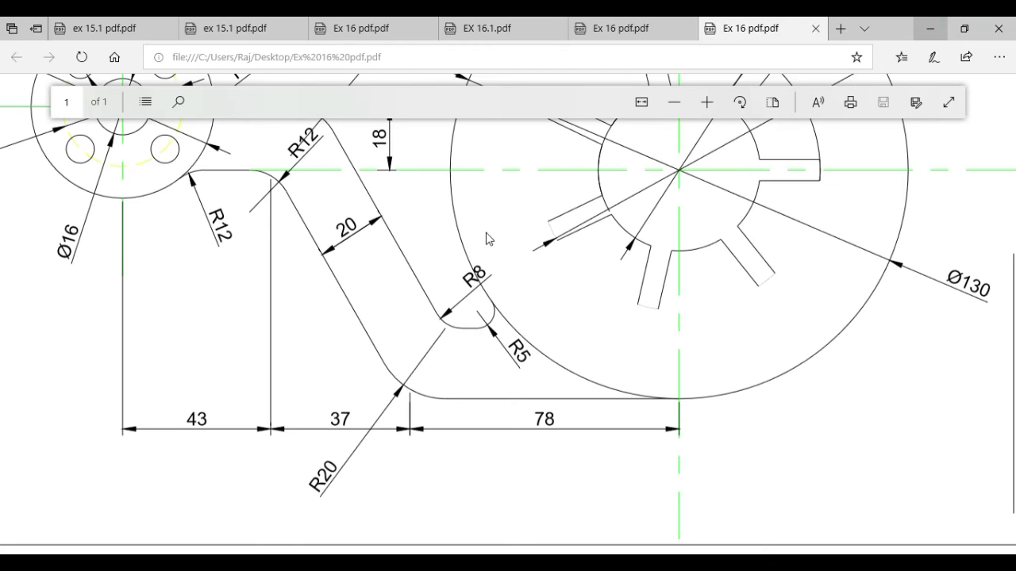
pyautogui.click(675, 102)
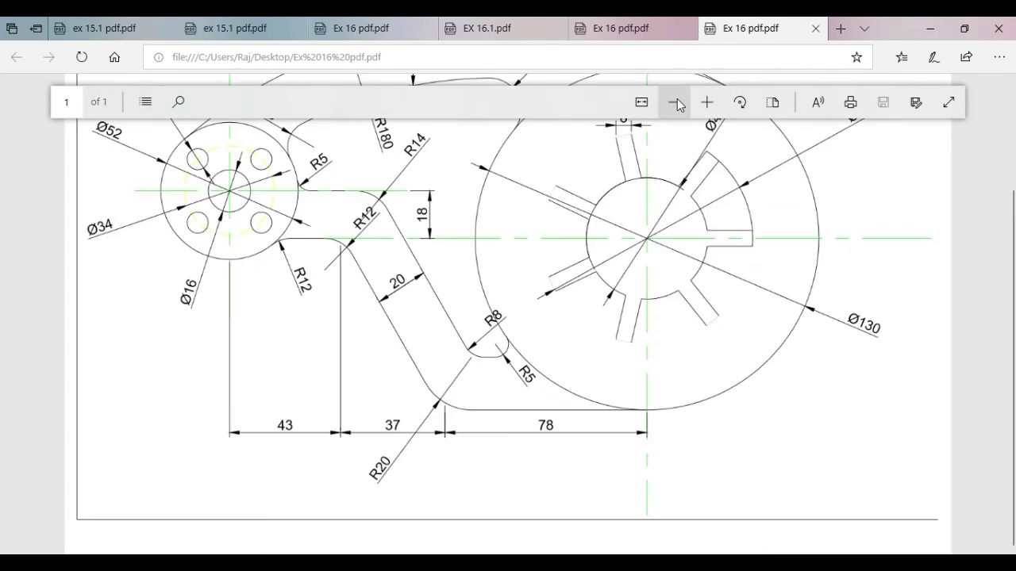
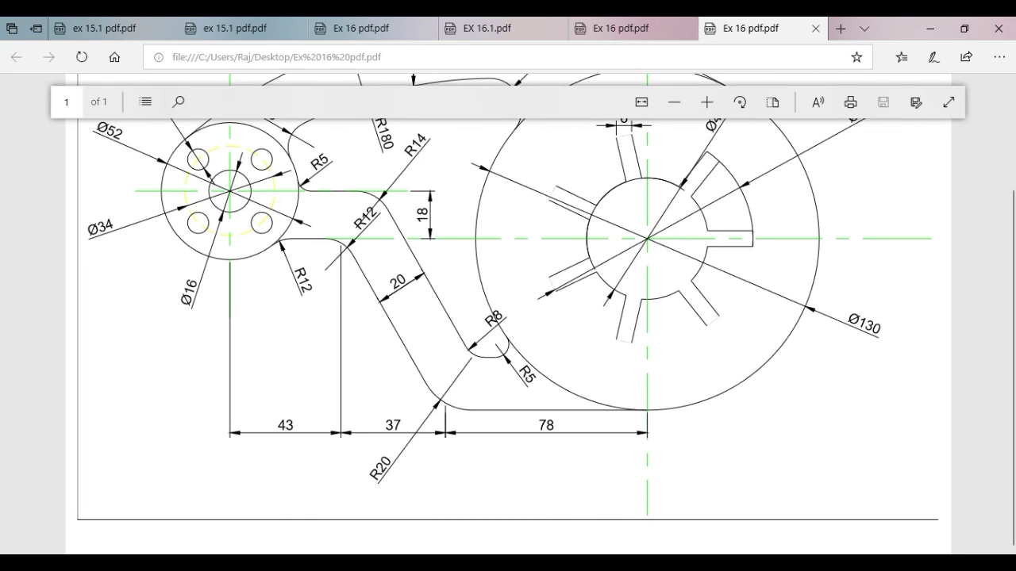
pyautogui.click(511, 554)
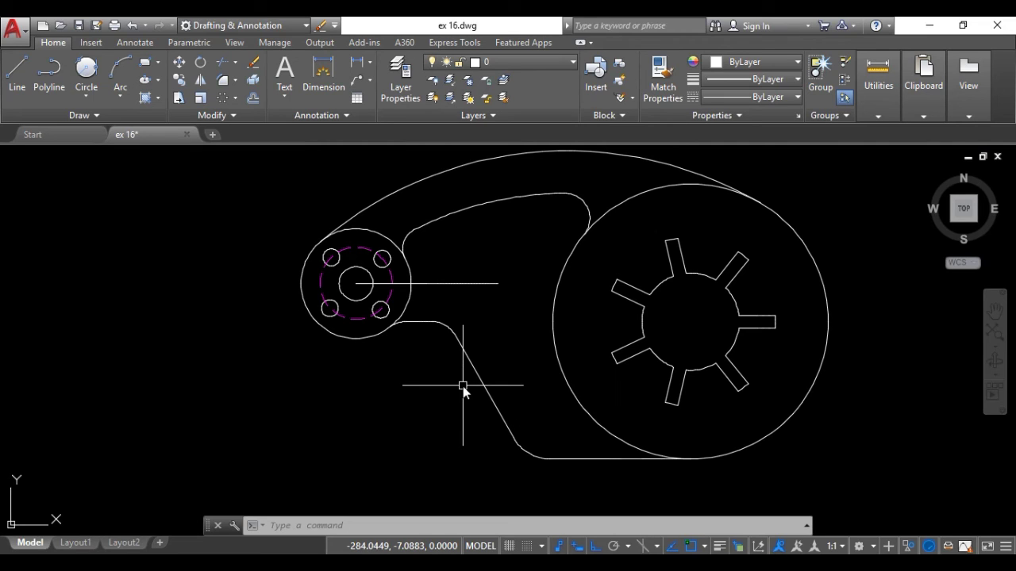
pyautogui.write('o')
pyautogui.press('Return')
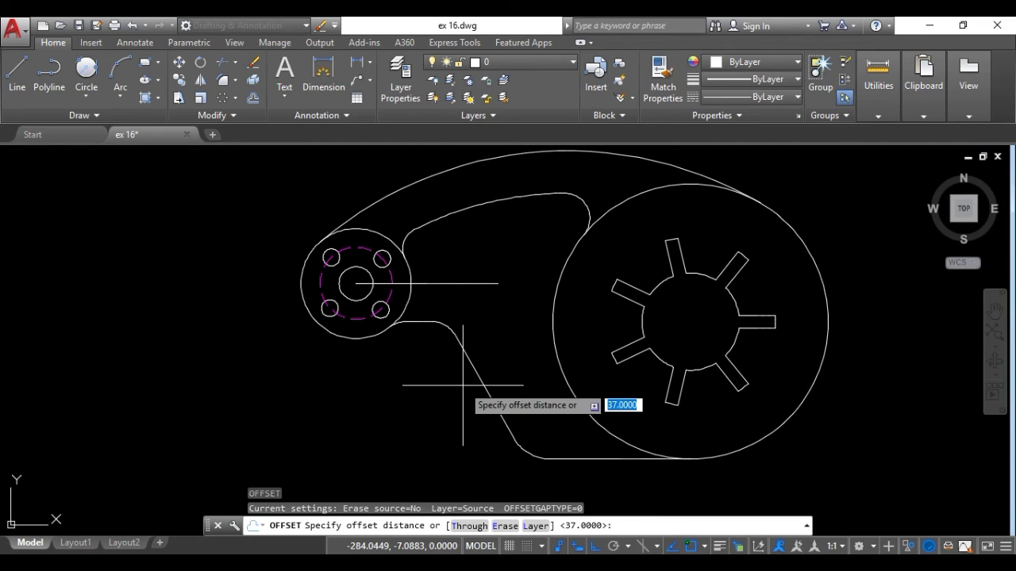
pyautogui.write('20')
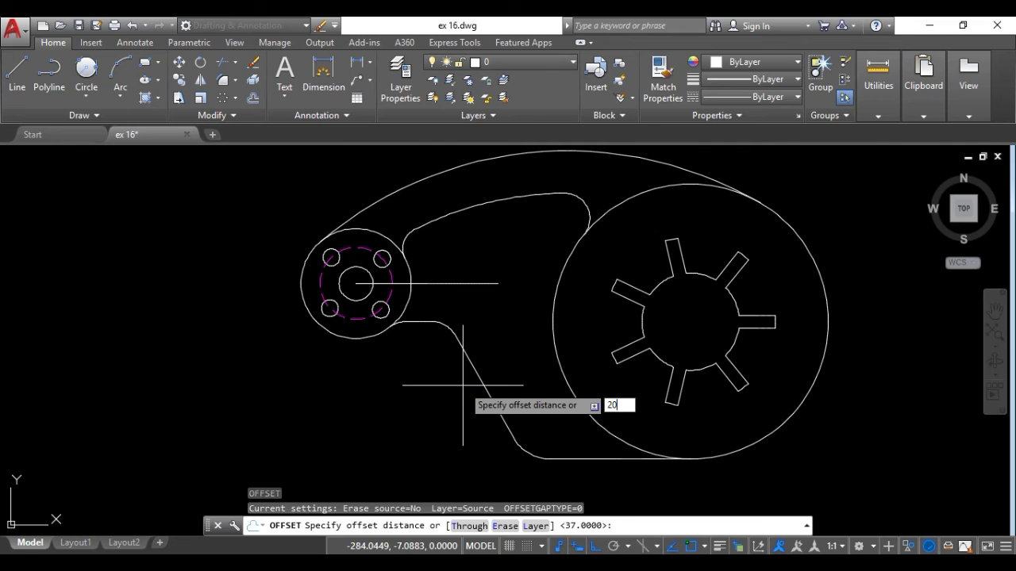
pyautogui.press('Return')
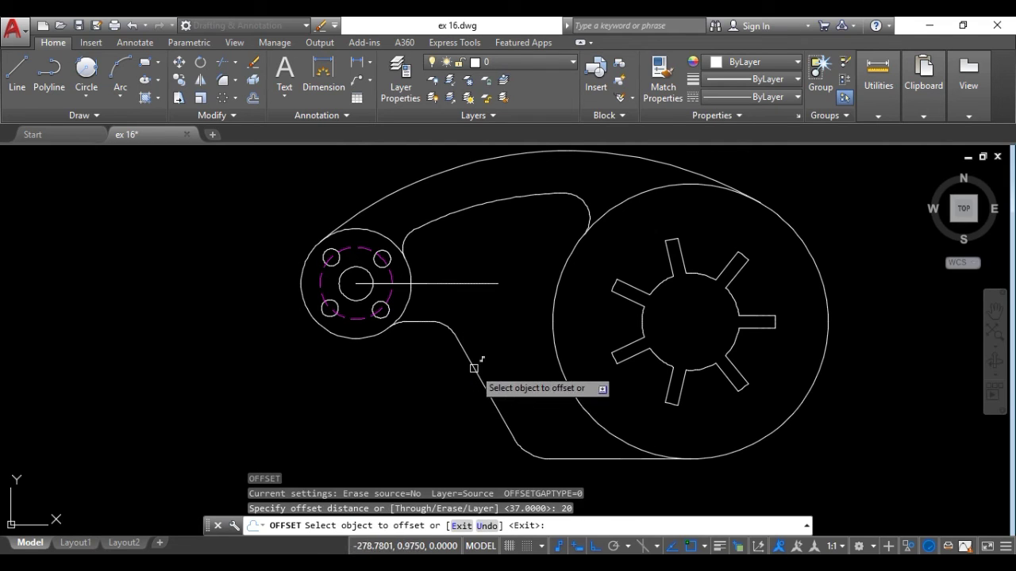
pyautogui.click(474, 369)
pyautogui.click(500, 350)
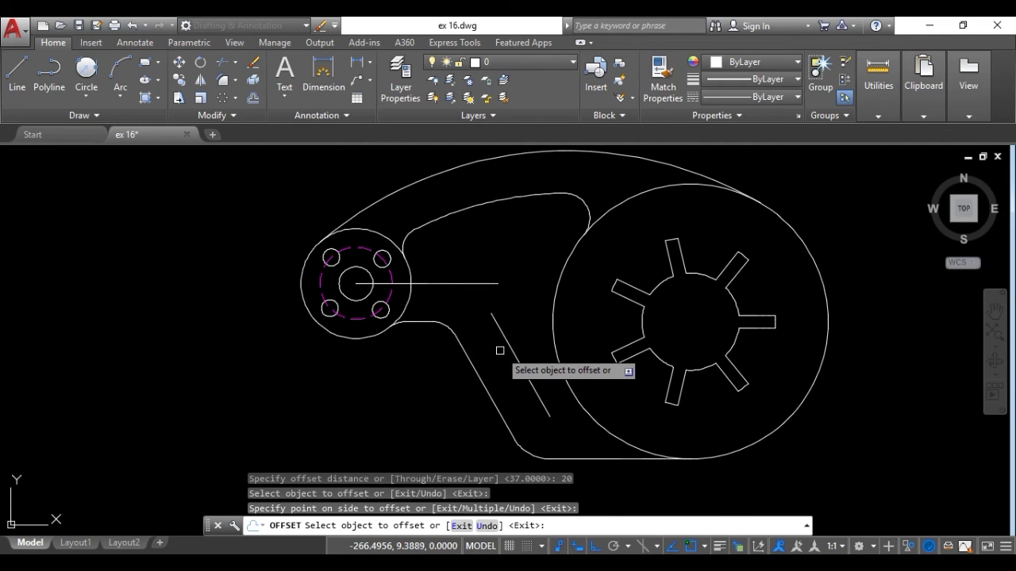
pyautogui.scroll(2, 500, 350)
pyautogui.press('Escape')
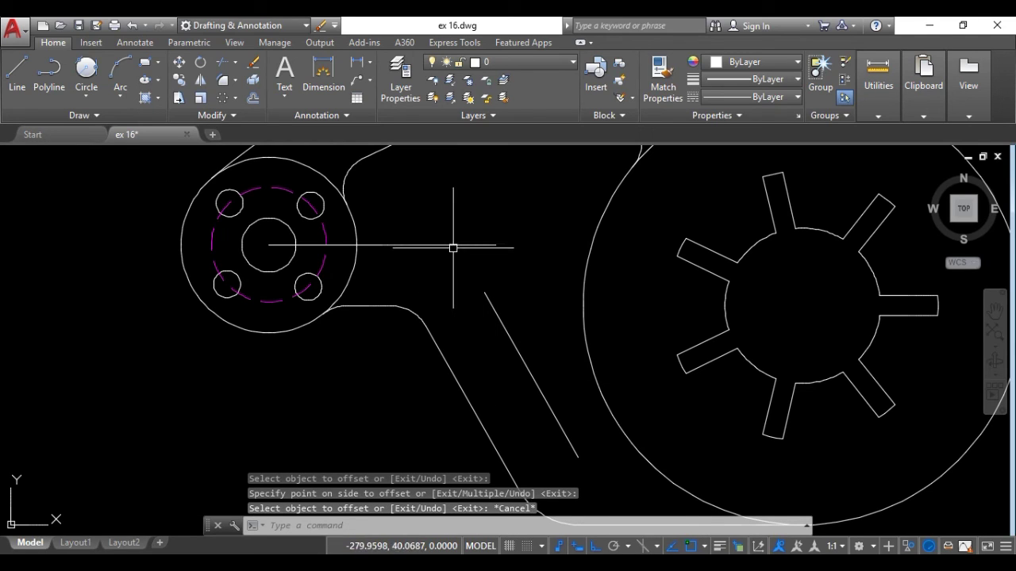
# Step: Extend the upper end of the offset slanted line to the horizontal line running from the left hub's centre
pyautogui.write('ex')
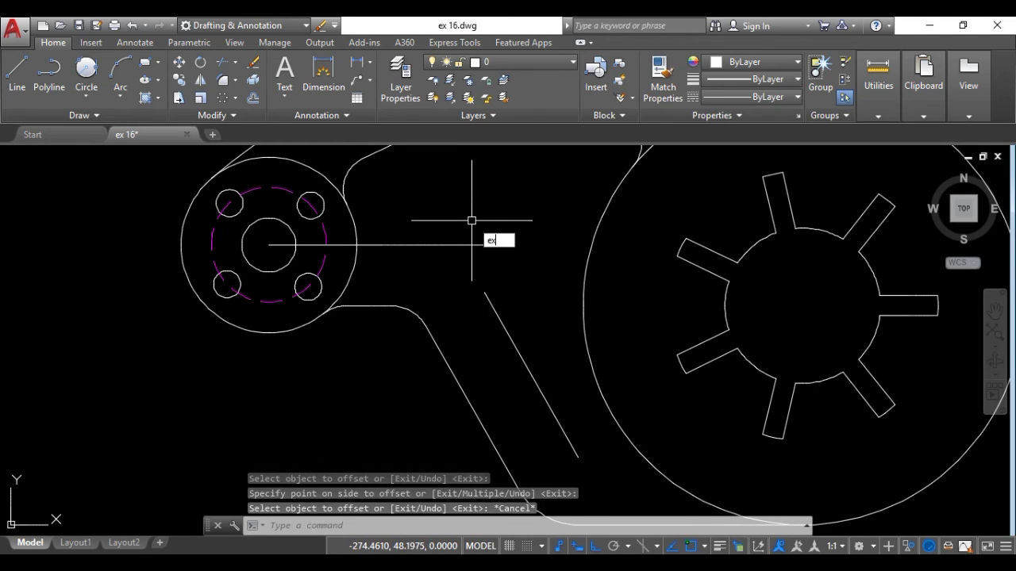
pyautogui.press('Return')
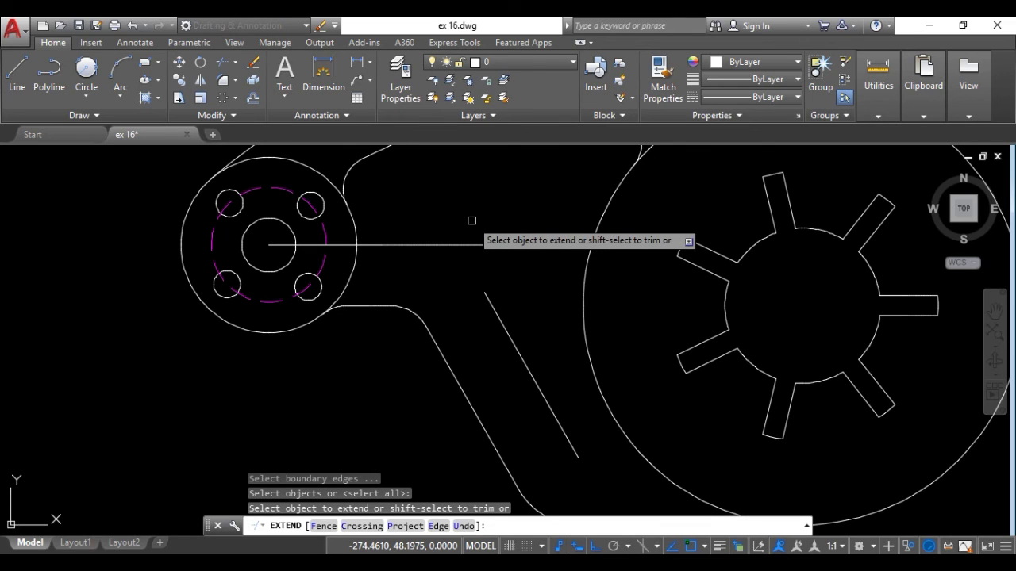
pyautogui.click(486, 300)
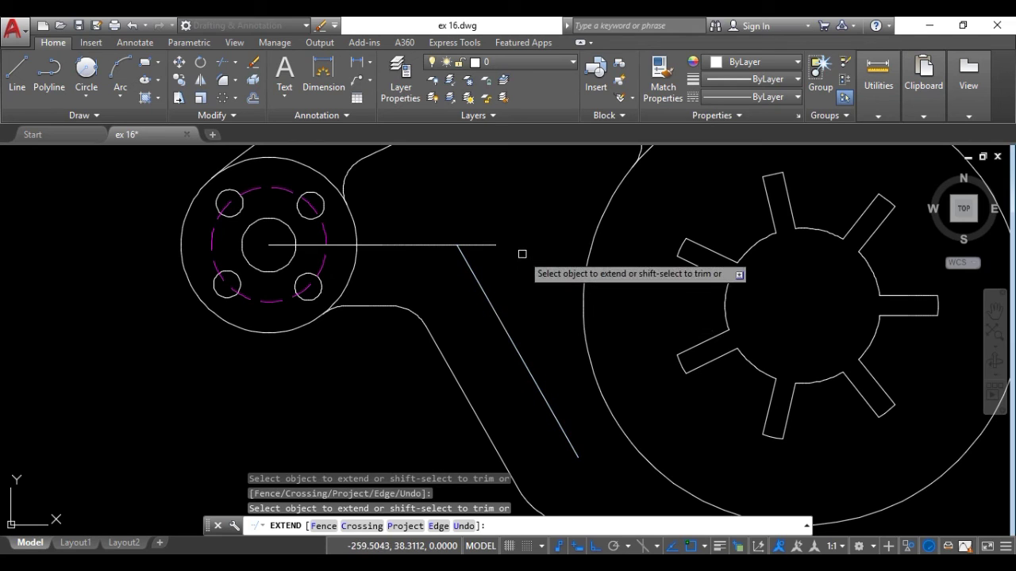
# Step: Trim the part of the hub's horizontal line that runs past the upper end of the offset slanted line
pyautogui.press('Escape')
pyautogui.write('tr')
pyautogui.press('Return')
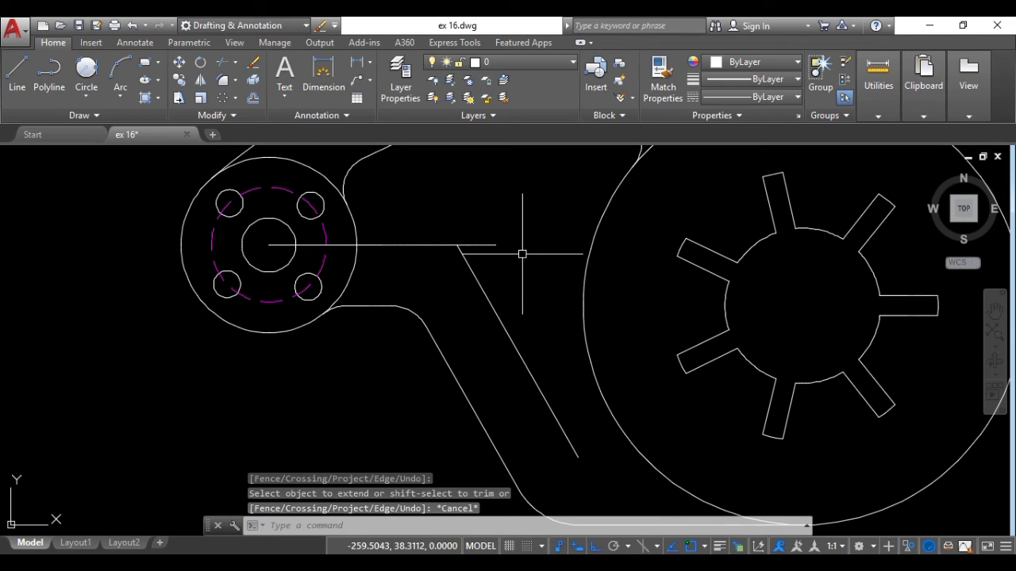
pyautogui.press('Return')
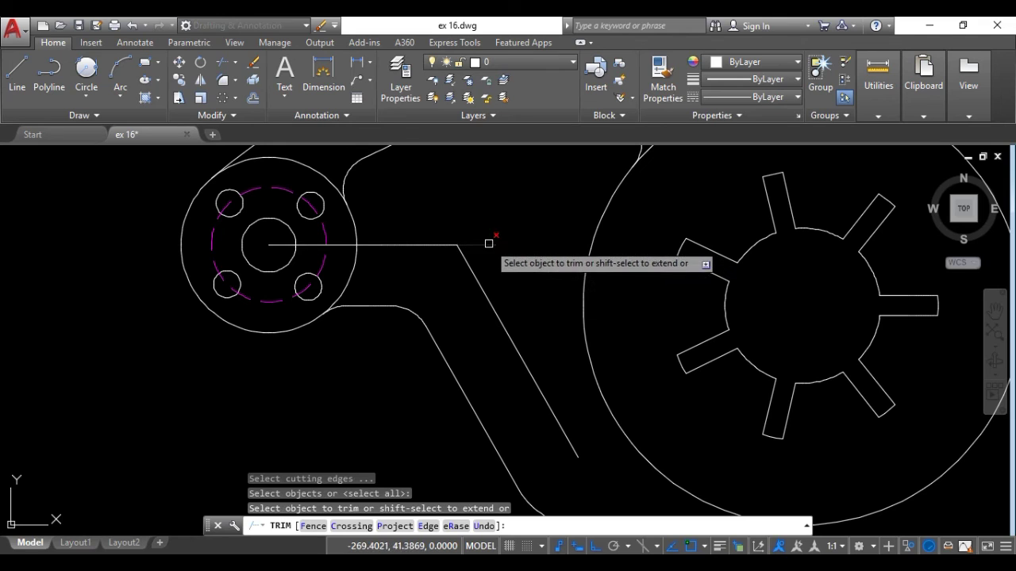
pyautogui.click(490, 243)
# Step: Trim the horizontal line at the left hub's outer circle and erase the leftover piece inside the hub
pyautogui.scroll(4, 349, 268)
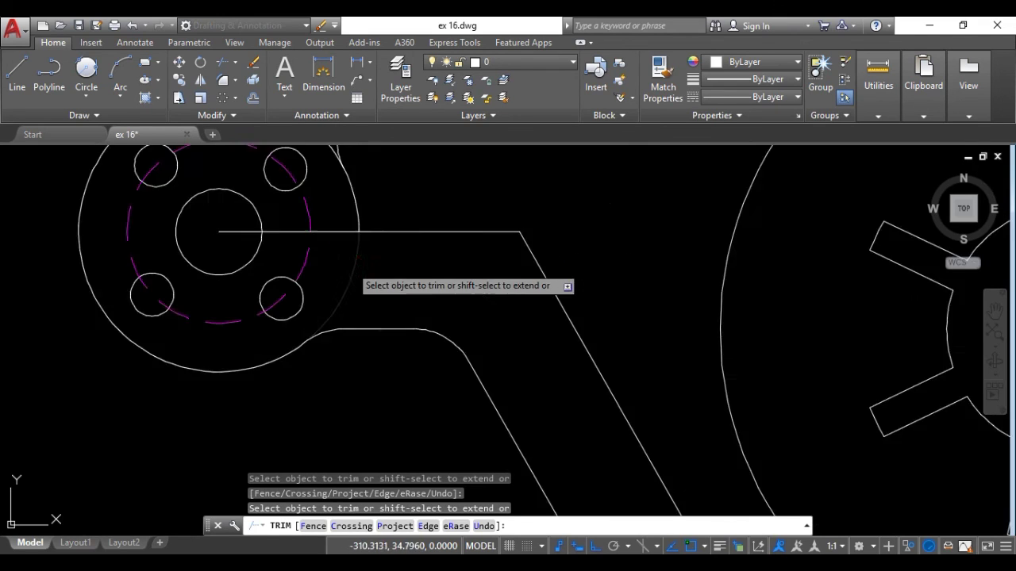
pyautogui.click(333, 211)
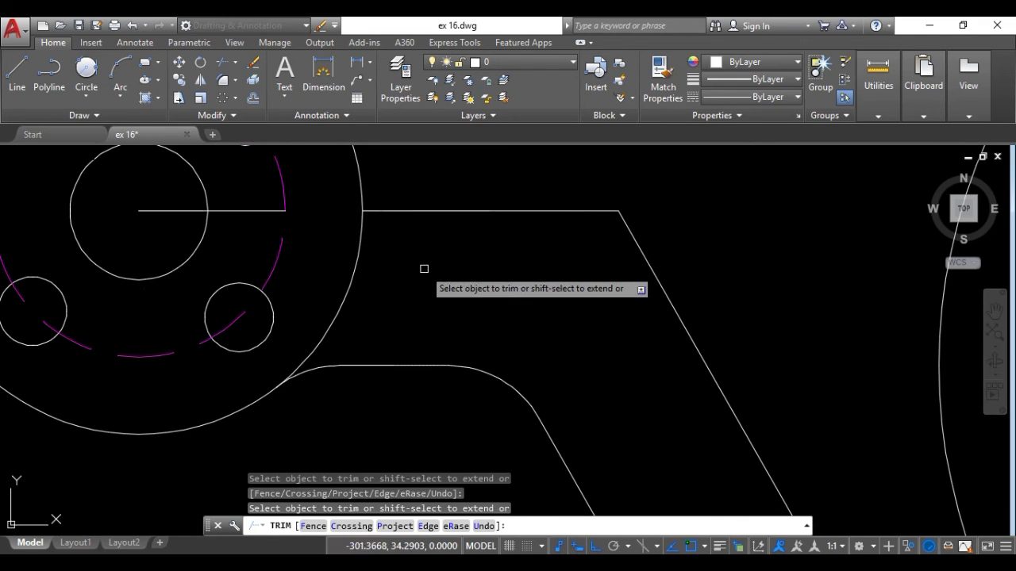
pyautogui.press('Escape')
pyautogui.click(268, 210)
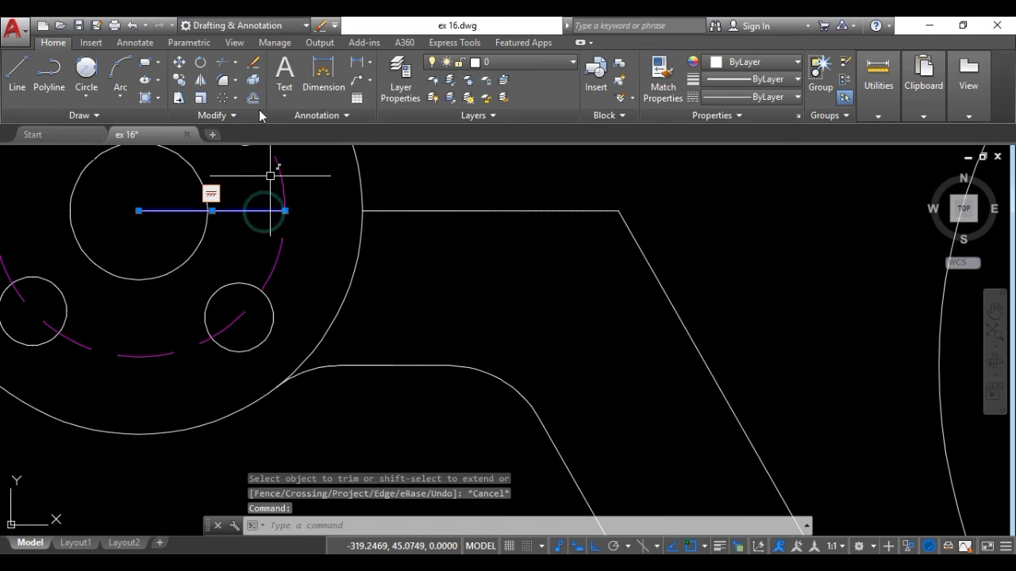
pyautogui.click(253, 62)
pyautogui.scroll(-6, 400, 256)
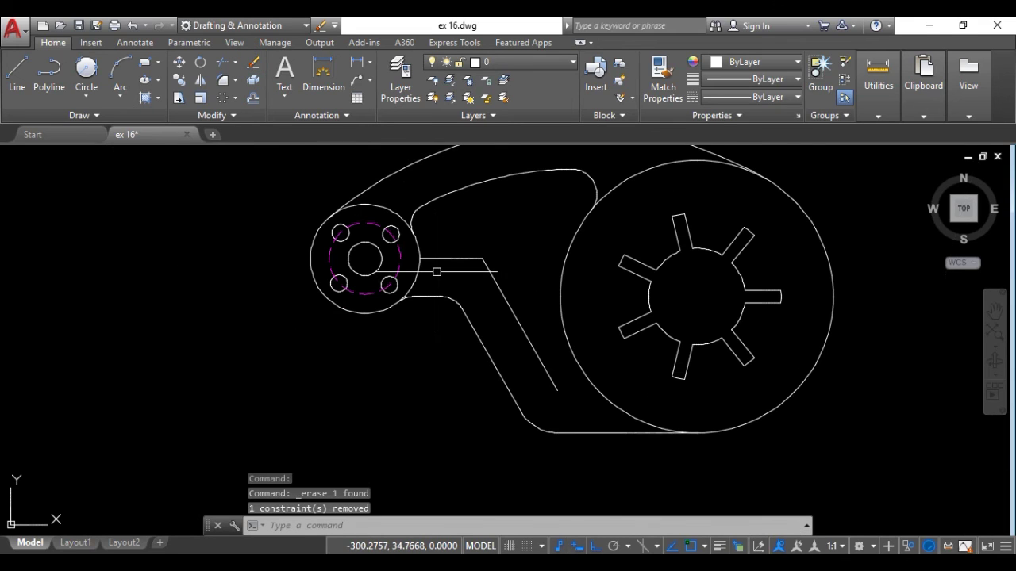
# Step: Draw a horizontal line from the lower end of the offset slanted line across the right disc's outline
pyautogui.click(28, 66)
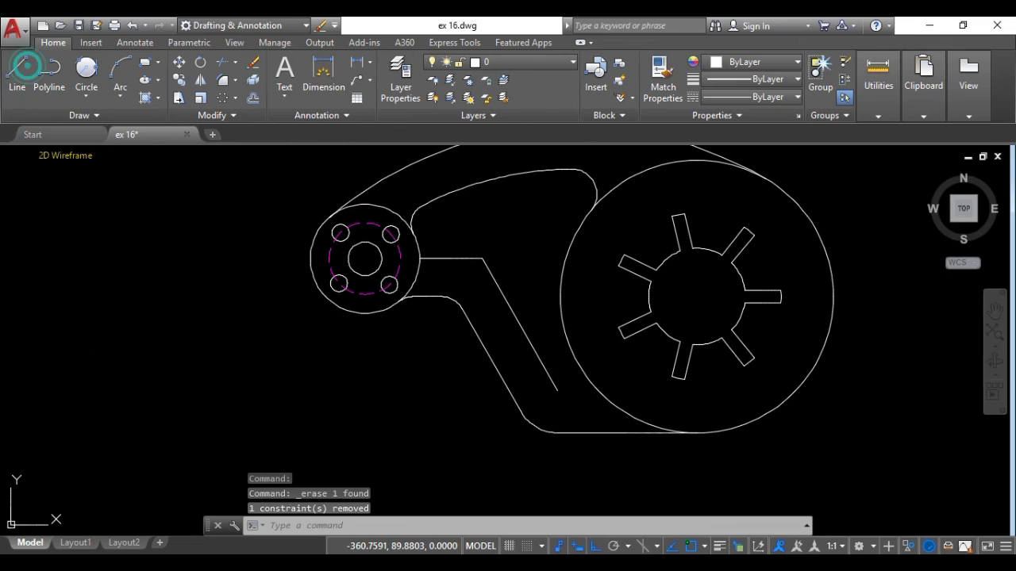
pyautogui.scroll(3, 548, 400)
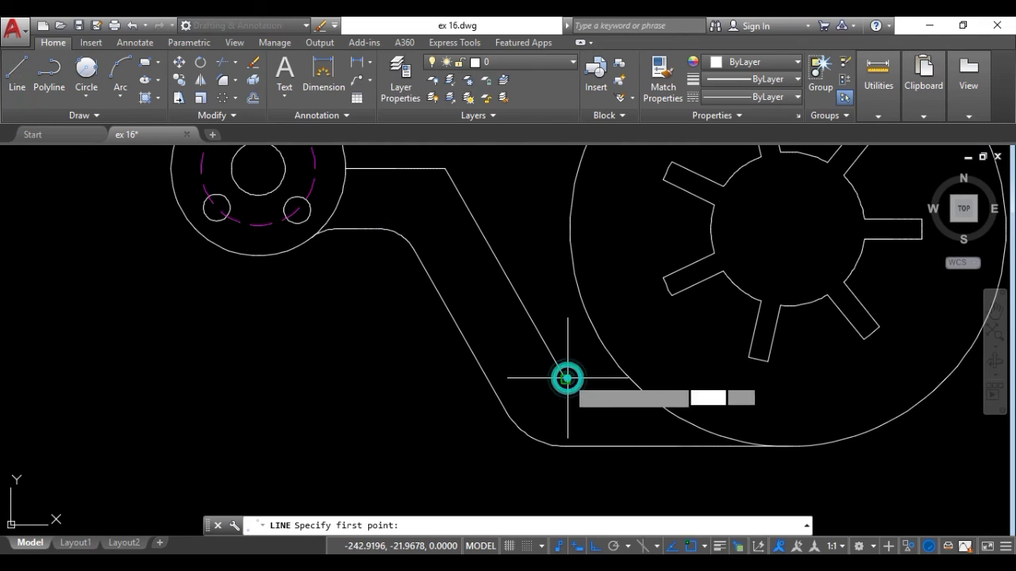
pyautogui.click(565, 379)
pyautogui.click(660, 379)
pyautogui.press('Escape')
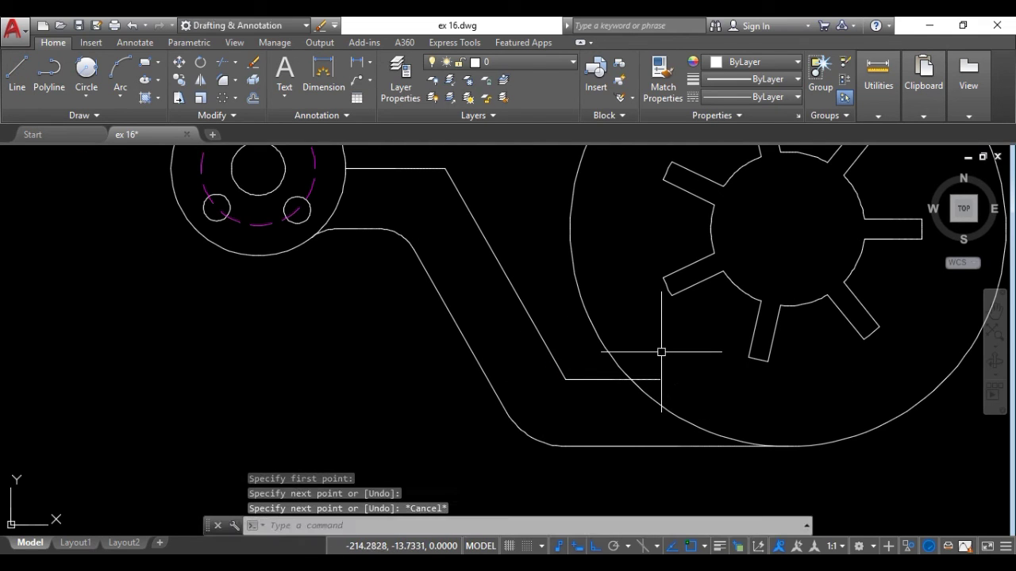
# Step: Check the hub fillet in the reference PDF and draw a radius 5 circle tangent to the upper horizontal line and the hub's outer circle
pyautogui.click(927, 27)
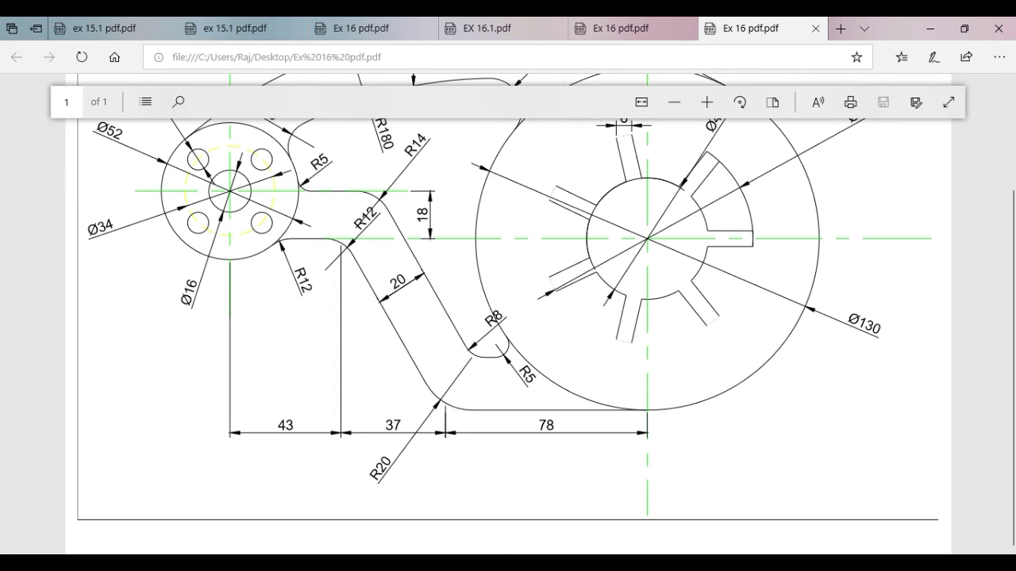
pyautogui.hotkey('alt', 'Tab')
pyautogui.scroll(1, 475, 412)
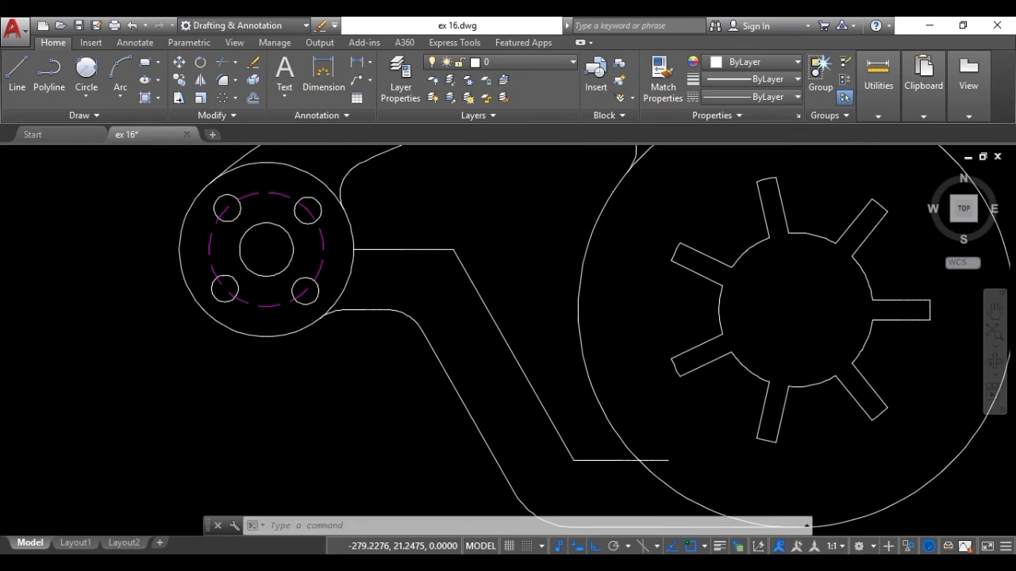
pyautogui.click(83, 71)
pyautogui.write('t')
pyautogui.press('Return')
pyautogui.scroll(2, 373, 246)
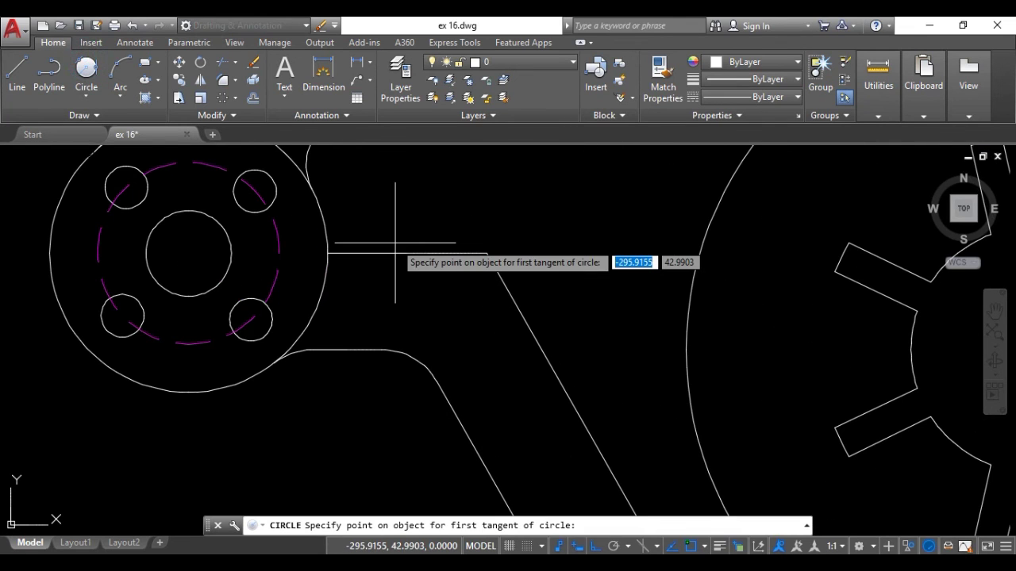
pyautogui.click(354, 252)
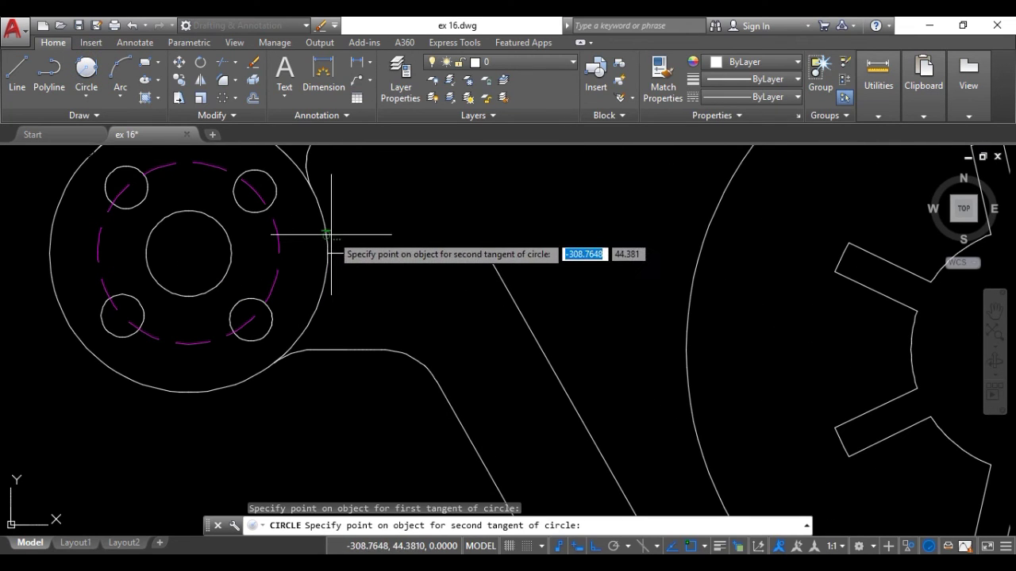
pyautogui.click(328, 232)
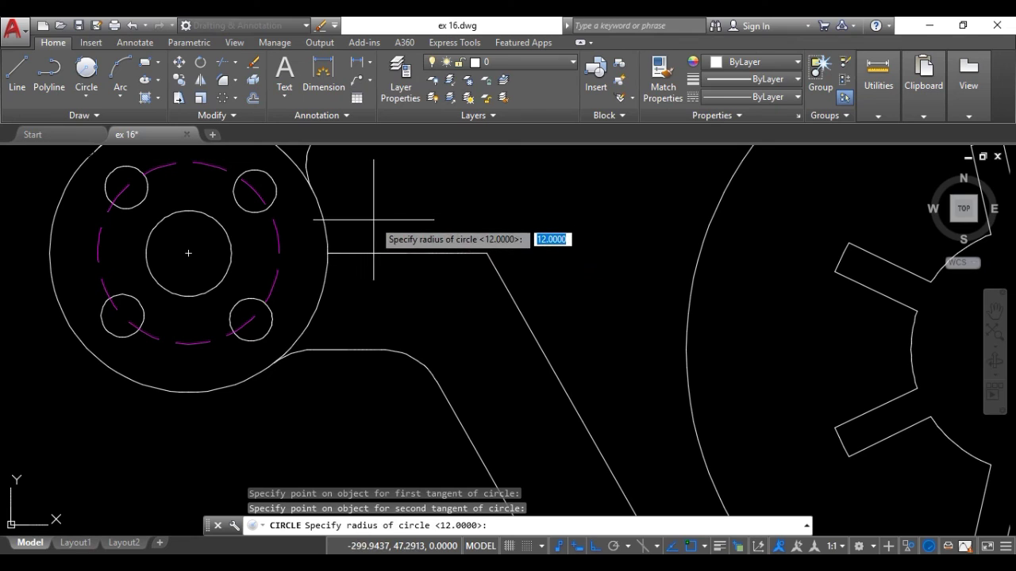
pyautogui.write('5')
pyautogui.press('Return')
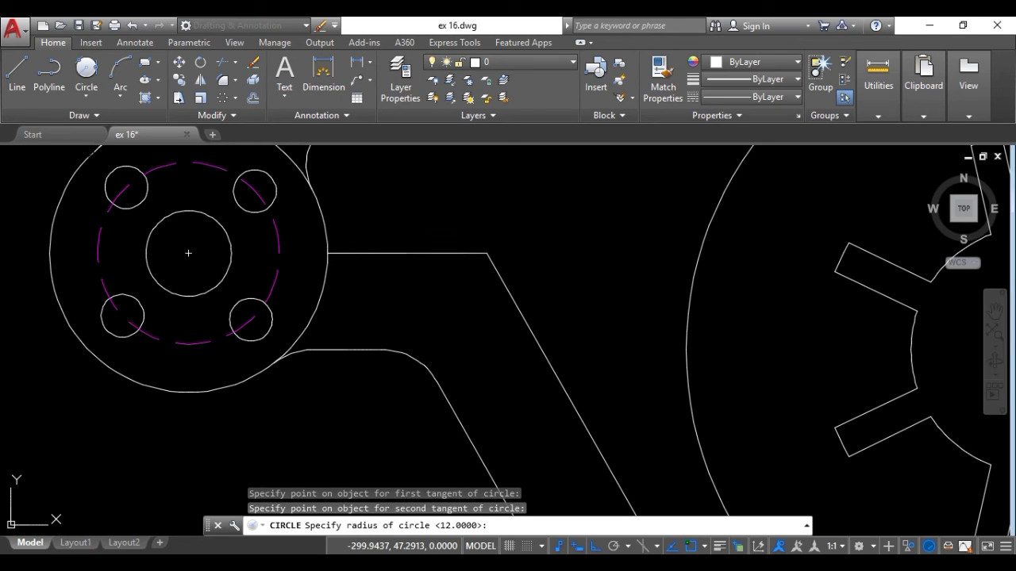
# Step: Trim the tangent circle down to its fillet arc and remove the horizontal line's leftover end between the arc and the hub
pyautogui.scroll(5, 369, 224)
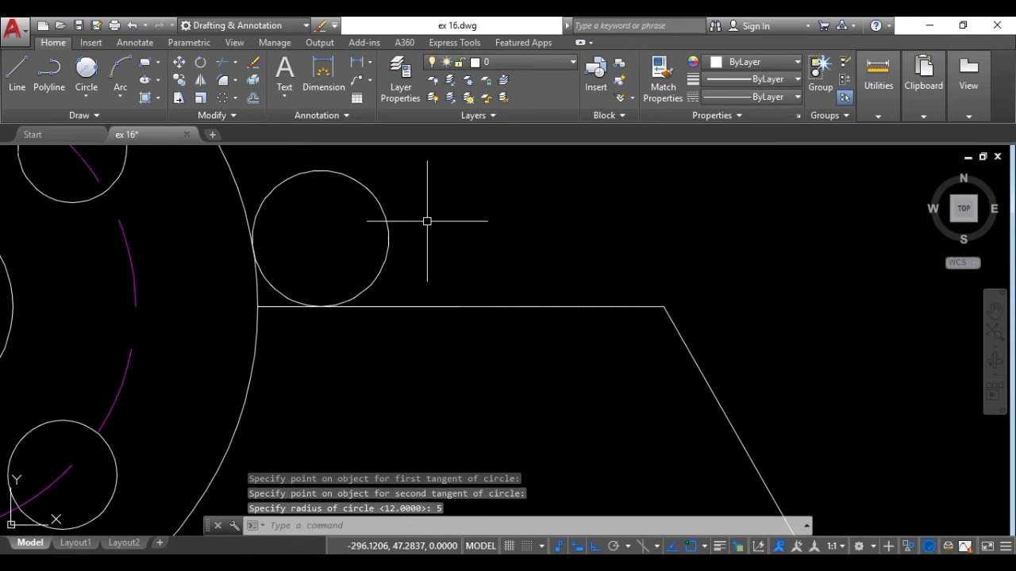
pyautogui.write('tr')
pyautogui.press('Return')
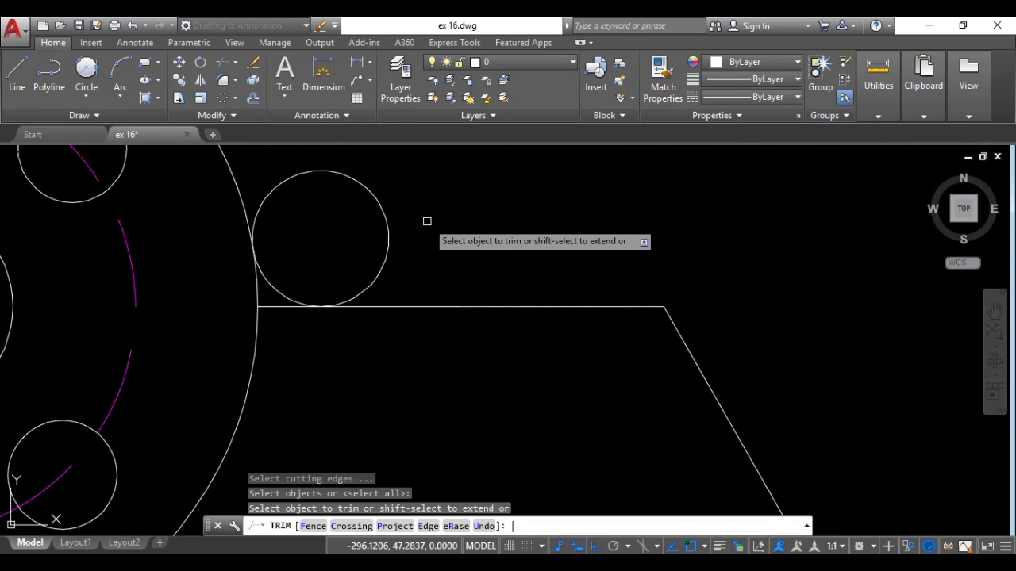
pyautogui.click(370, 192)
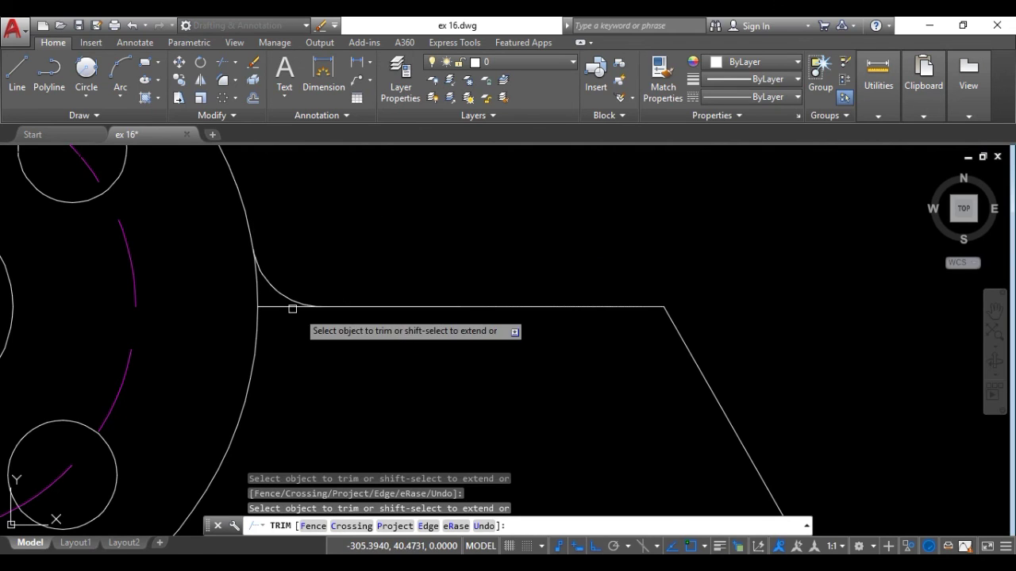
pyautogui.scroll(-4, 281, 304)
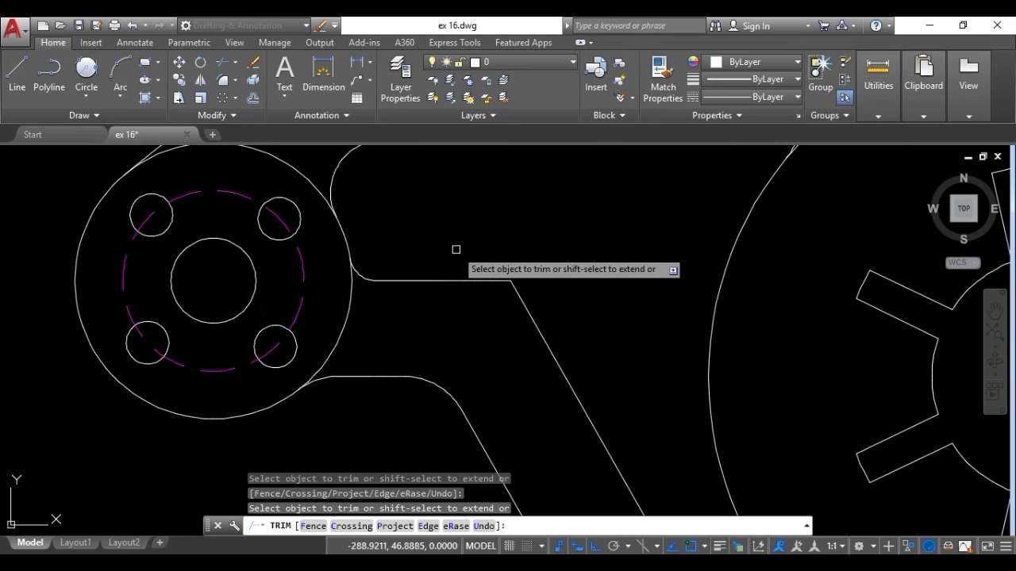
pyautogui.press('Escape')
# Step: Fillet the upper corner between the horizontal line and the offset slanted line with radius 14
pyautogui.write('f')
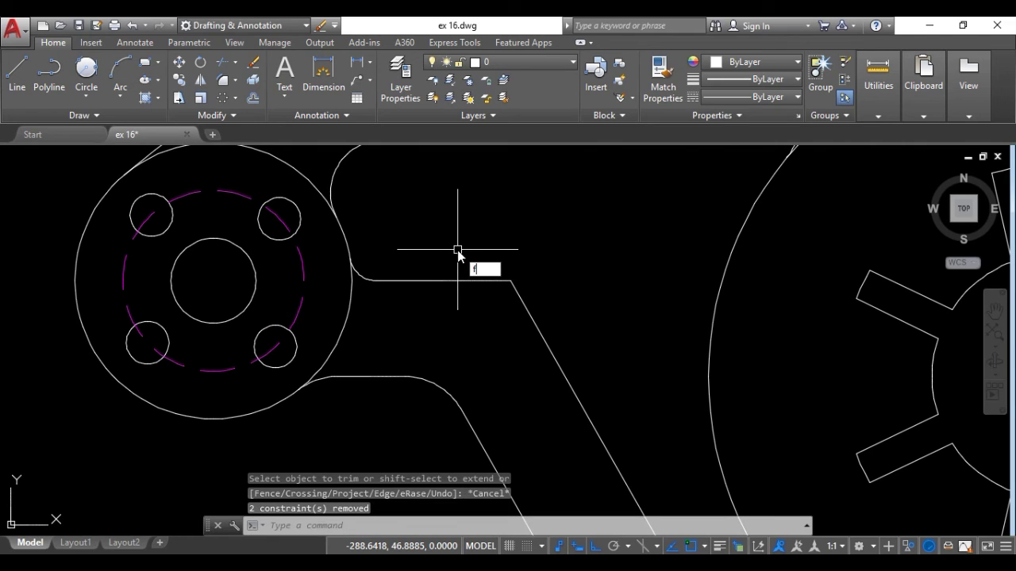
pyautogui.press('Return')
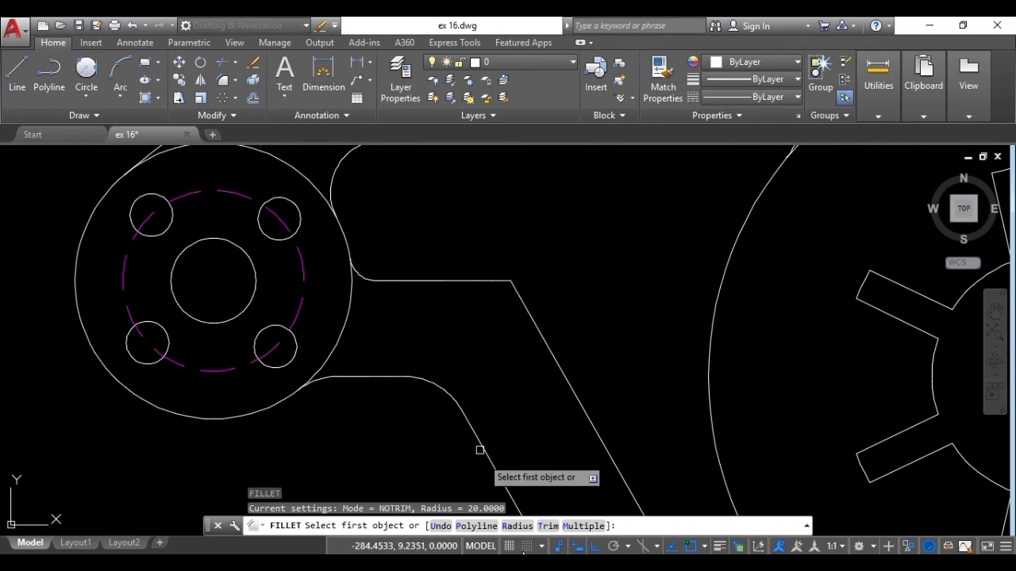
pyautogui.write('r')
pyautogui.press('Return')
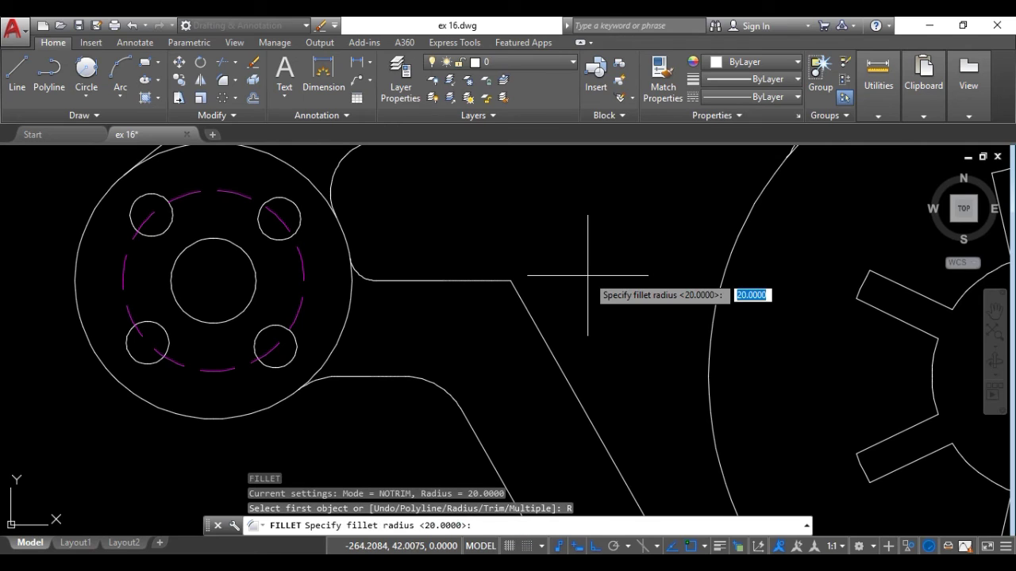
pyautogui.write('14')
pyautogui.press('Return')
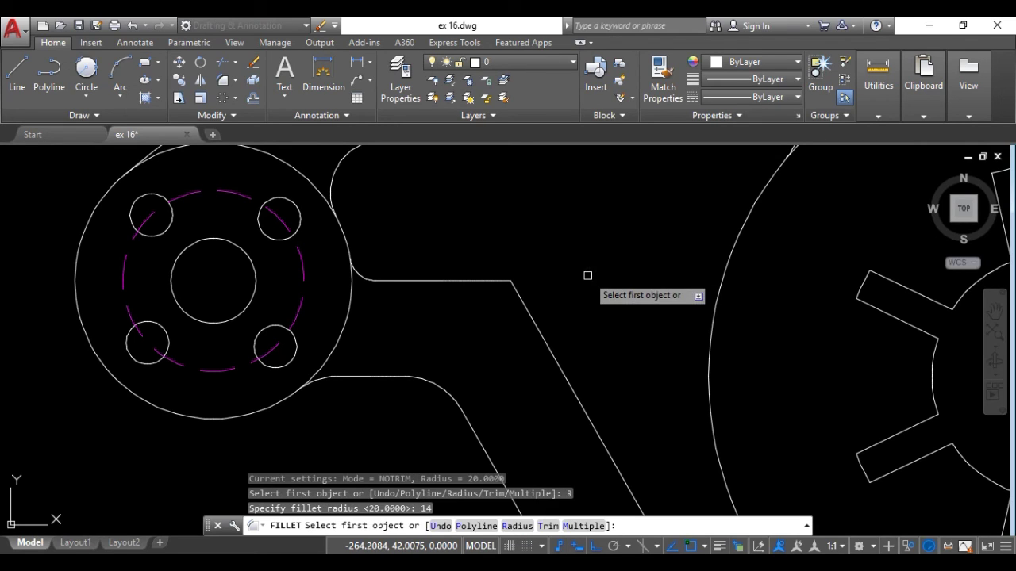
pyautogui.click(497, 282)
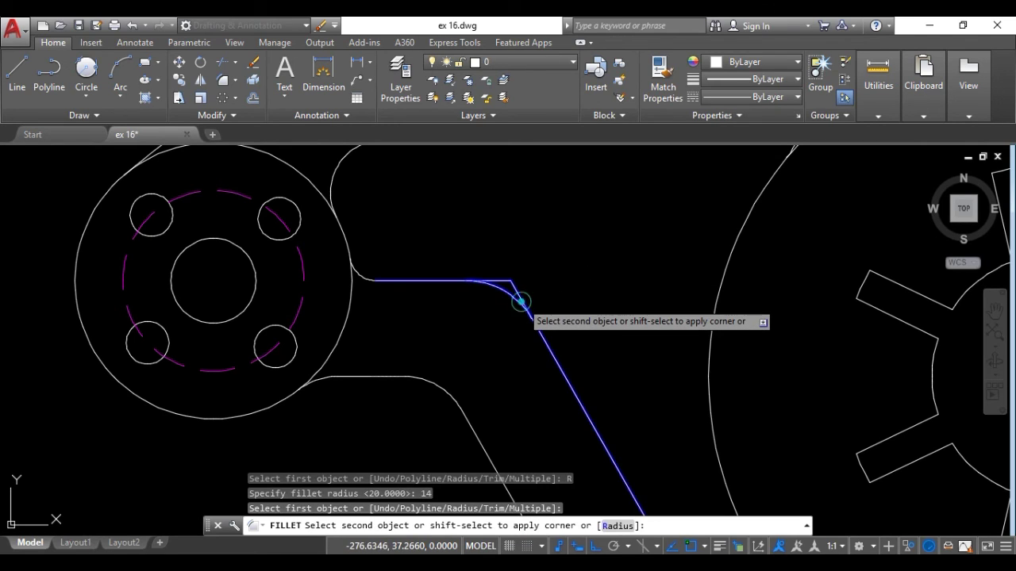
pyautogui.click(521, 301)
# Step: Trim the leftover ends of the slanted line and horizontal line outside the radius 14 fillet
pyautogui.scroll(3, 521, 301)
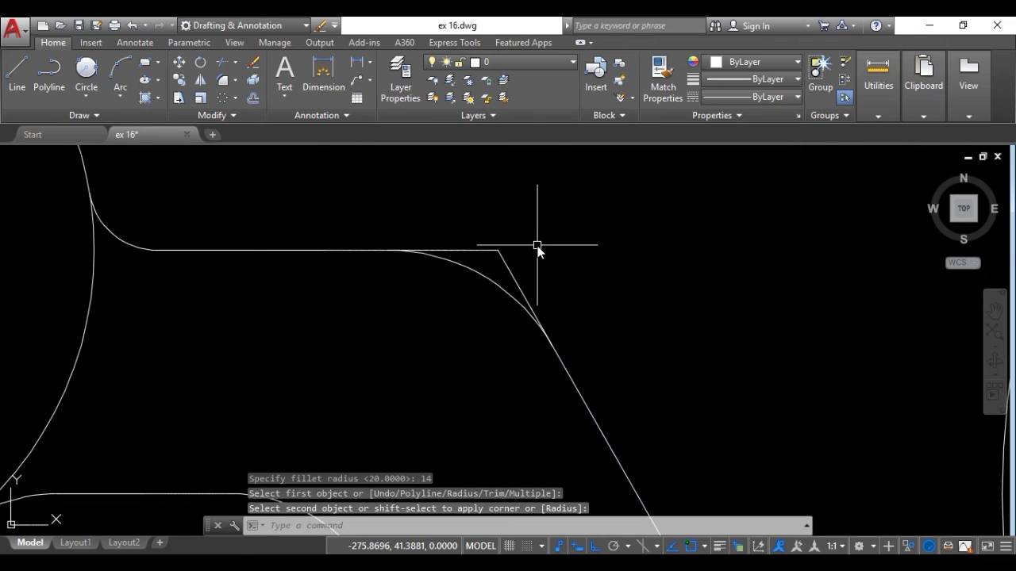
pyautogui.write('TR')
pyautogui.press('Return')
pyautogui.press('Return')
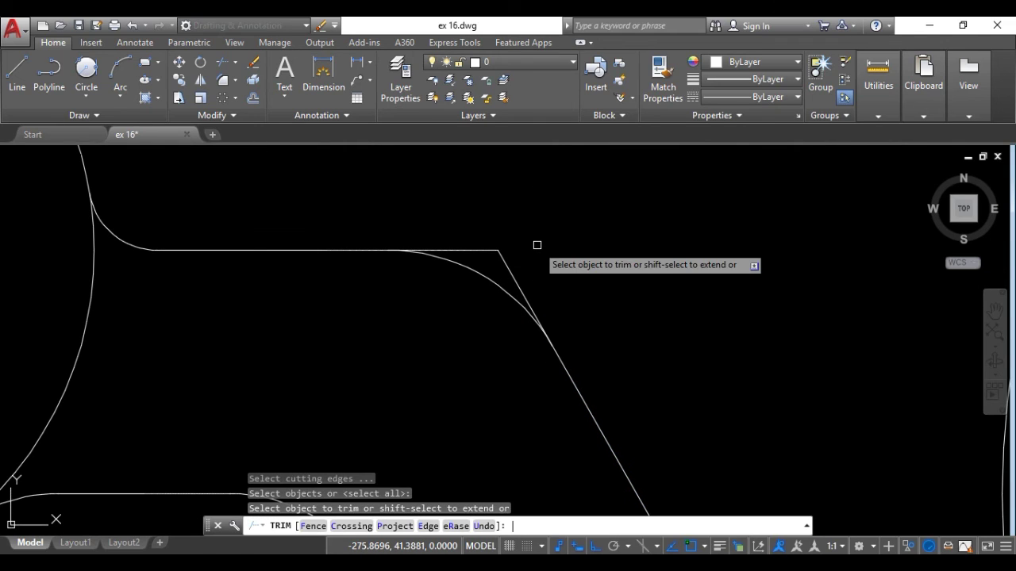
pyautogui.click(507, 267)
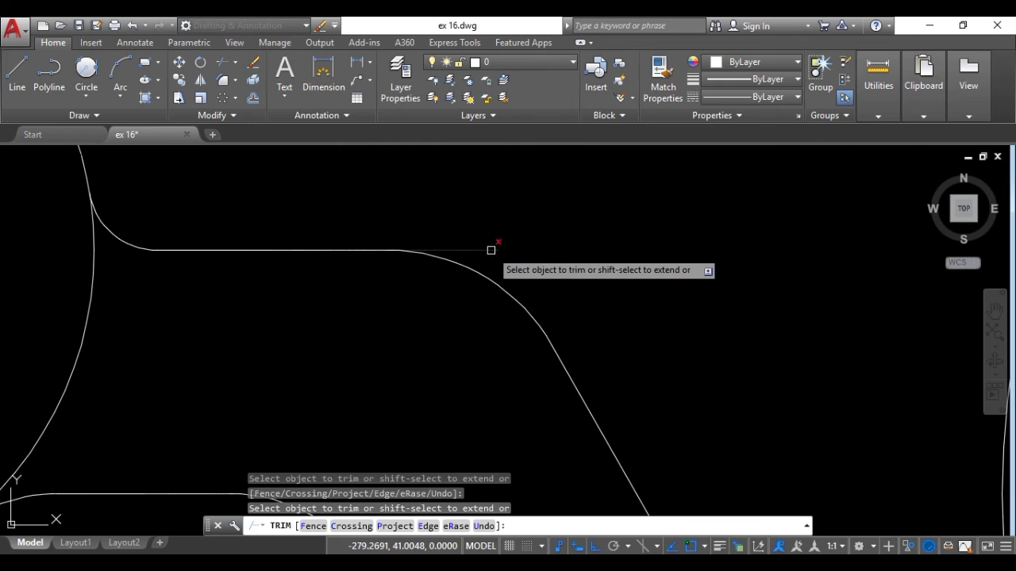
pyautogui.click(494, 246)
pyautogui.scroll(-4, 494, 248)
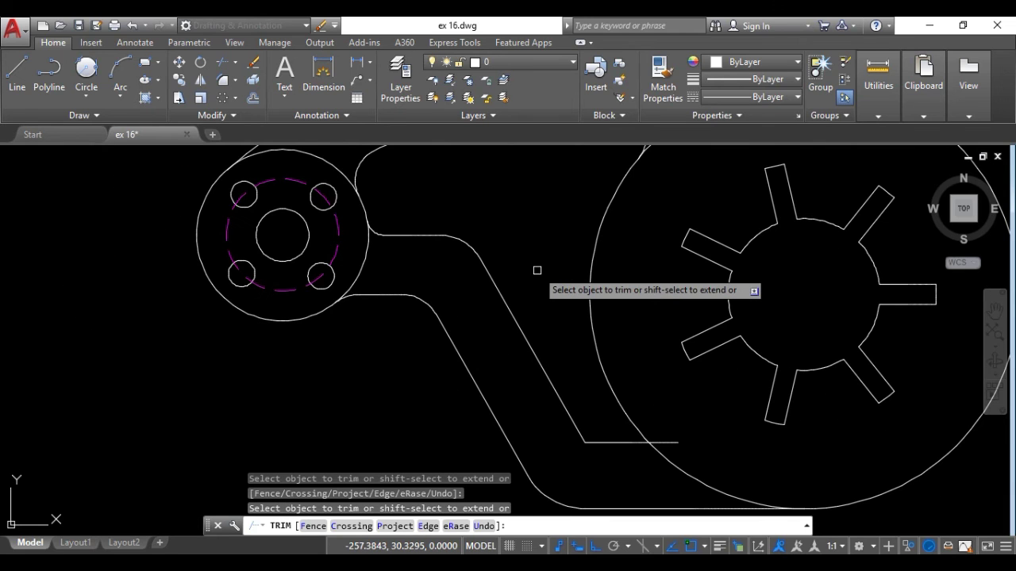
pyautogui.press('Escape')
# Step: Check the lower inner corner radius in the reference PDF and fillet the slanted inner line with the short horizontal line at radius 8
pyautogui.hotkey('alt', 'Tab')
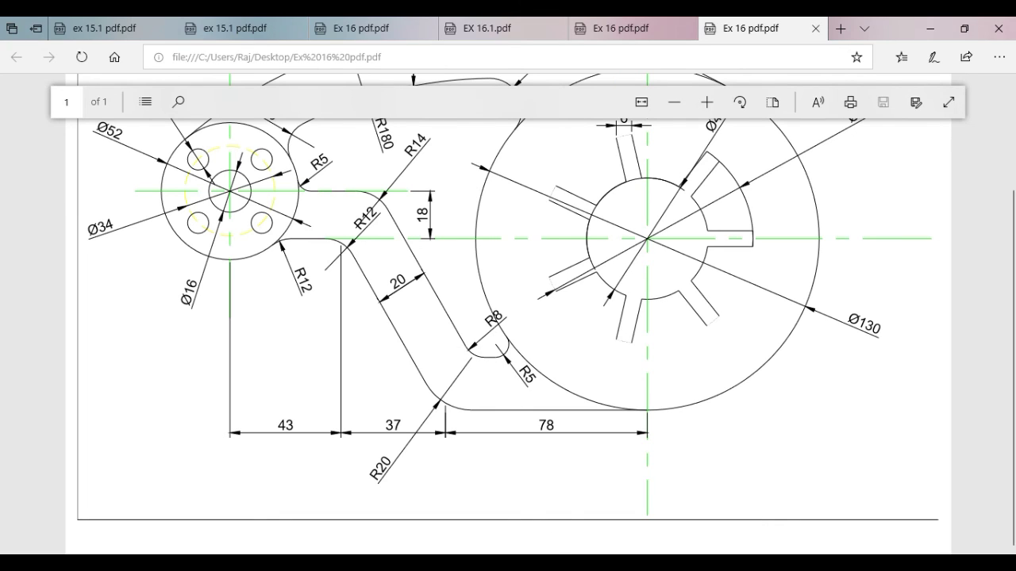
pyautogui.hotkey('alt', 'Tab')
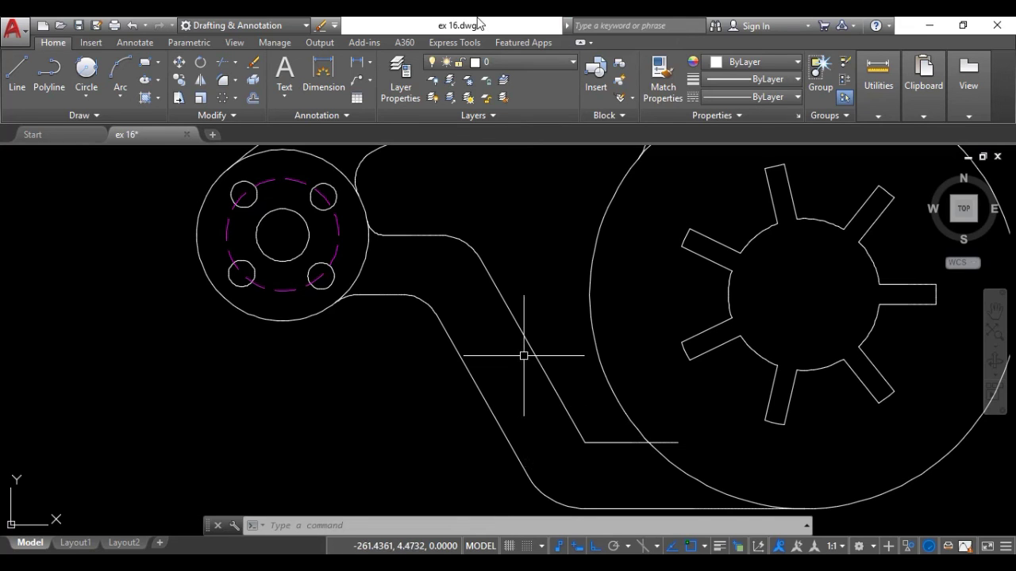
pyautogui.write('f')
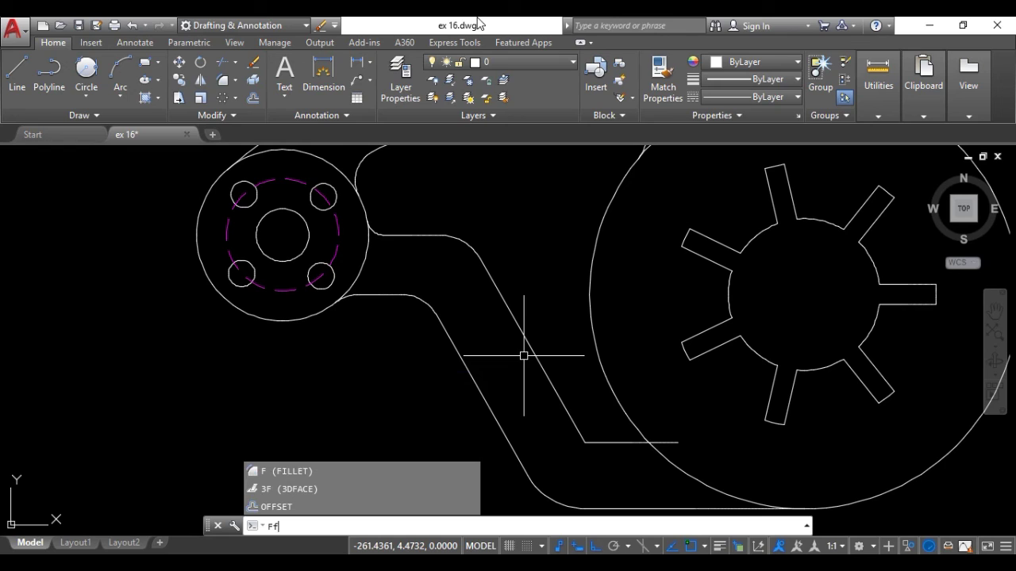
pyautogui.press('BackSpace')
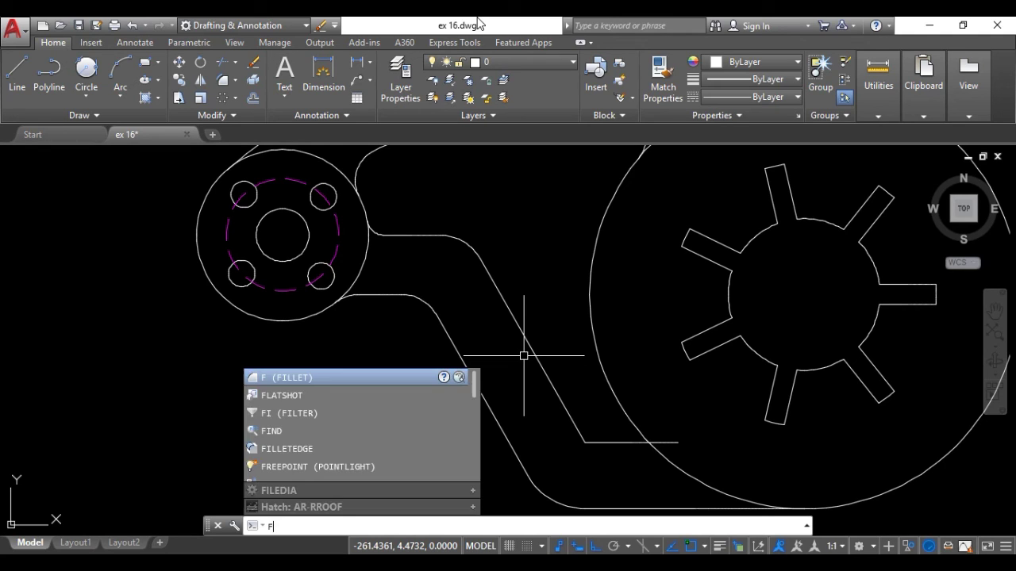
pyautogui.press('Return')
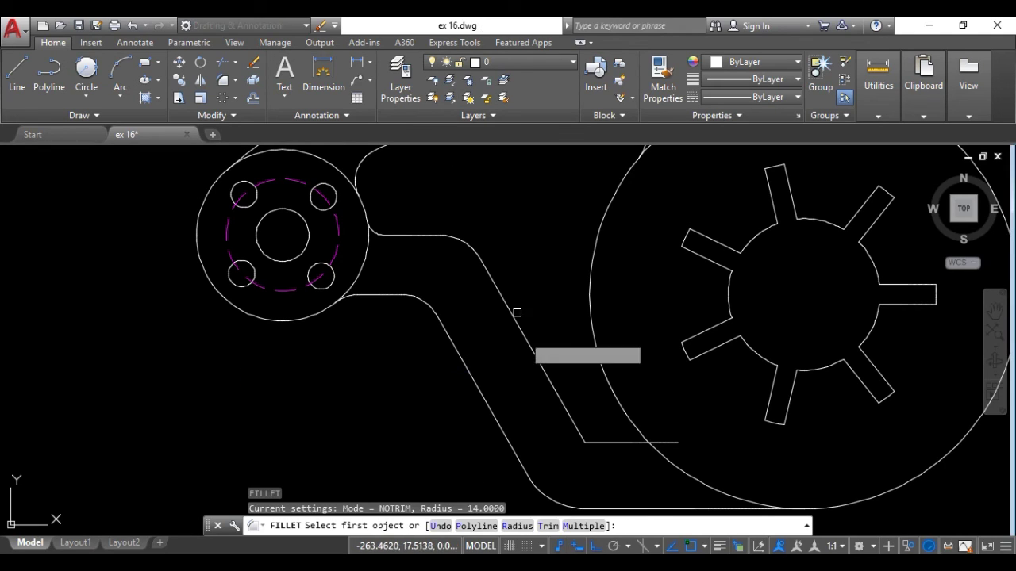
pyautogui.click(517, 526)
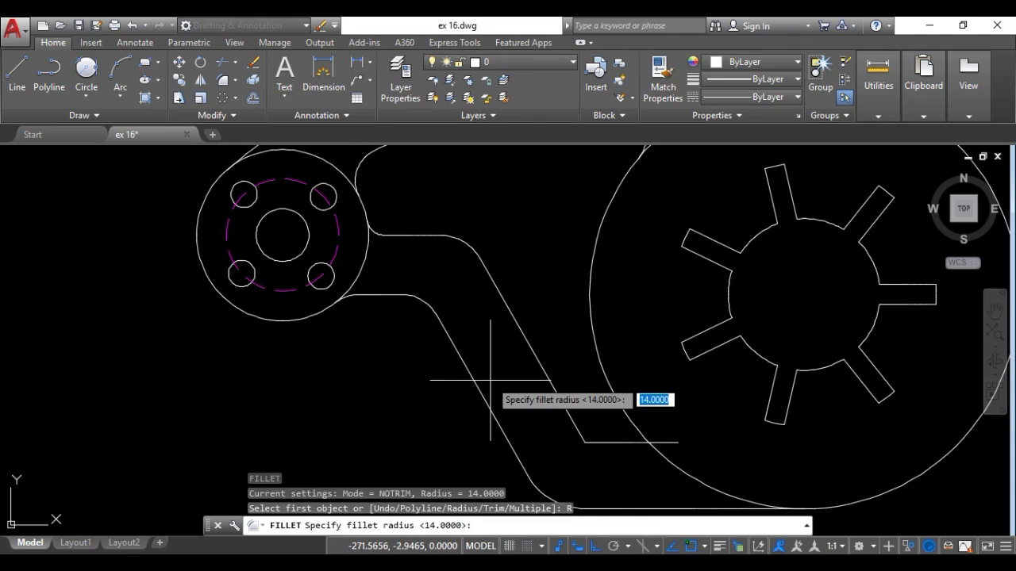
pyautogui.write('8')
pyautogui.press('Return')
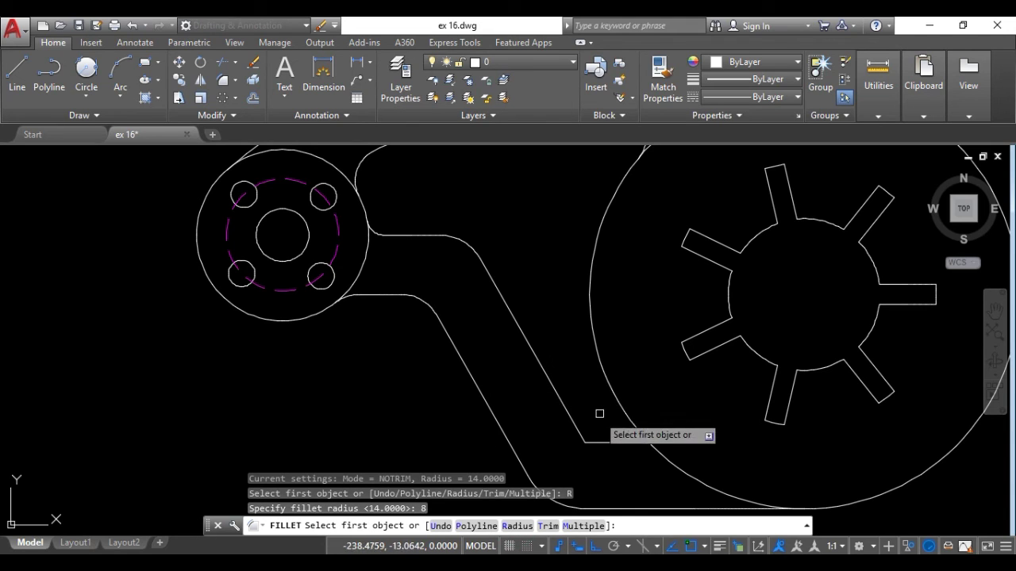
pyautogui.click(570, 424)
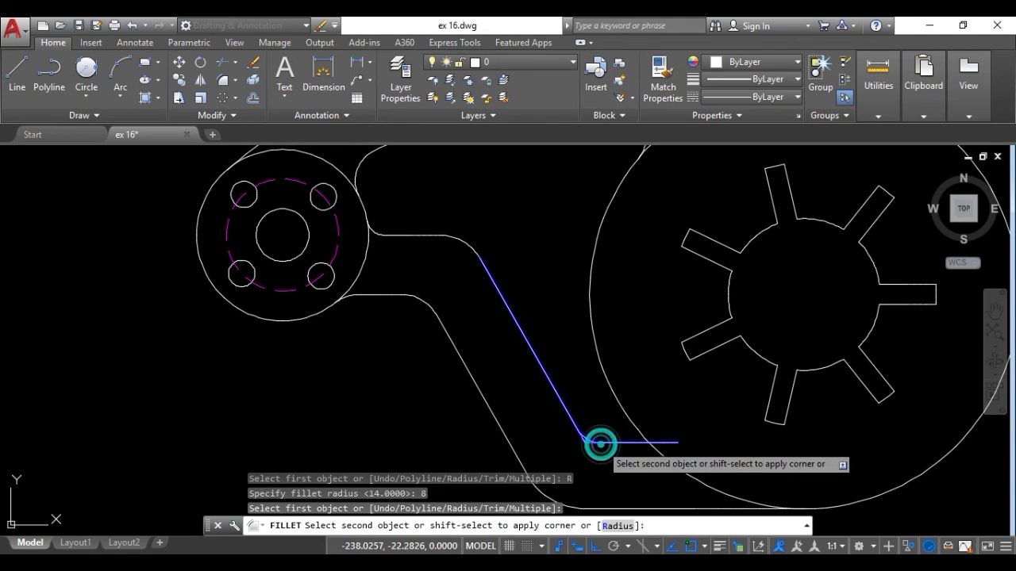
# Step: Trim the leftover ends of the slanted and horizontal lines outside the radius 8 fillet
pyautogui.scroll(3, 597, 444)
pyautogui.scroll(2, 590, 438)
pyautogui.write('t')
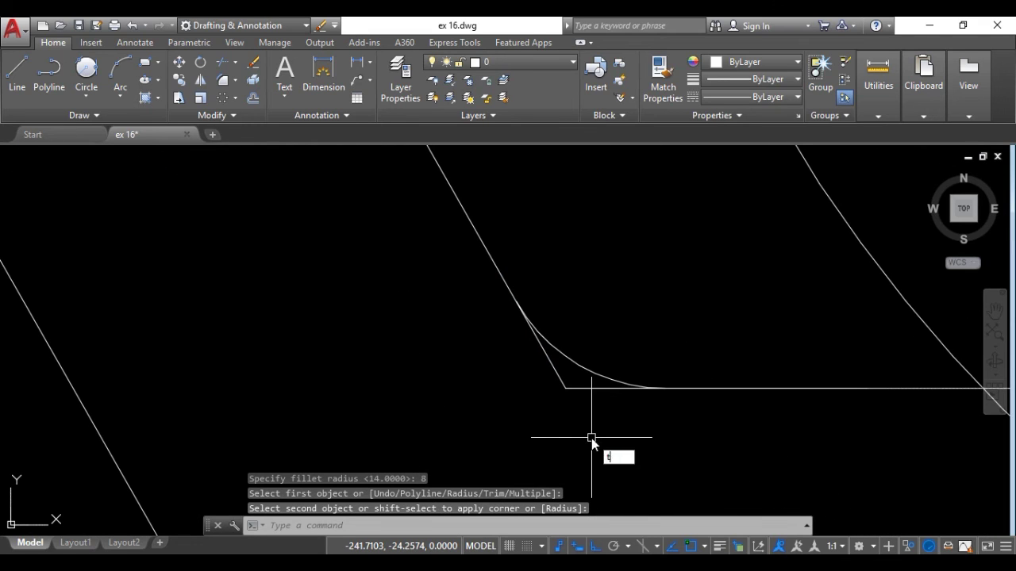
pyautogui.press('Return')
pyautogui.press('Return')
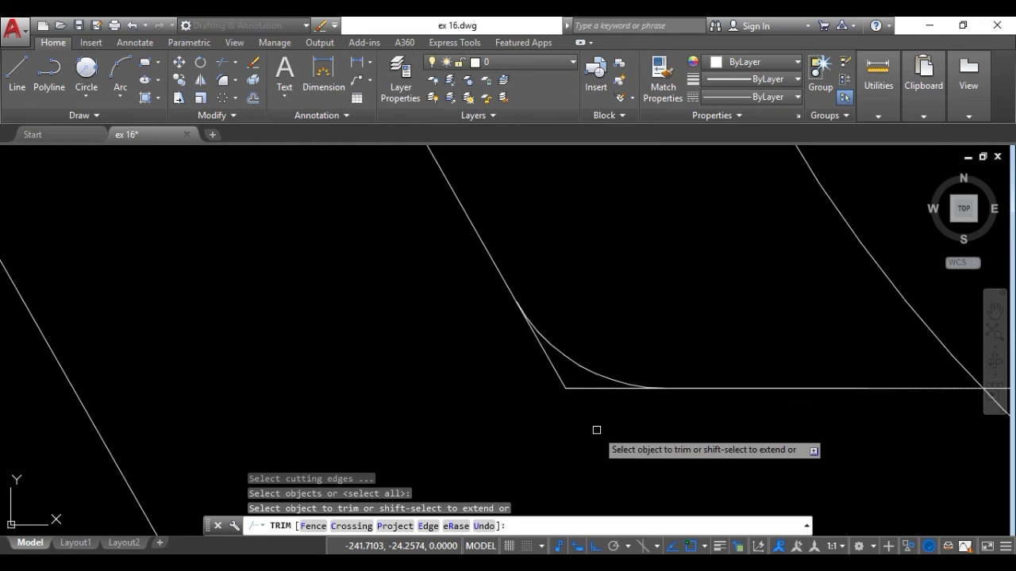
pyautogui.click(588, 389)
pyautogui.click(562, 381)
pyautogui.scroll(-4, 617, 270)
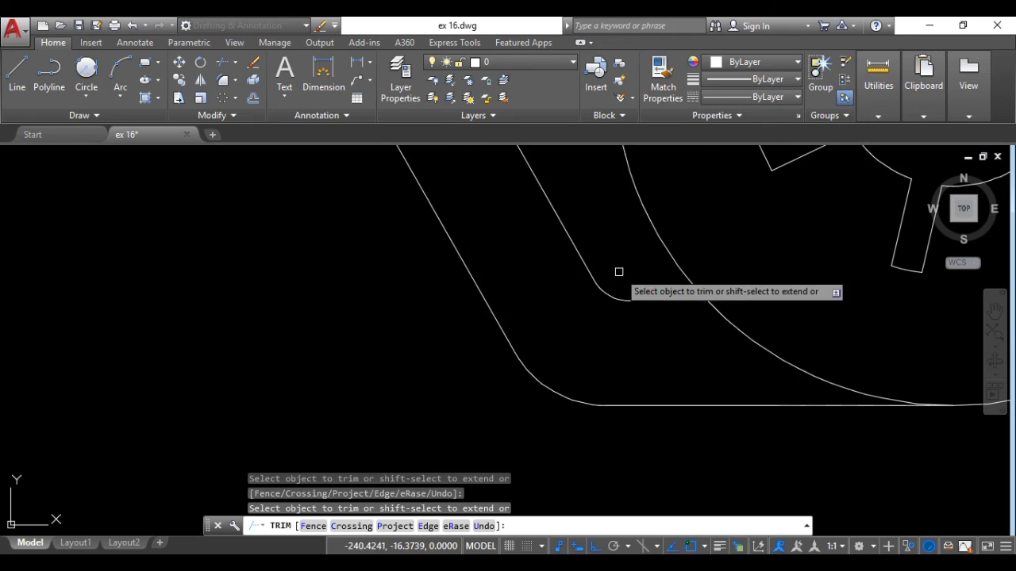
pyautogui.moveTo(617, 270); pyautogui.dragTo(564, 365, button='middle')
pyautogui.press('Escape')
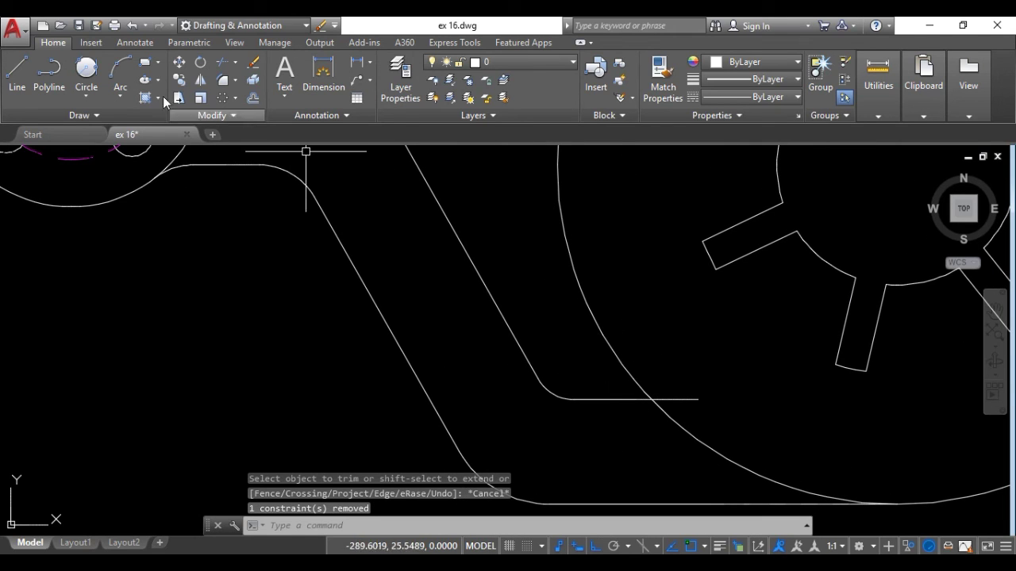
# Step: Draw a radius 5 circle tangent to the short horizontal line and the large disc's outer circle
pyautogui.click(87, 73)
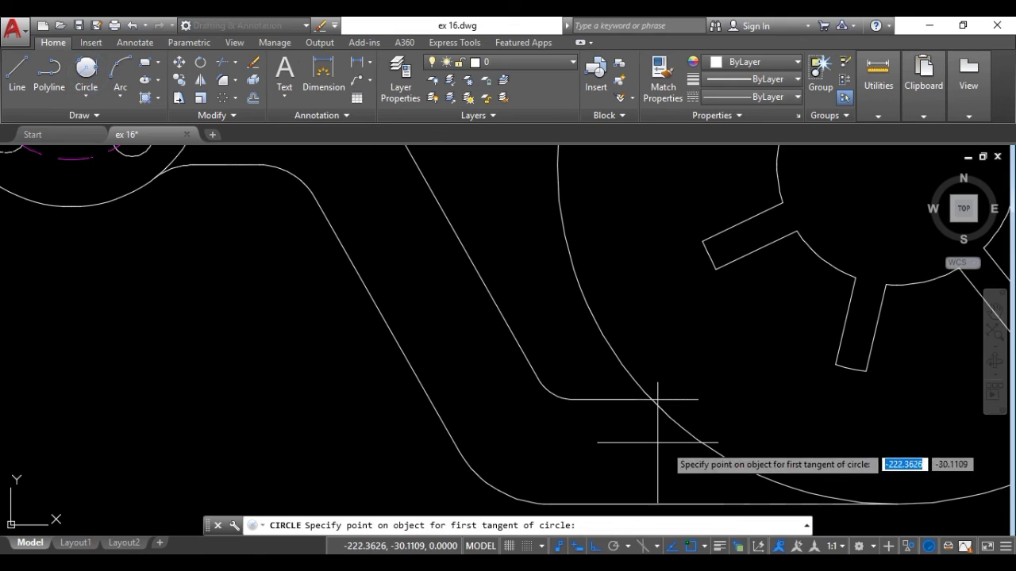
pyautogui.click(617, 398)
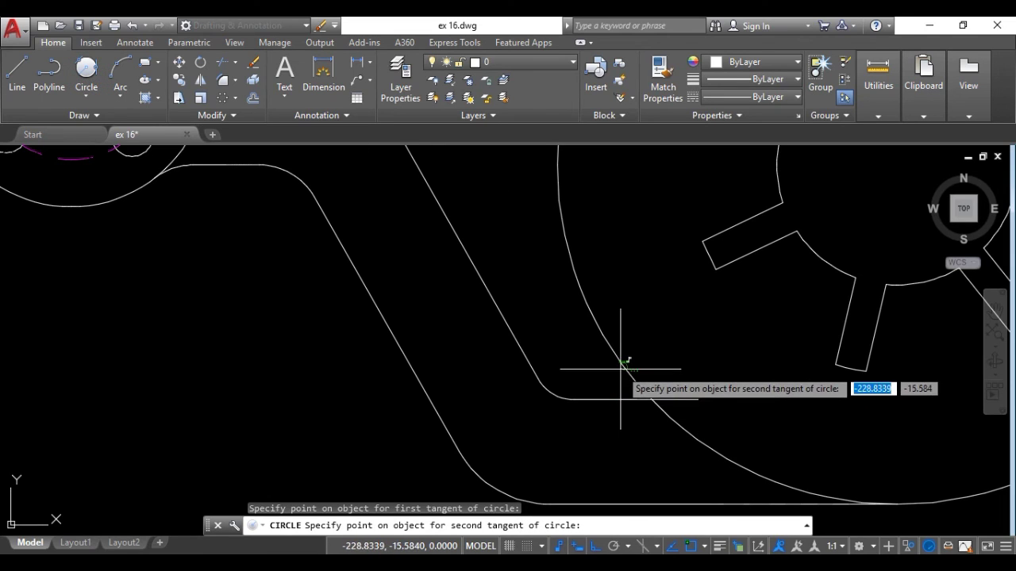
pyautogui.click(621, 367)
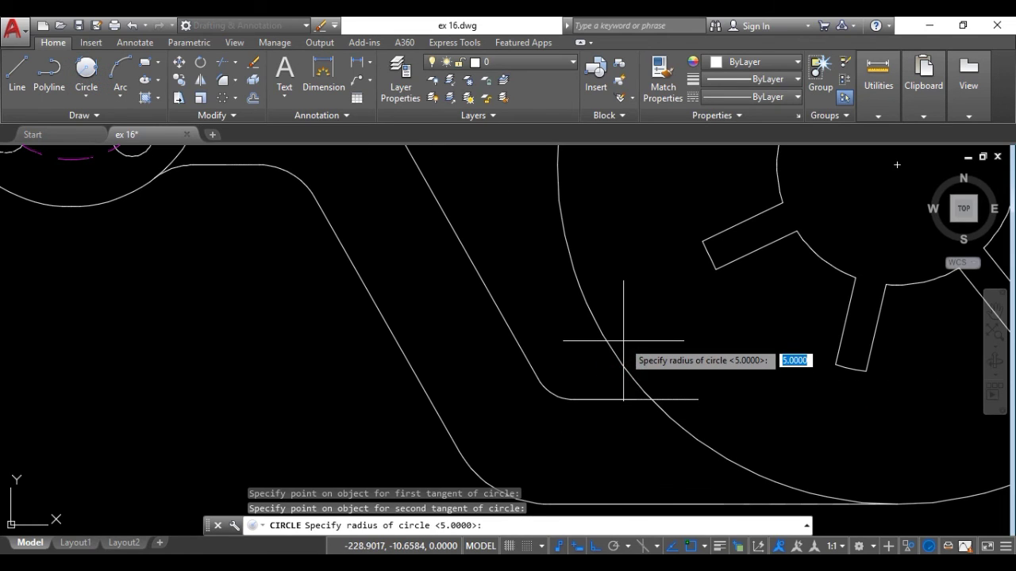
pyautogui.write('5')
pyautogui.press('Return')
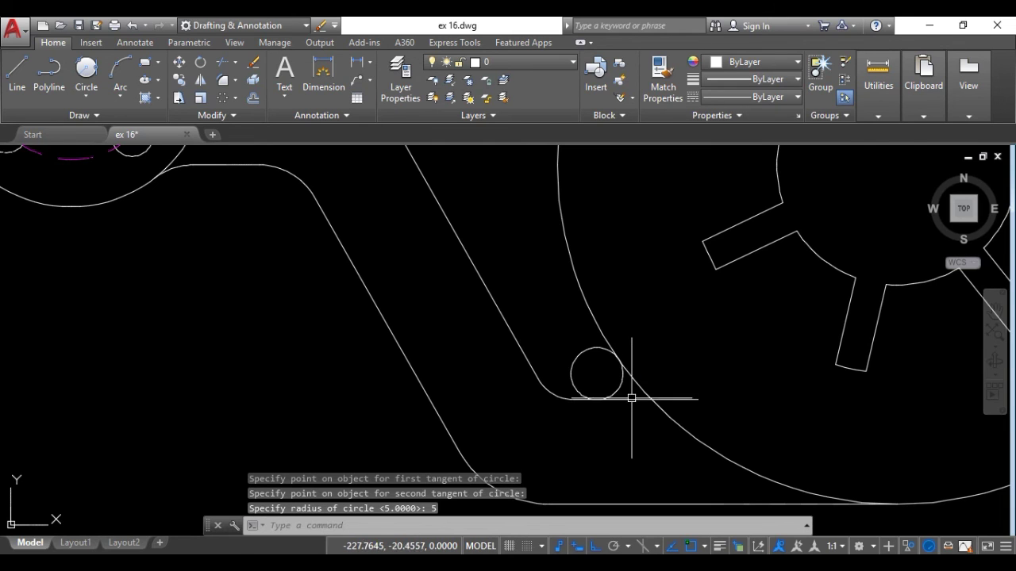
# Step: Trim the horizontal line between the tangent circle and the disc, and cut the circle down to its fillet arc
pyautogui.scroll(2, 623, 404)
pyautogui.write('tr')
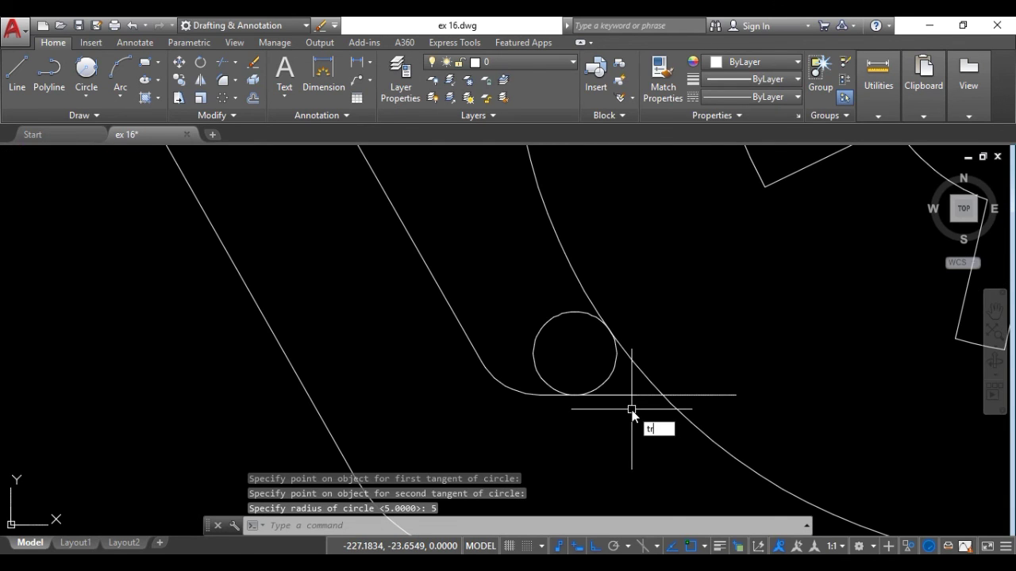
pyautogui.press('Return')
pyautogui.press('Return')
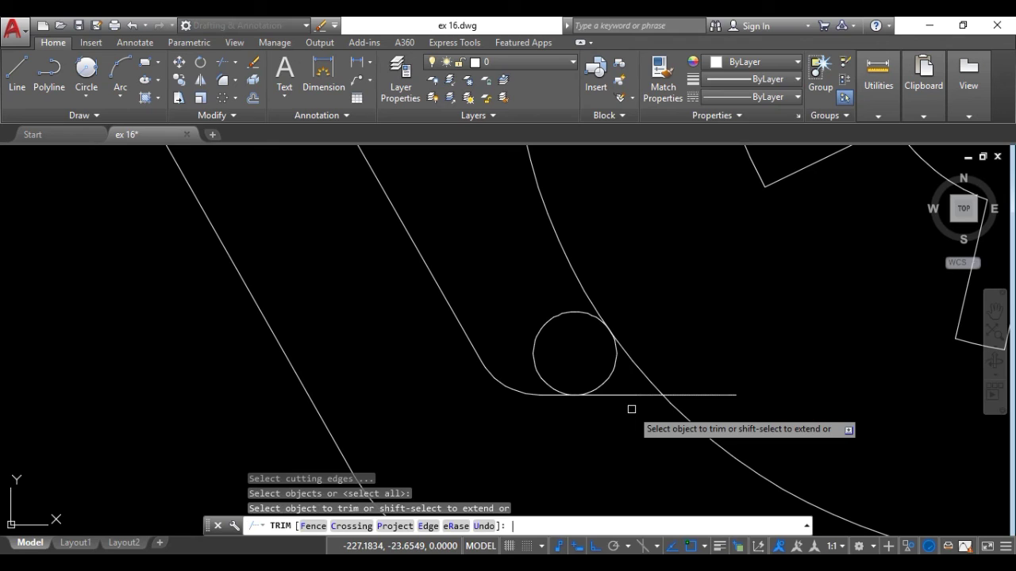
pyautogui.click(632, 407)
pyautogui.click(561, 352)
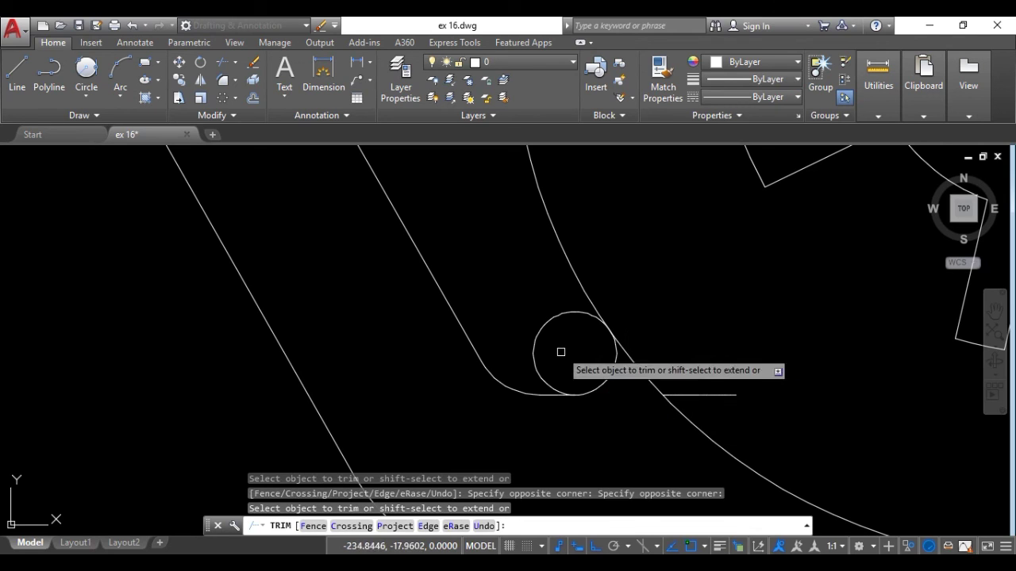
pyautogui.click(540, 329)
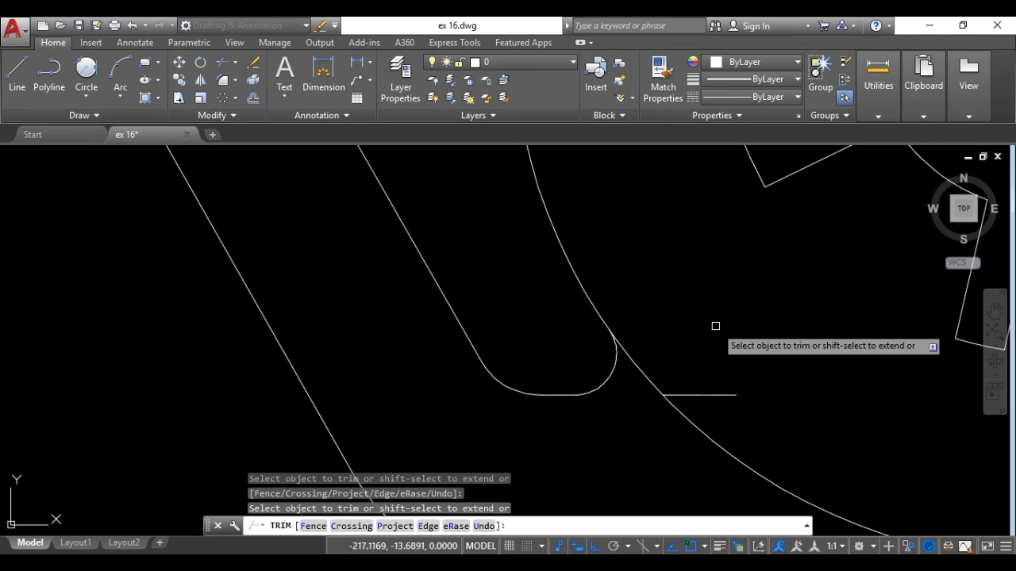
pyautogui.press('Escape')
# Step: Delete the leftover piece of the horizontal line inside the large disc
pyautogui.click(735, 356)
pyautogui.click(713, 407)
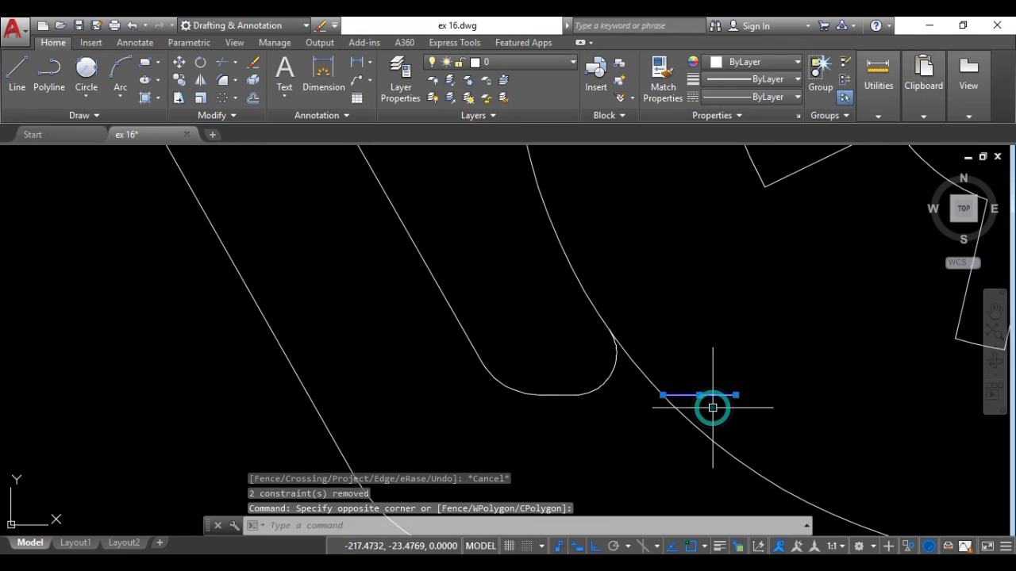
pyautogui.press('Delete')
# Step: Review the whole part outline and fit the drawing to its extents
pyautogui.scroll(-4, 714, 401)
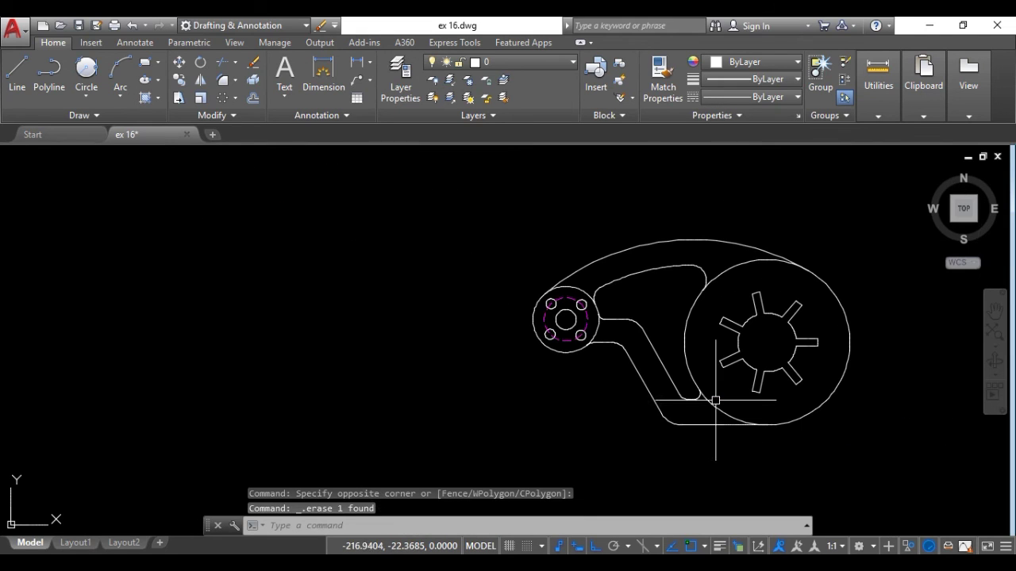
pyautogui.moveTo(820, 386); pyautogui.dragTo(585, 405, button='middle')
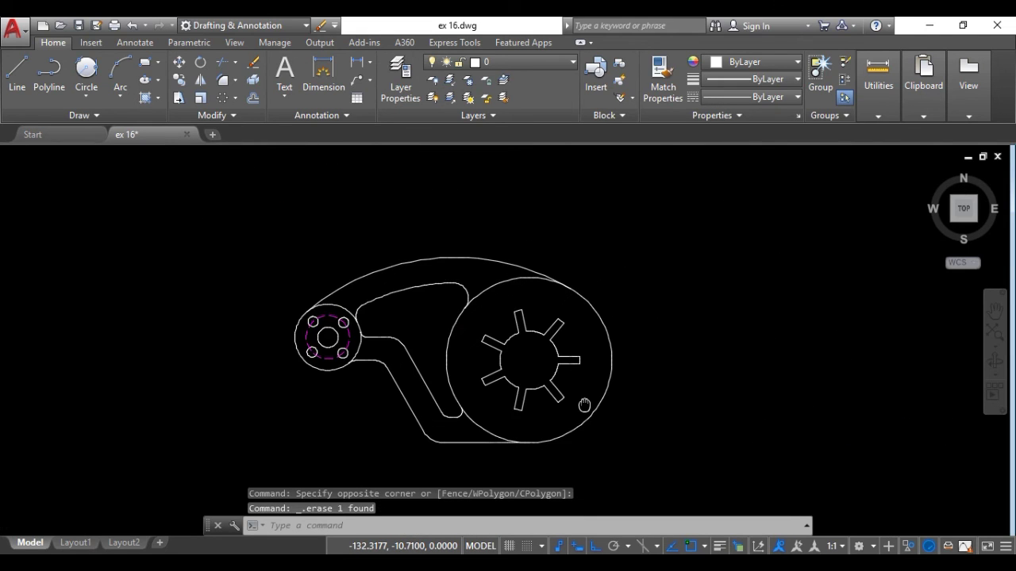
pyautogui.scroll(2, 495, 408)
pyautogui.moveTo(714, 333); pyautogui.dragTo(717, 335, button='middle')
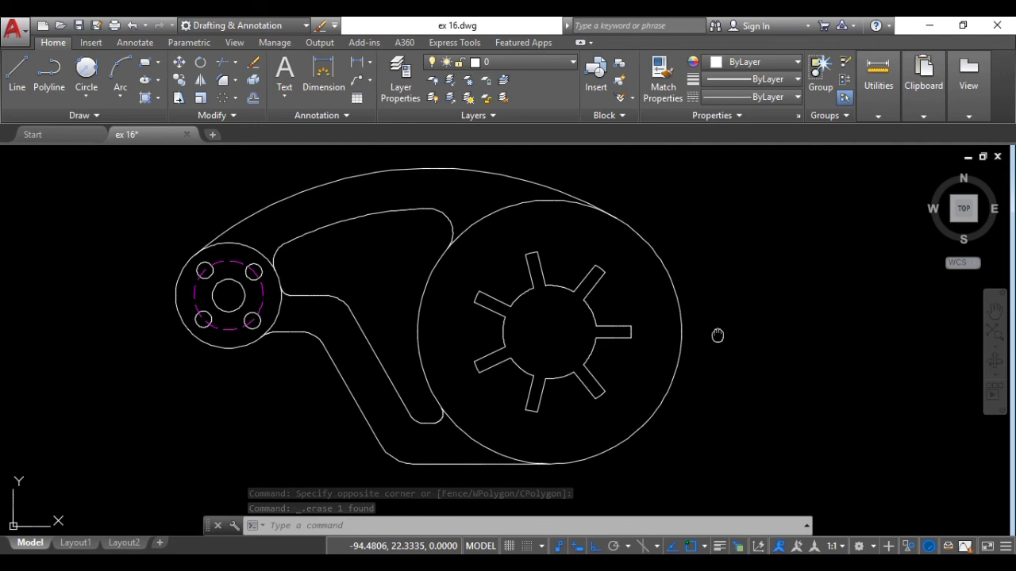
pyautogui.scroll(-5, 718, 335)
pyautogui.middleClick(718, 336)
pyautogui.middleClick(718, 336)
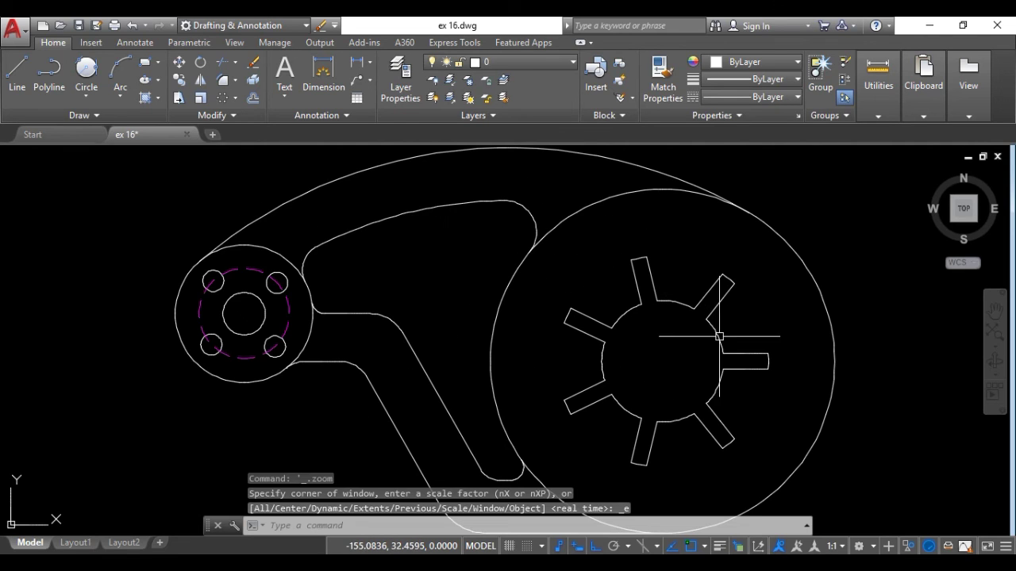